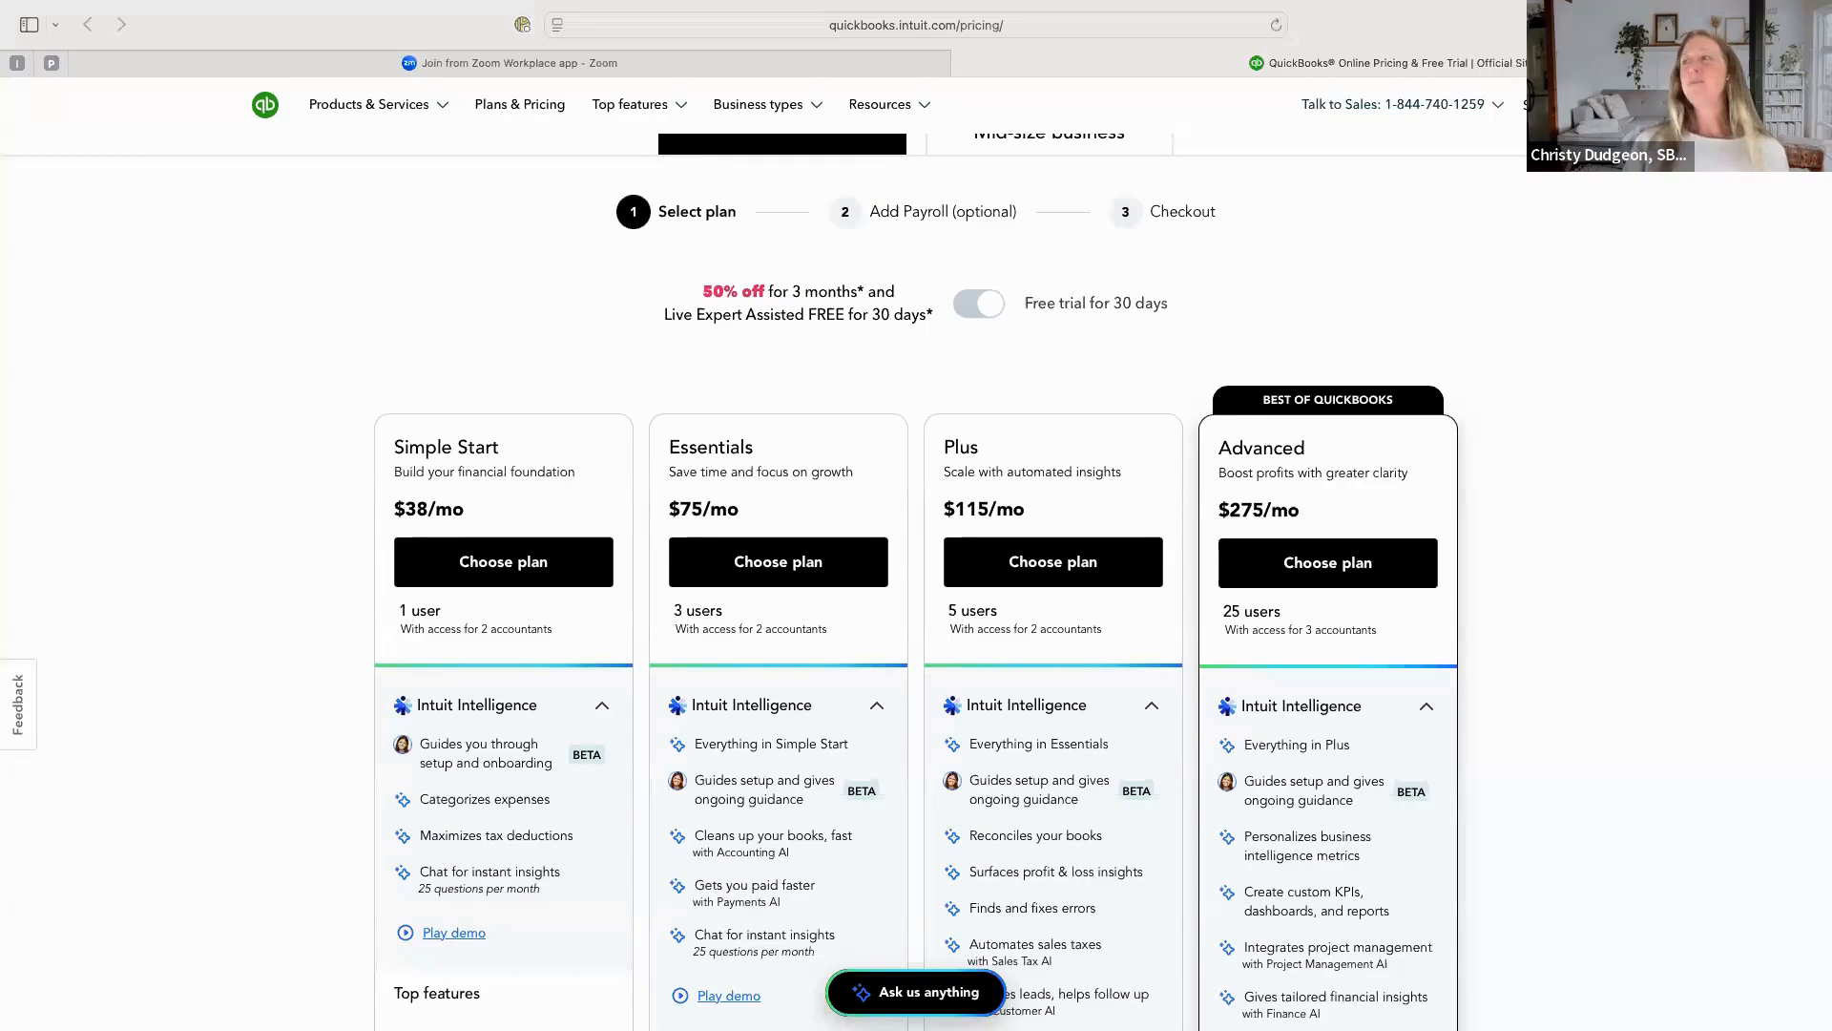
# Compare the plan prices under the 50% off offer with those under the 30-day free trial, keeping the free trial selected.
pyautogui.click(977, 303)
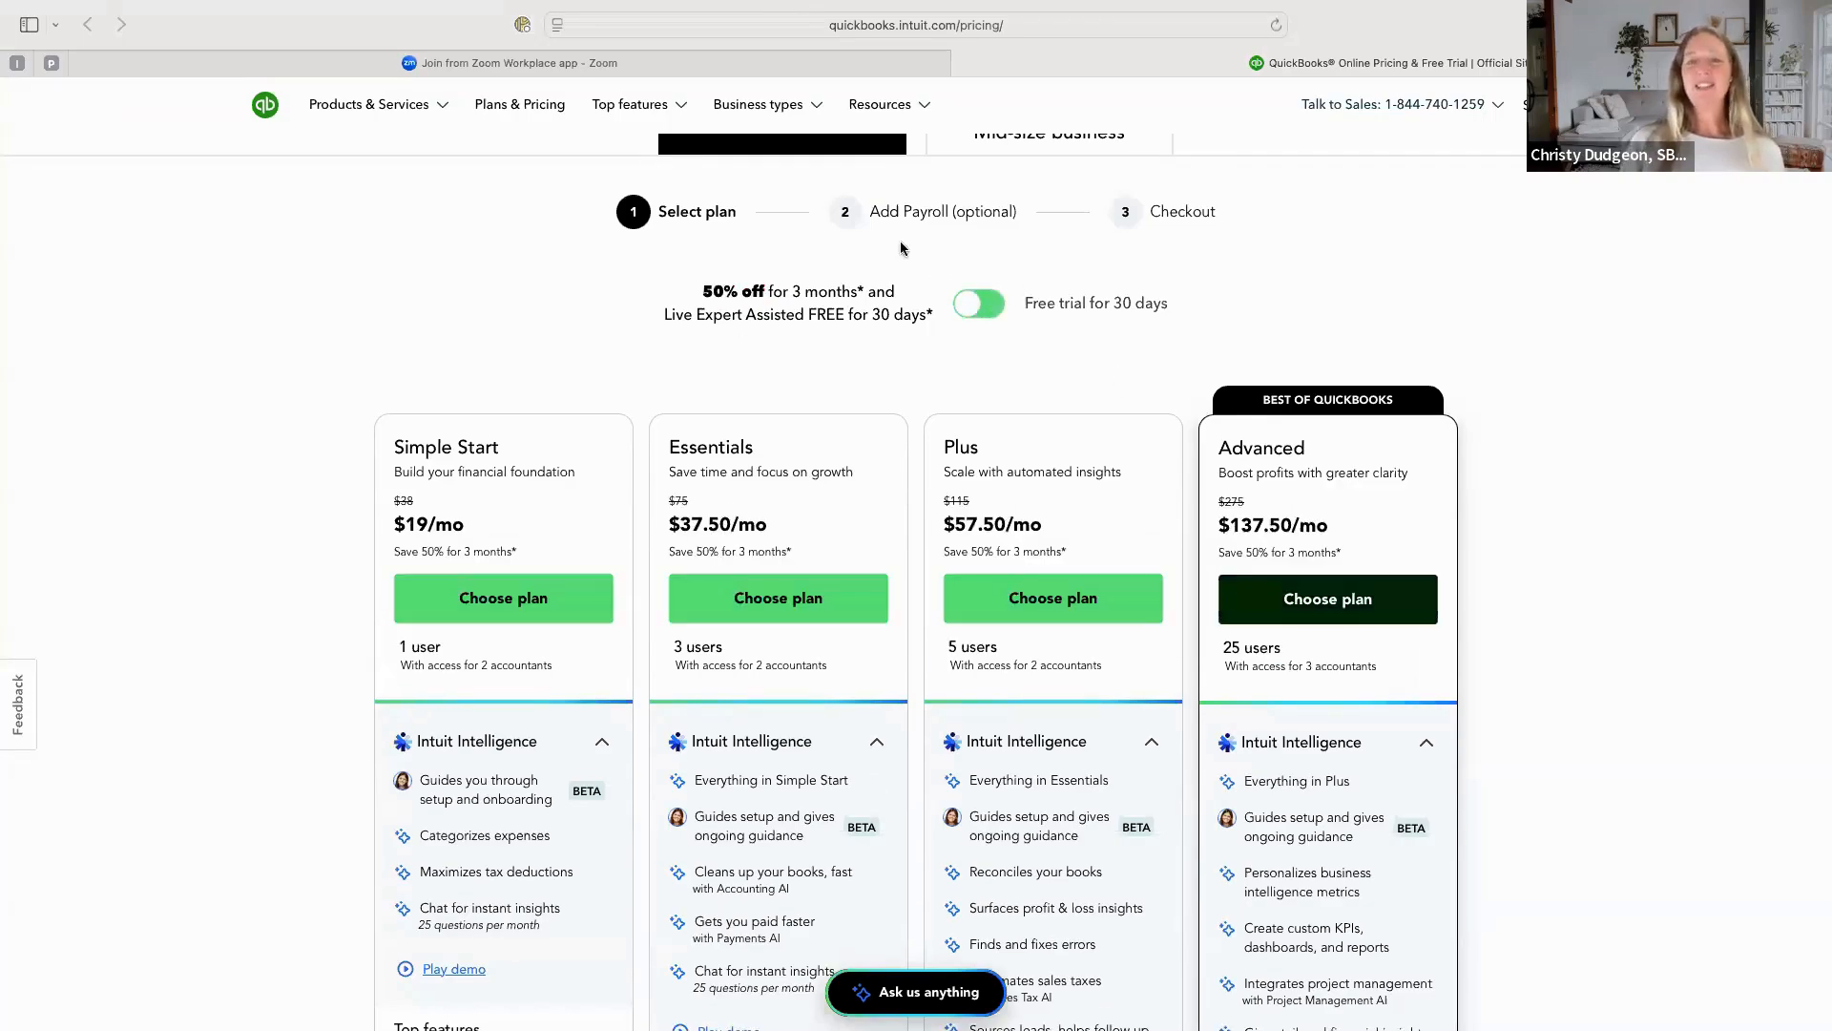
pyautogui.scroll(3, 901, 244)
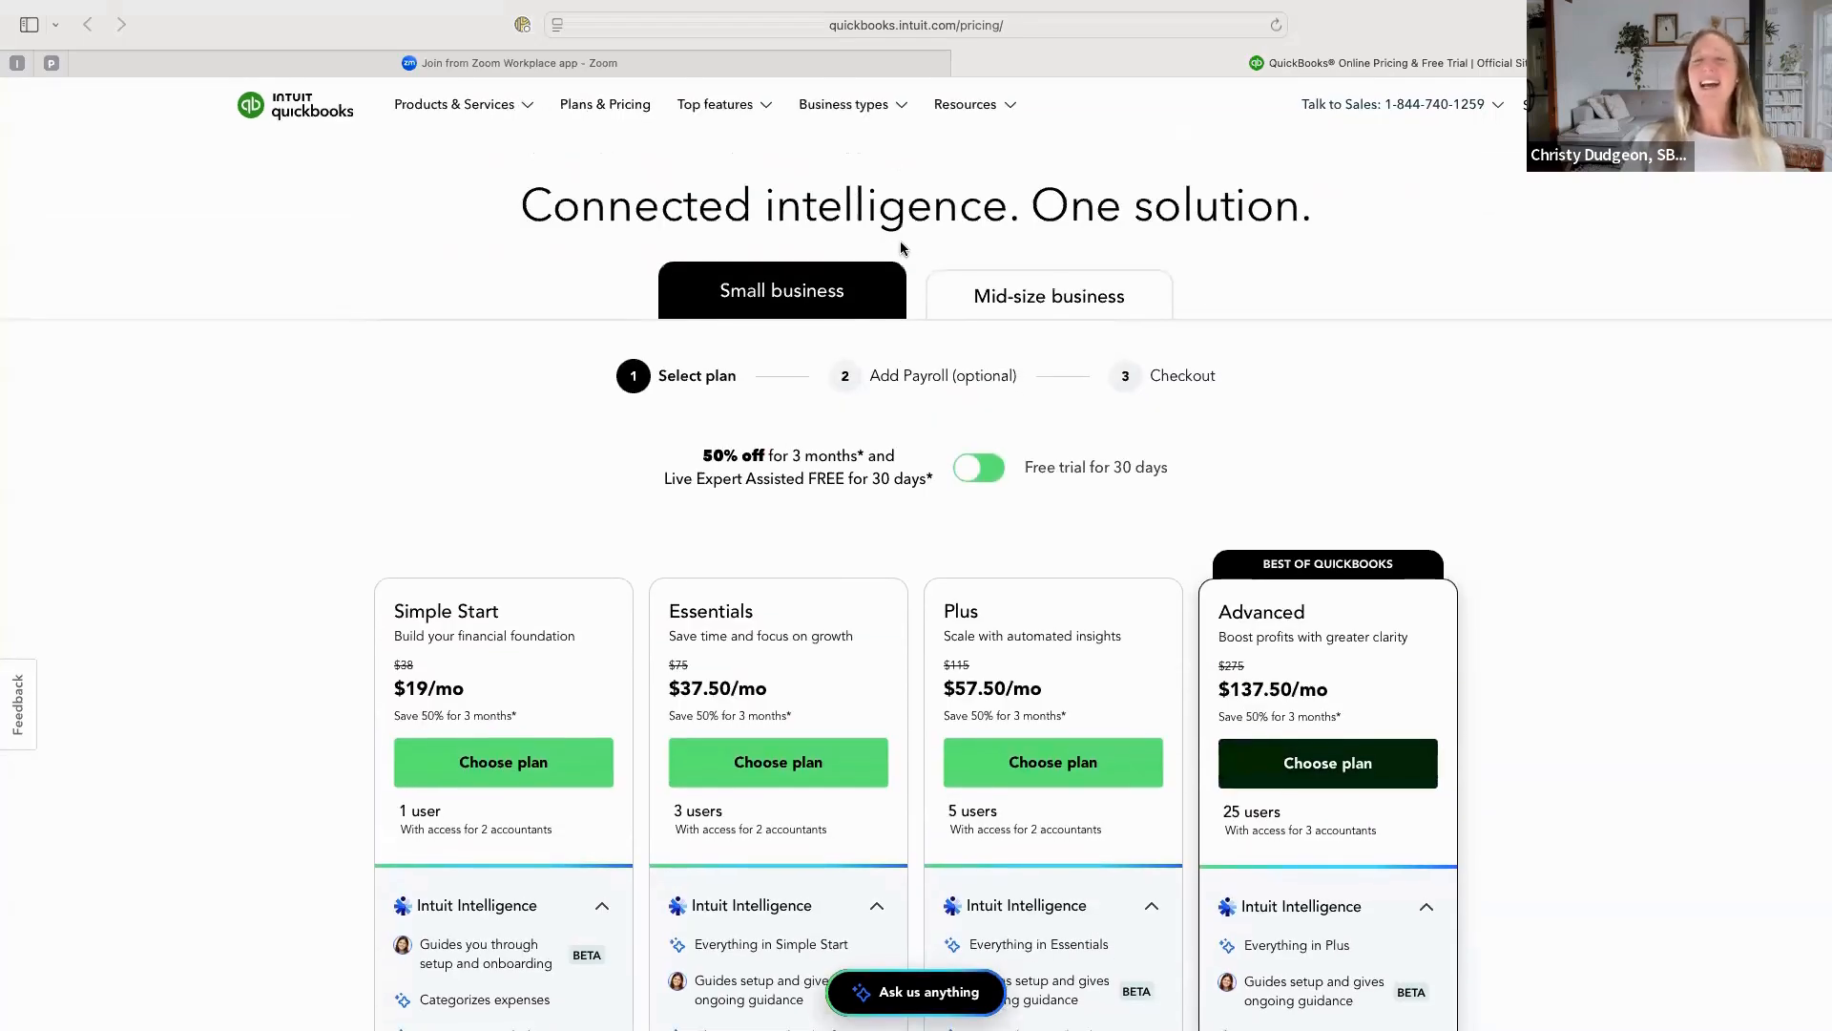
pyautogui.click(983, 468)
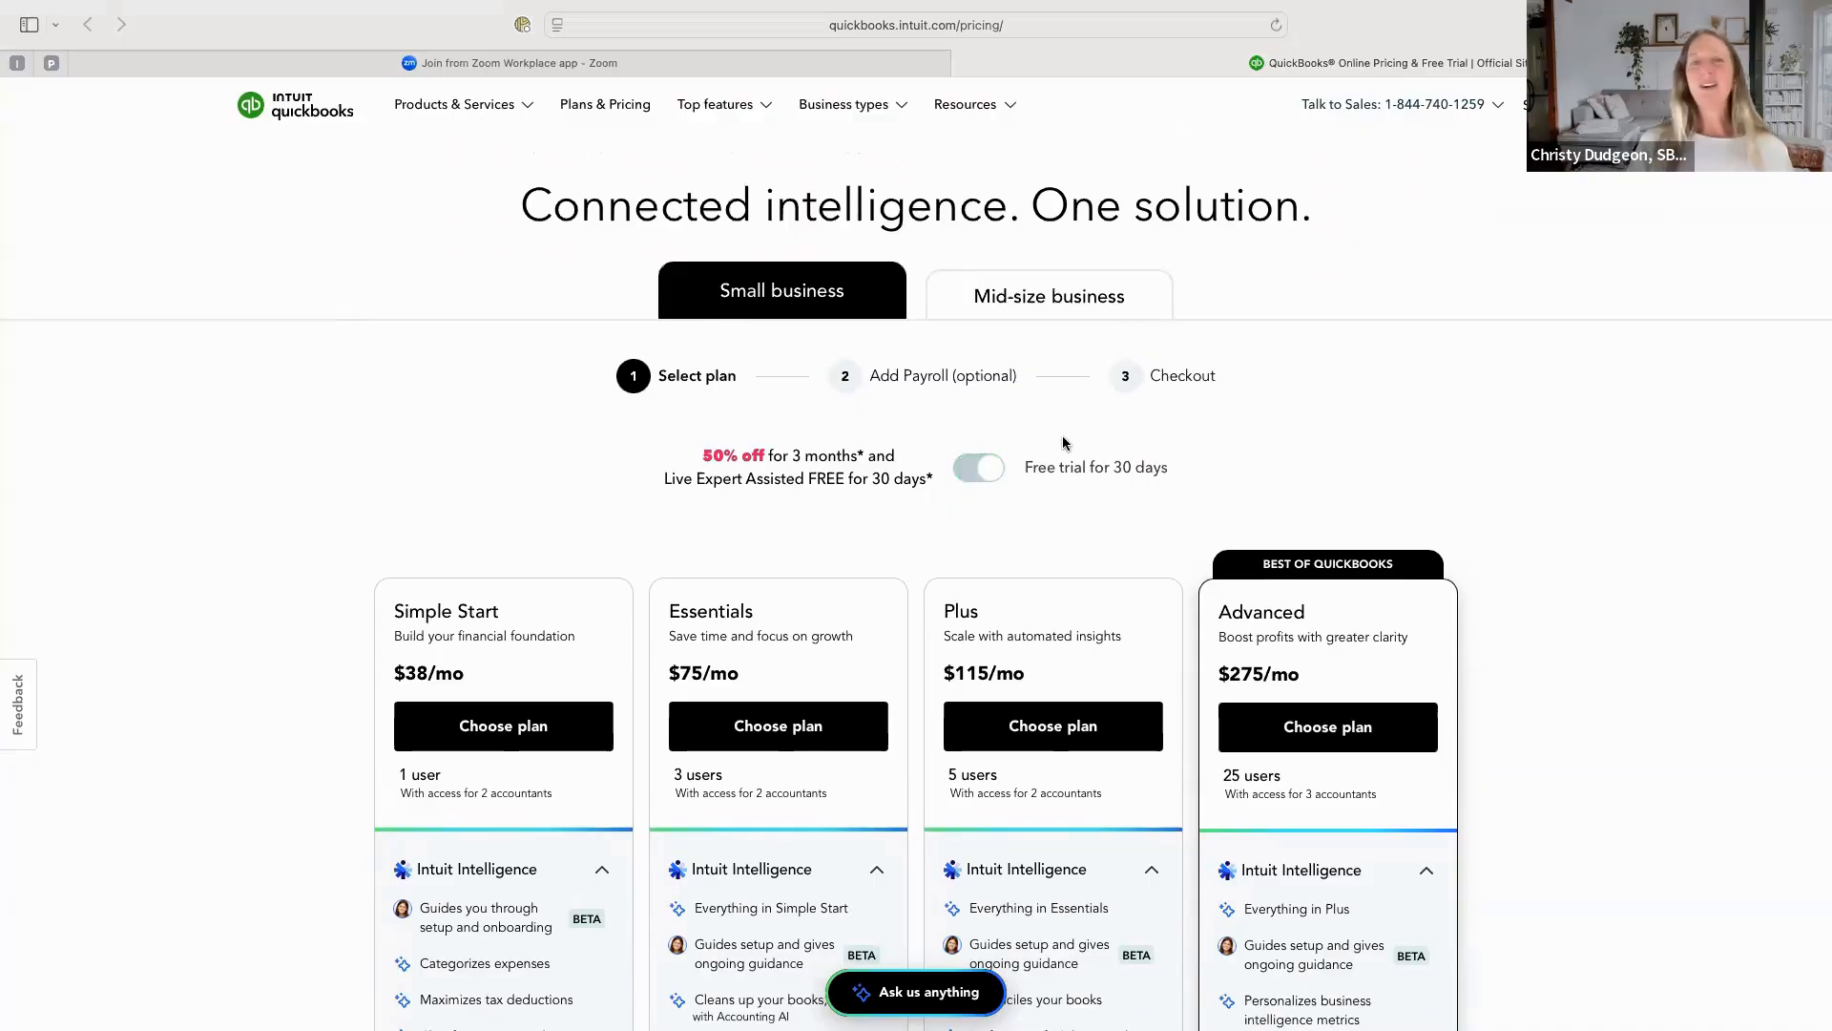
pyautogui.click(961, 472)
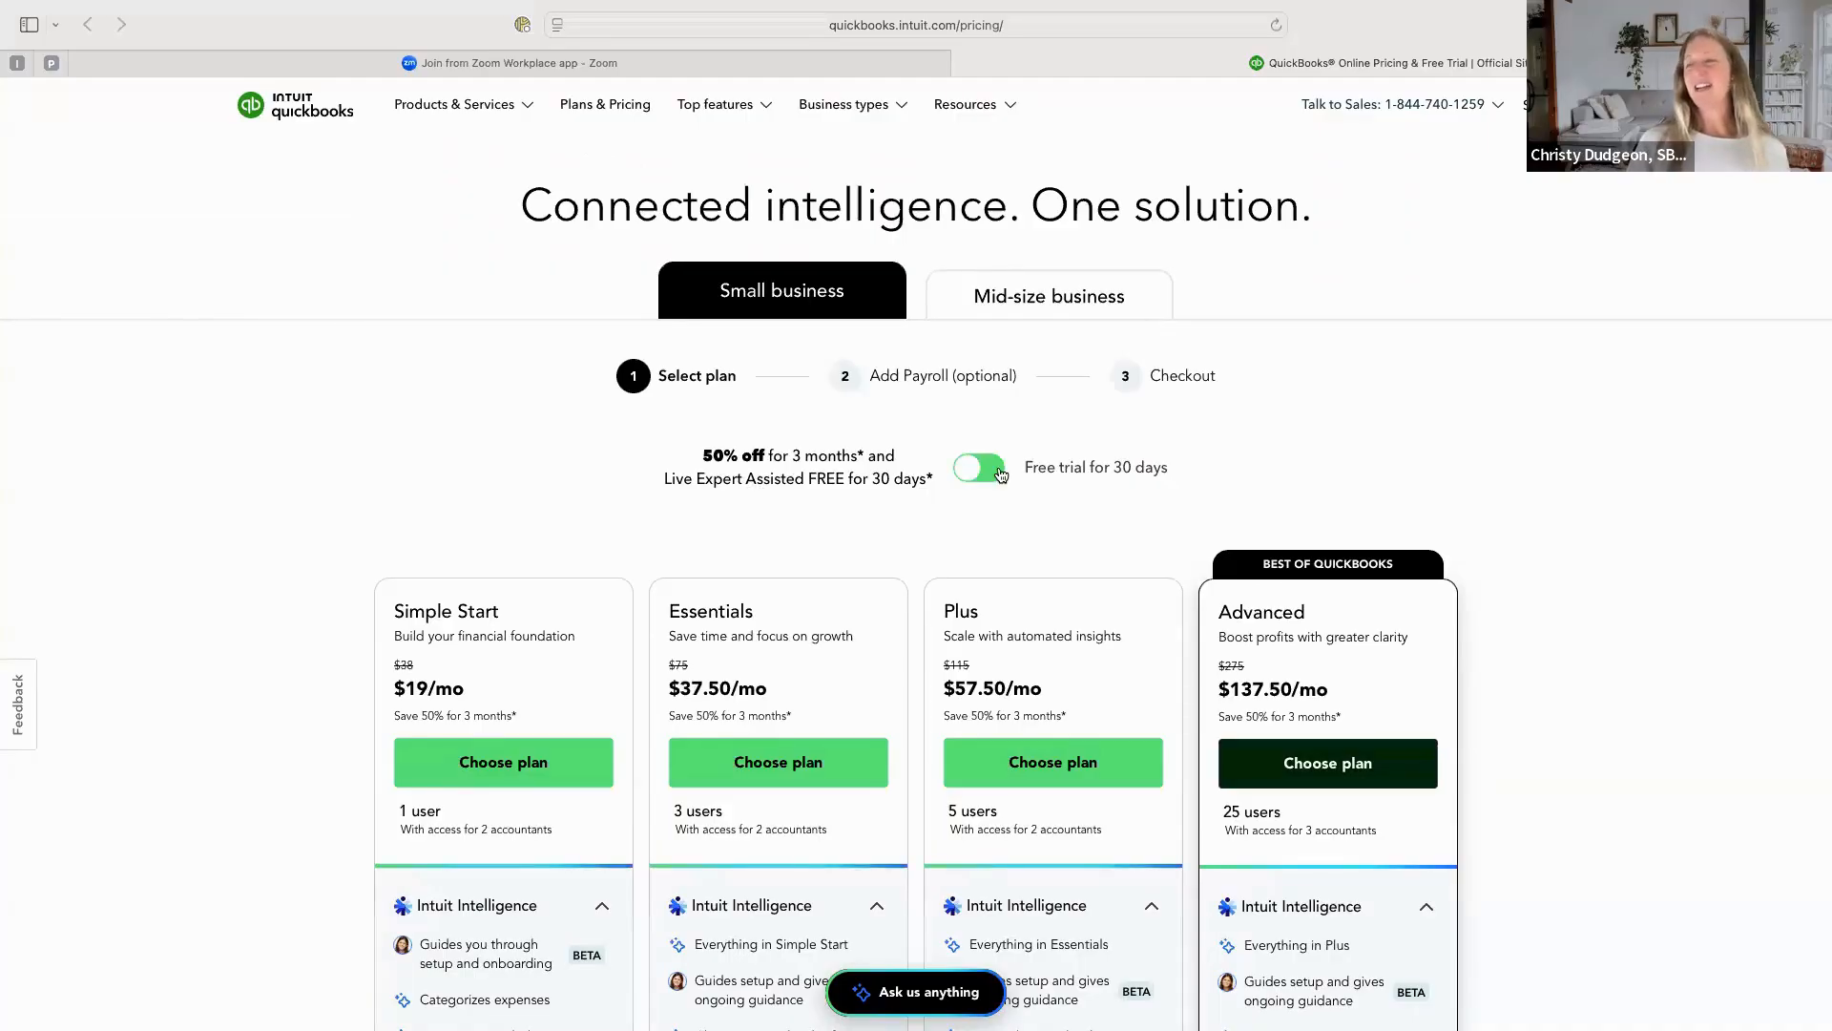
pyautogui.click(993, 473)
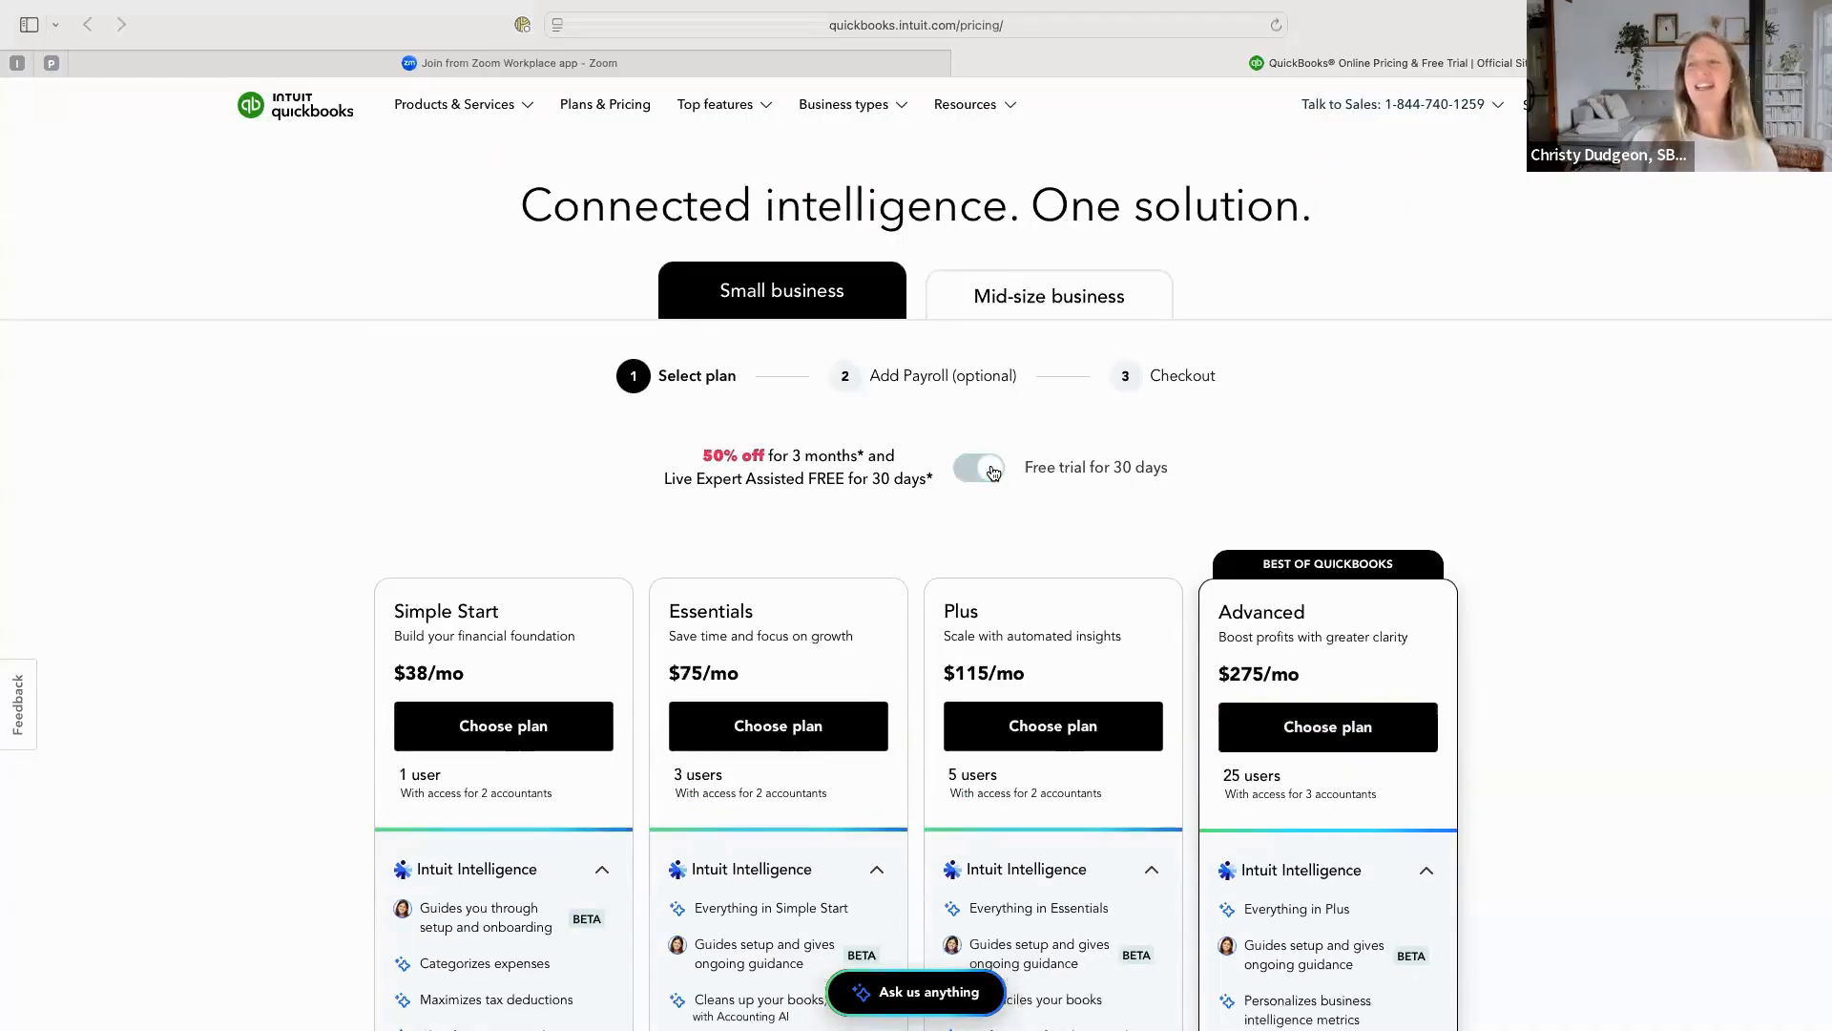
# Choose the Simple Start plan with the 30-day free trial and proceed to checkout without payroll.
pyautogui.scroll(-2, 500, 601)
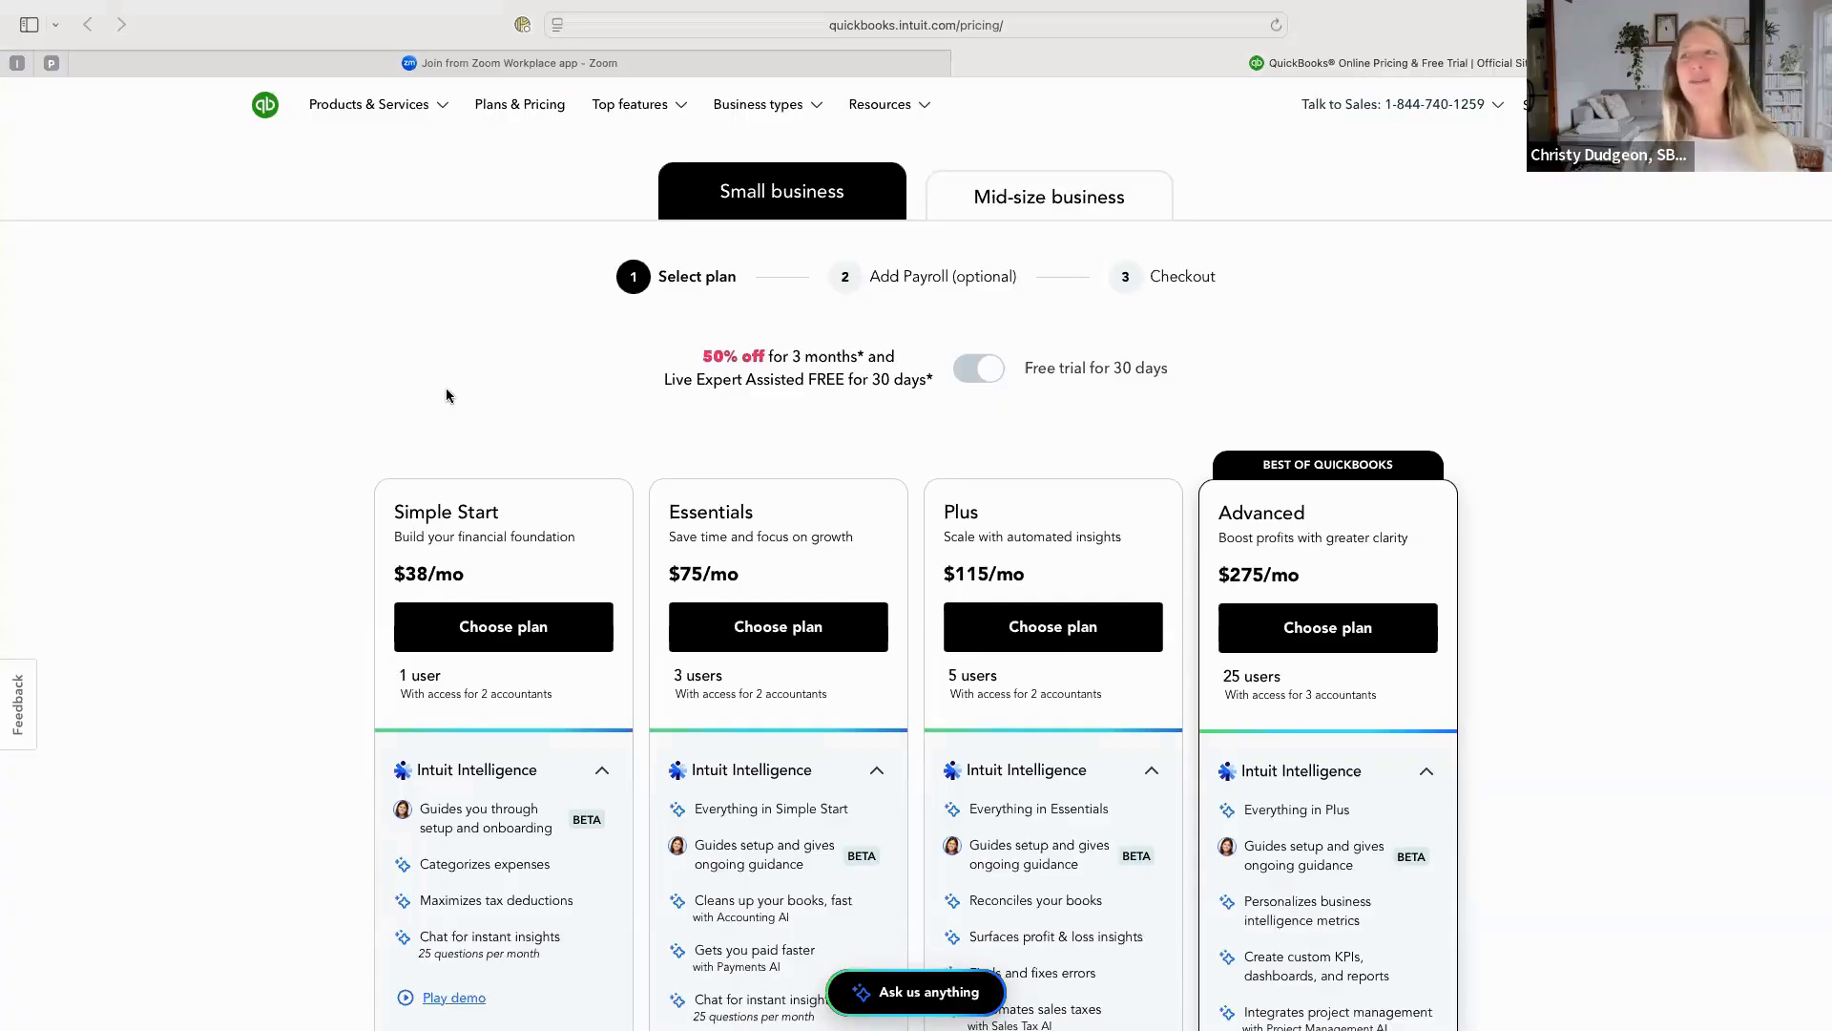
pyautogui.click(494, 627)
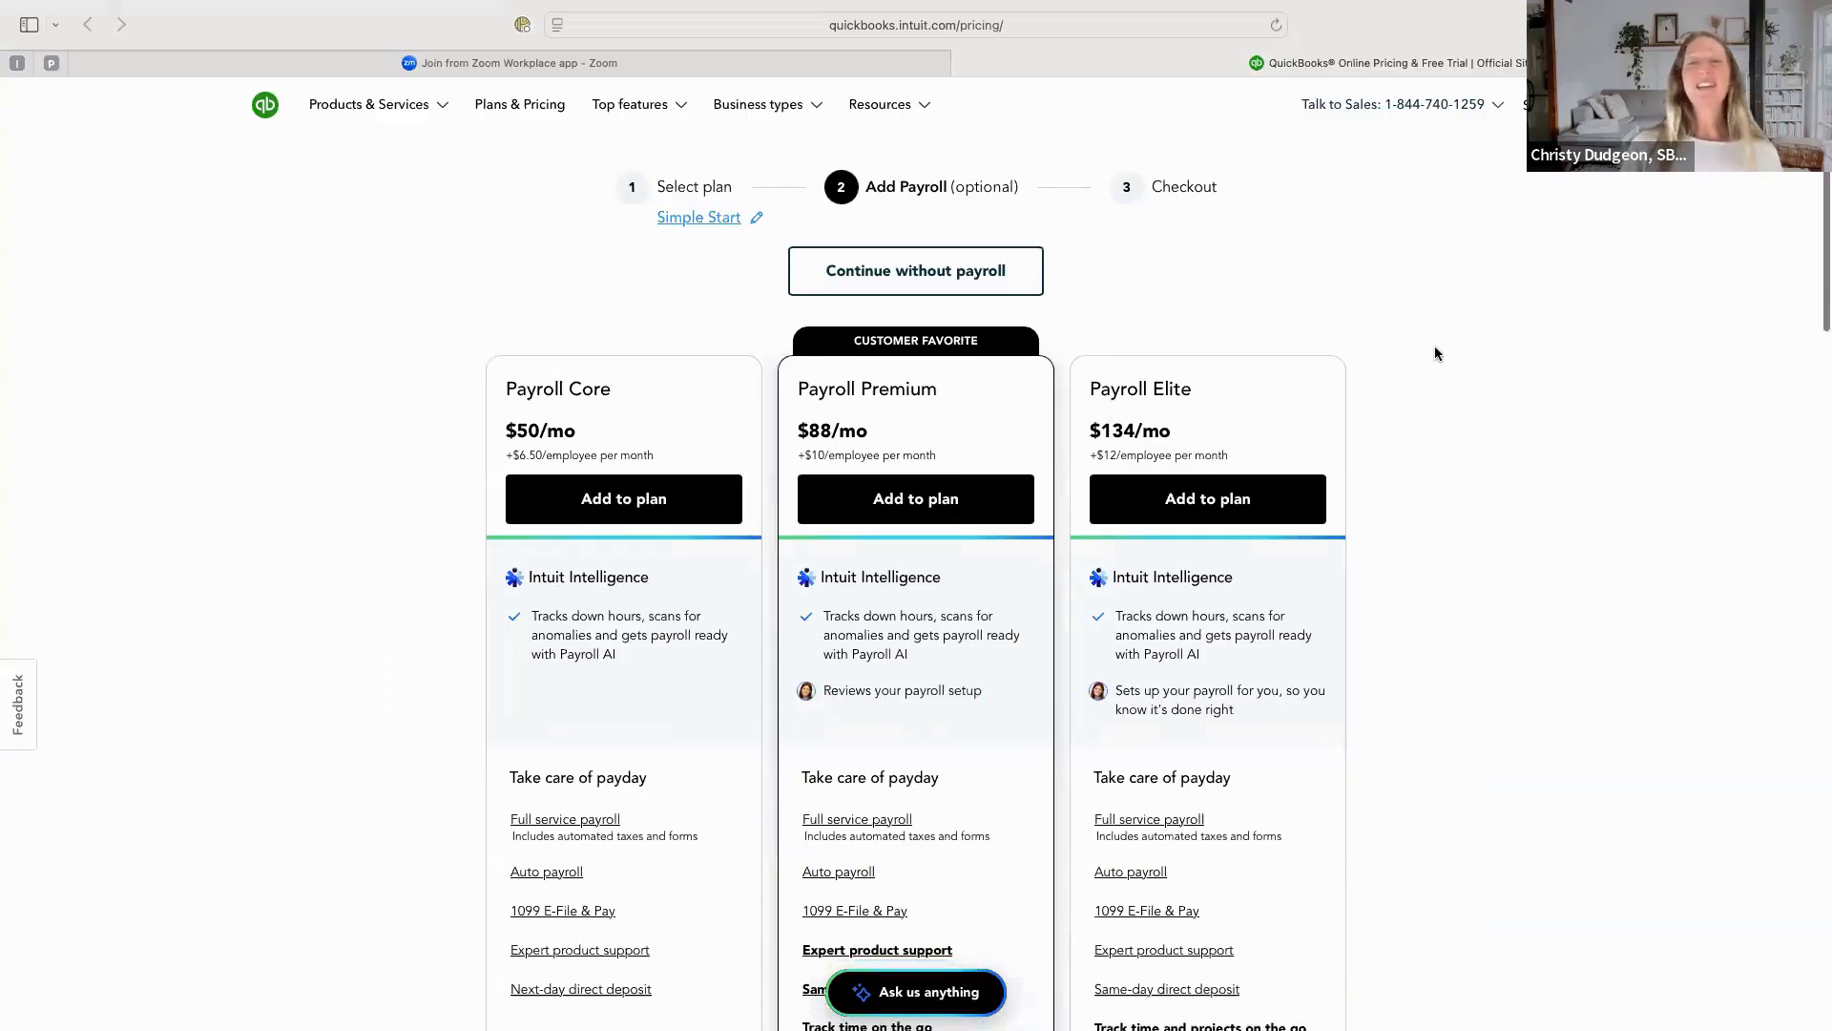
pyautogui.scroll(-1, 1436, 353)
pyautogui.scroll(1, 1436, 353)
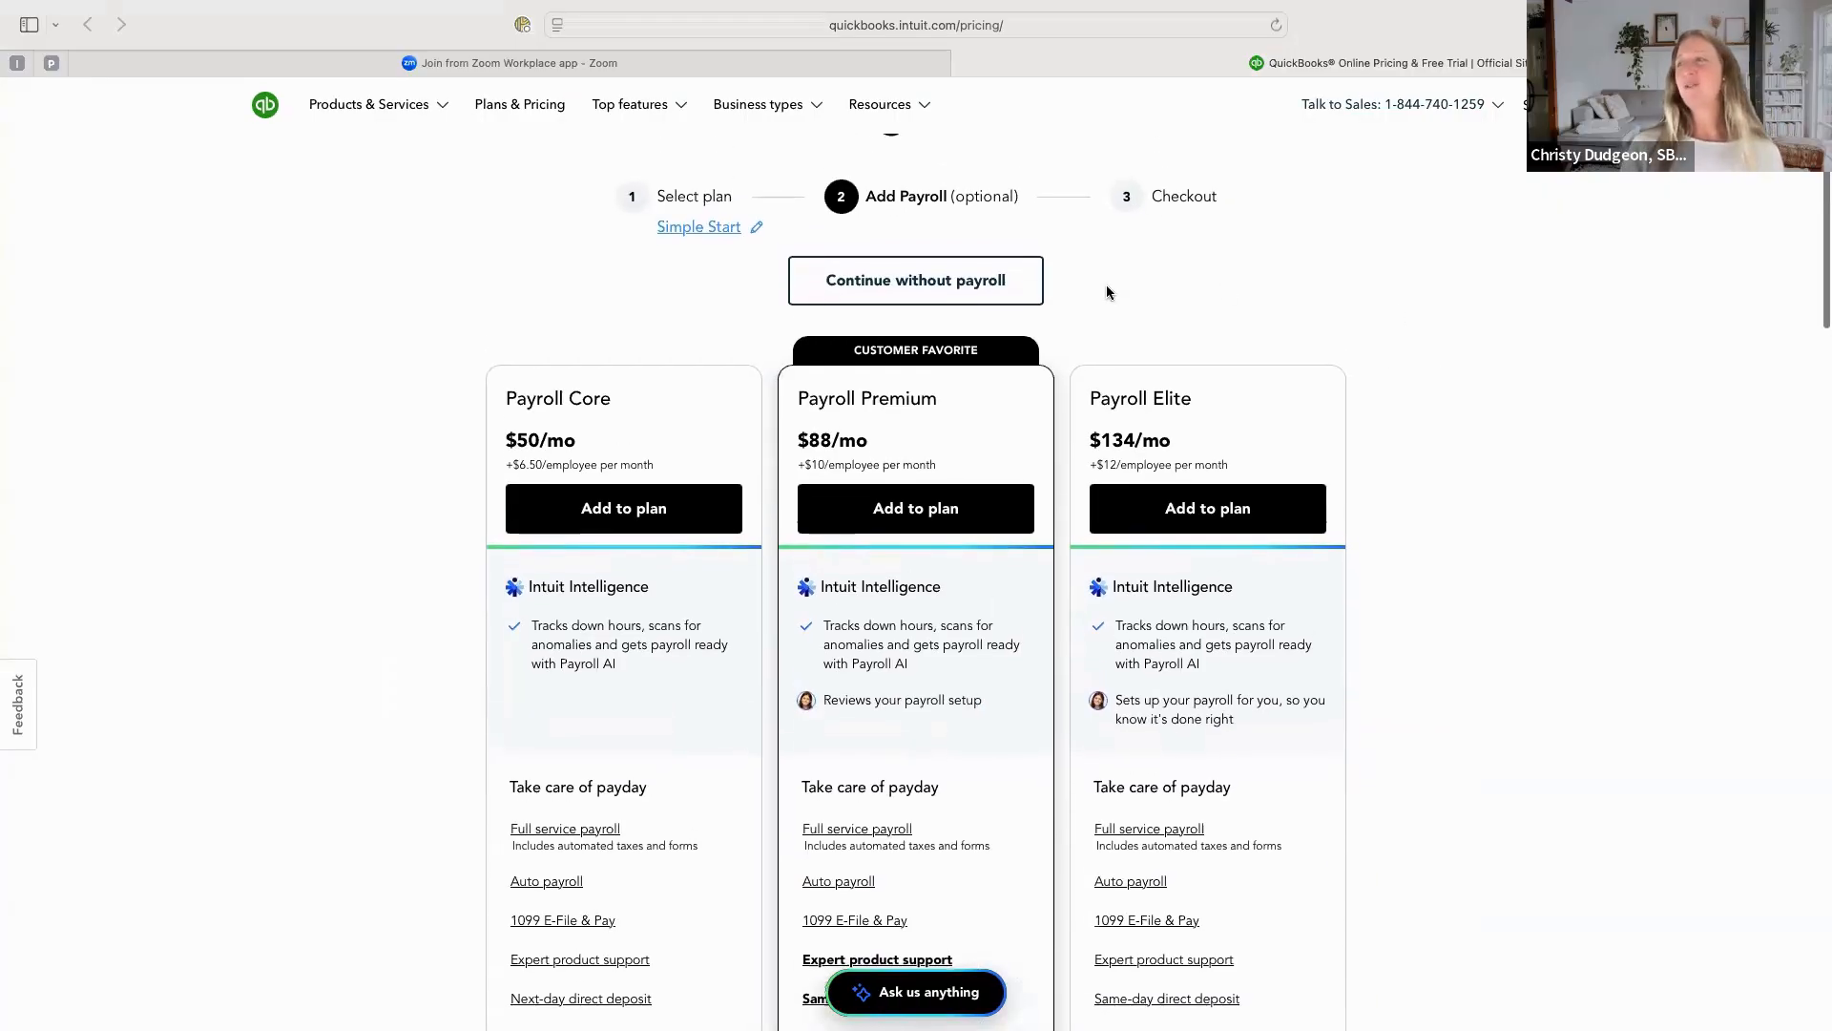
pyautogui.click(889, 279)
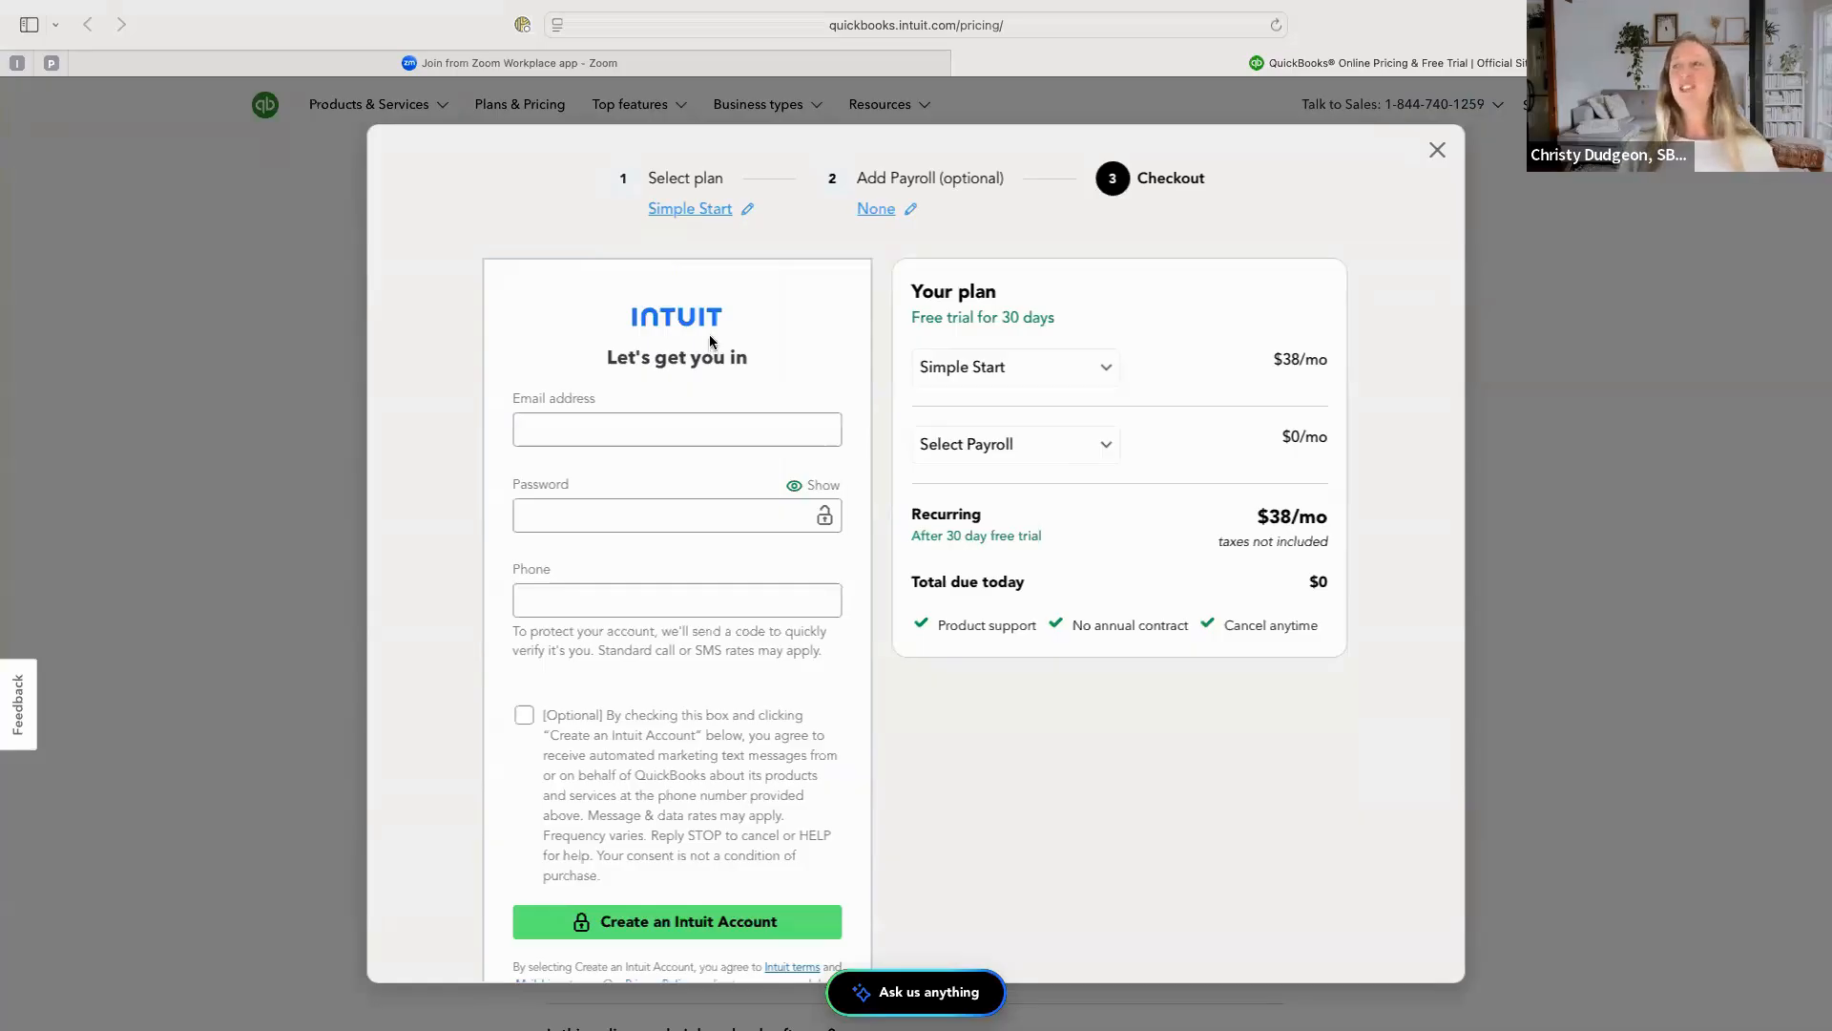
# Review the Intuit account sign-up form and continue with the trial instead of buying now.
pyautogui.scroll(-1, 714, 376)
pyautogui.scroll(-3, 713, 376)
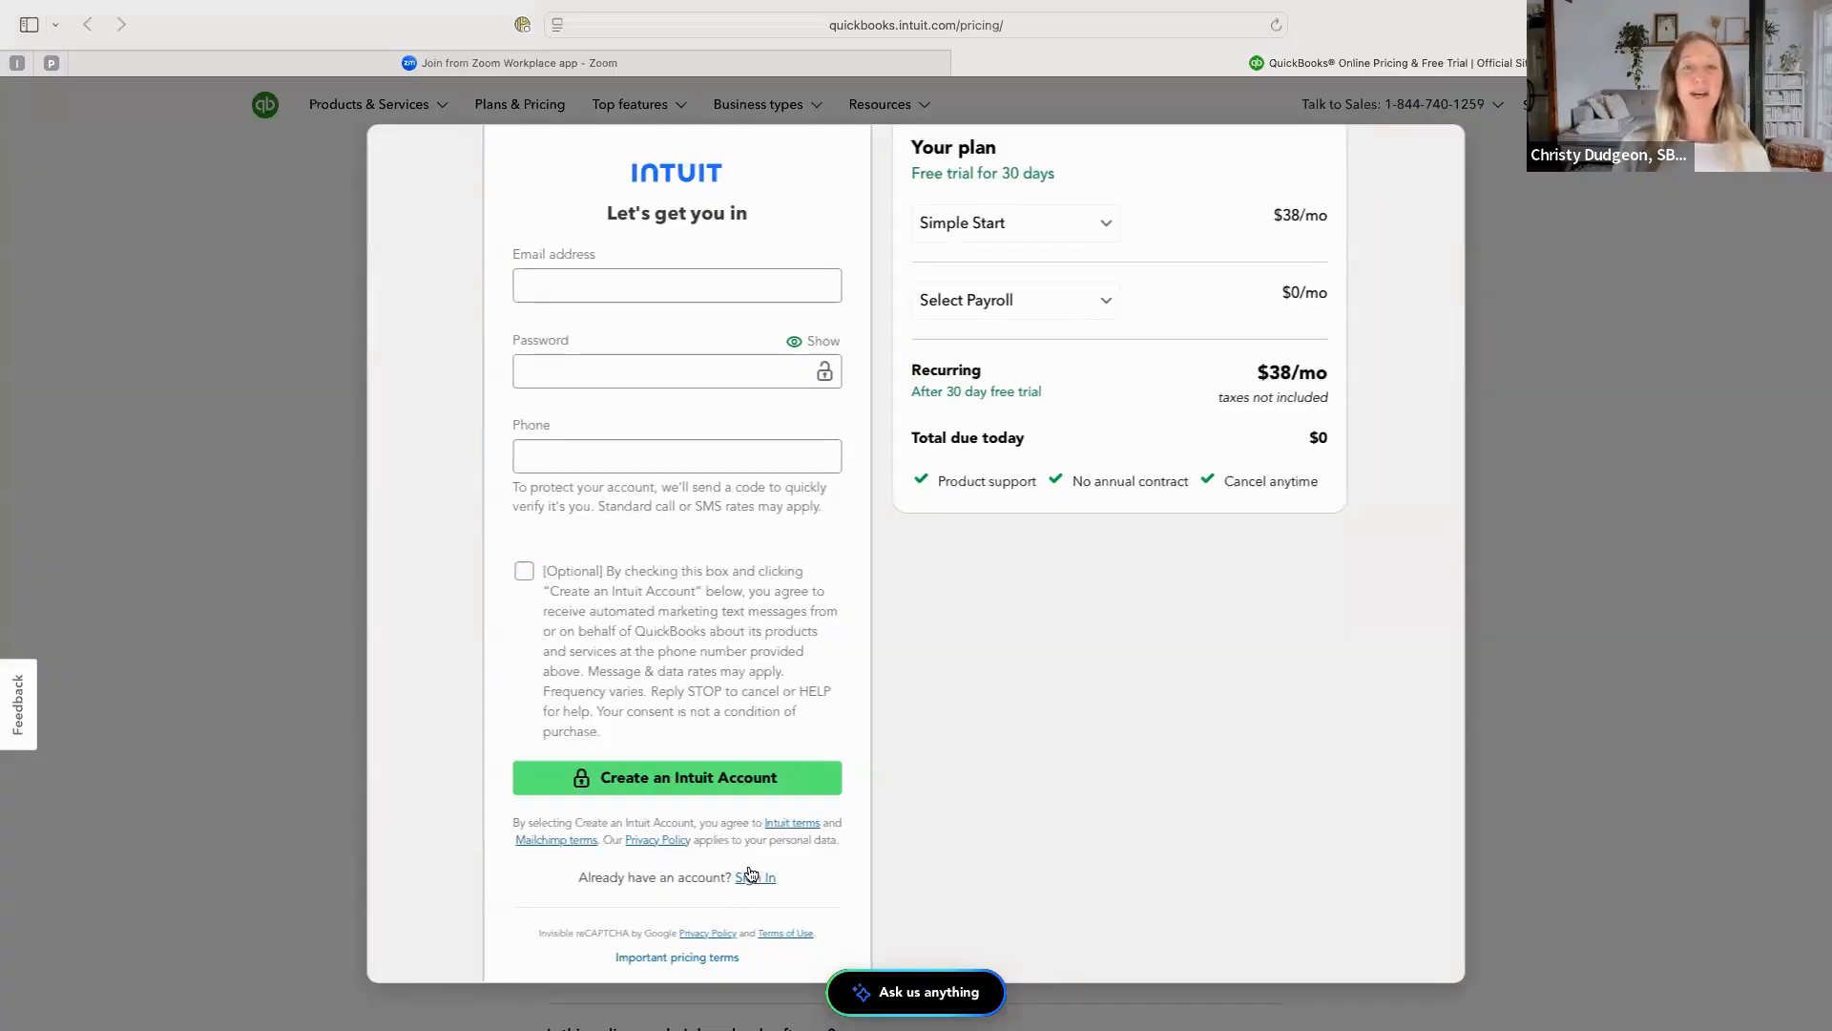
pyautogui.scroll(2, 752, 640)
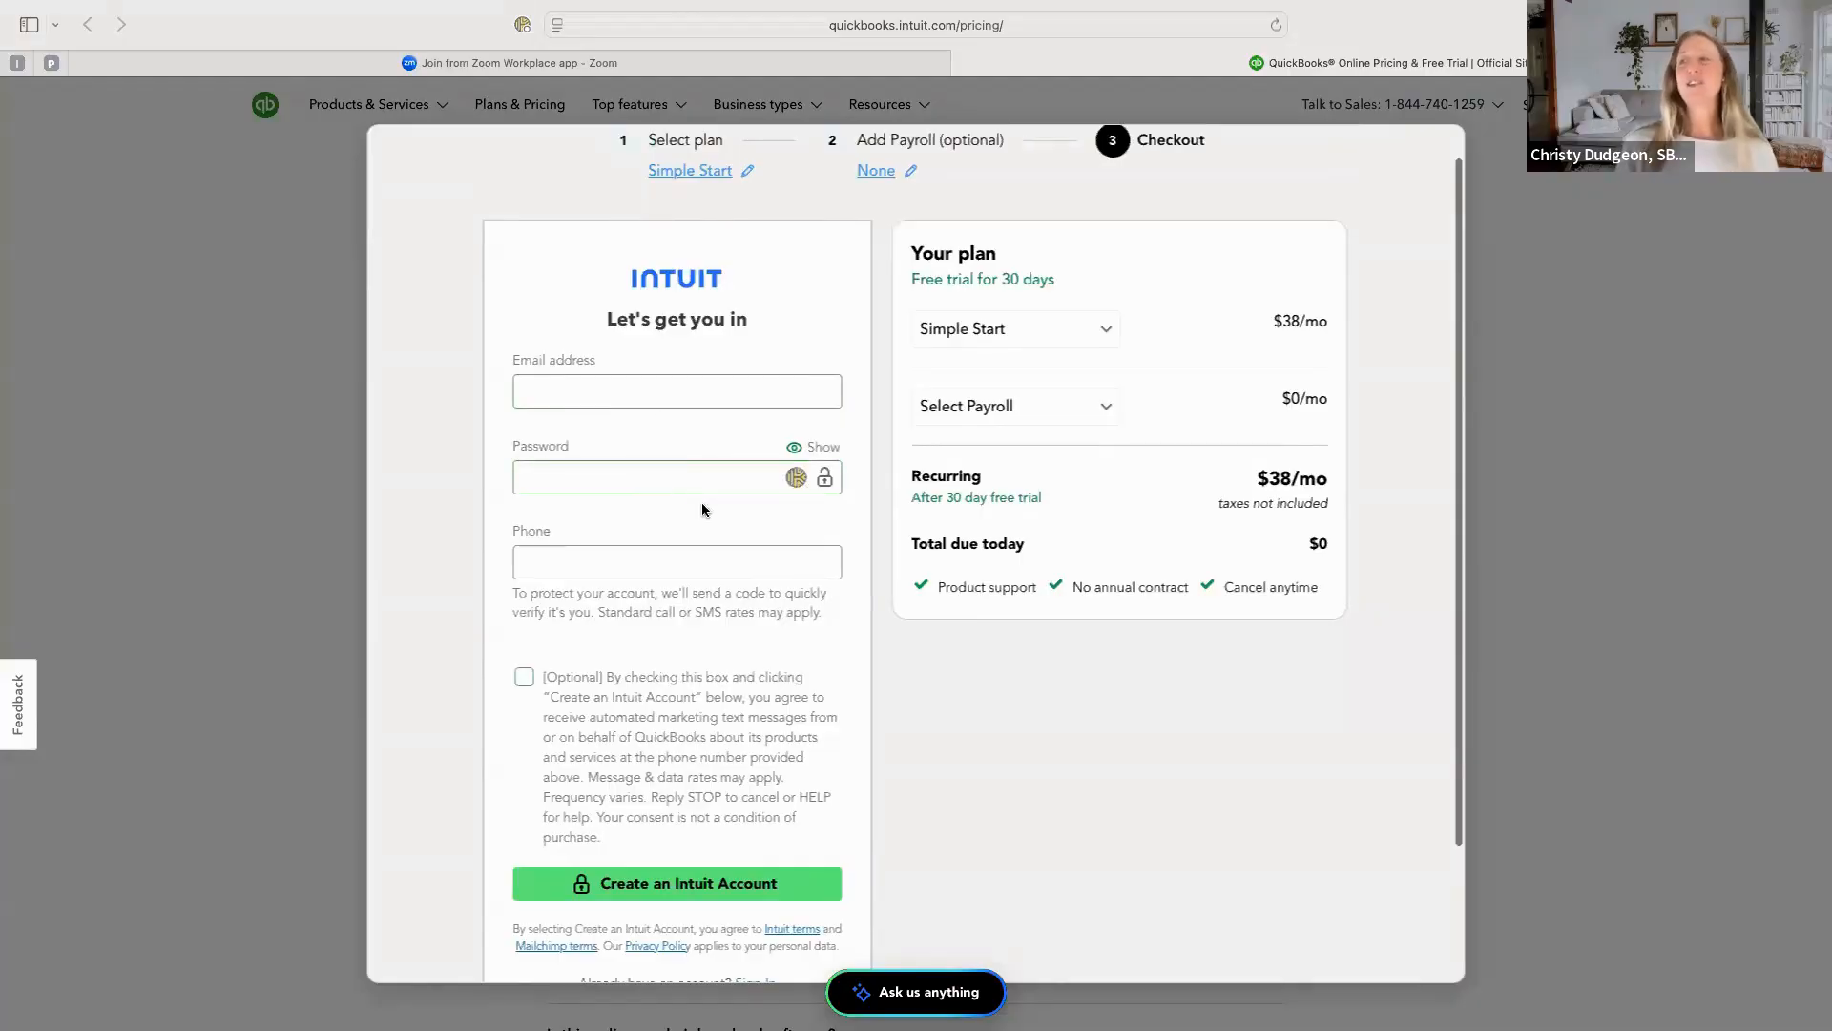
pyautogui.scroll(-3, 660, 573)
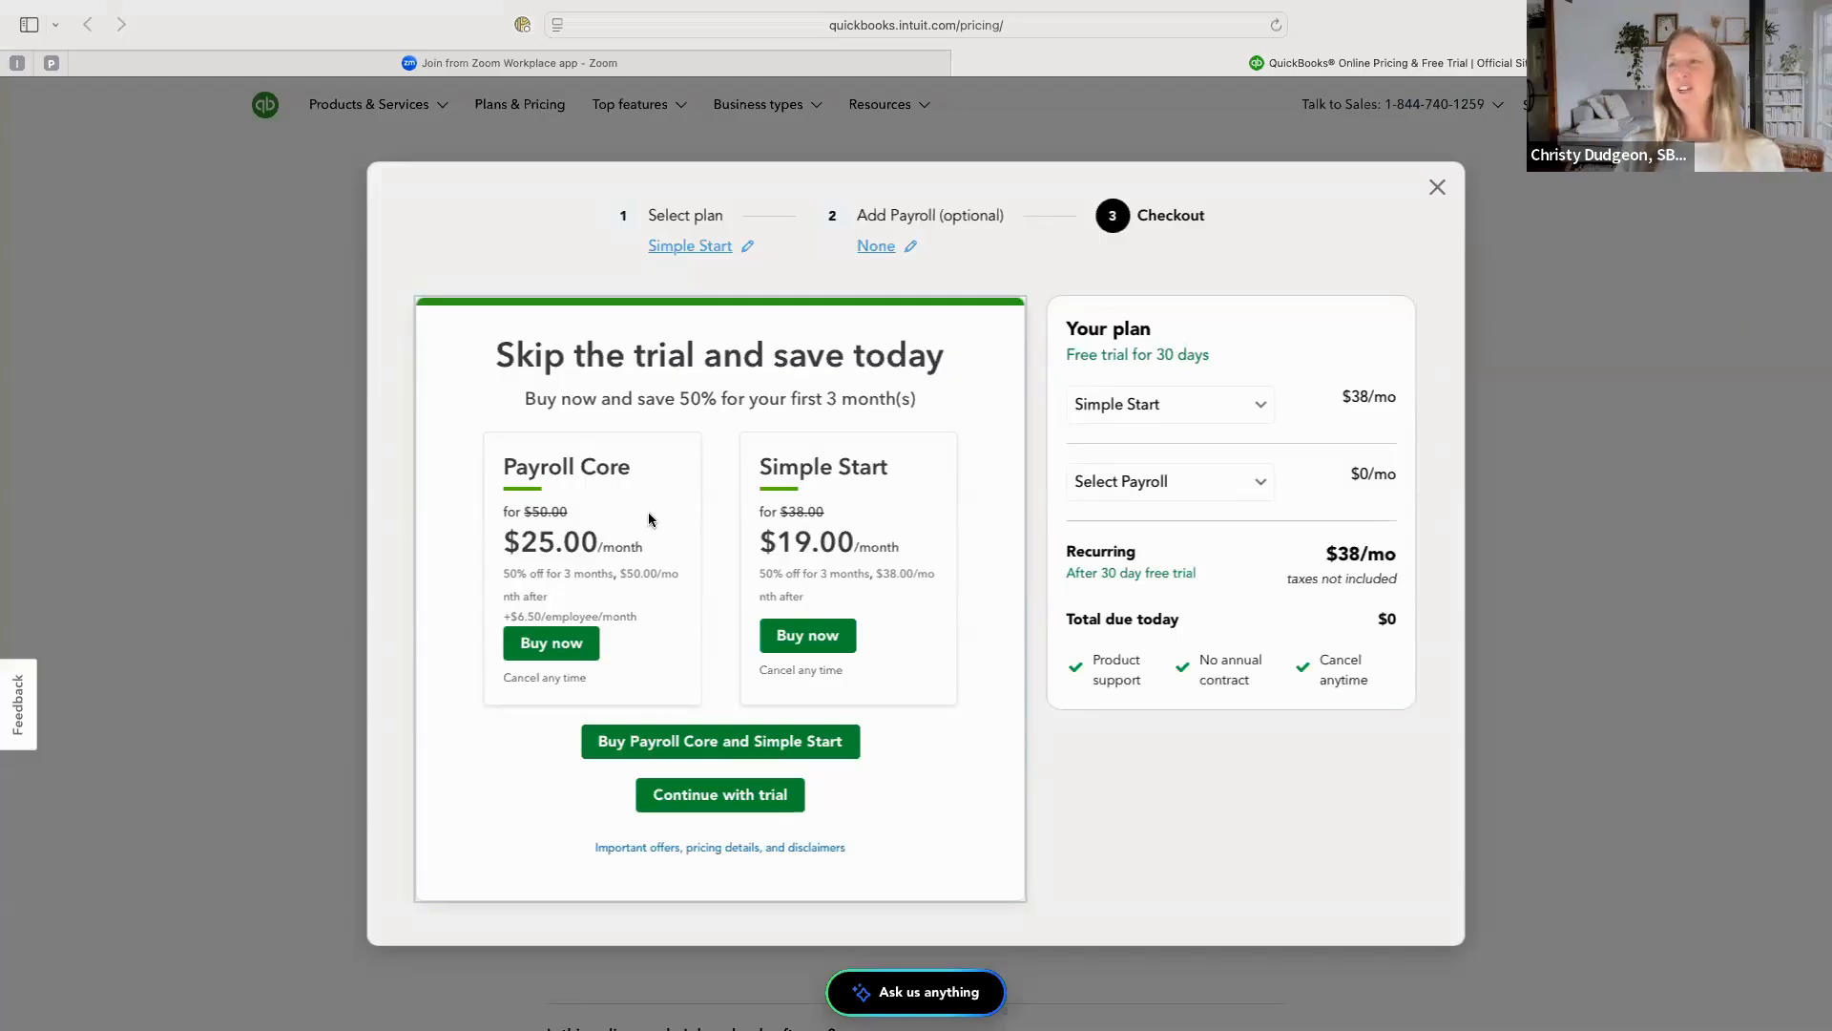
pyautogui.click(711, 798)
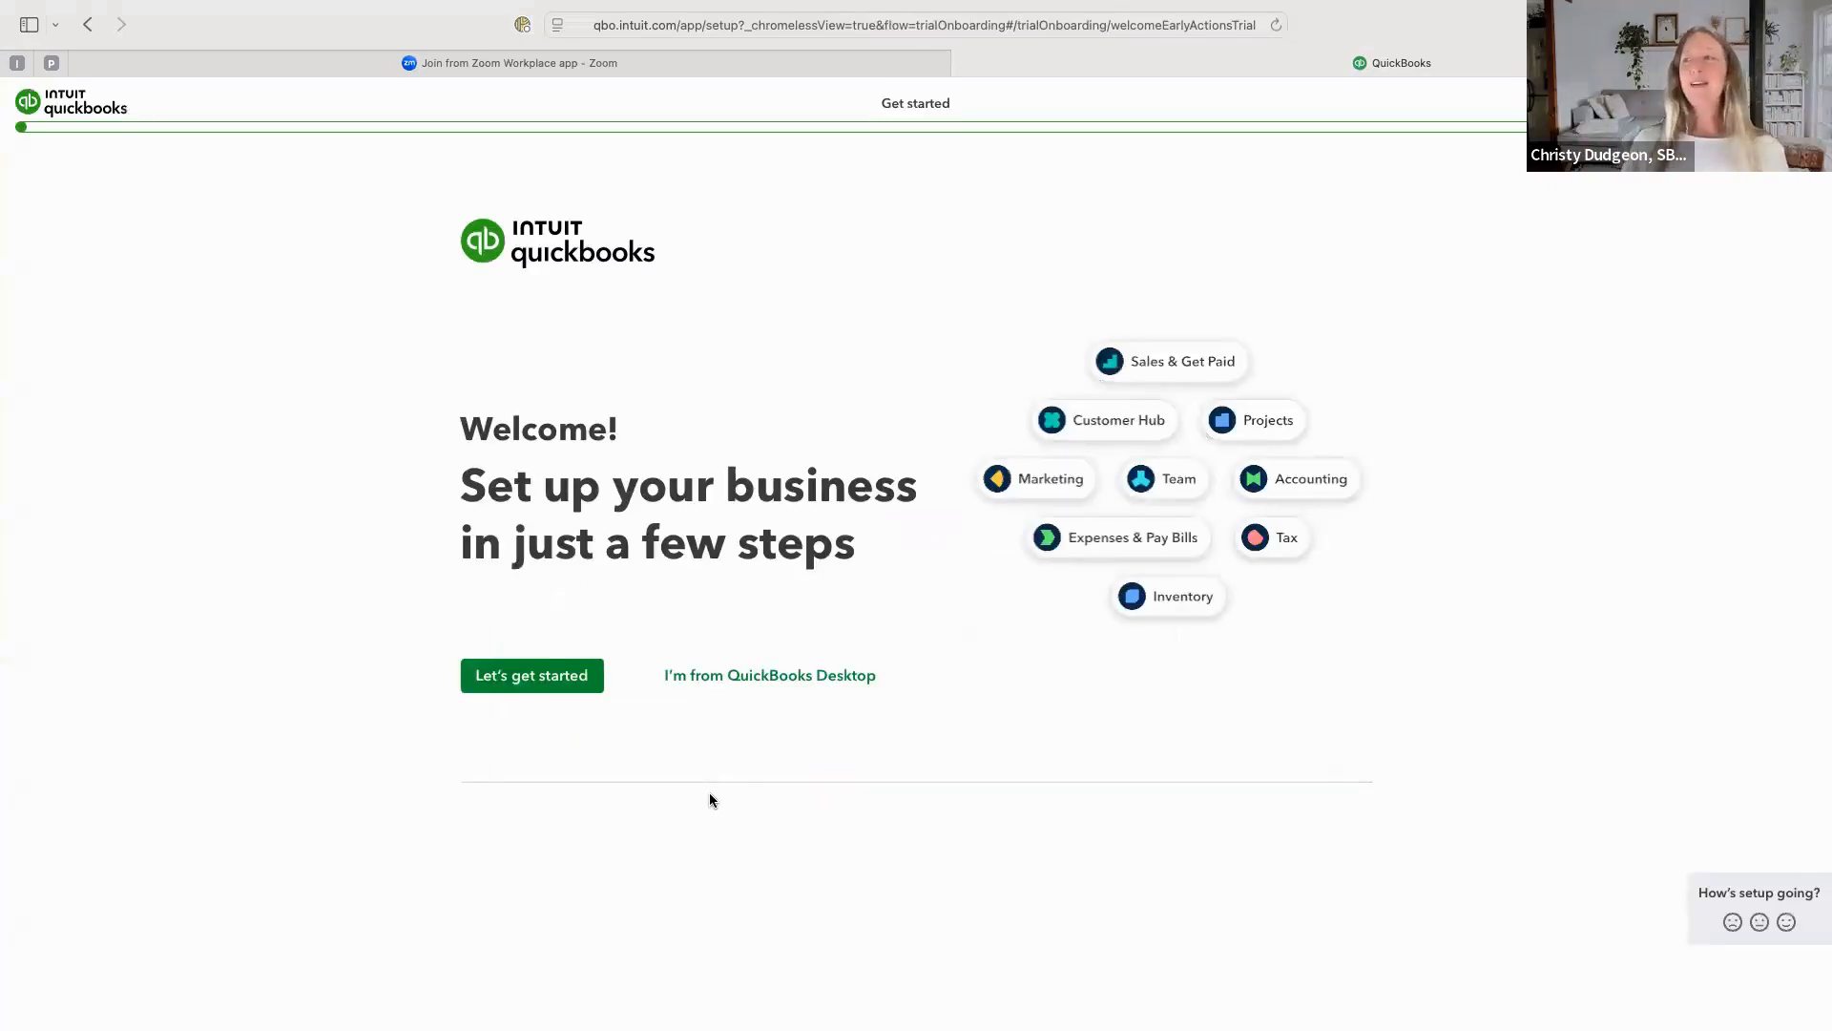
# Start the guided business setup and enter SBDC Test as the legal business name.
pyautogui.click(540, 676)
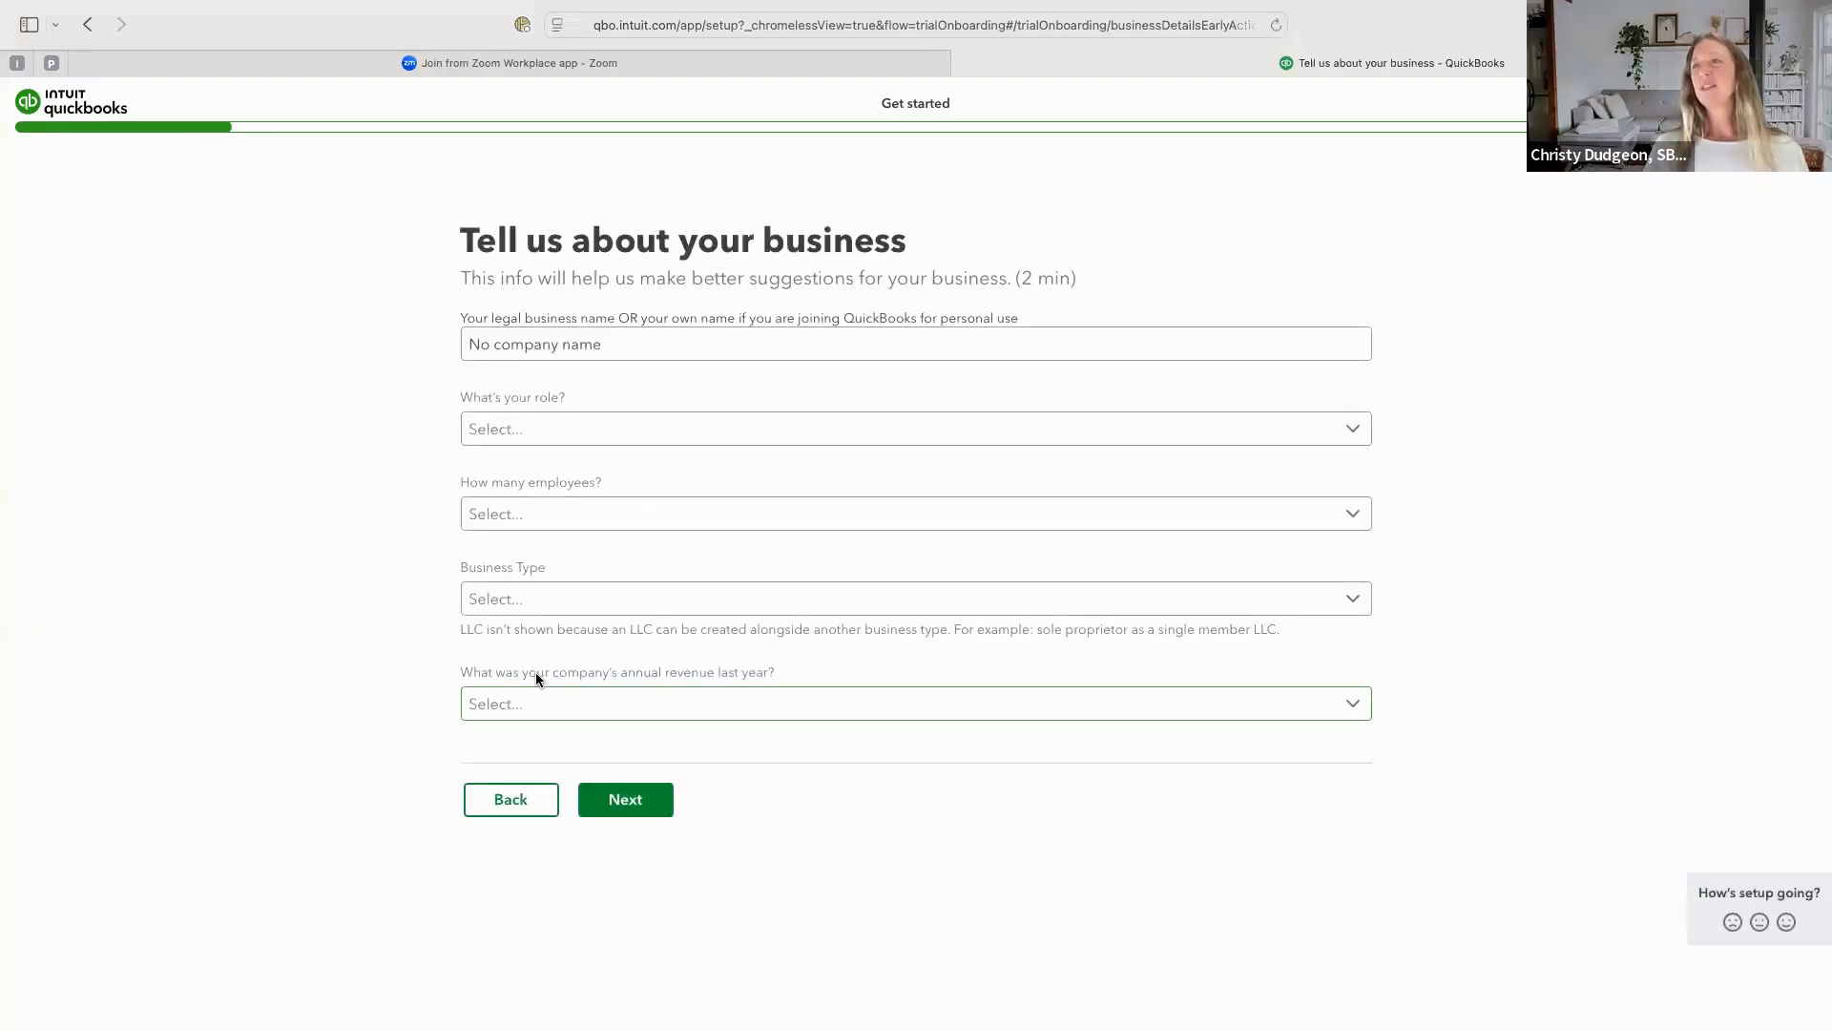
pyautogui.click(649, 354)
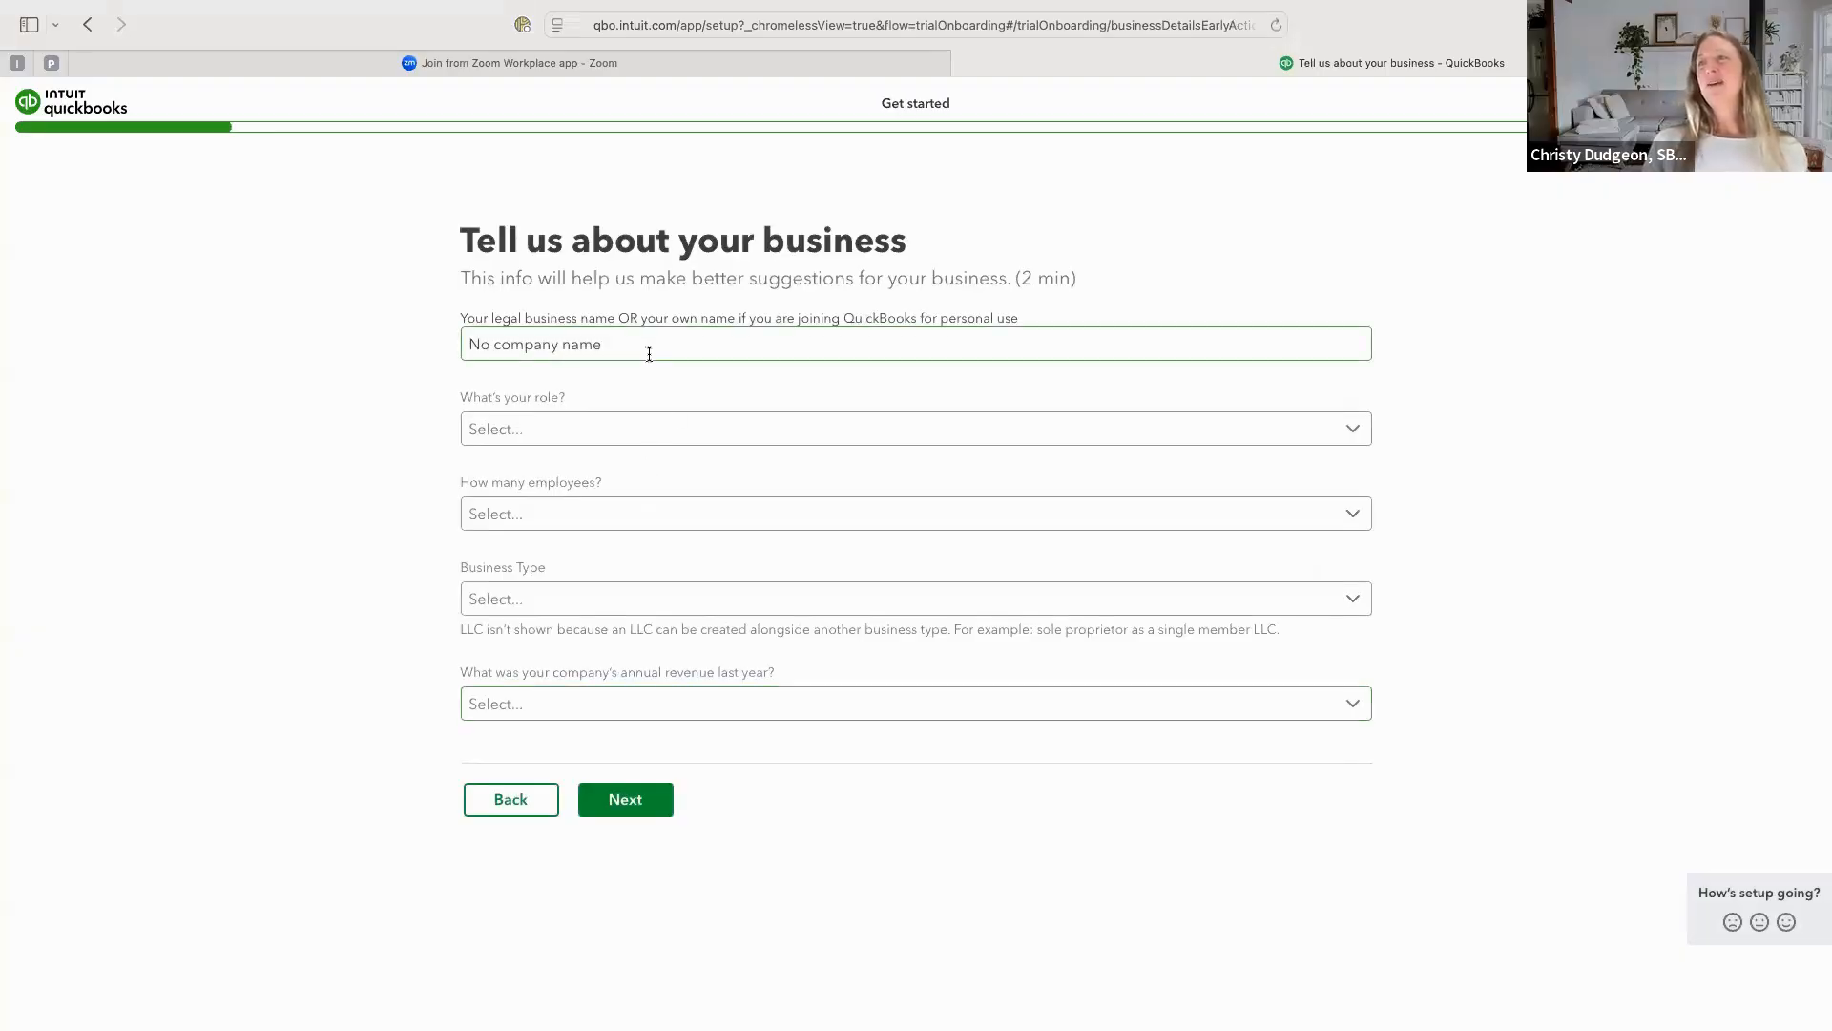
pyautogui.moveTo(649, 354); pyautogui.dragTo(451, 345)
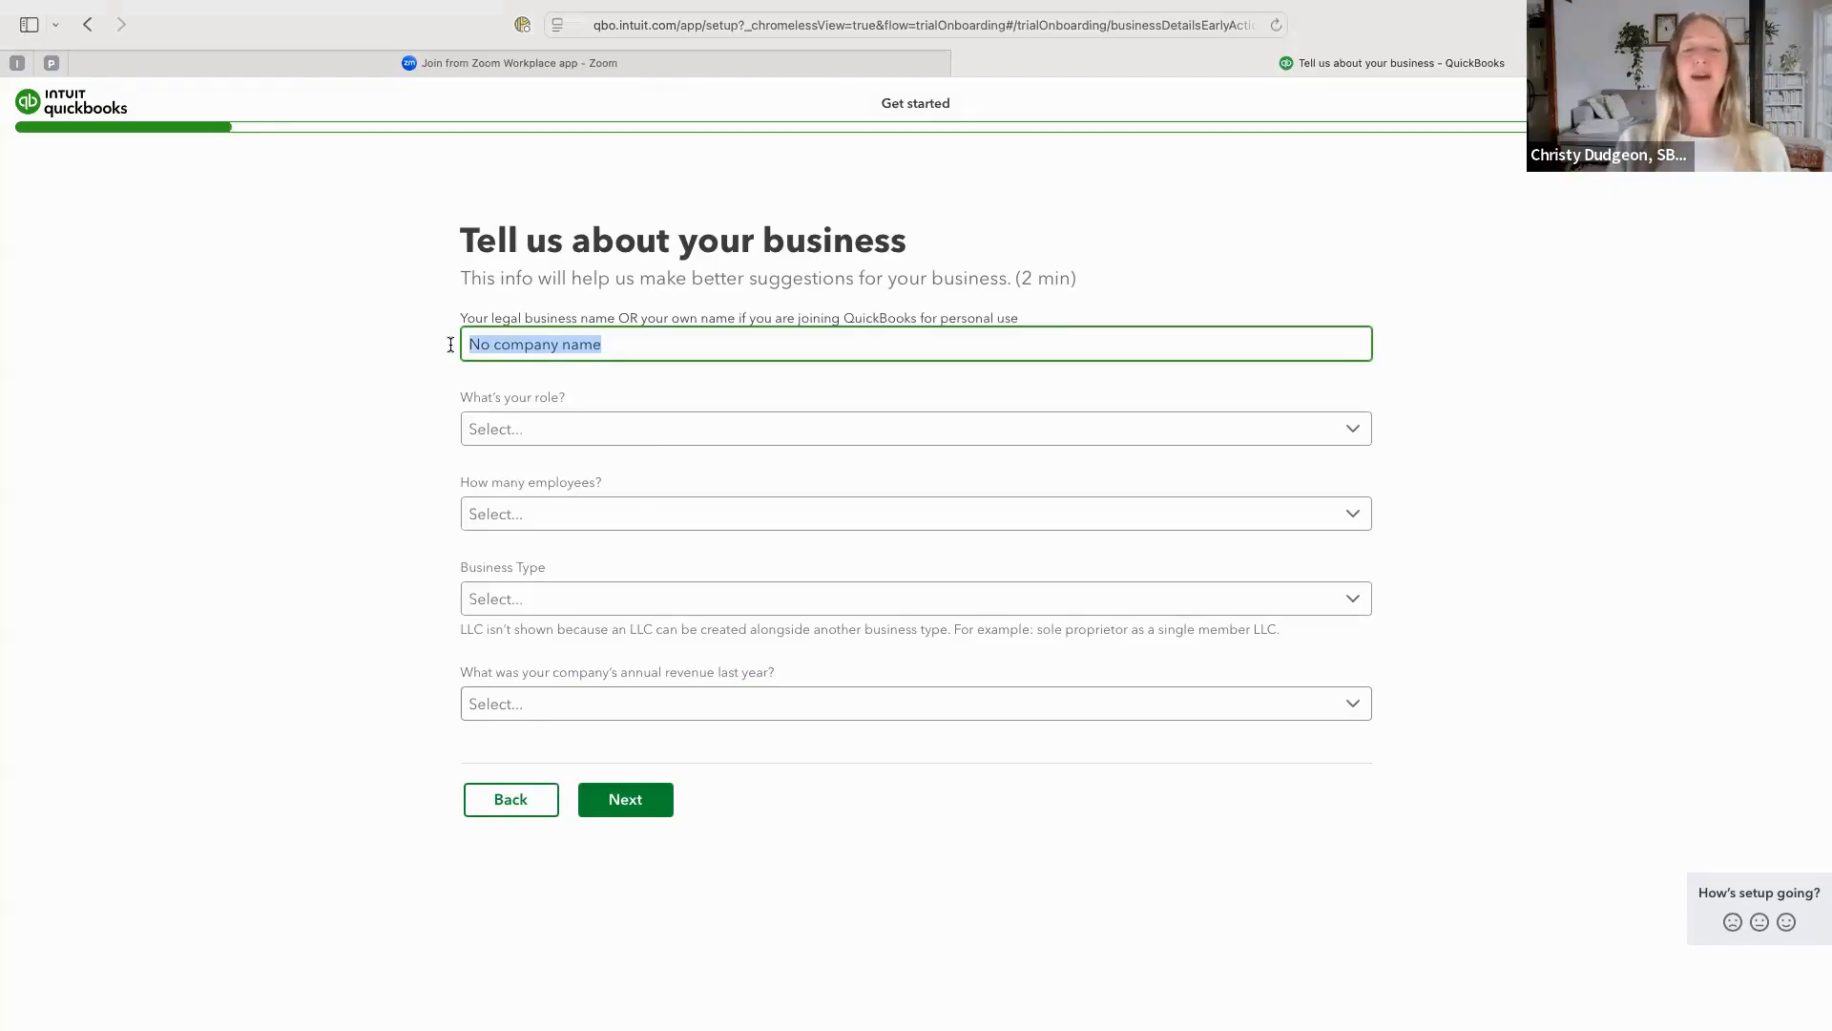
pyautogui.write('SBD')
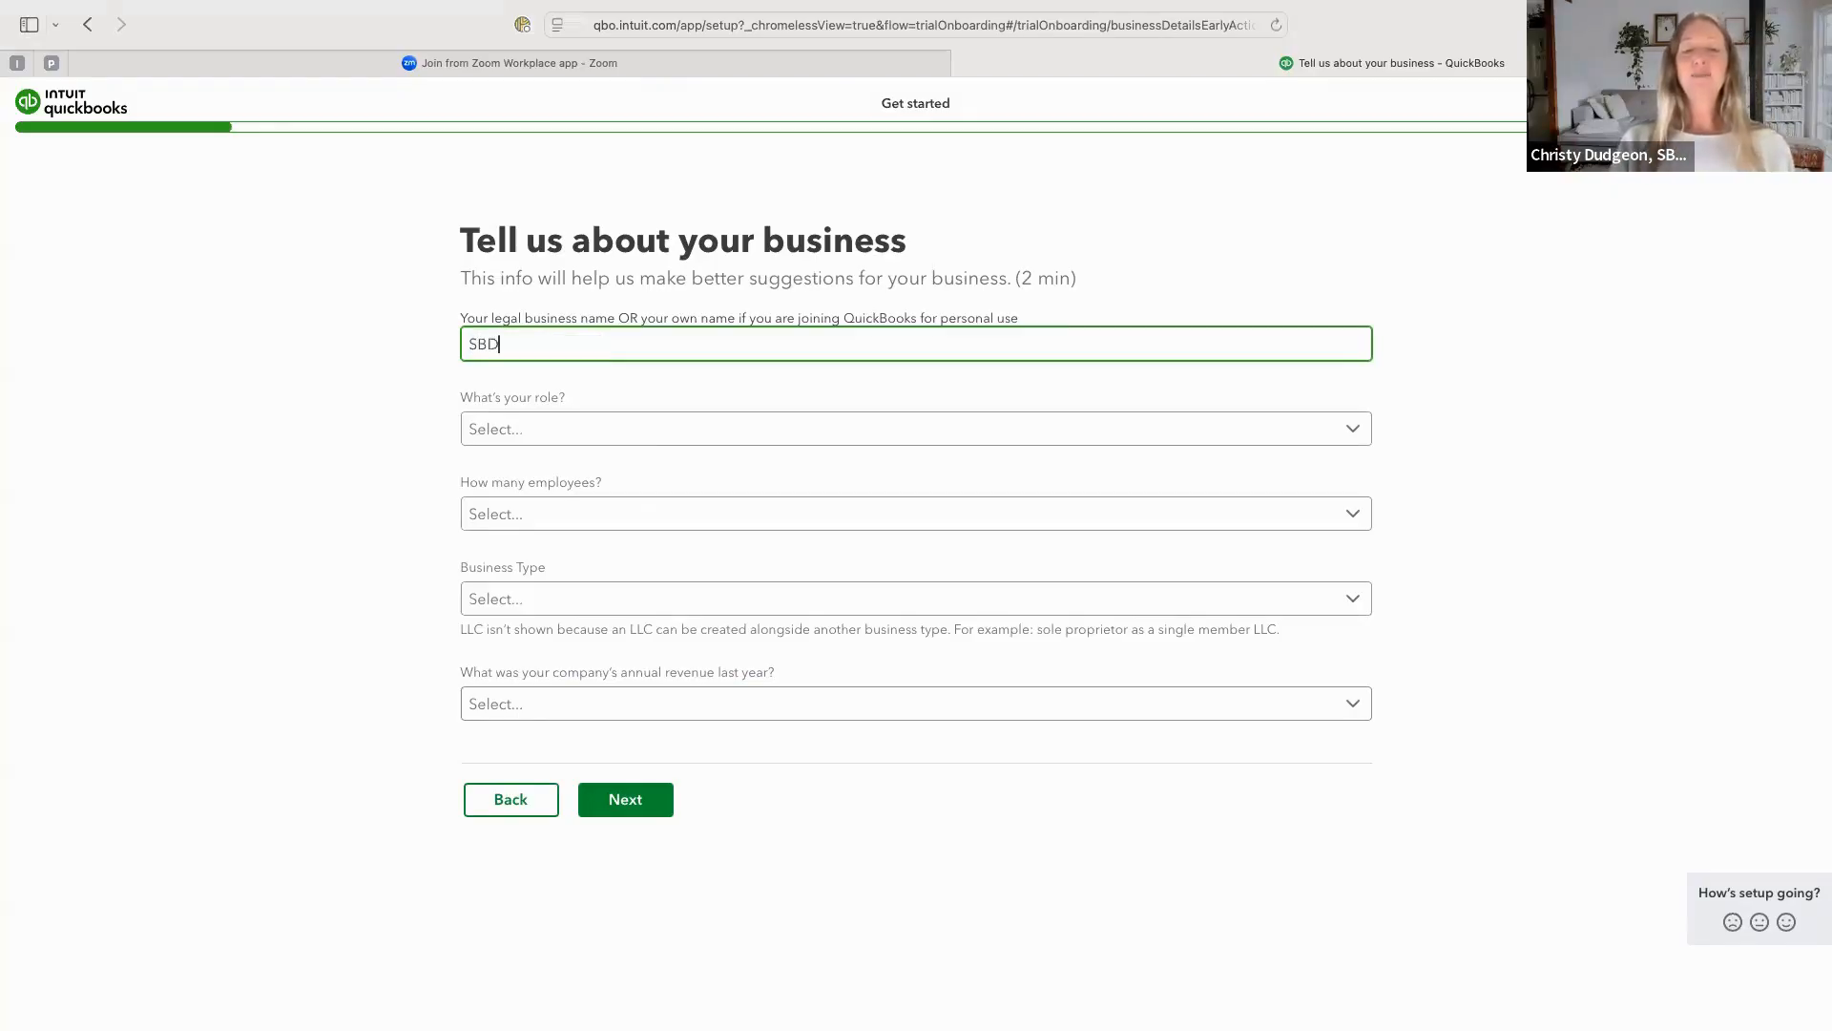
pyautogui.write('C Test')
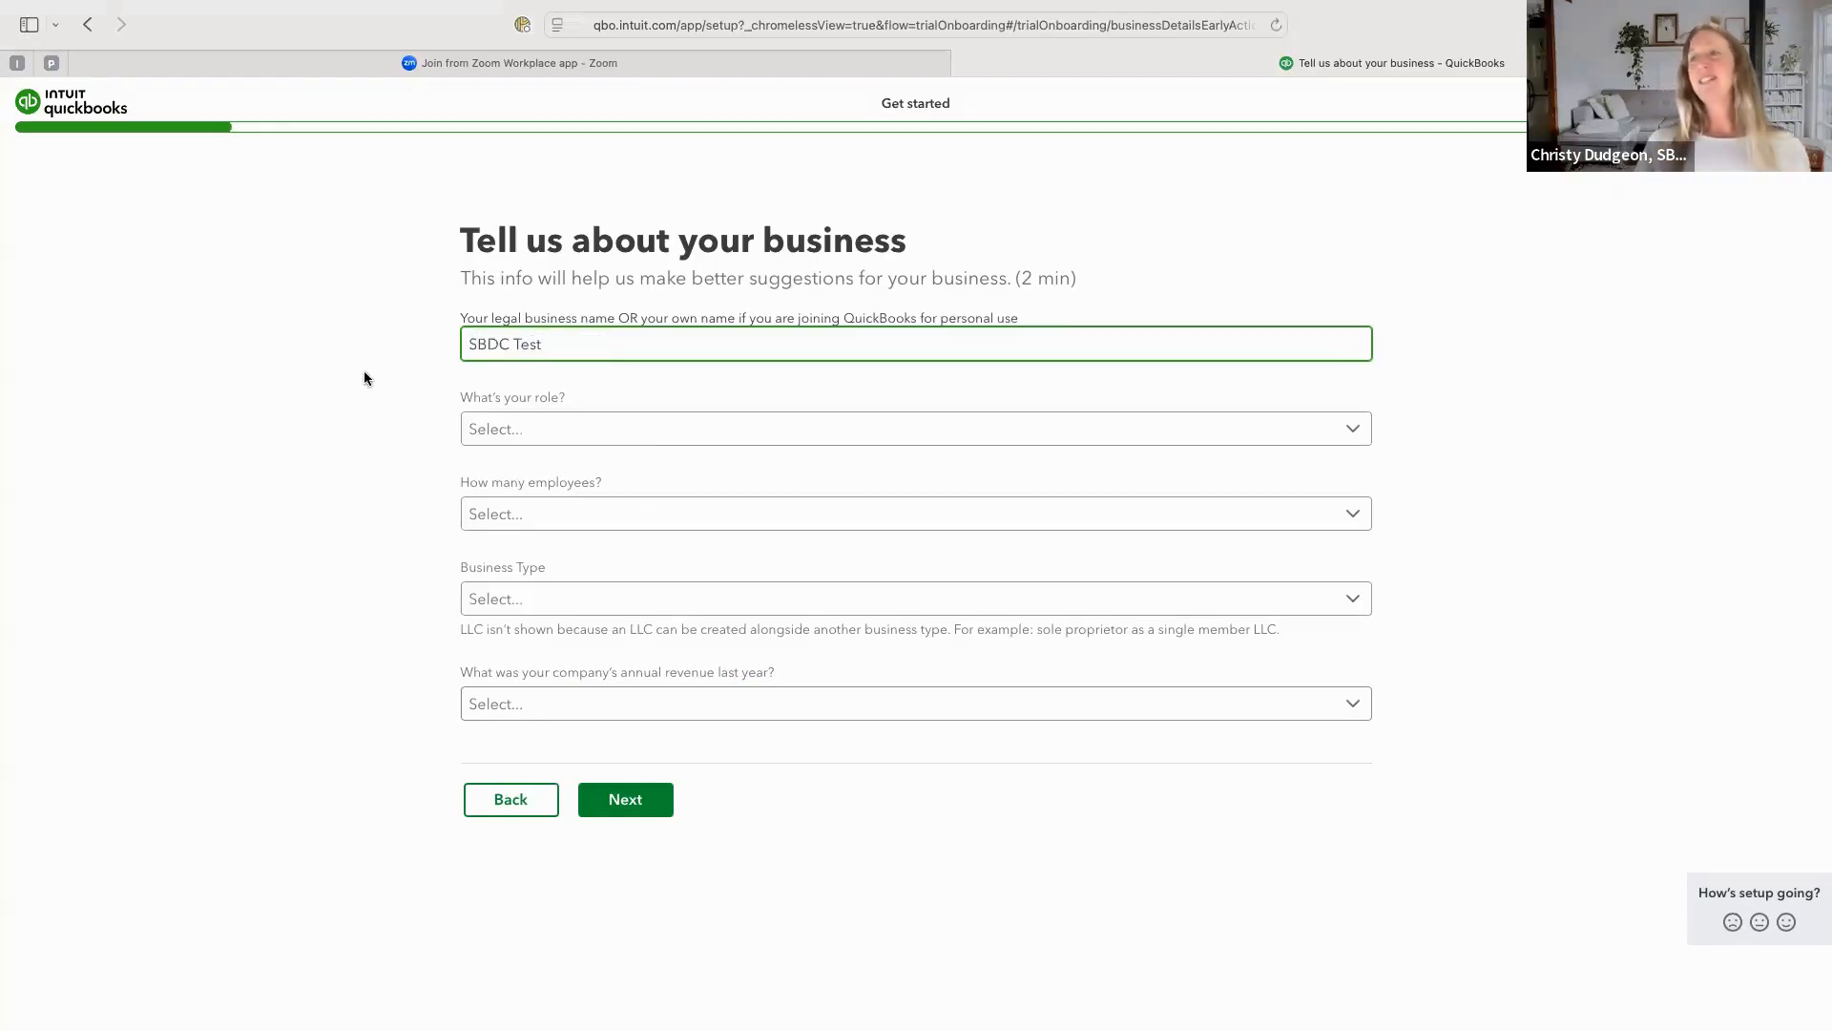
# Set the role to Owner and the number of employees to Just the owner(s).
pyautogui.click(482, 431)
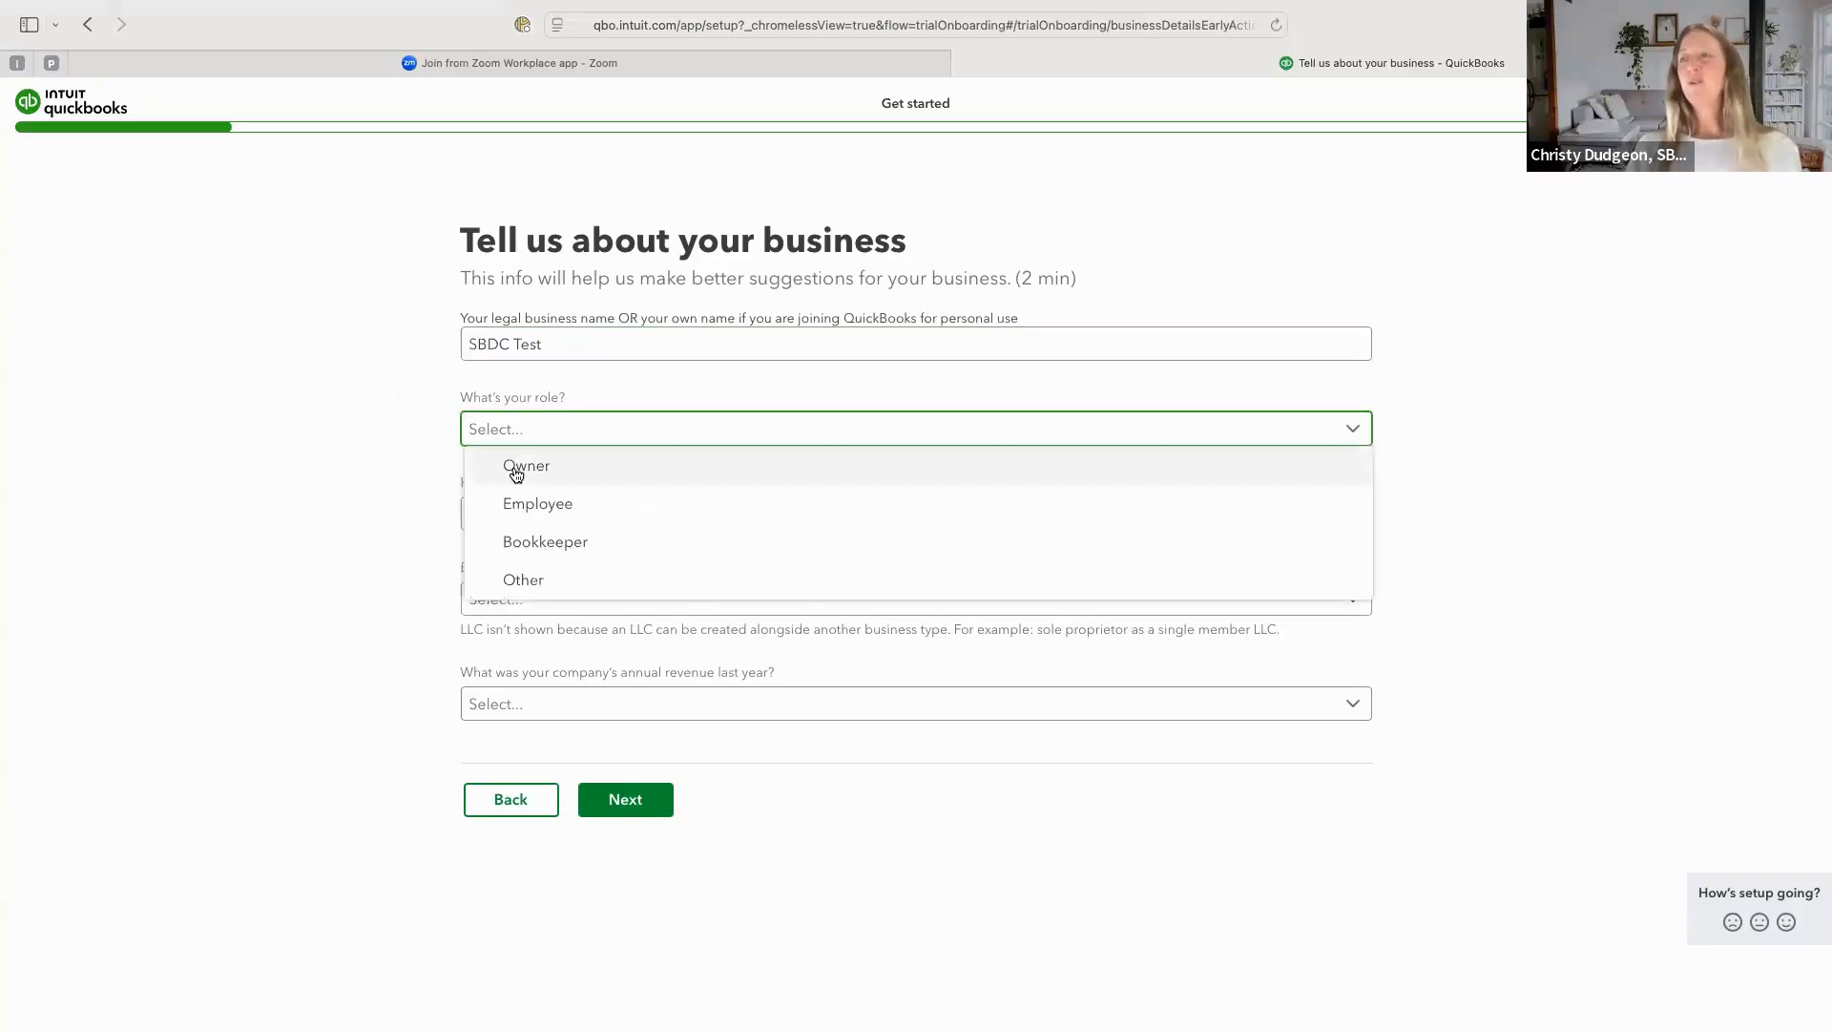
pyautogui.click(516, 471)
pyautogui.click(503, 512)
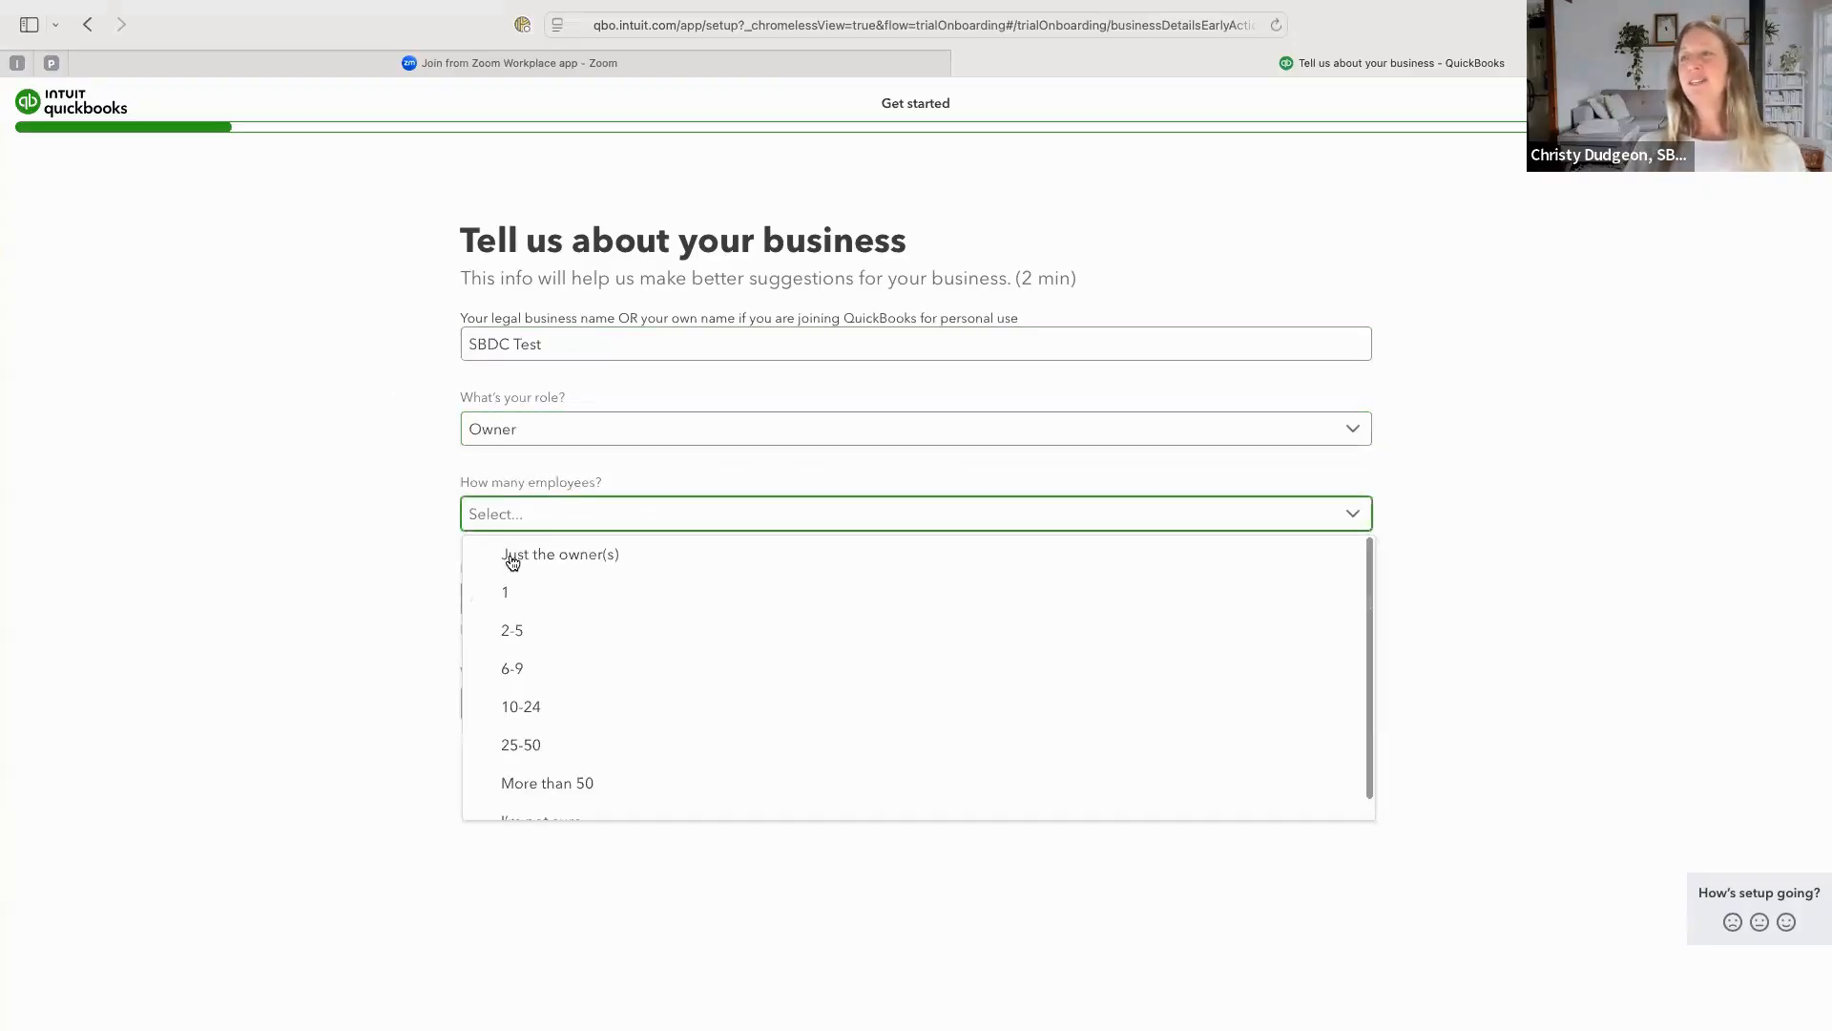
pyautogui.click(512, 558)
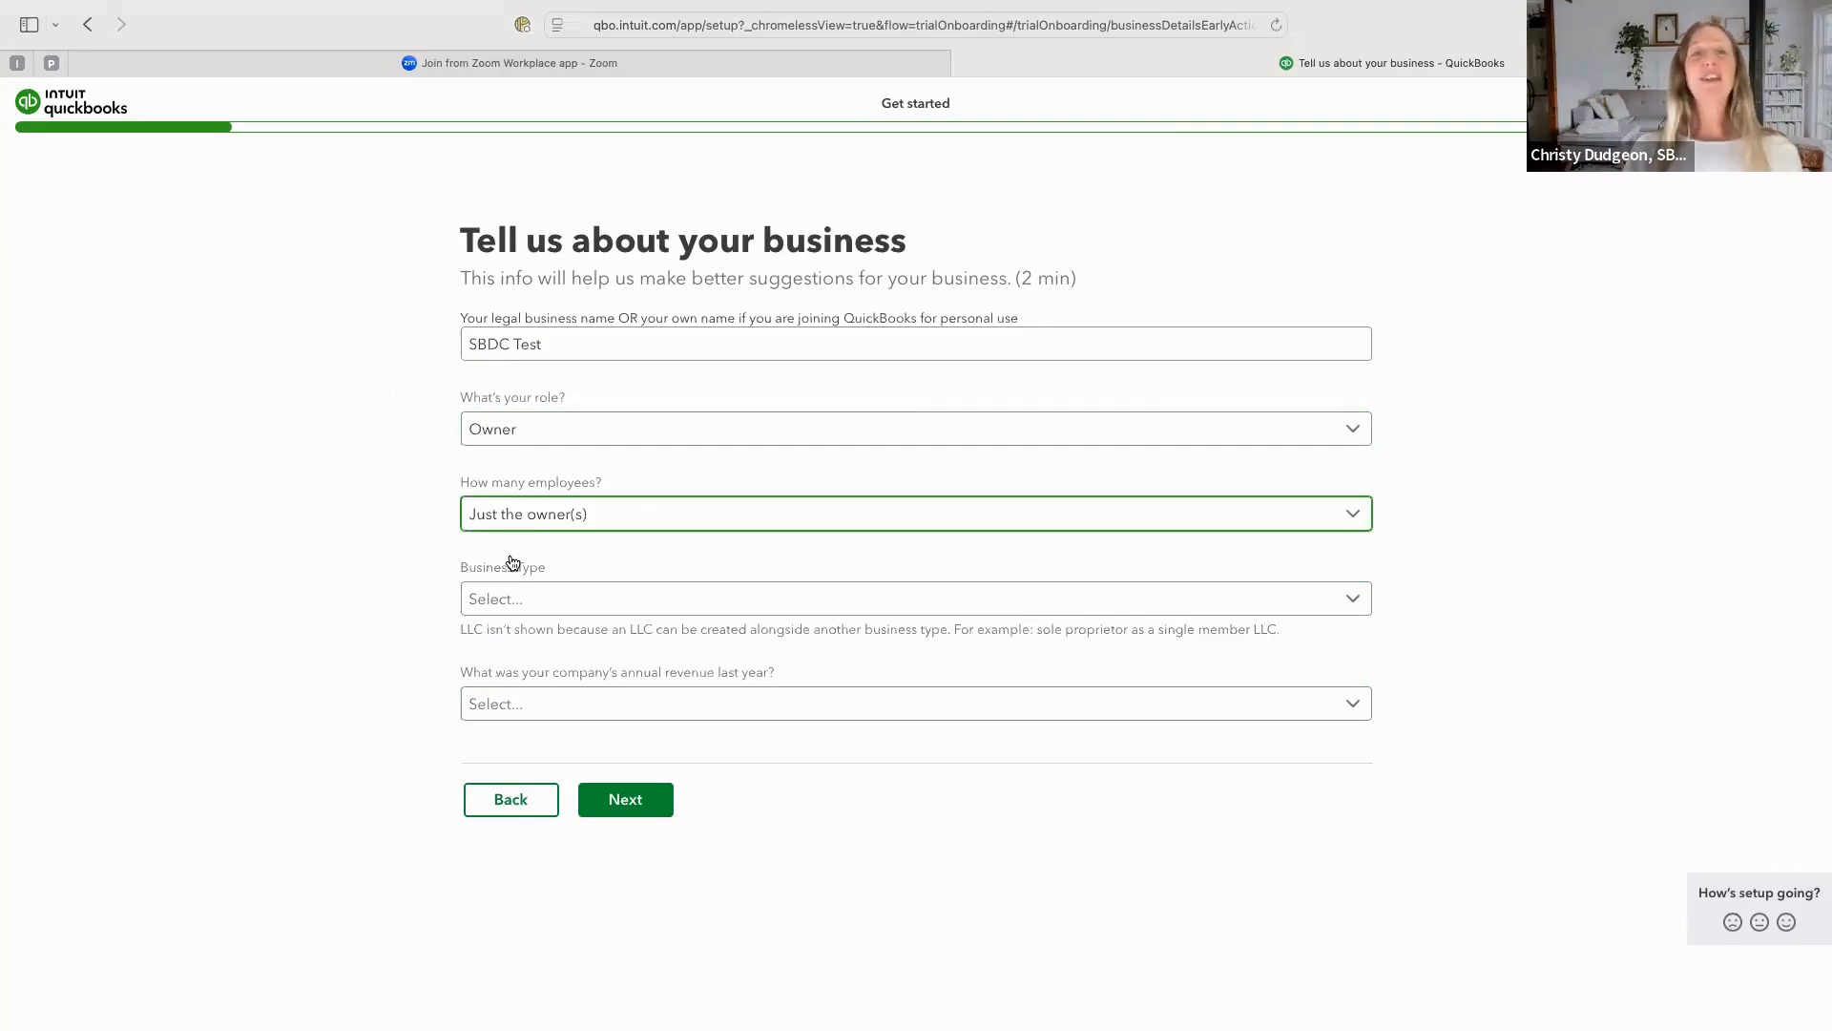
# Set the business type to Sole proprietor and last year's revenue to Less than 1.0M USD, and submit the business details.
pyautogui.click(557, 599)
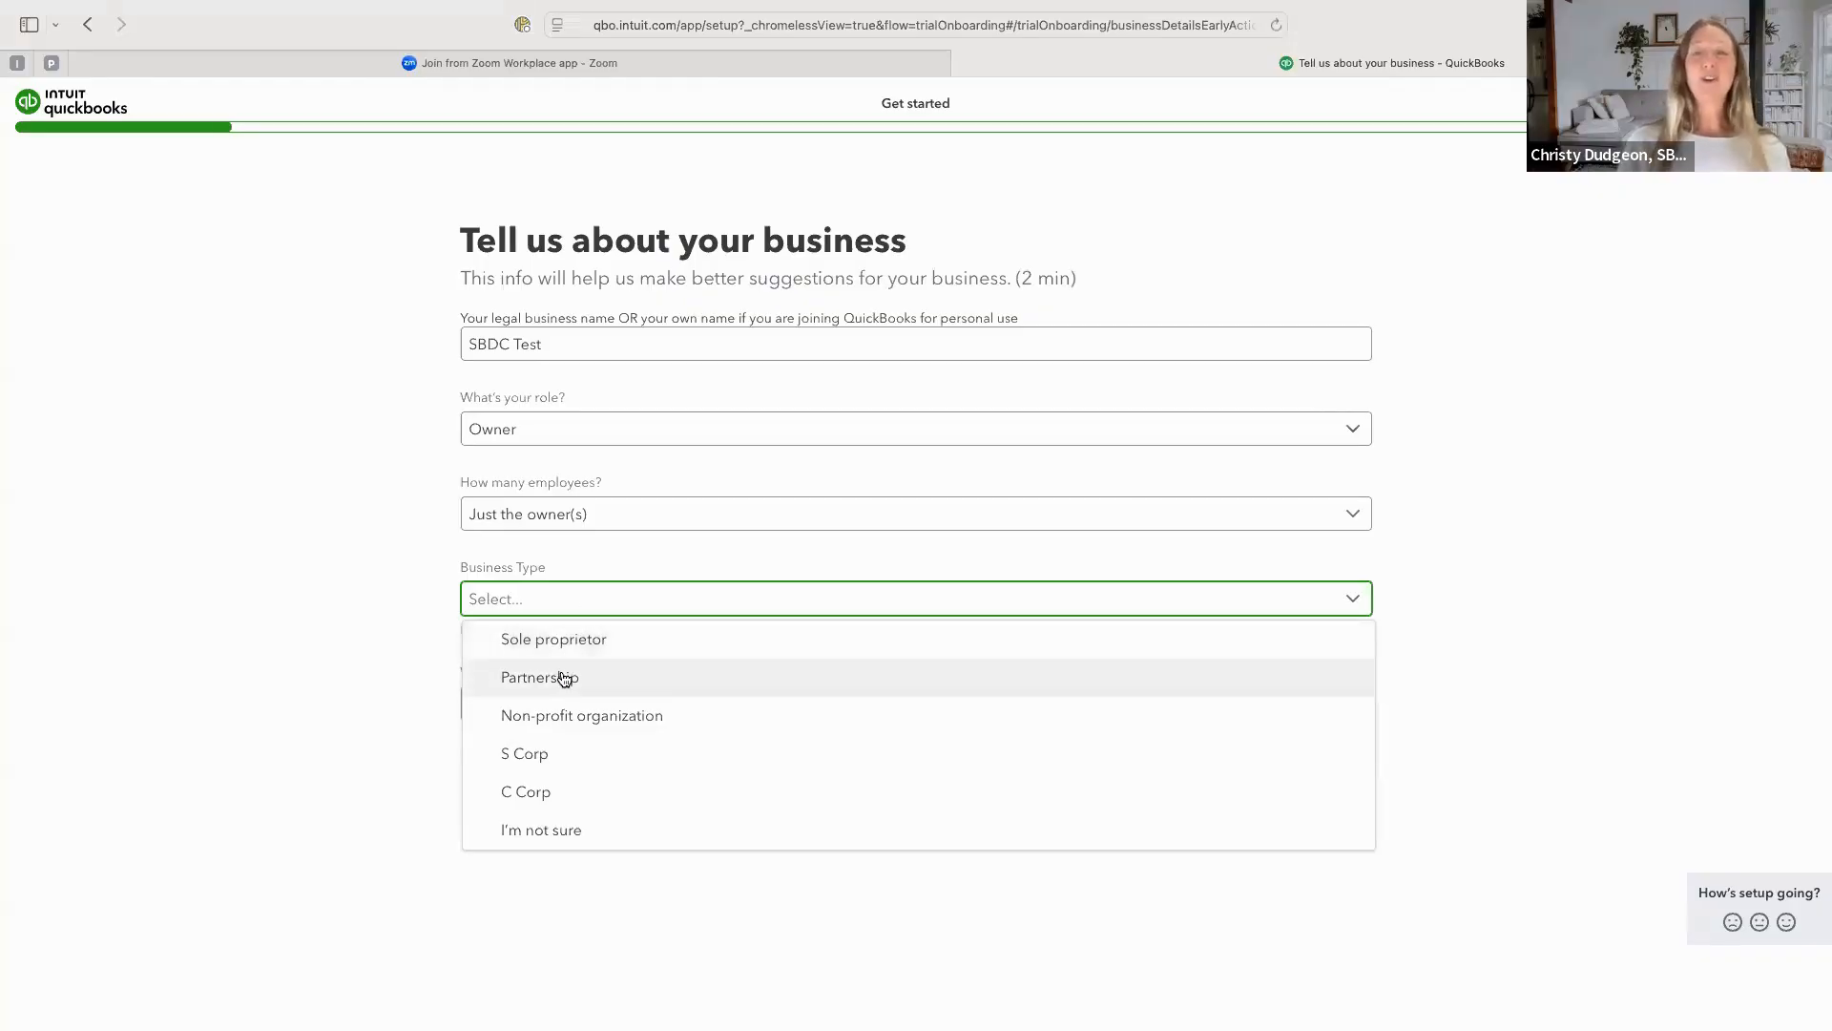
pyautogui.click(561, 641)
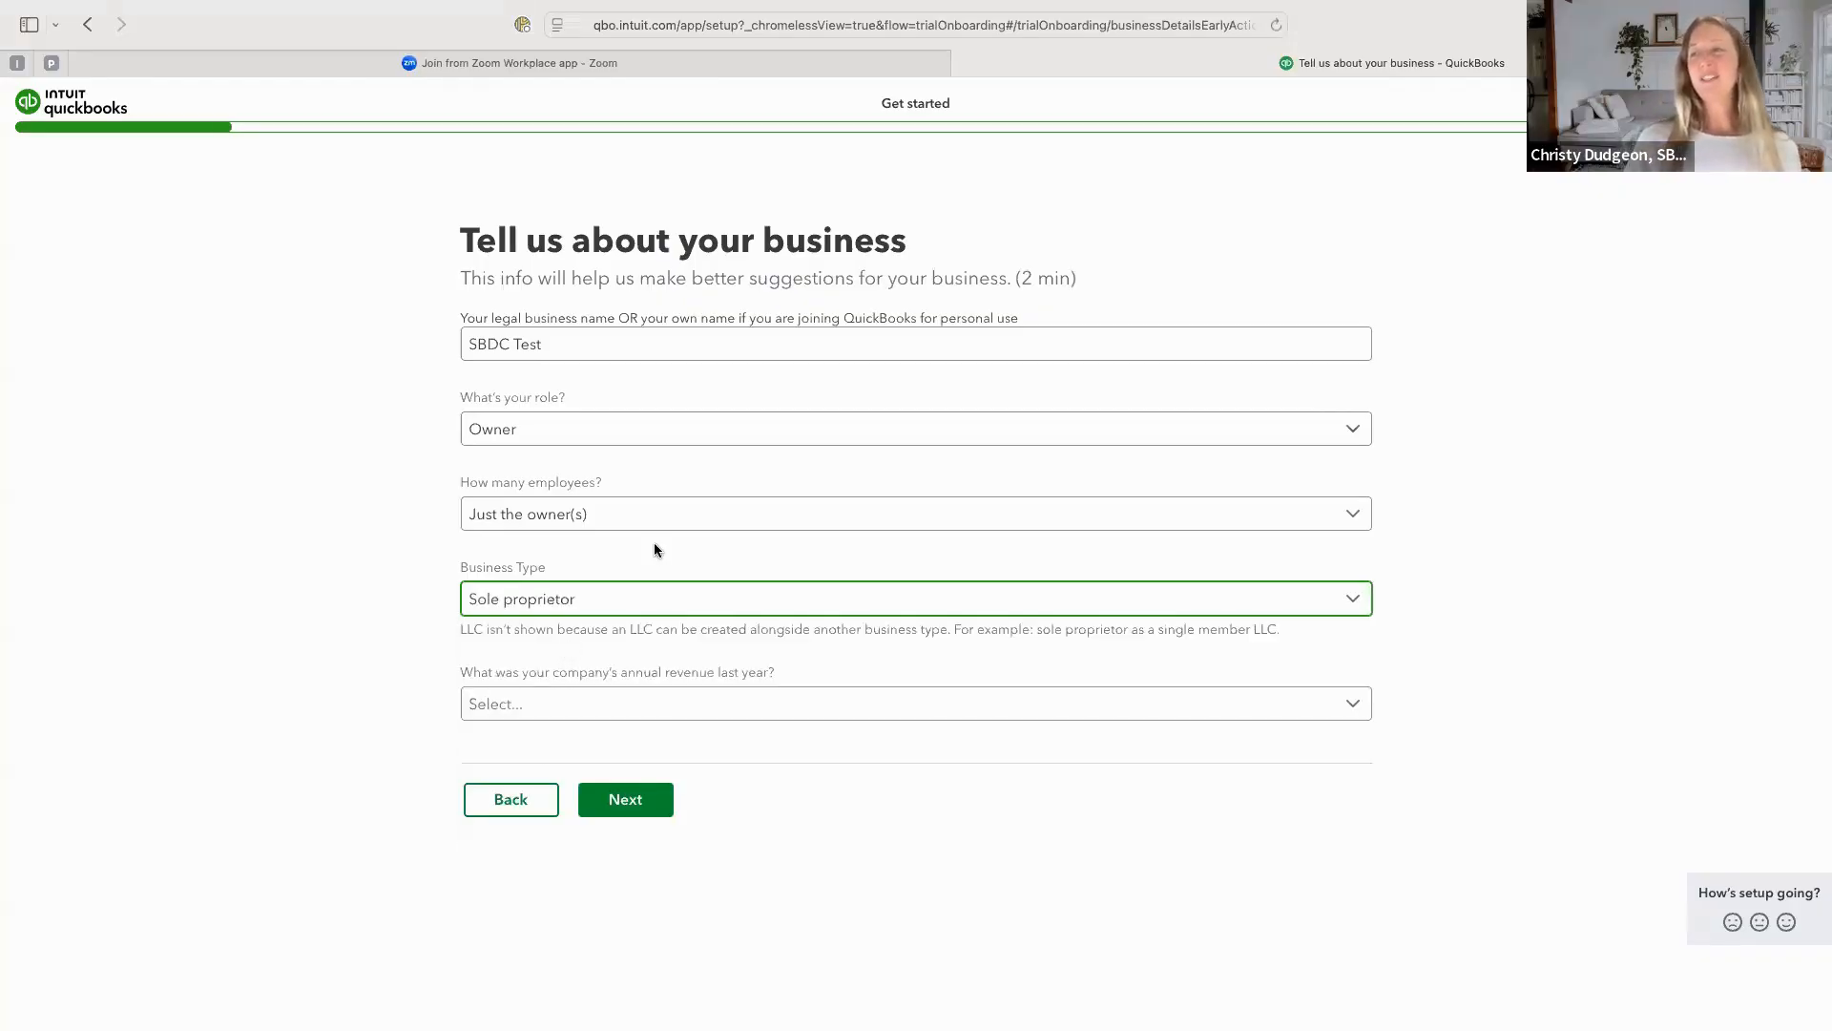
pyautogui.click(617, 712)
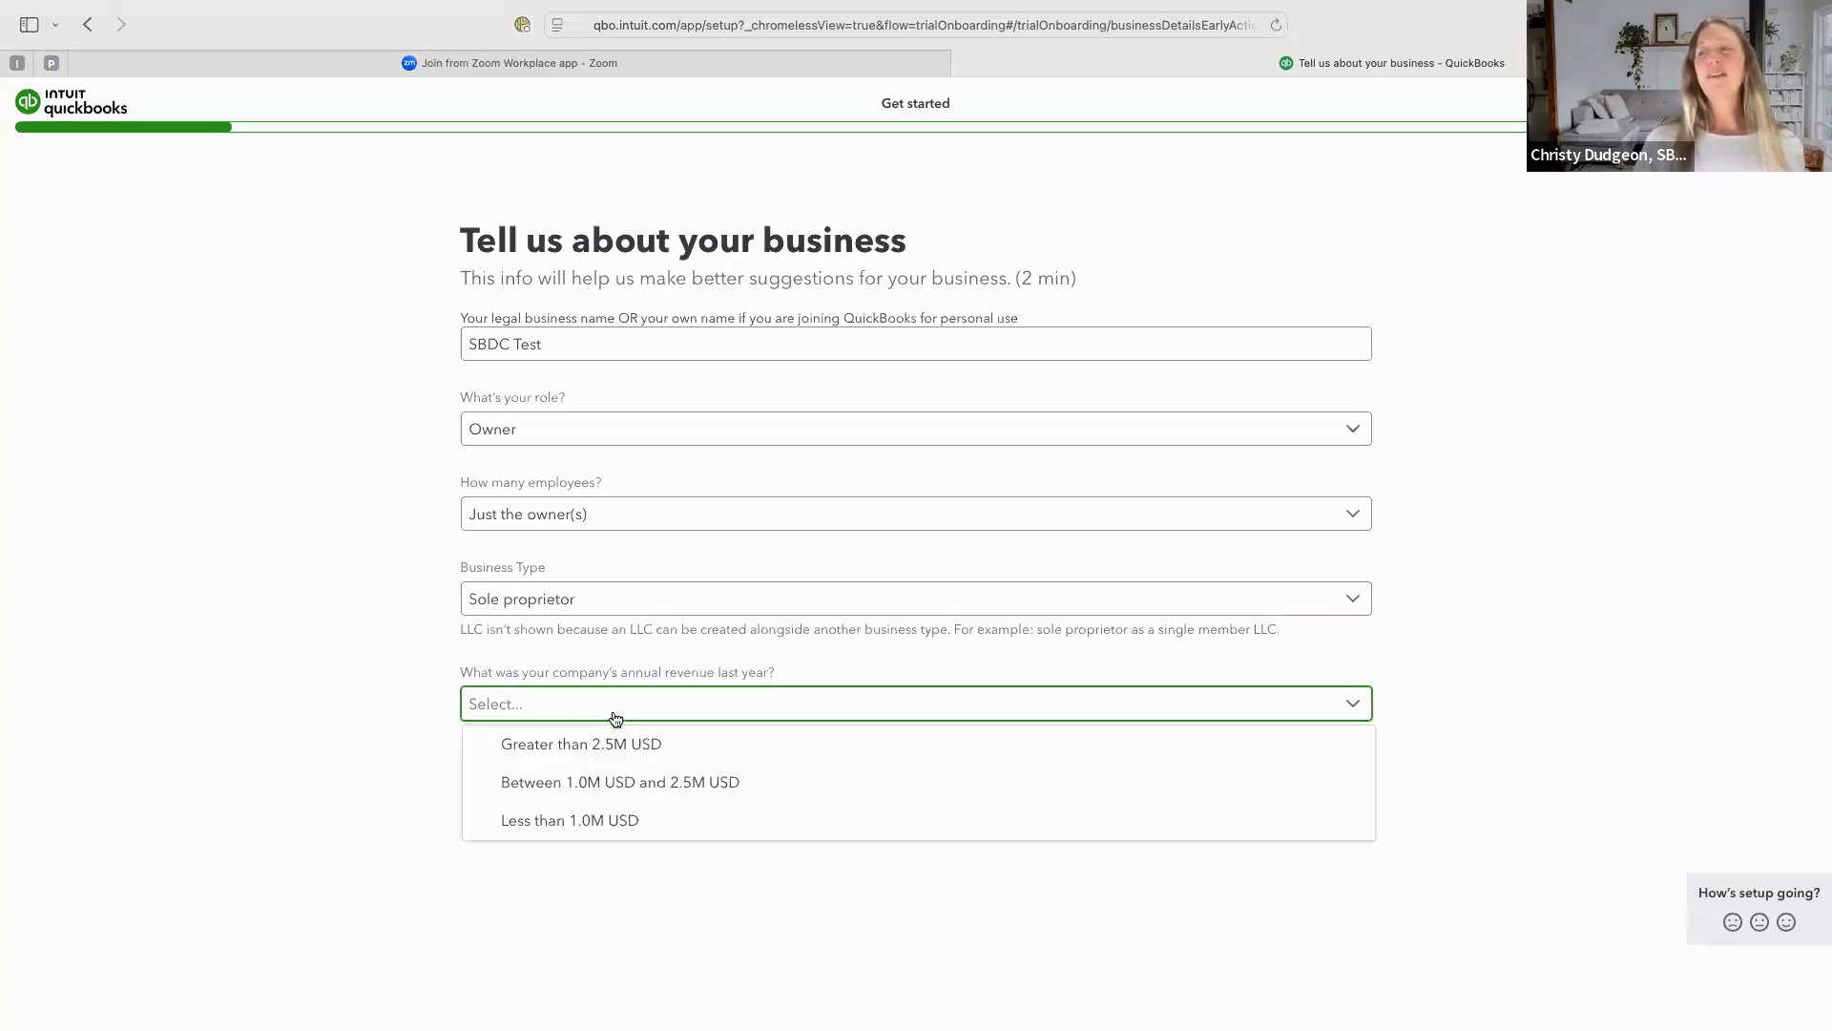
pyautogui.click(580, 829)
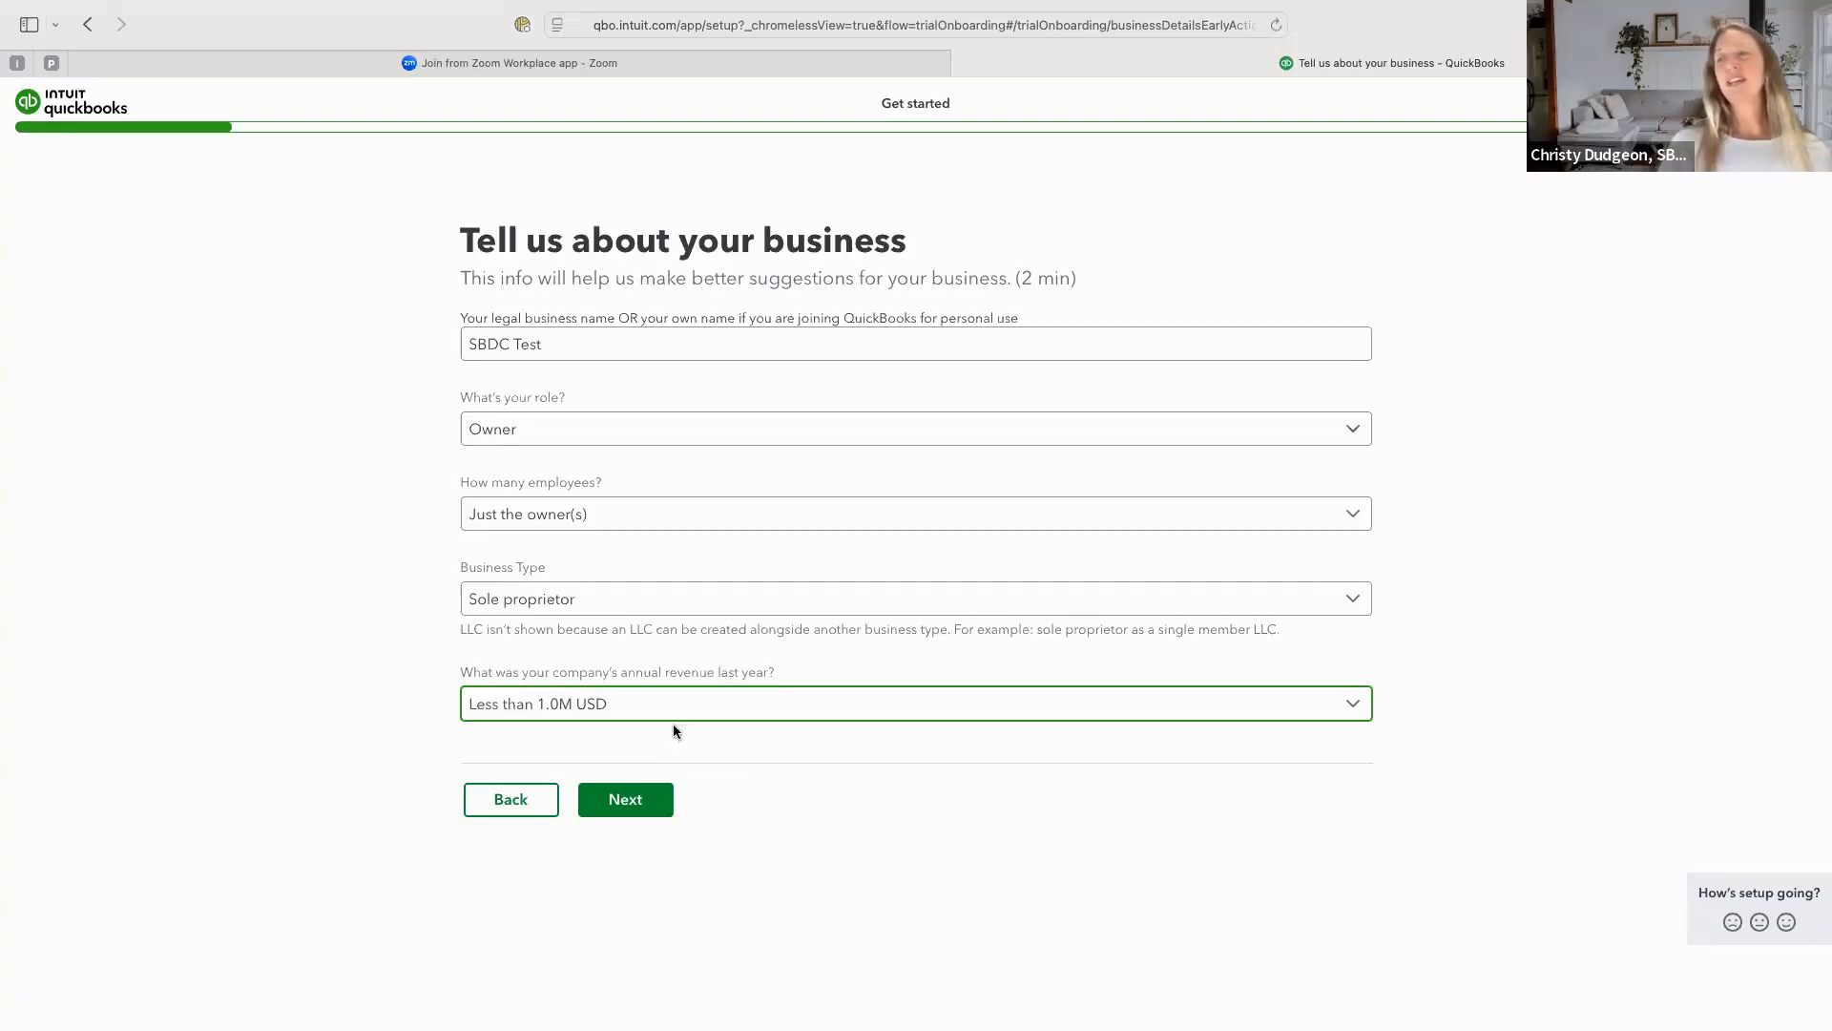
pyautogui.click(640, 800)
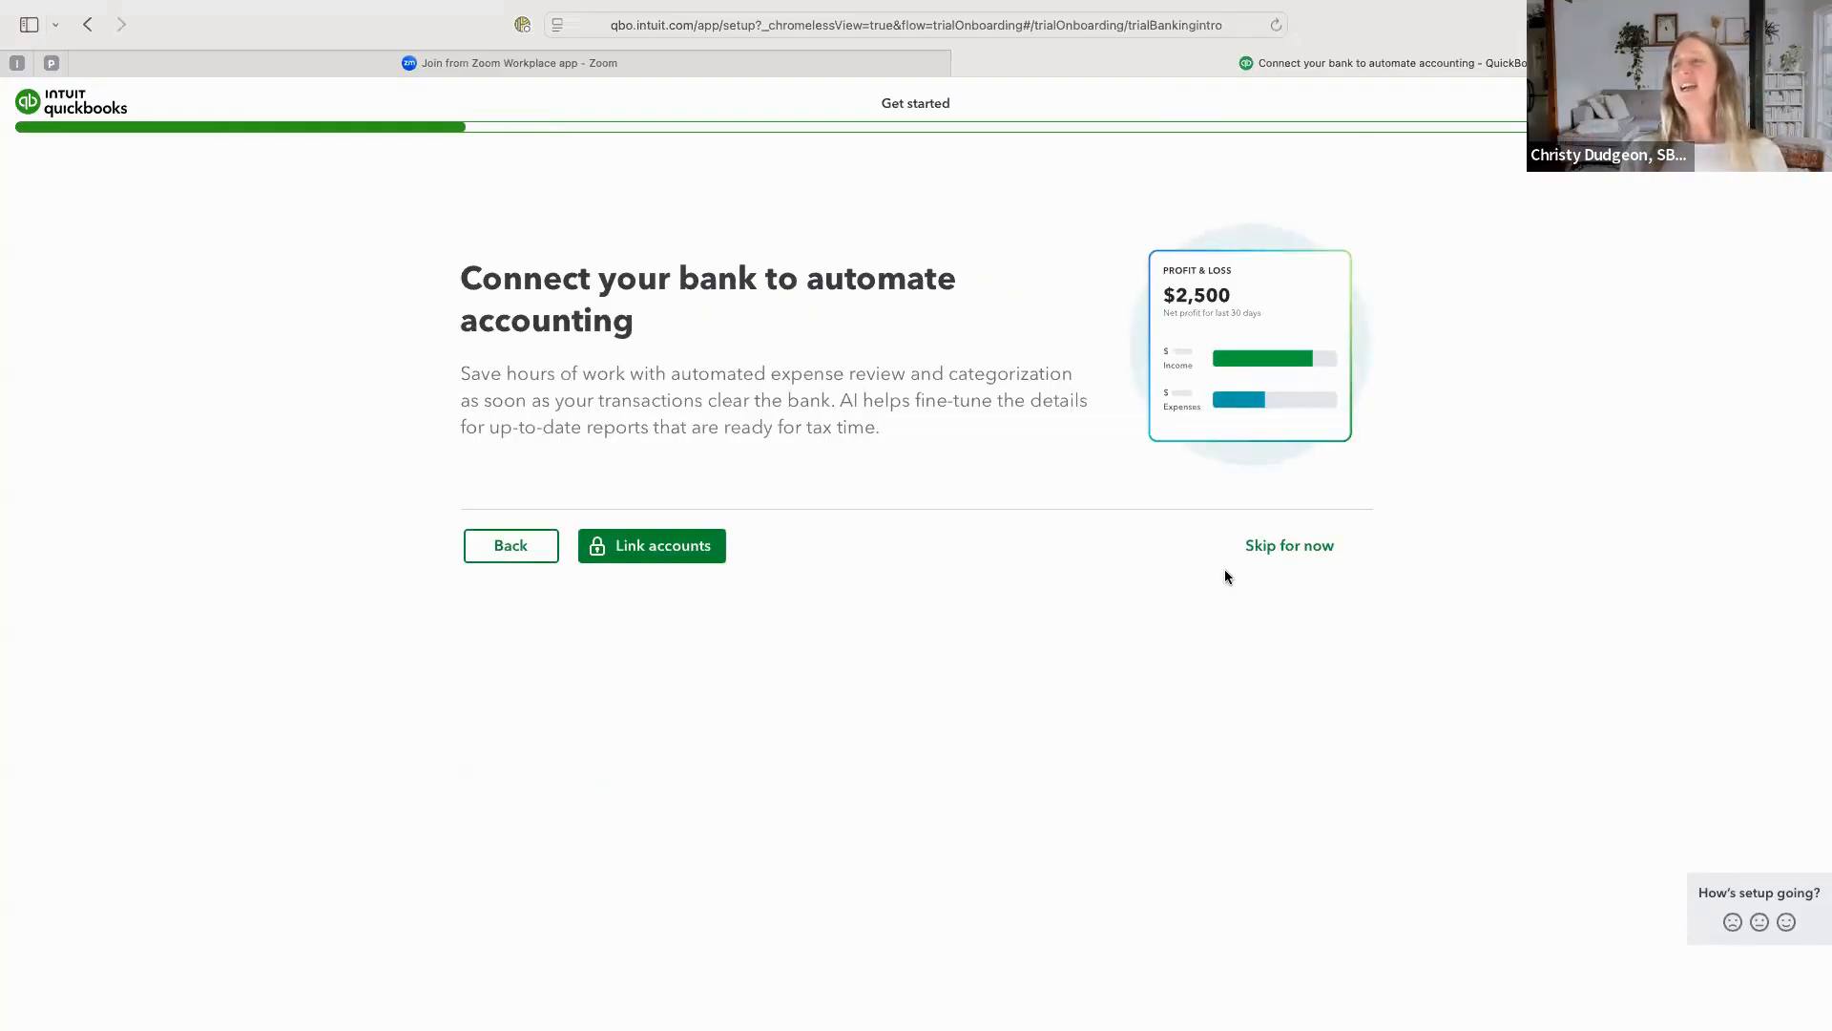
# Skip connecting a bank account and setting up invoices in the onboarding.
pyautogui.click(1284, 556)
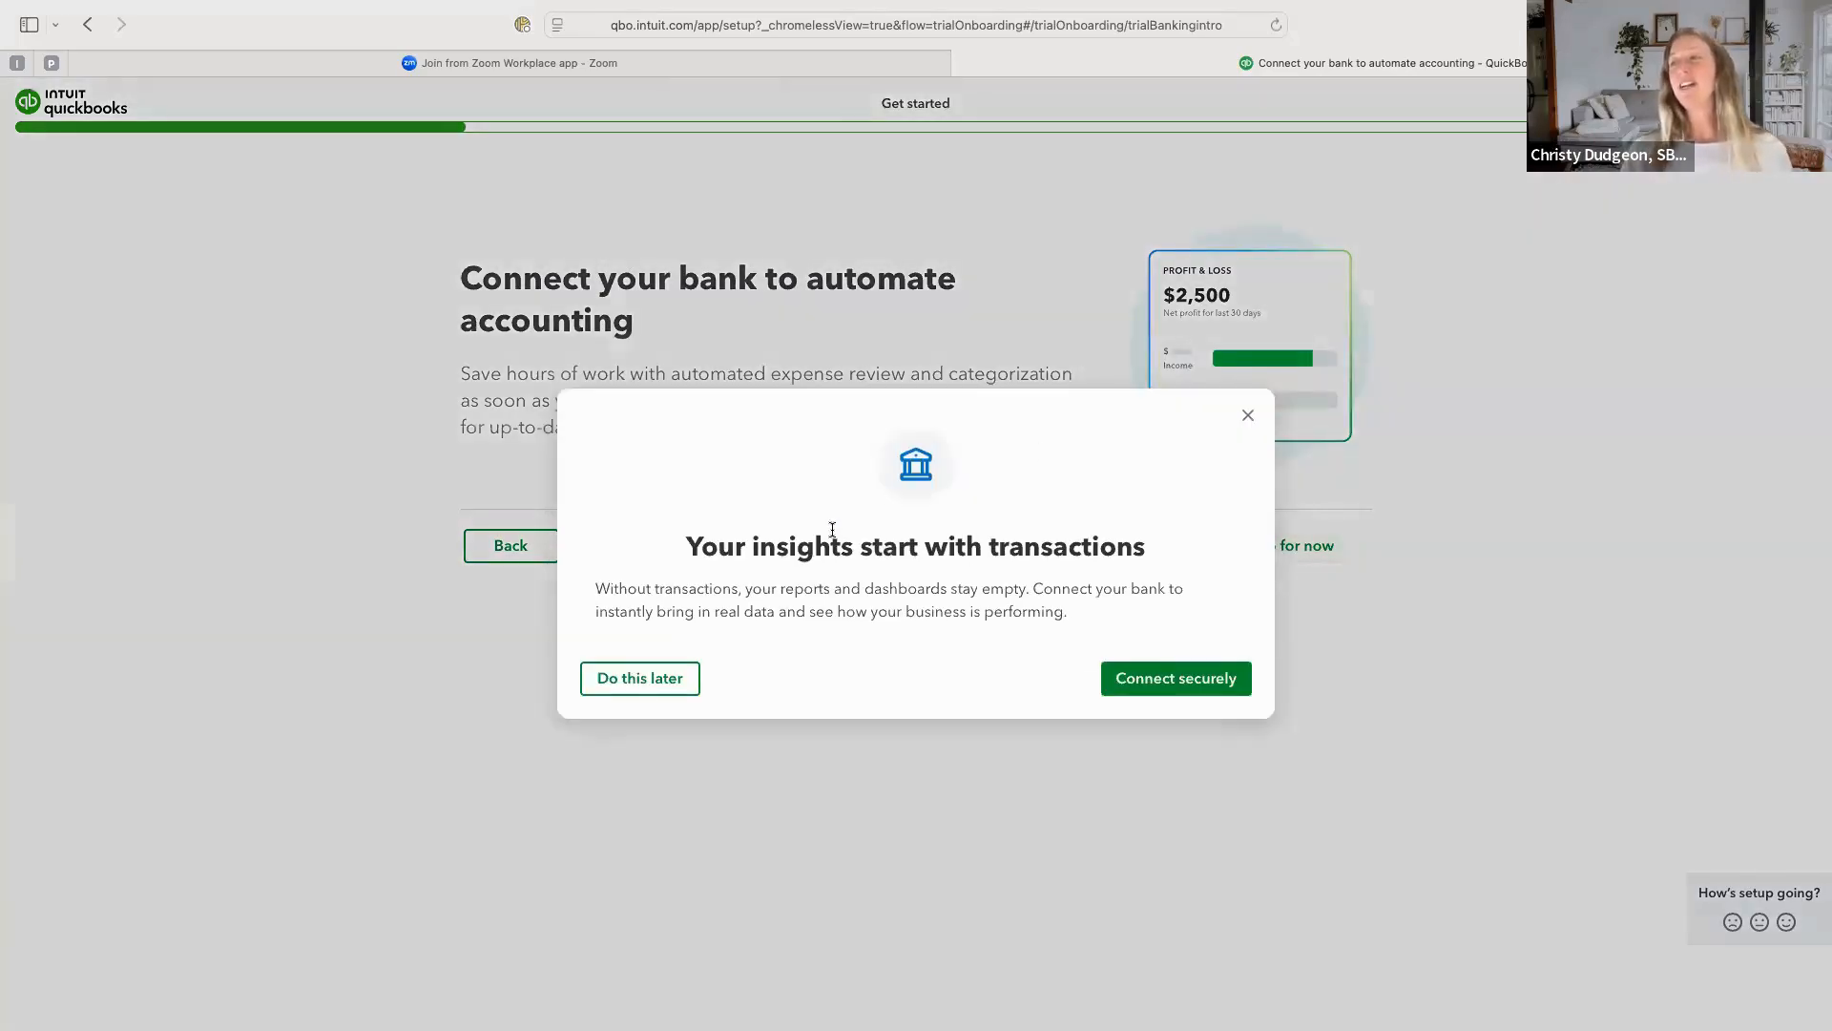
pyautogui.click(642, 679)
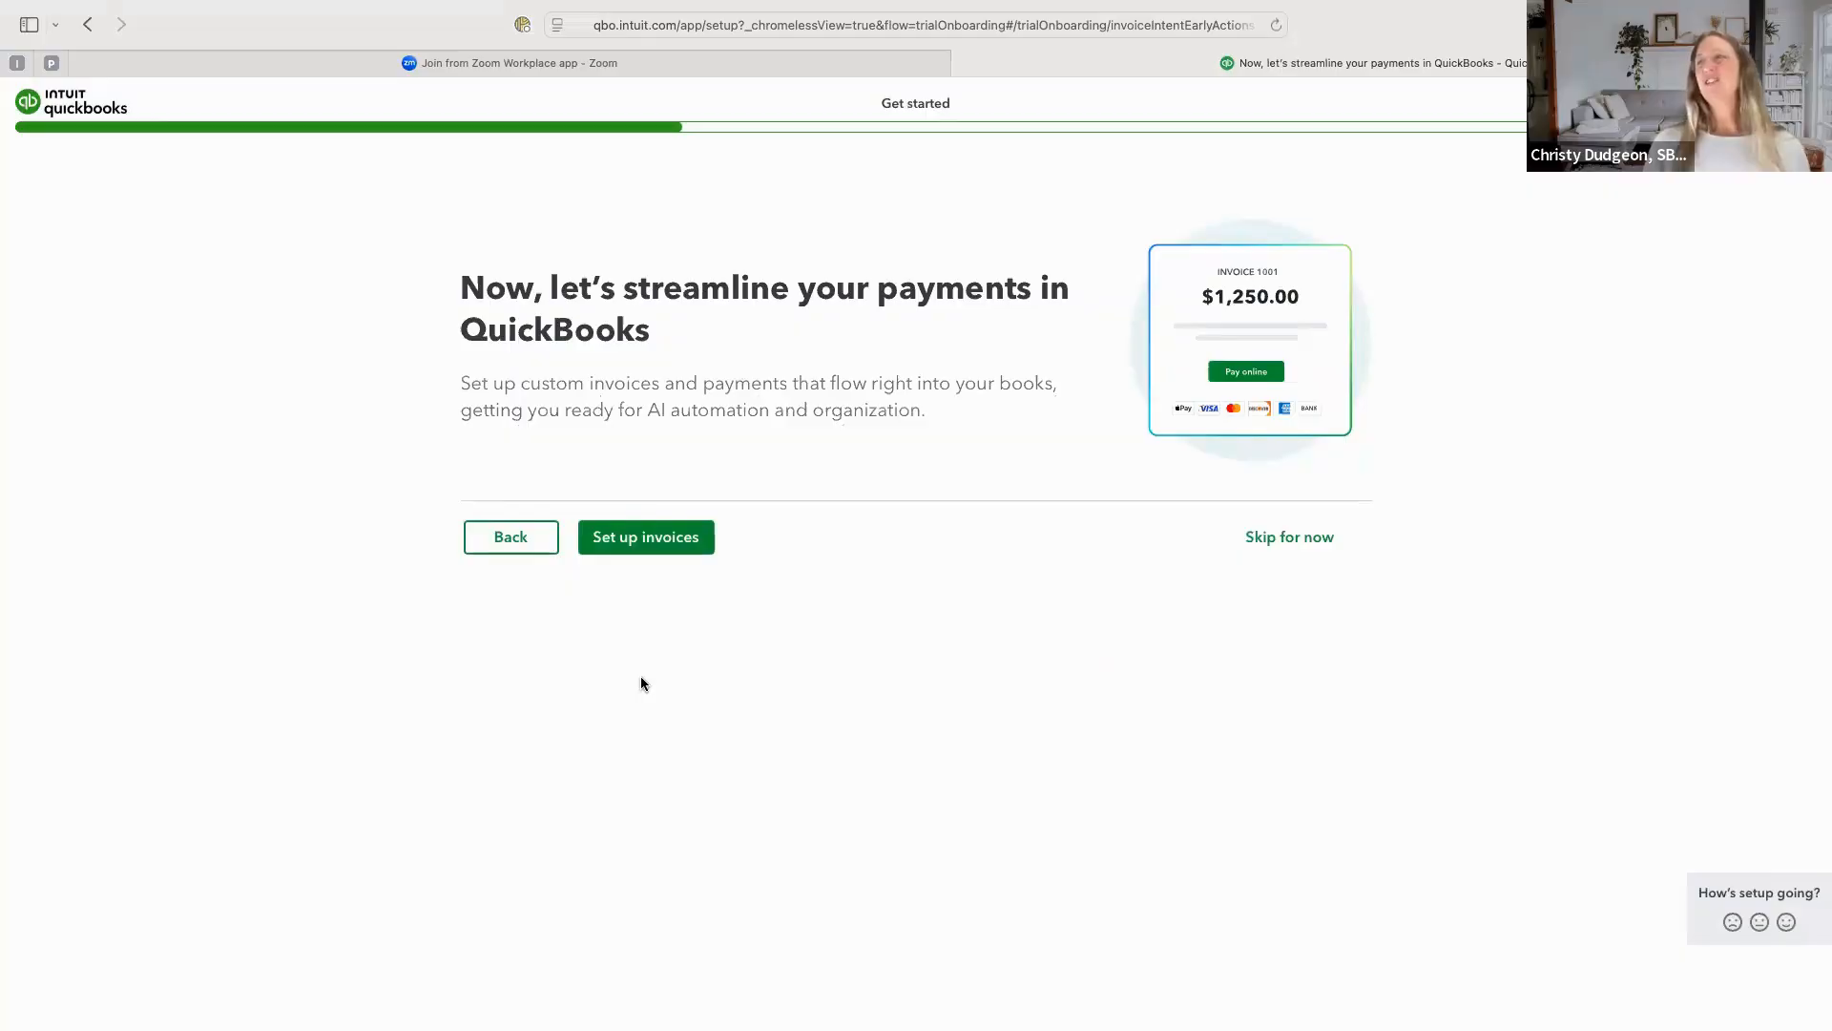
pyautogui.click(1299, 547)
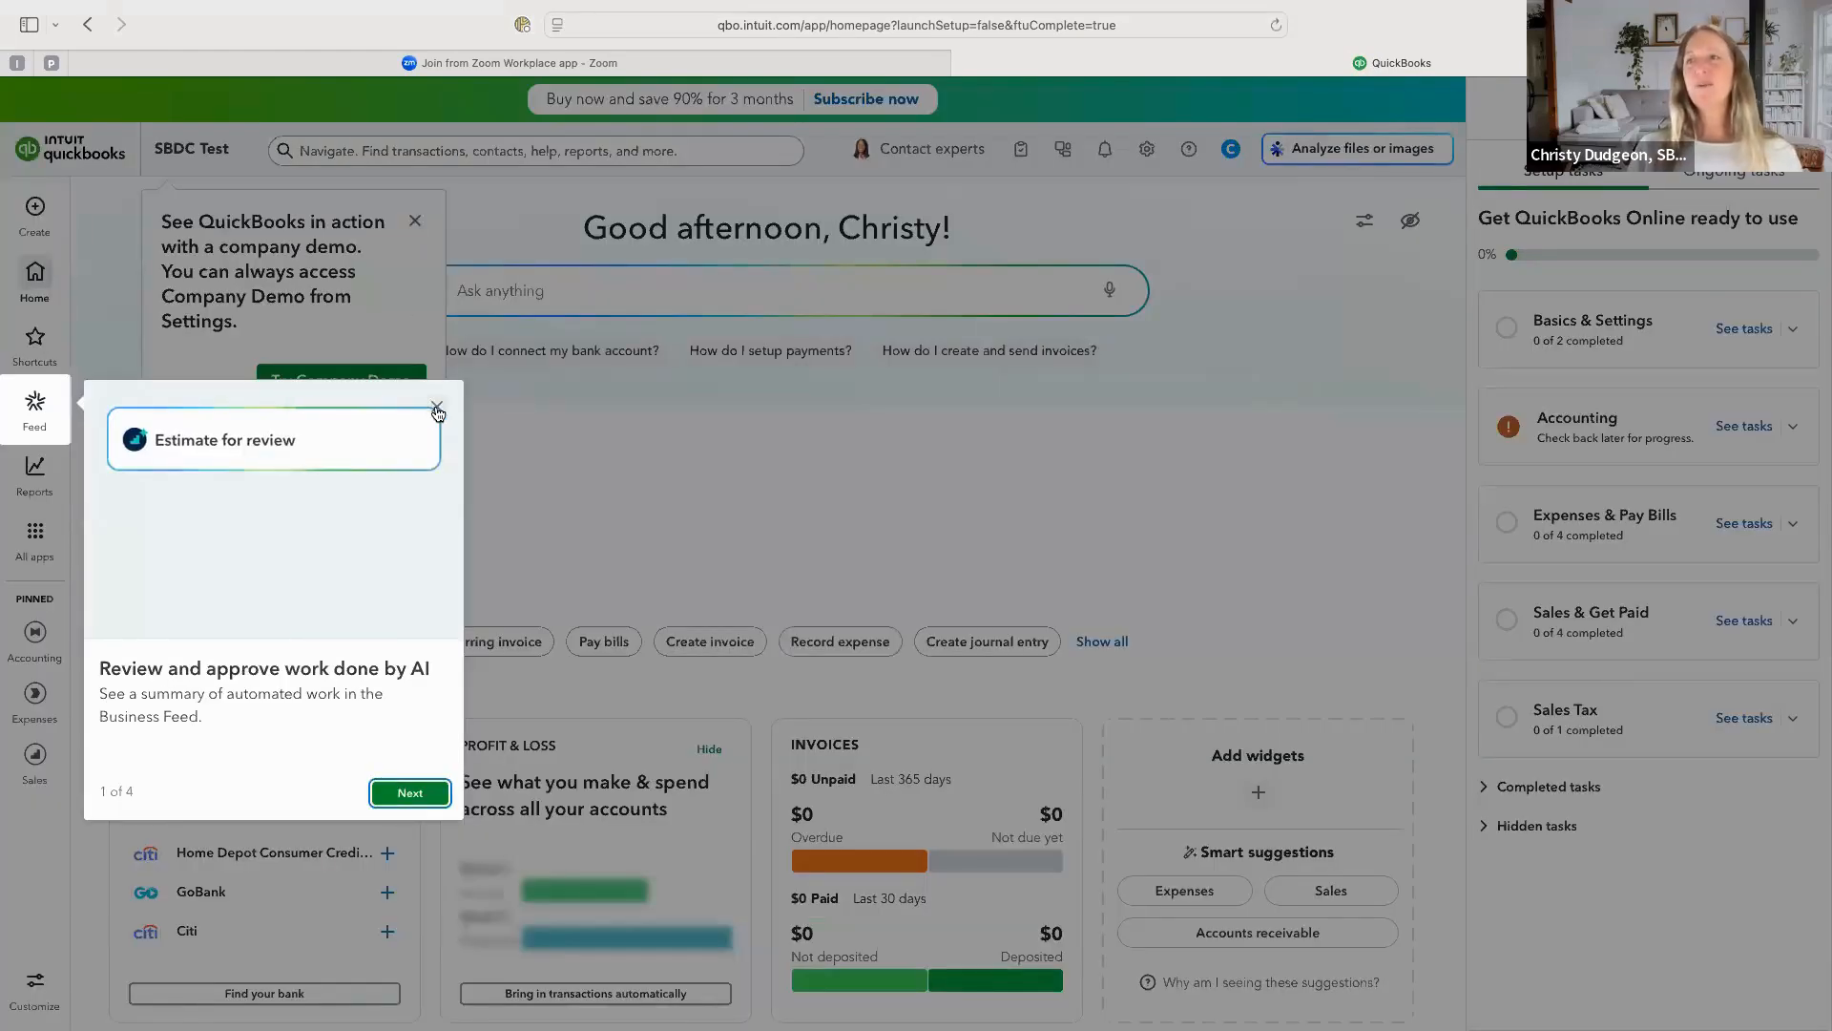
# Dismiss the feature tour and the company demo prompt, and check the options of the Basics & Settings setup task.
pyautogui.click(435, 407)
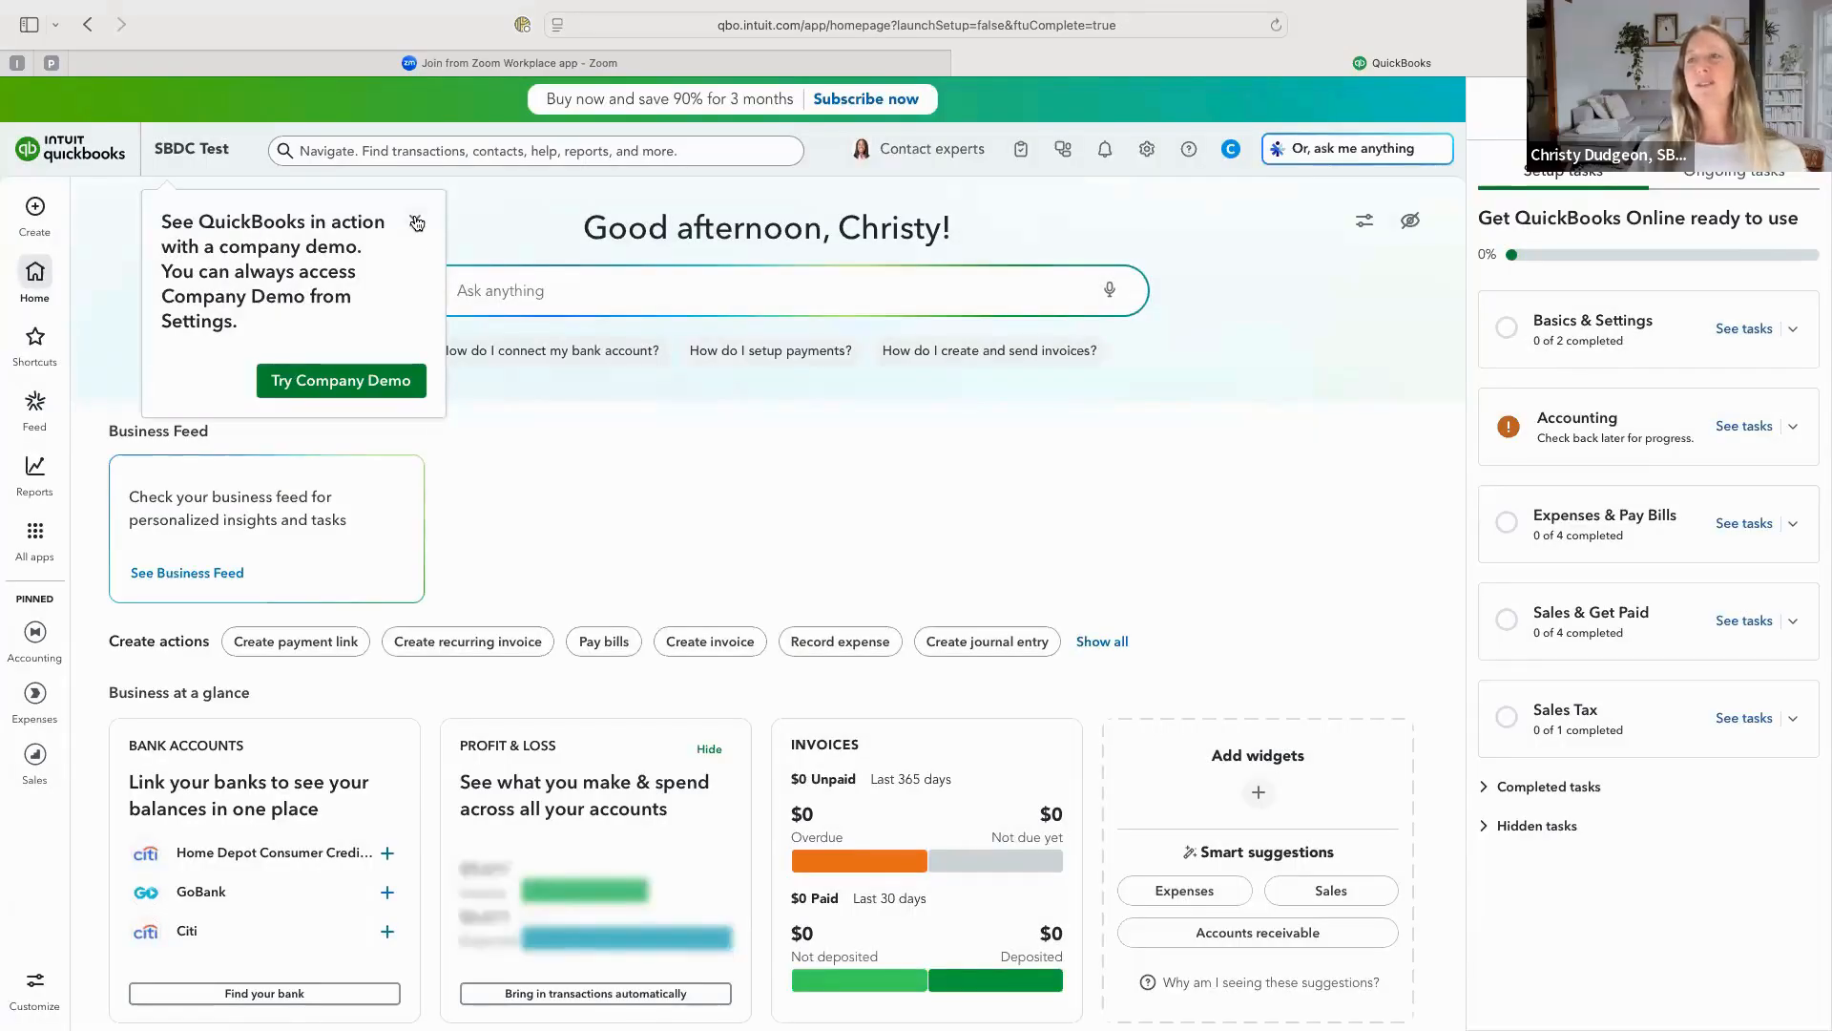
pyautogui.click(416, 222)
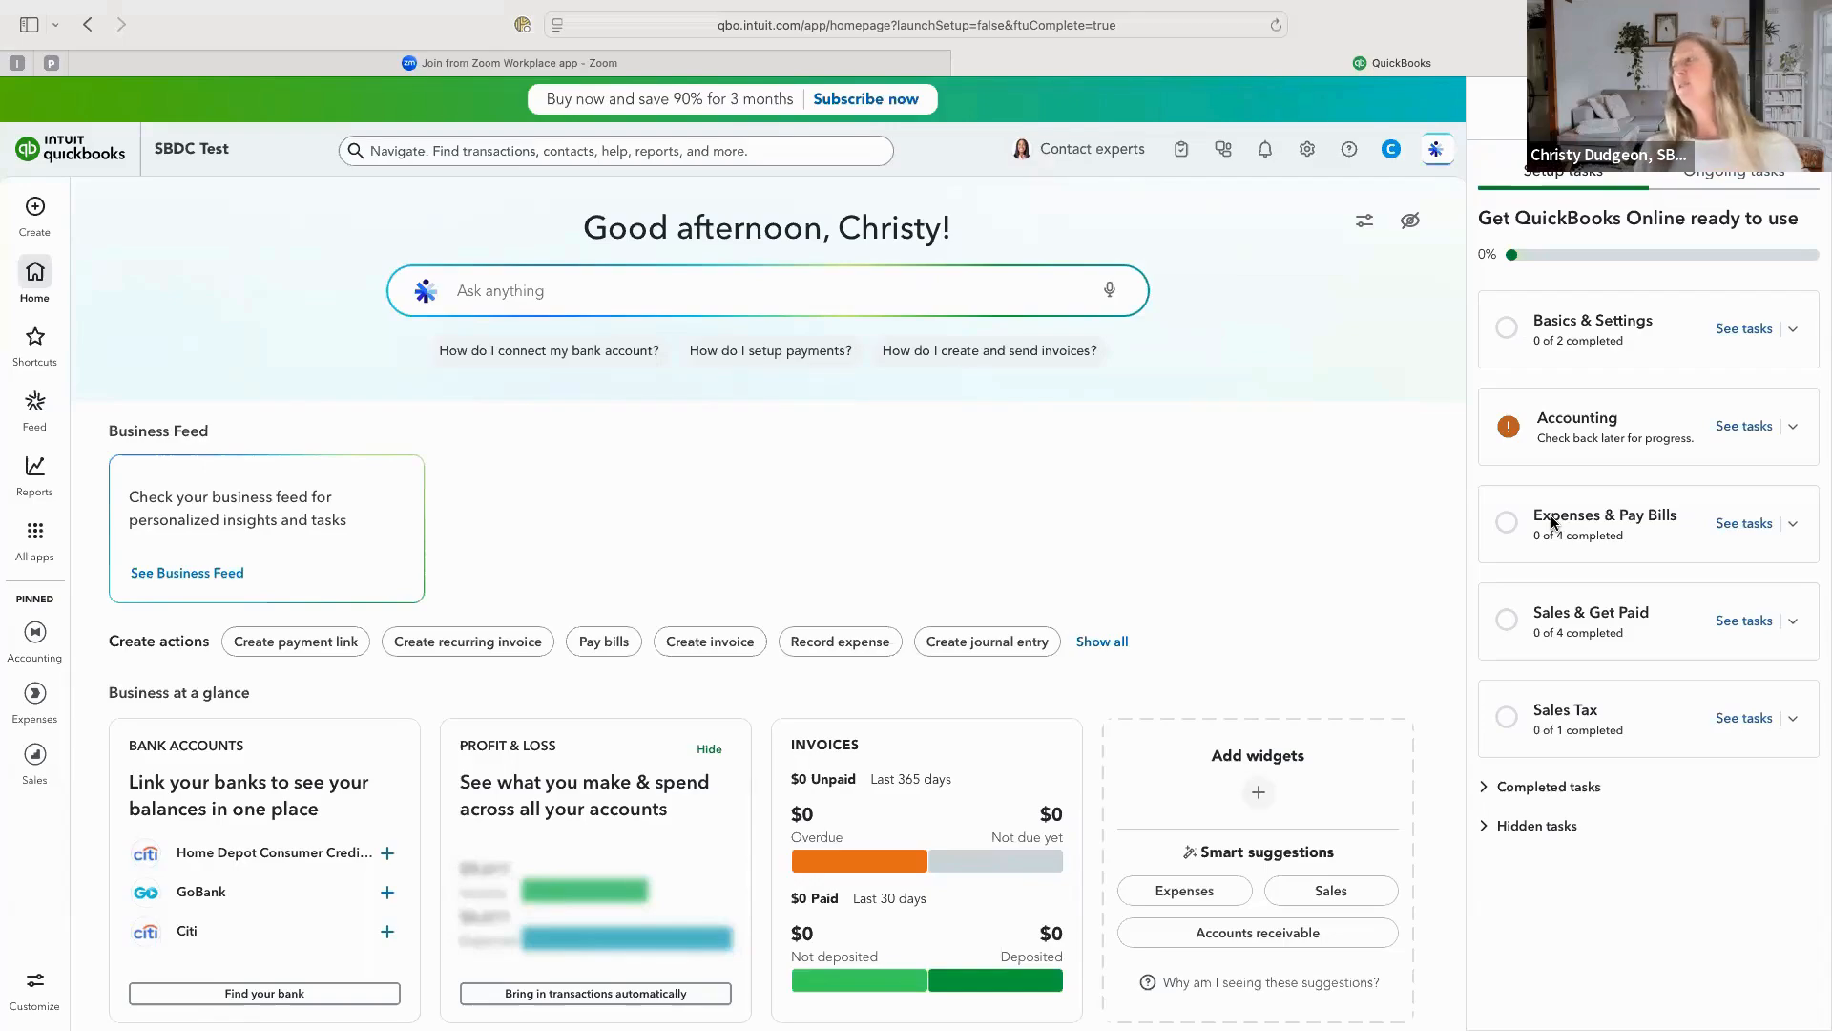
pyautogui.click(1797, 334)
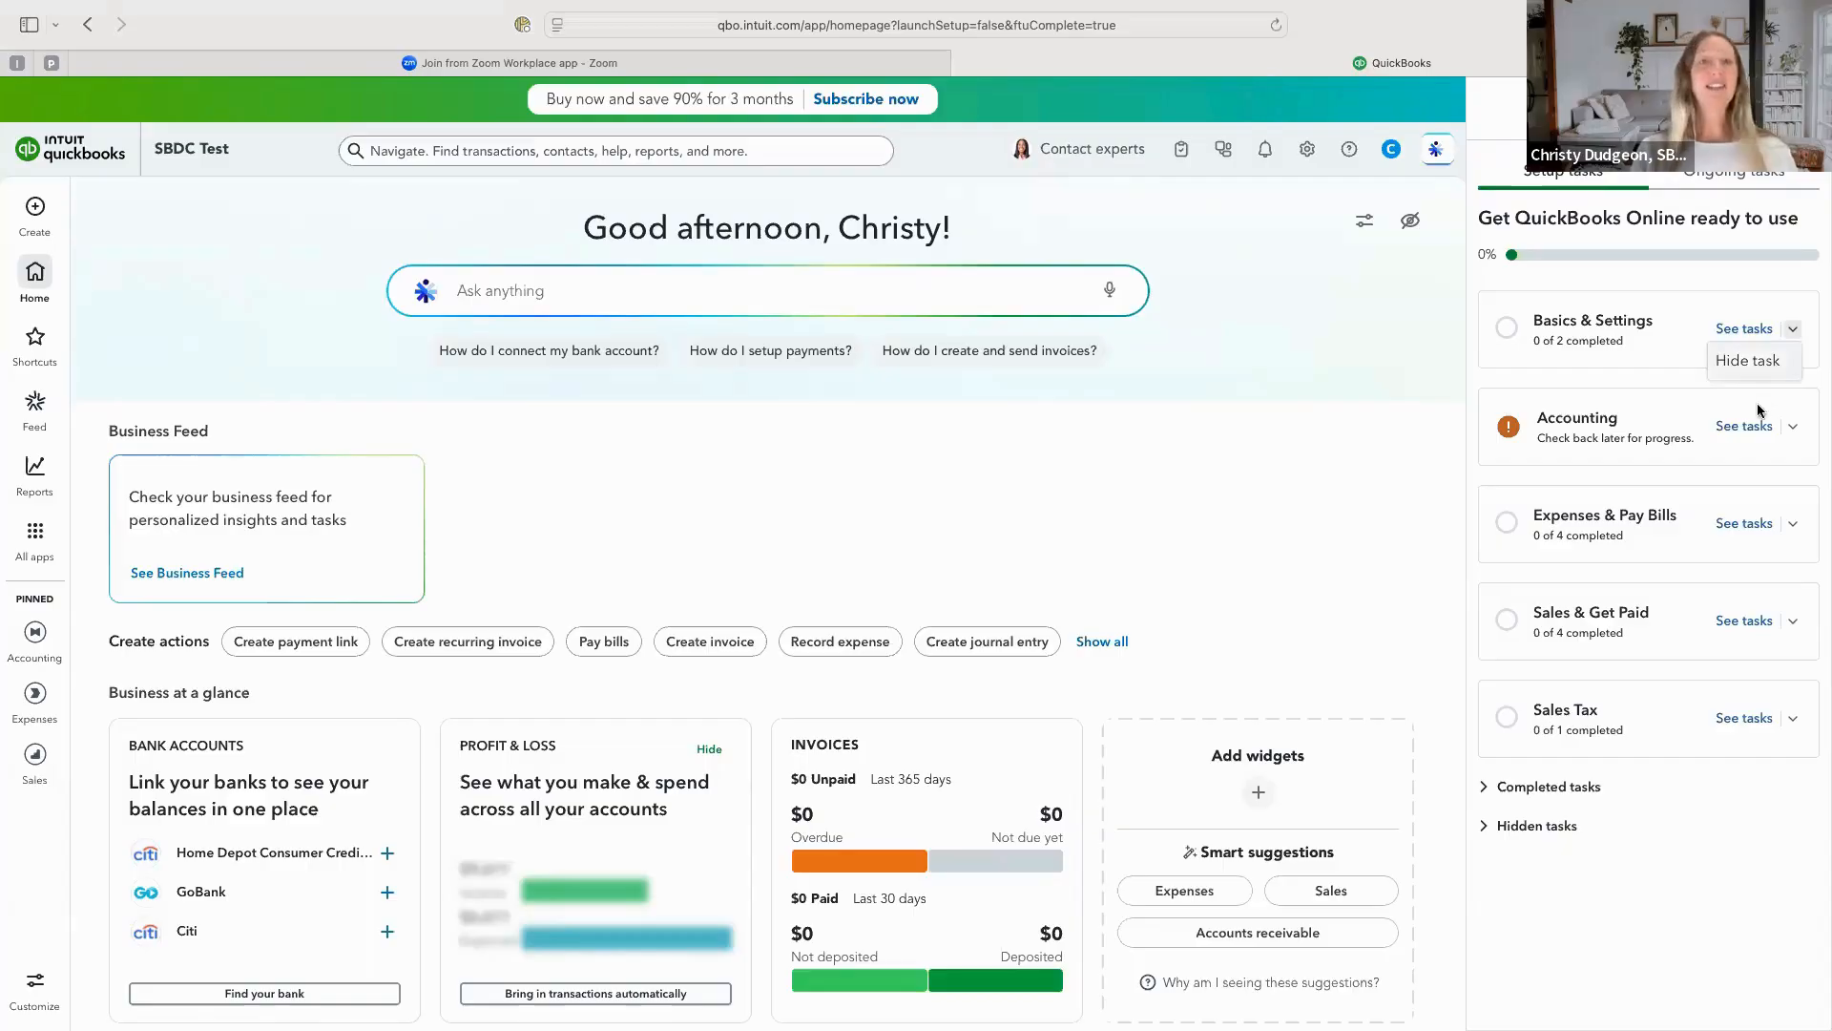
pyautogui.click(1616, 888)
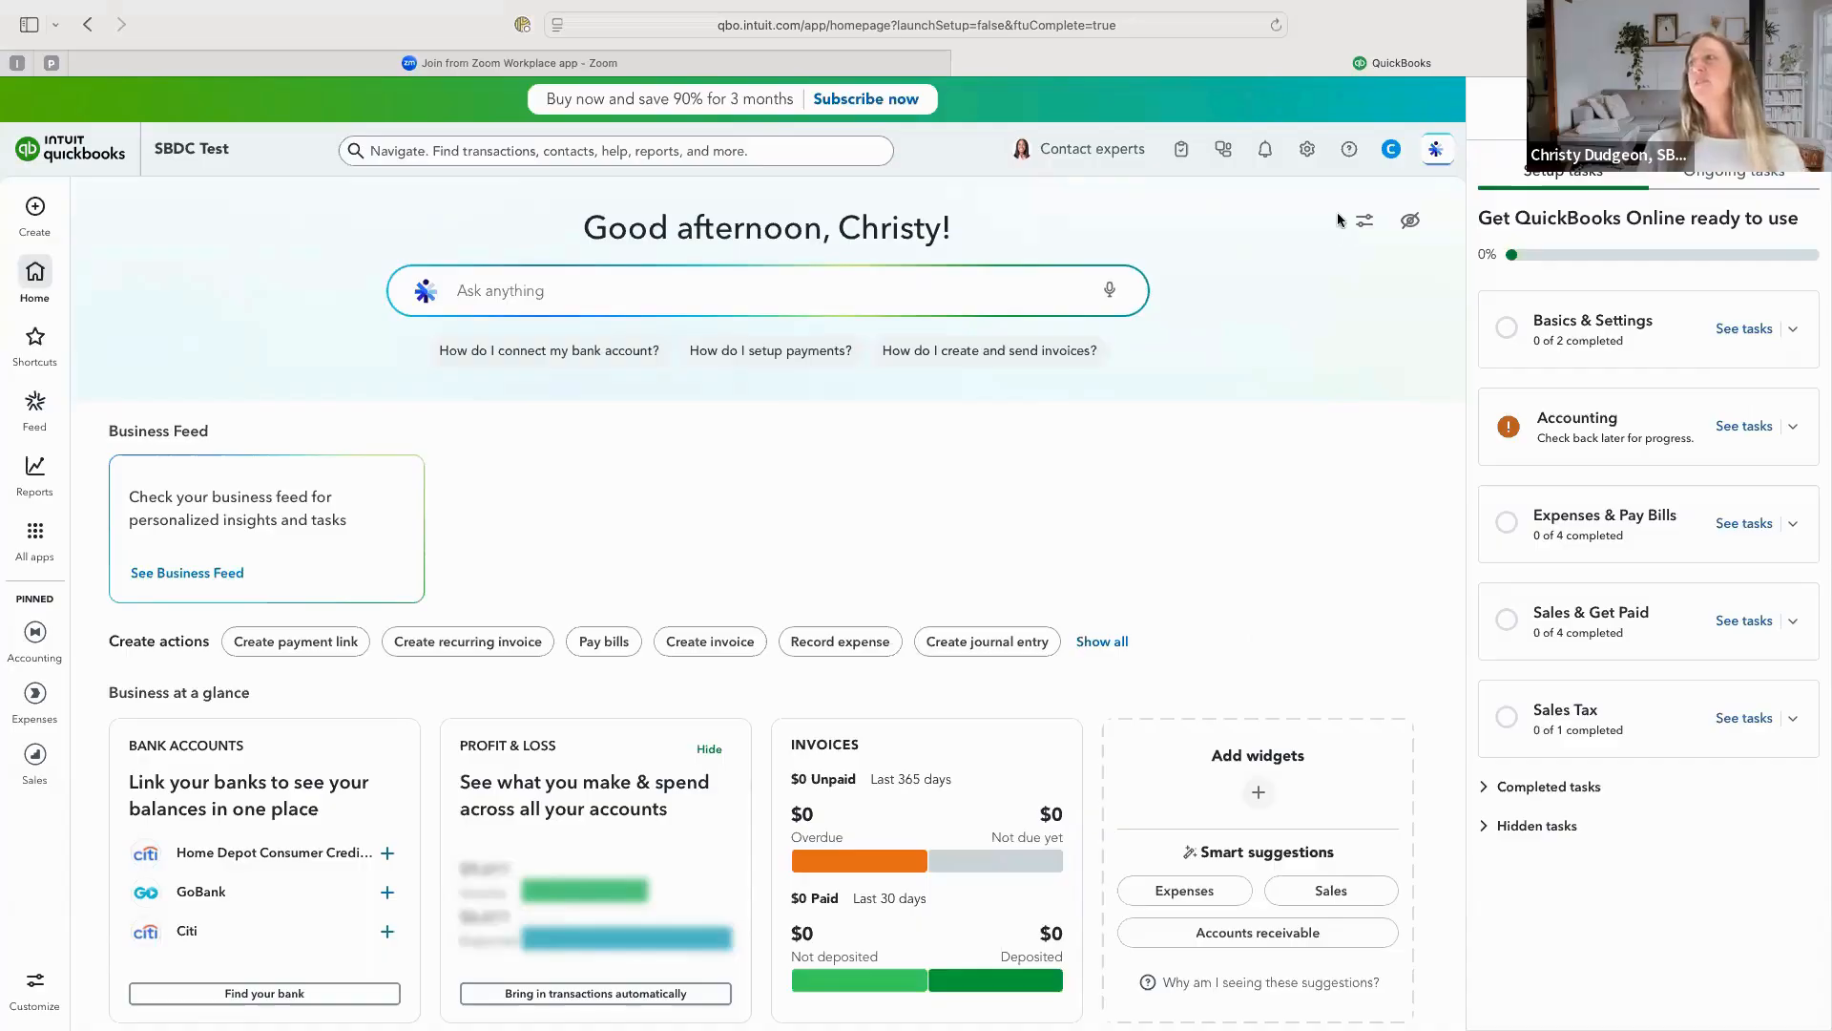
# Open the company's subscriptions and billing page to view the Simple Start subscription.
pyautogui.click(1306, 151)
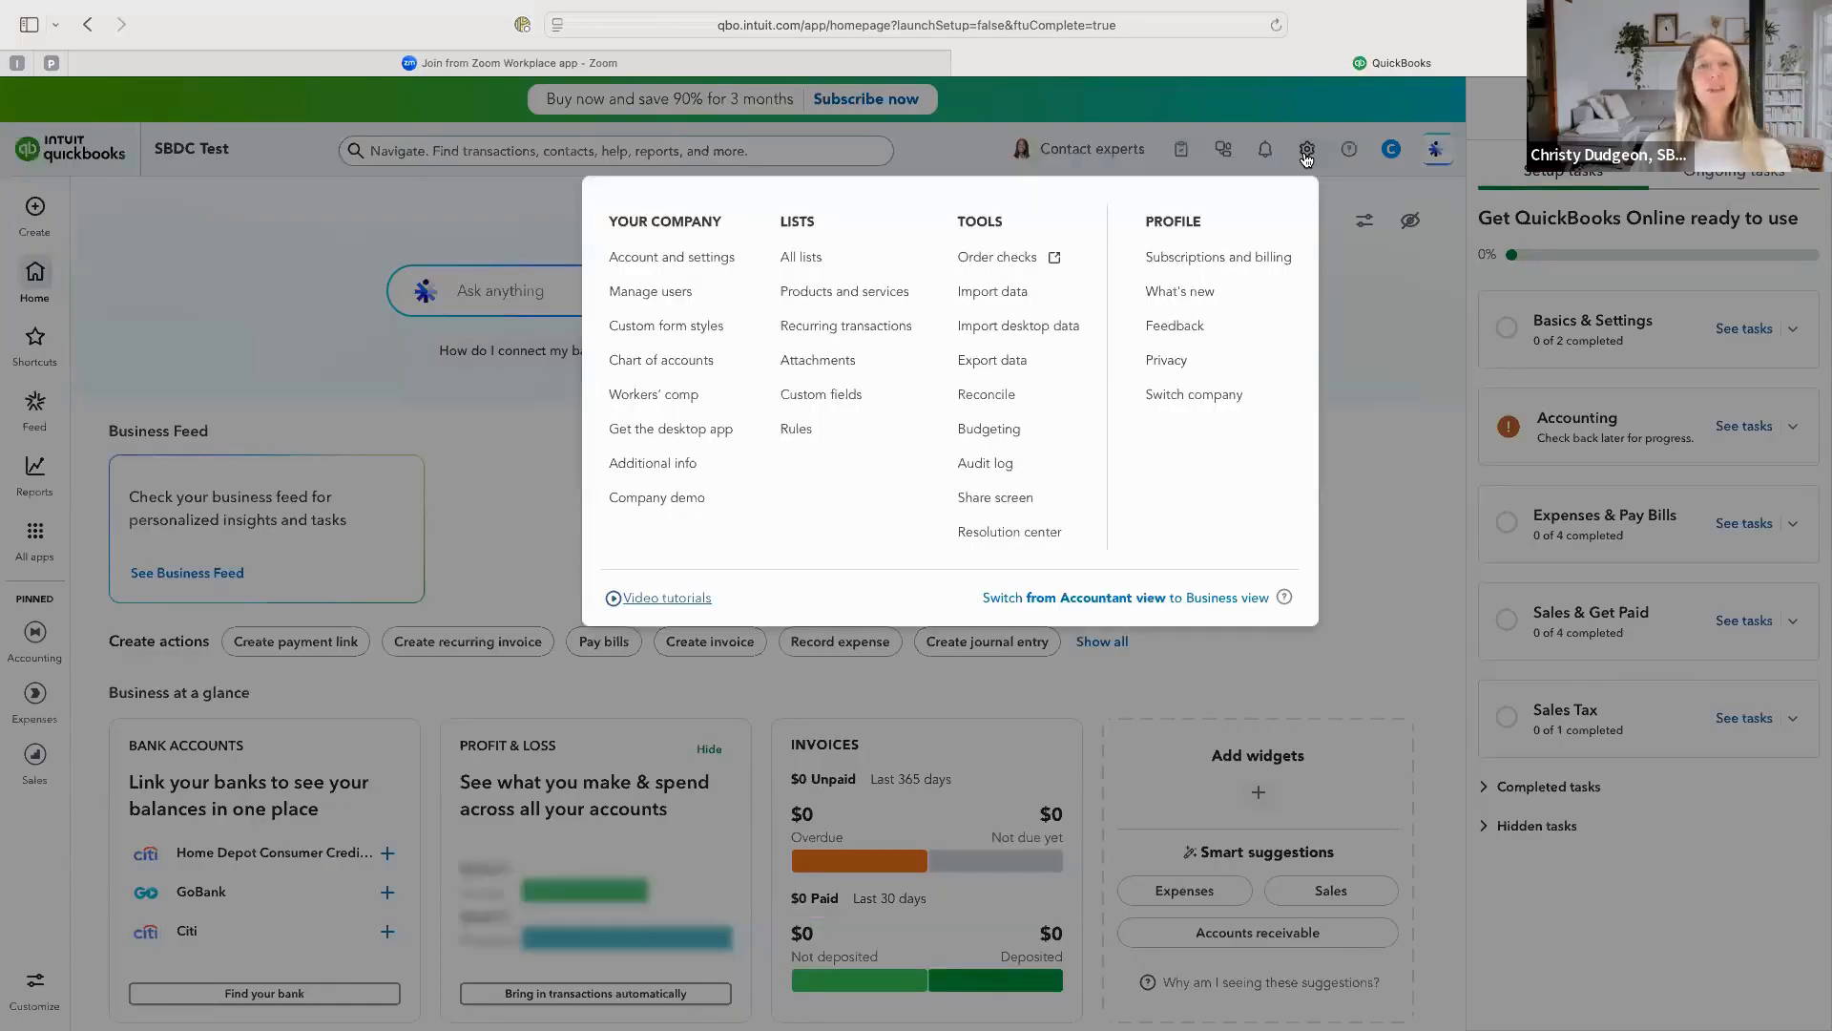
pyautogui.click(1212, 259)
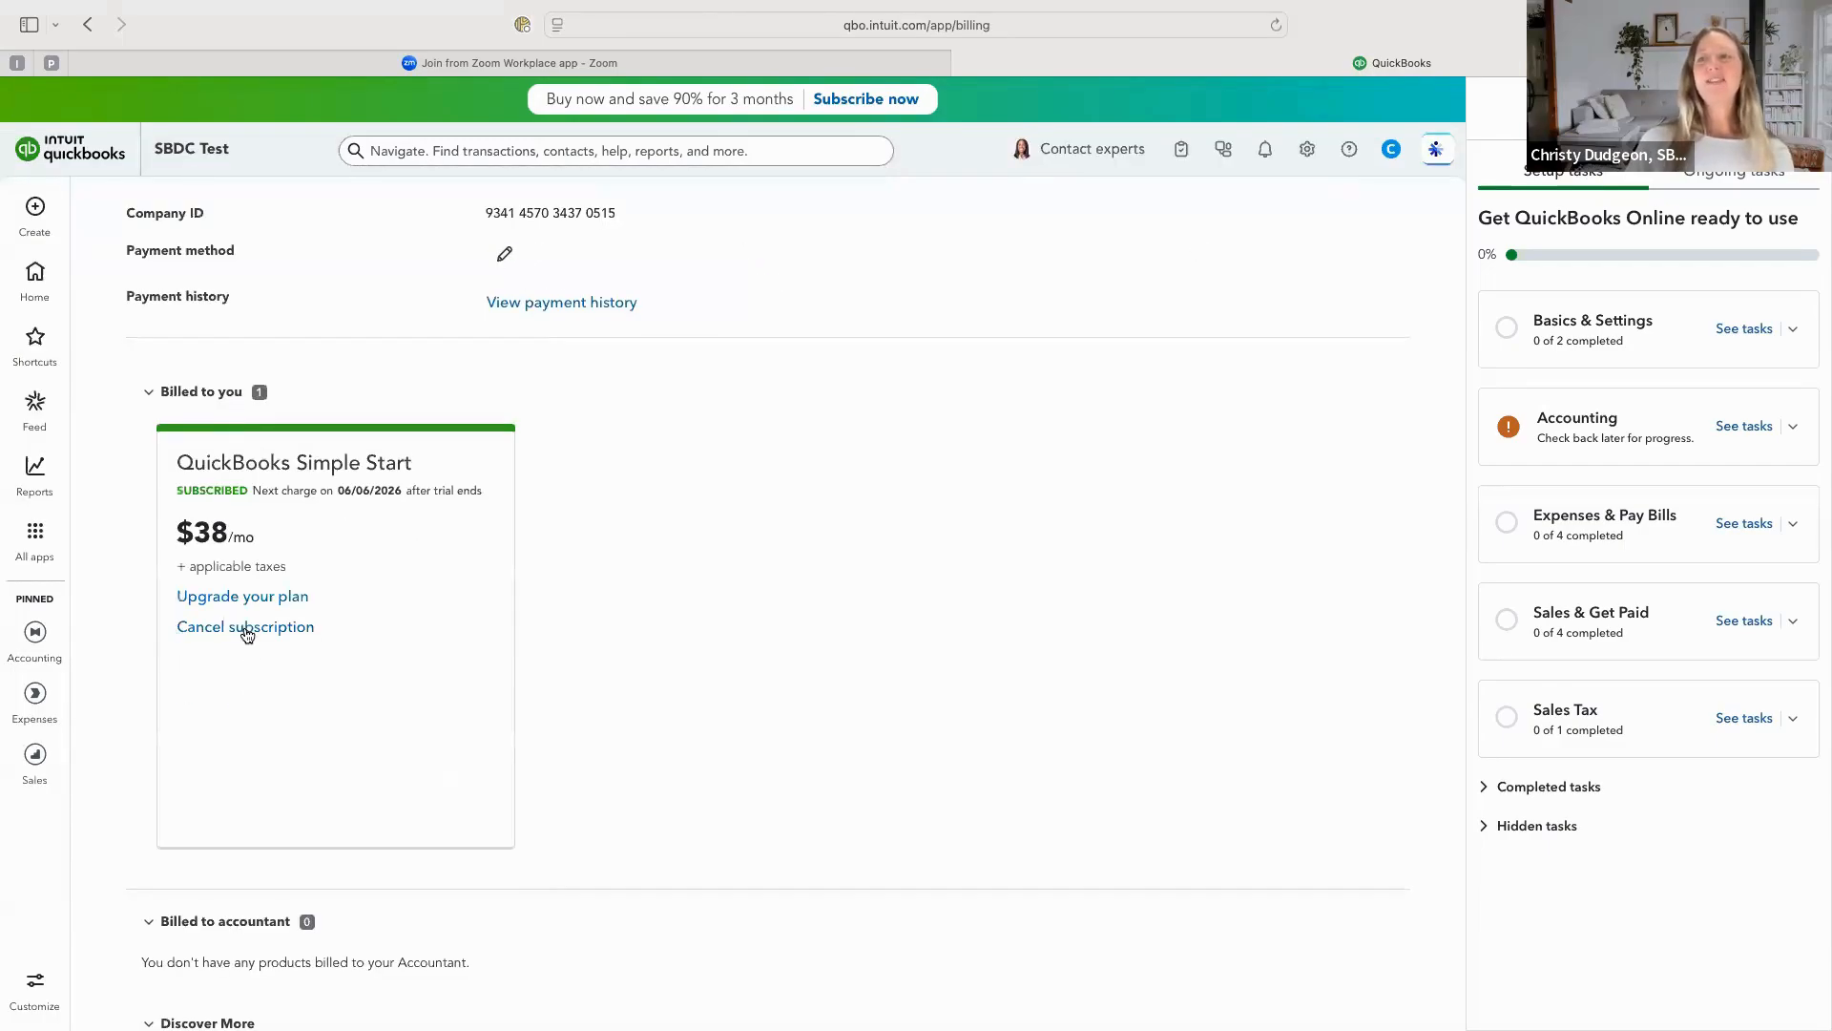
# Cancel the QuickBooks Simple Start subscription and confirm the plan cancellation.
pyautogui.click(246, 628)
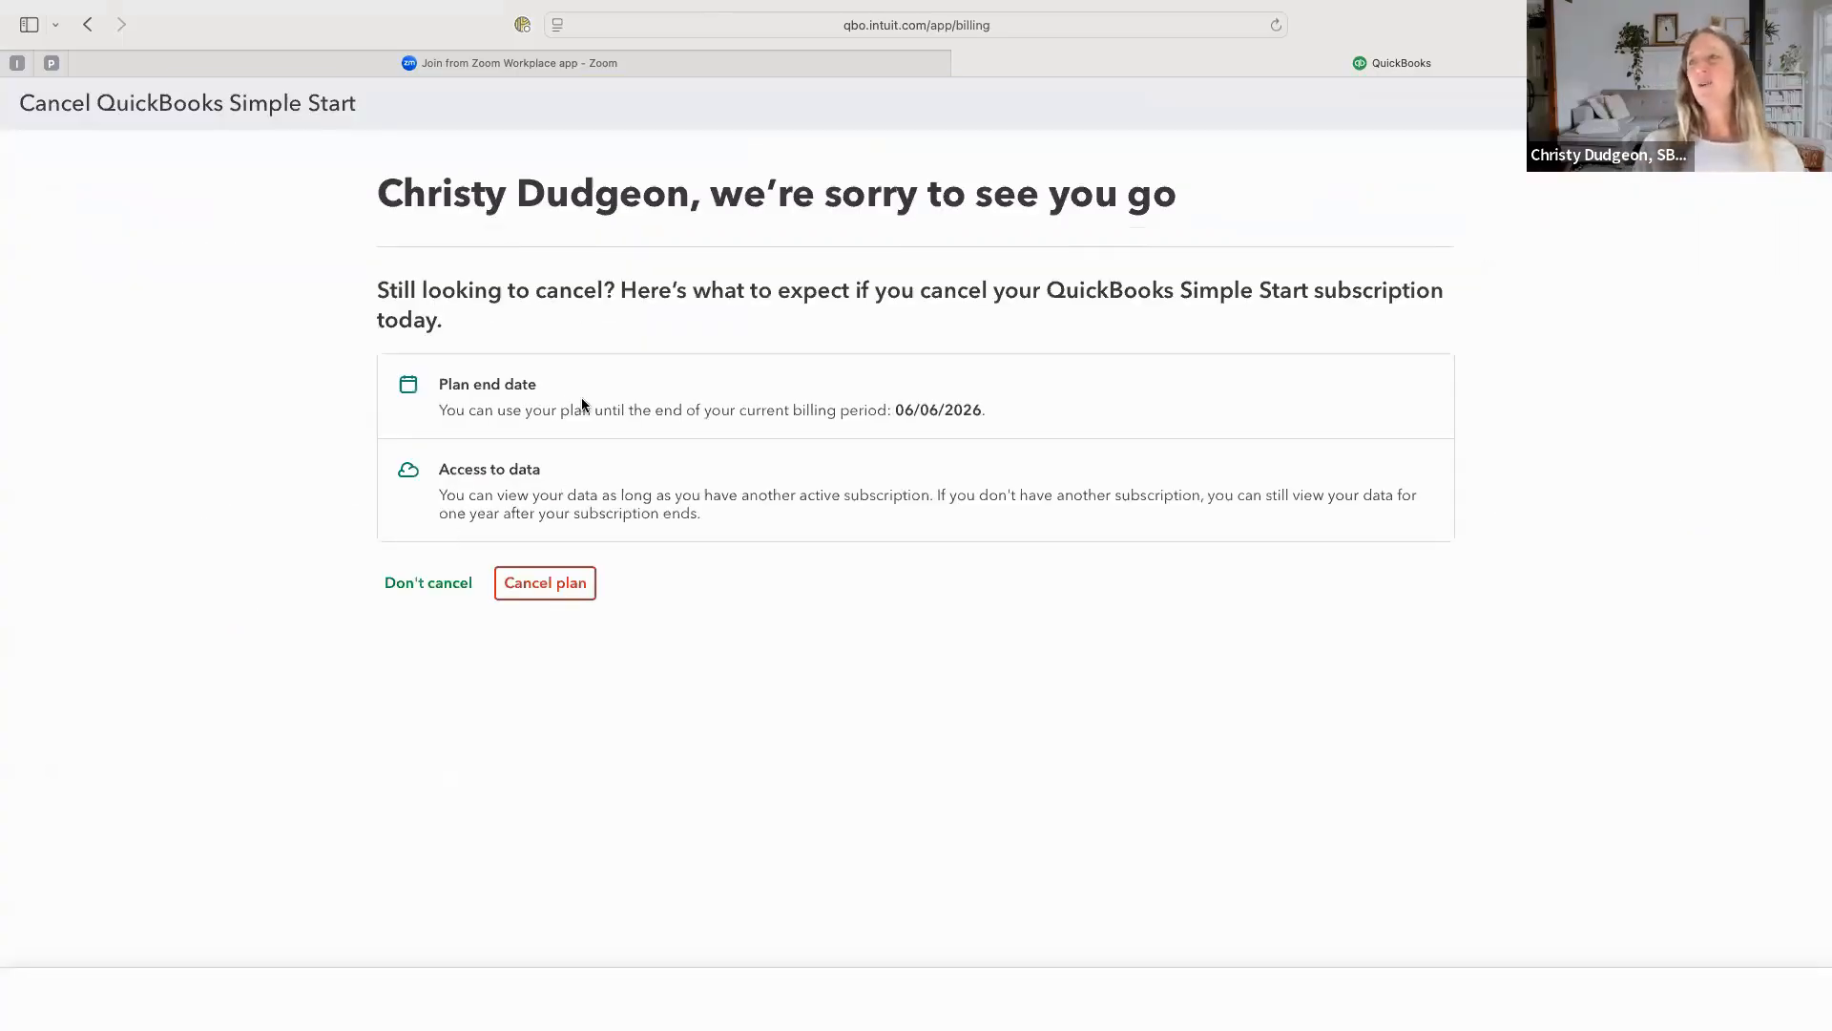
pyautogui.click(552, 588)
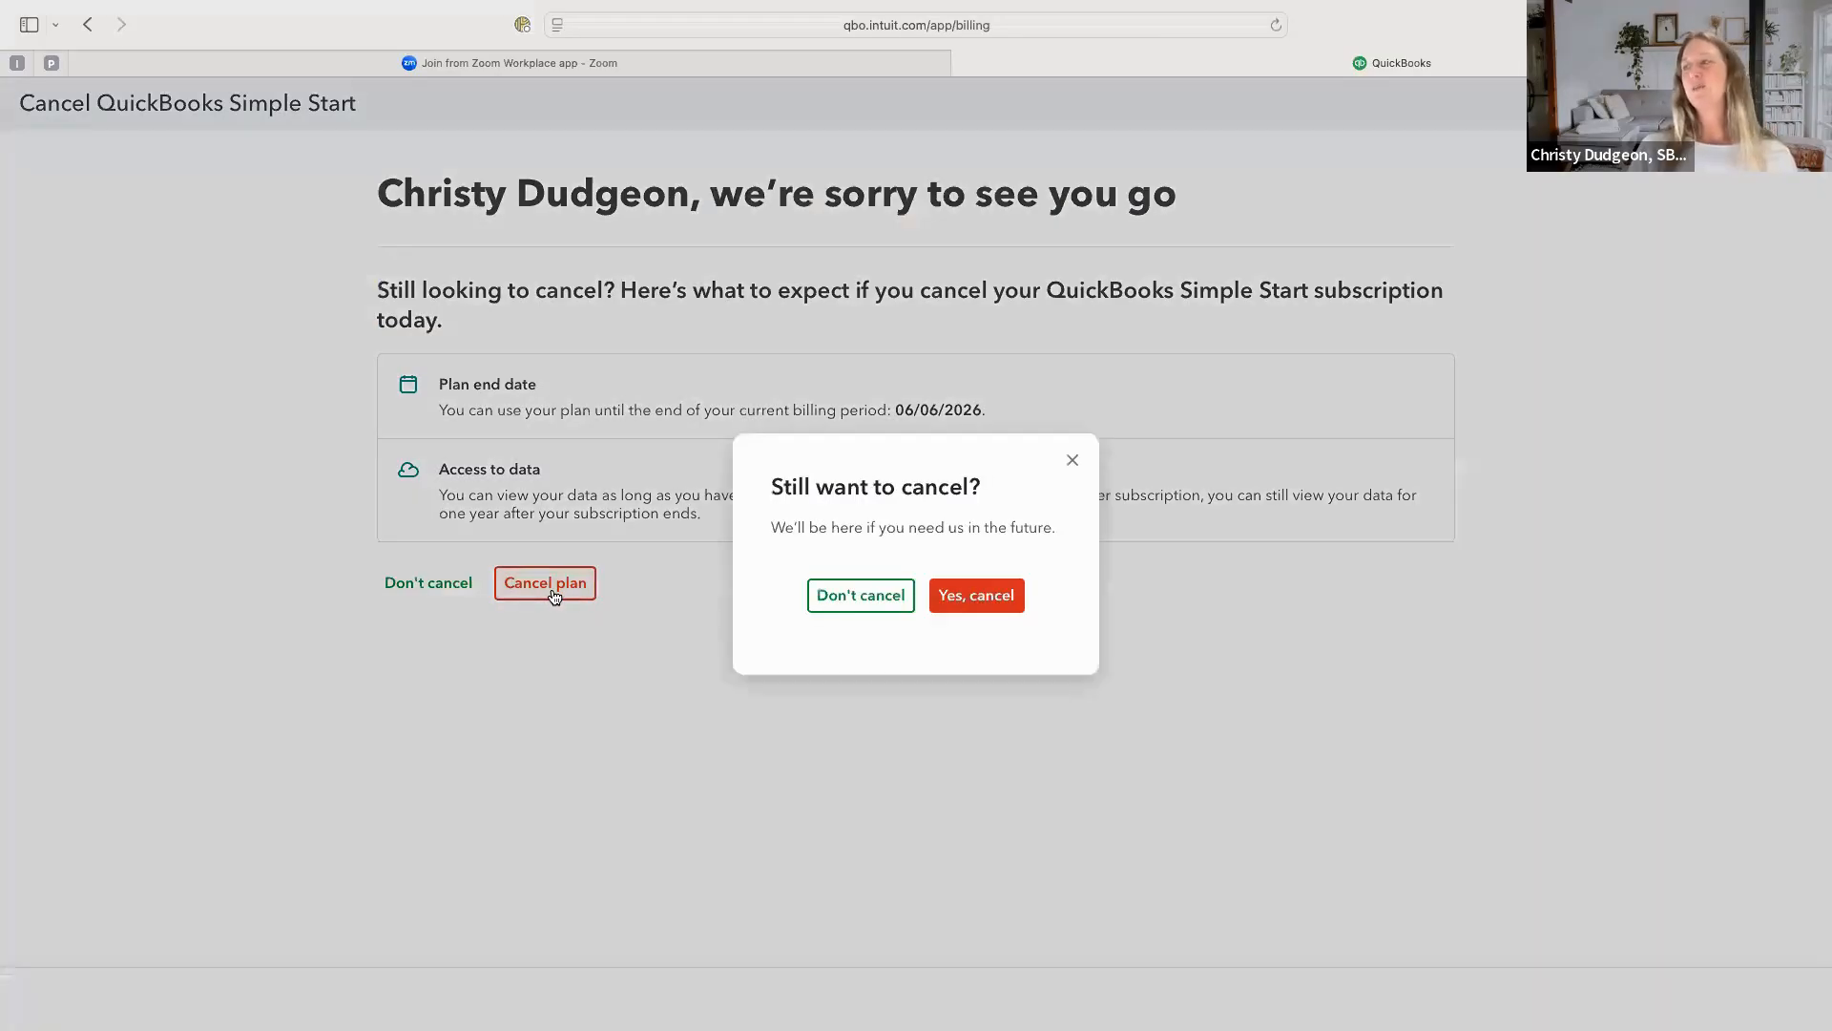
pyautogui.click(983, 599)
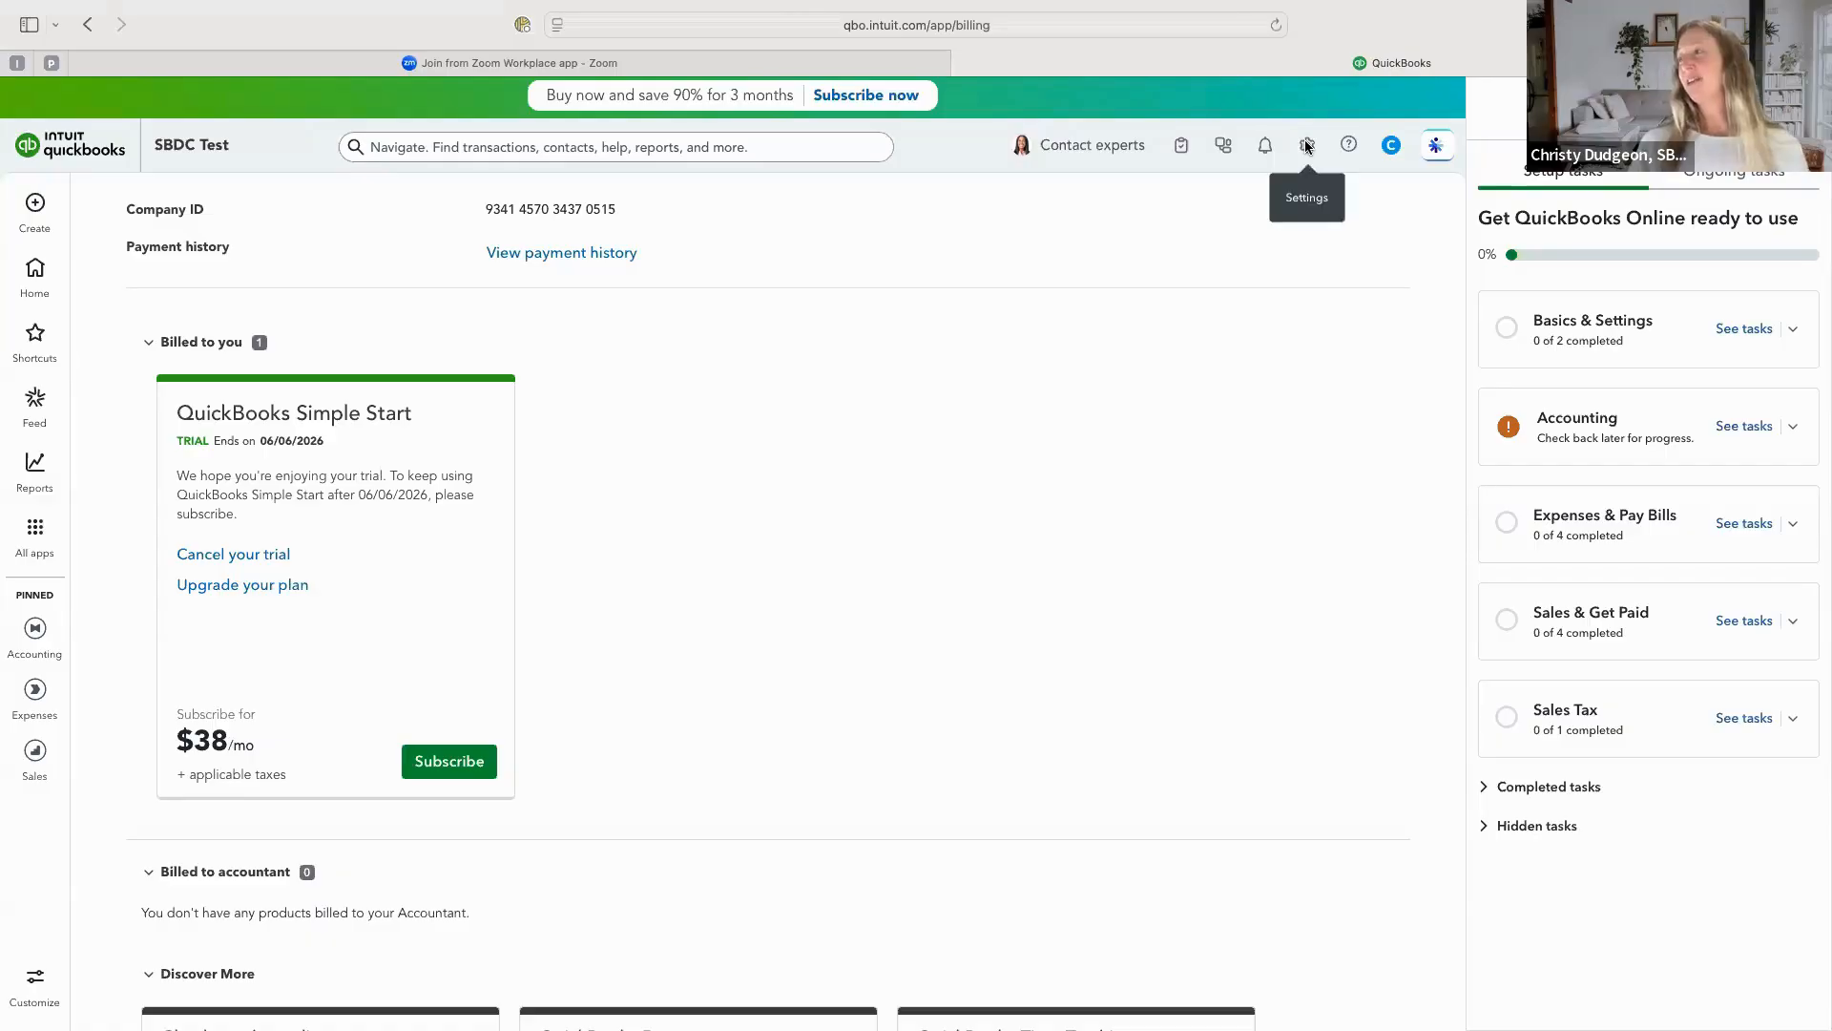
# Review the company, legal and customer contact info in the account settings, including the logo upload option, and close the settings.
pyautogui.click(1305, 141)
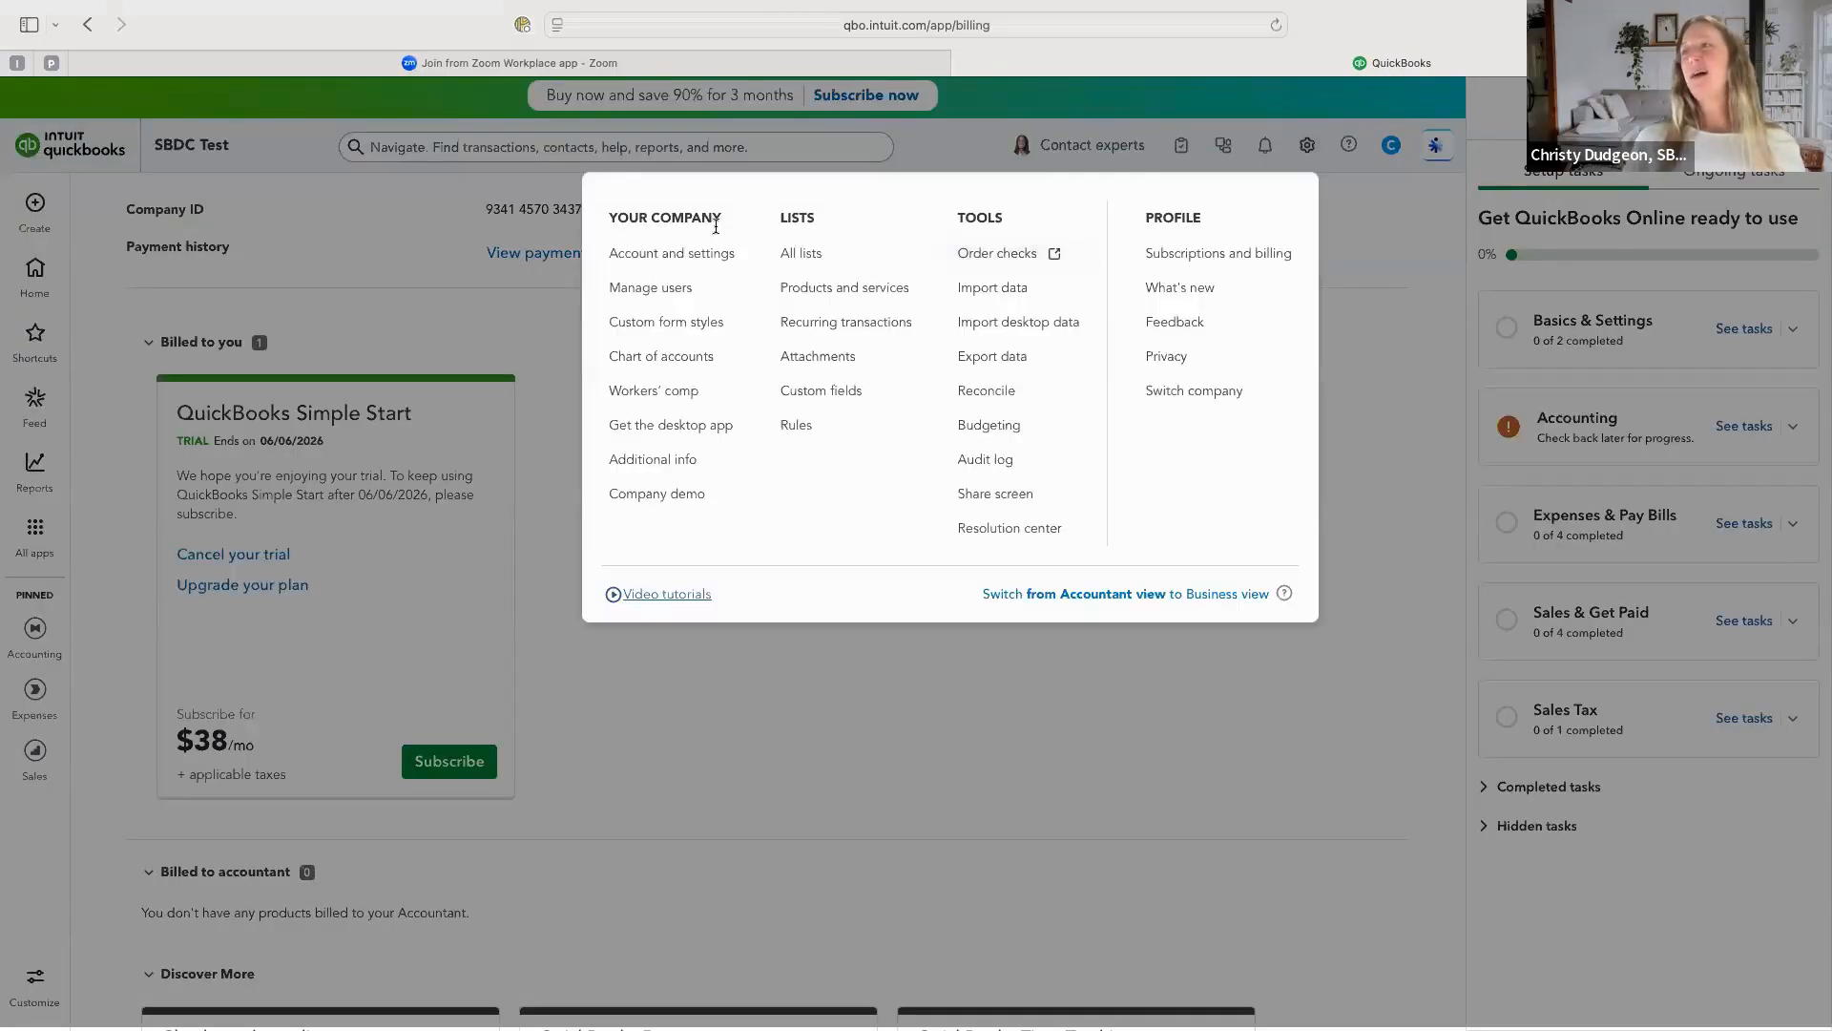
pyautogui.click(702, 256)
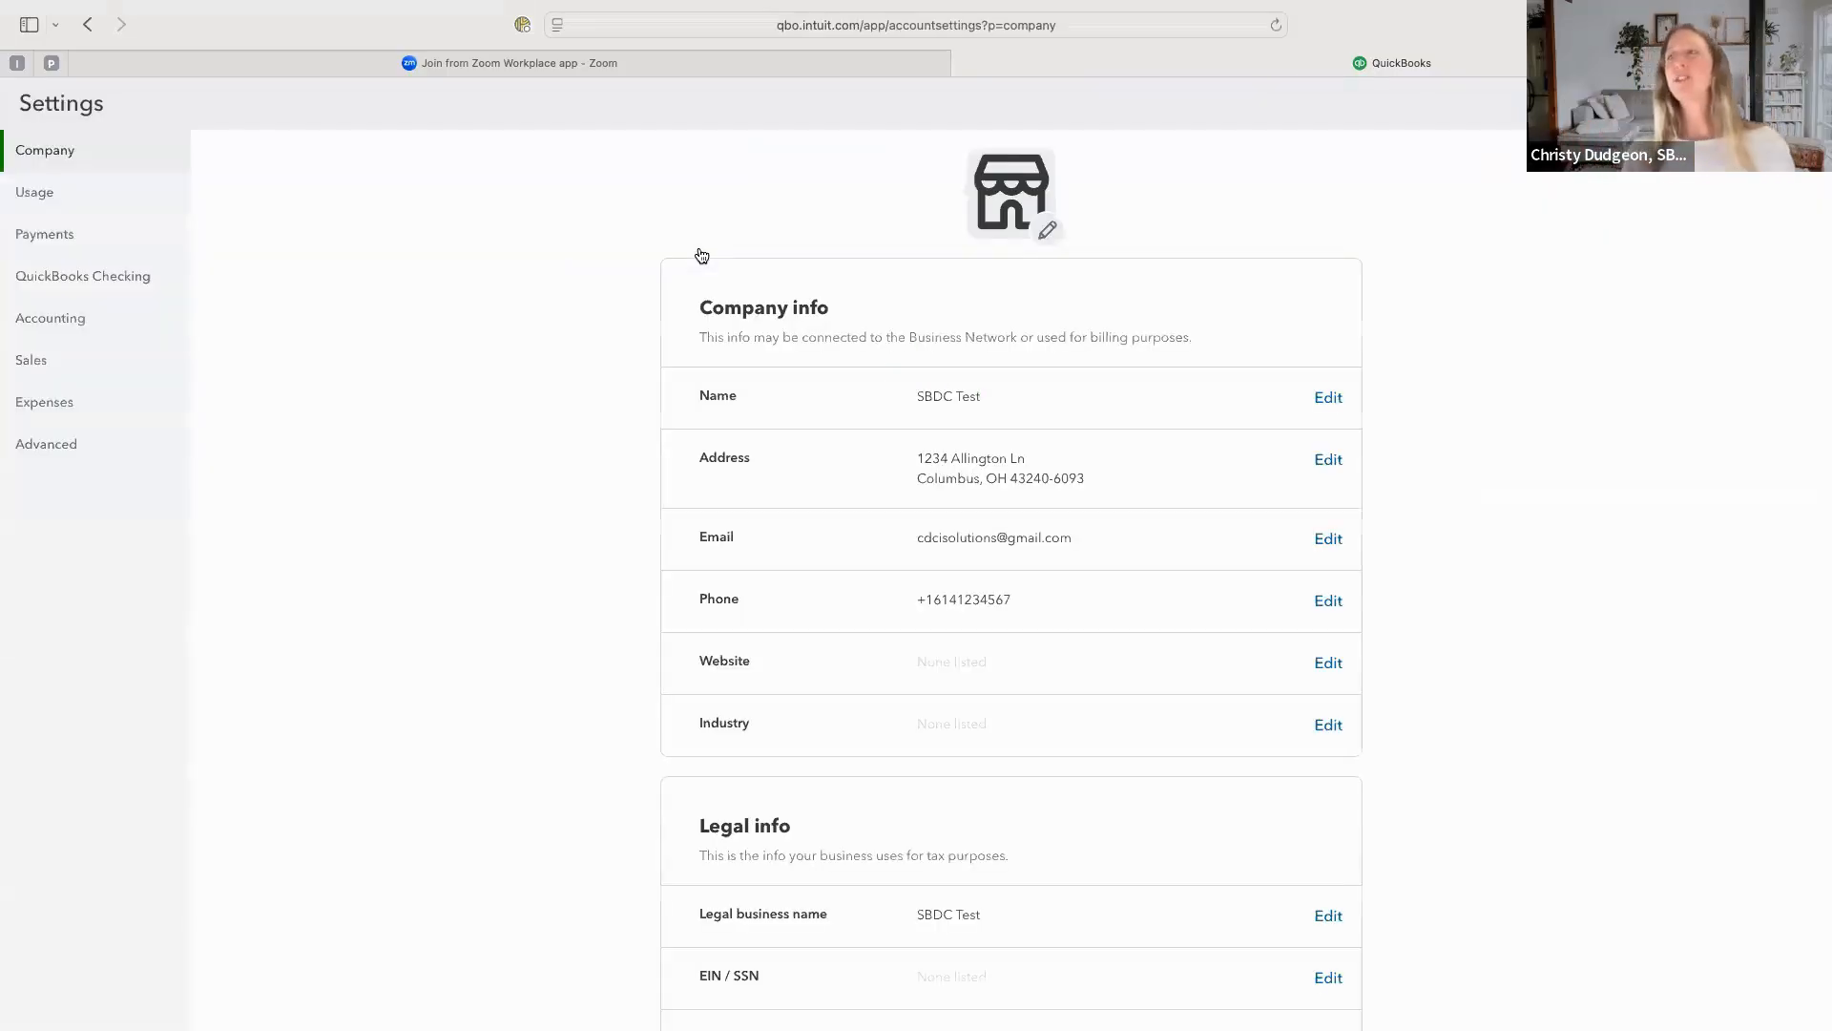
pyautogui.click(1047, 231)
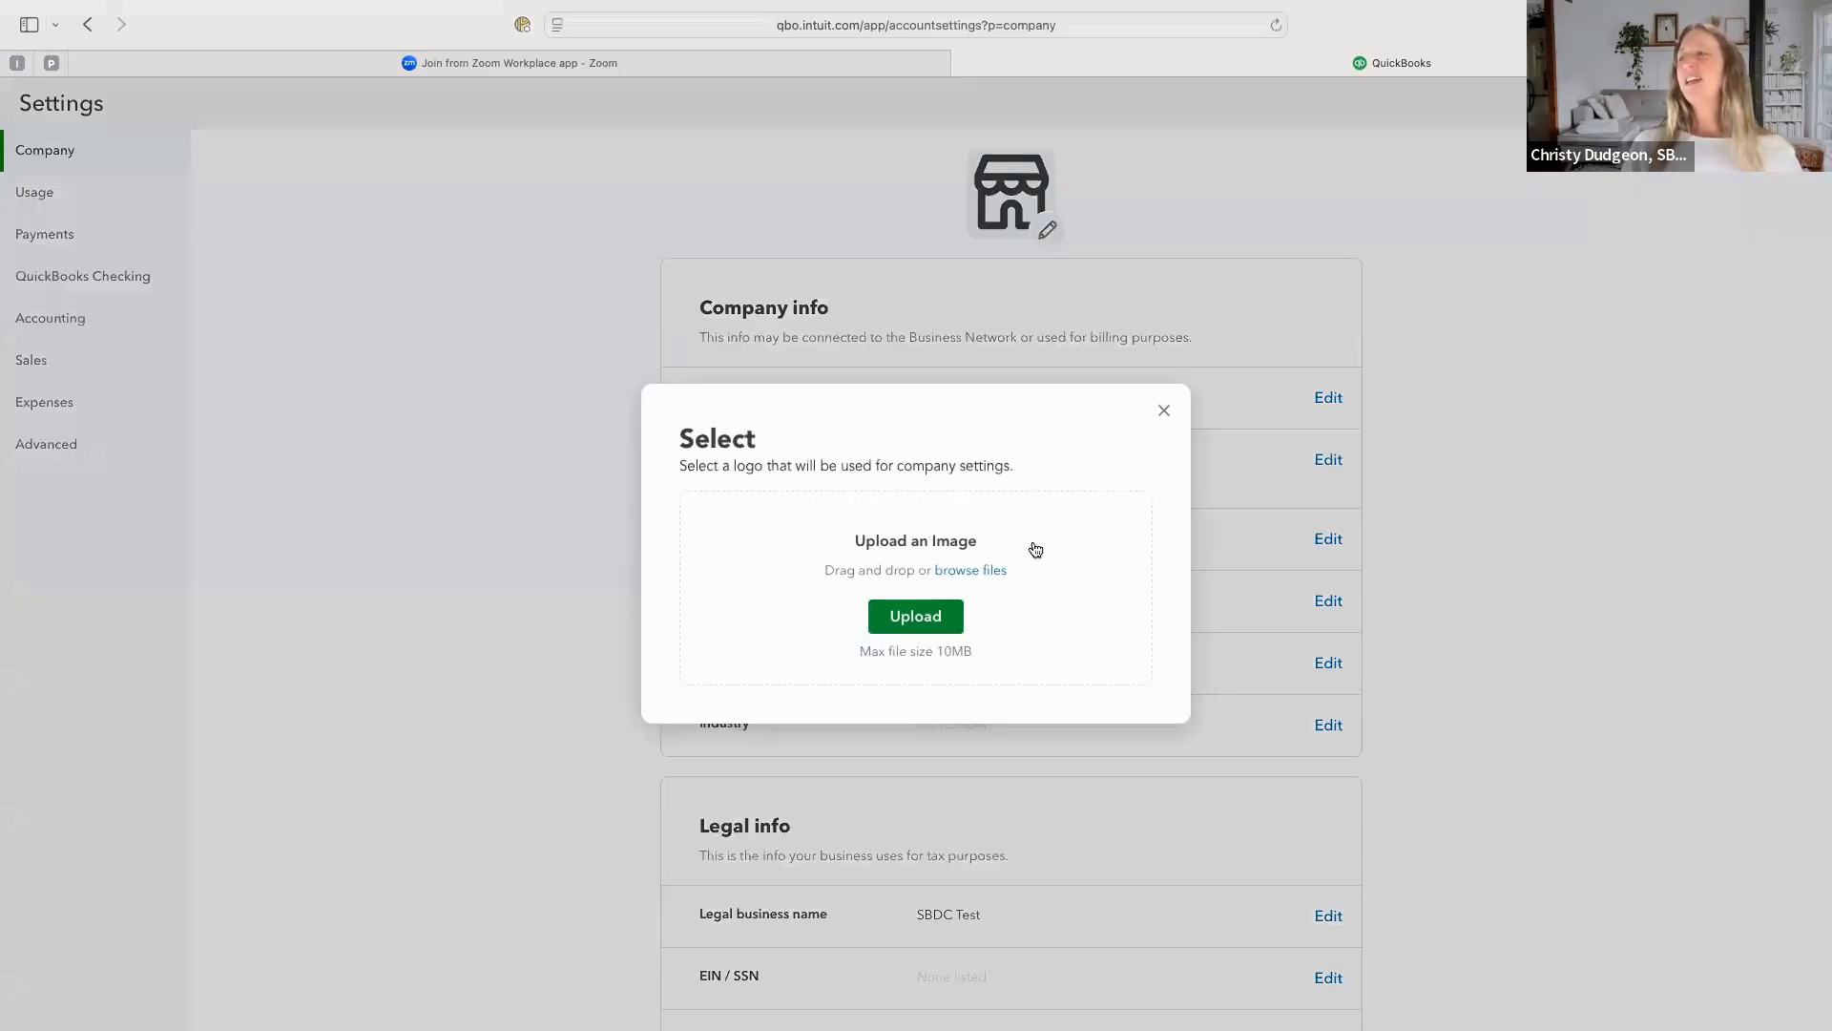
pyautogui.click(1162, 412)
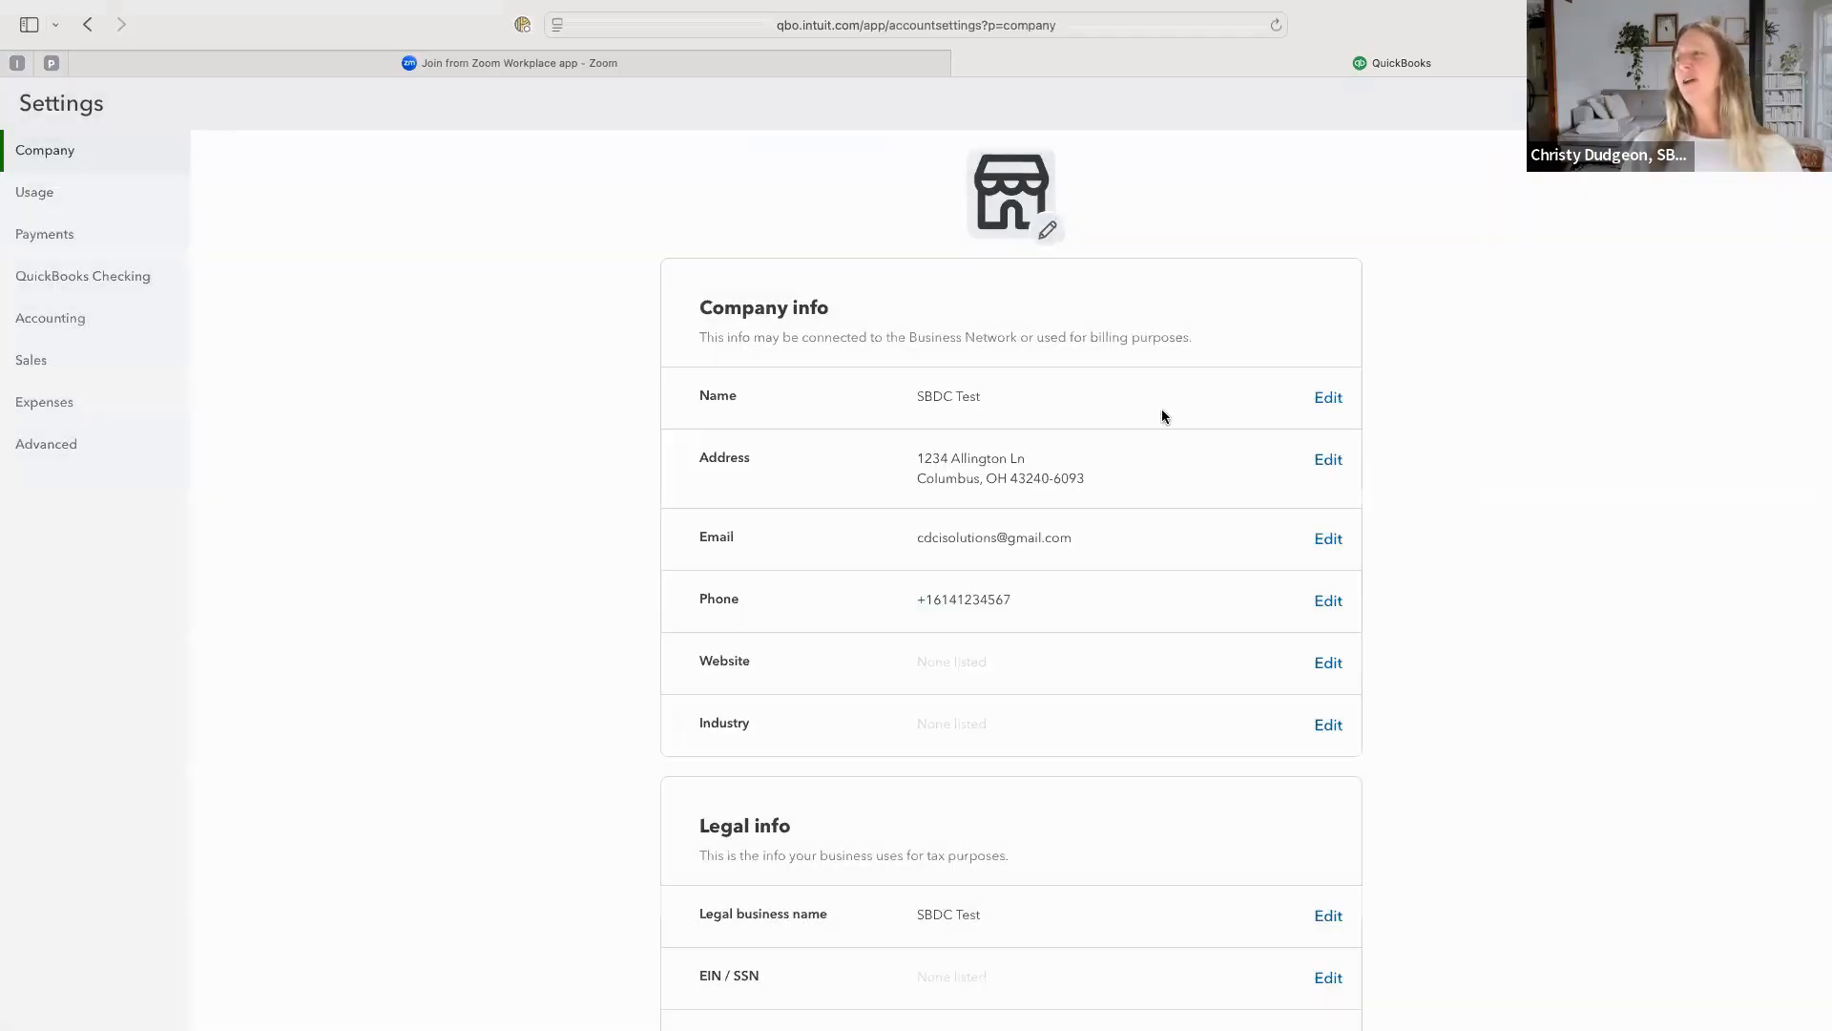
pyautogui.scroll(-5, 1140, 482)
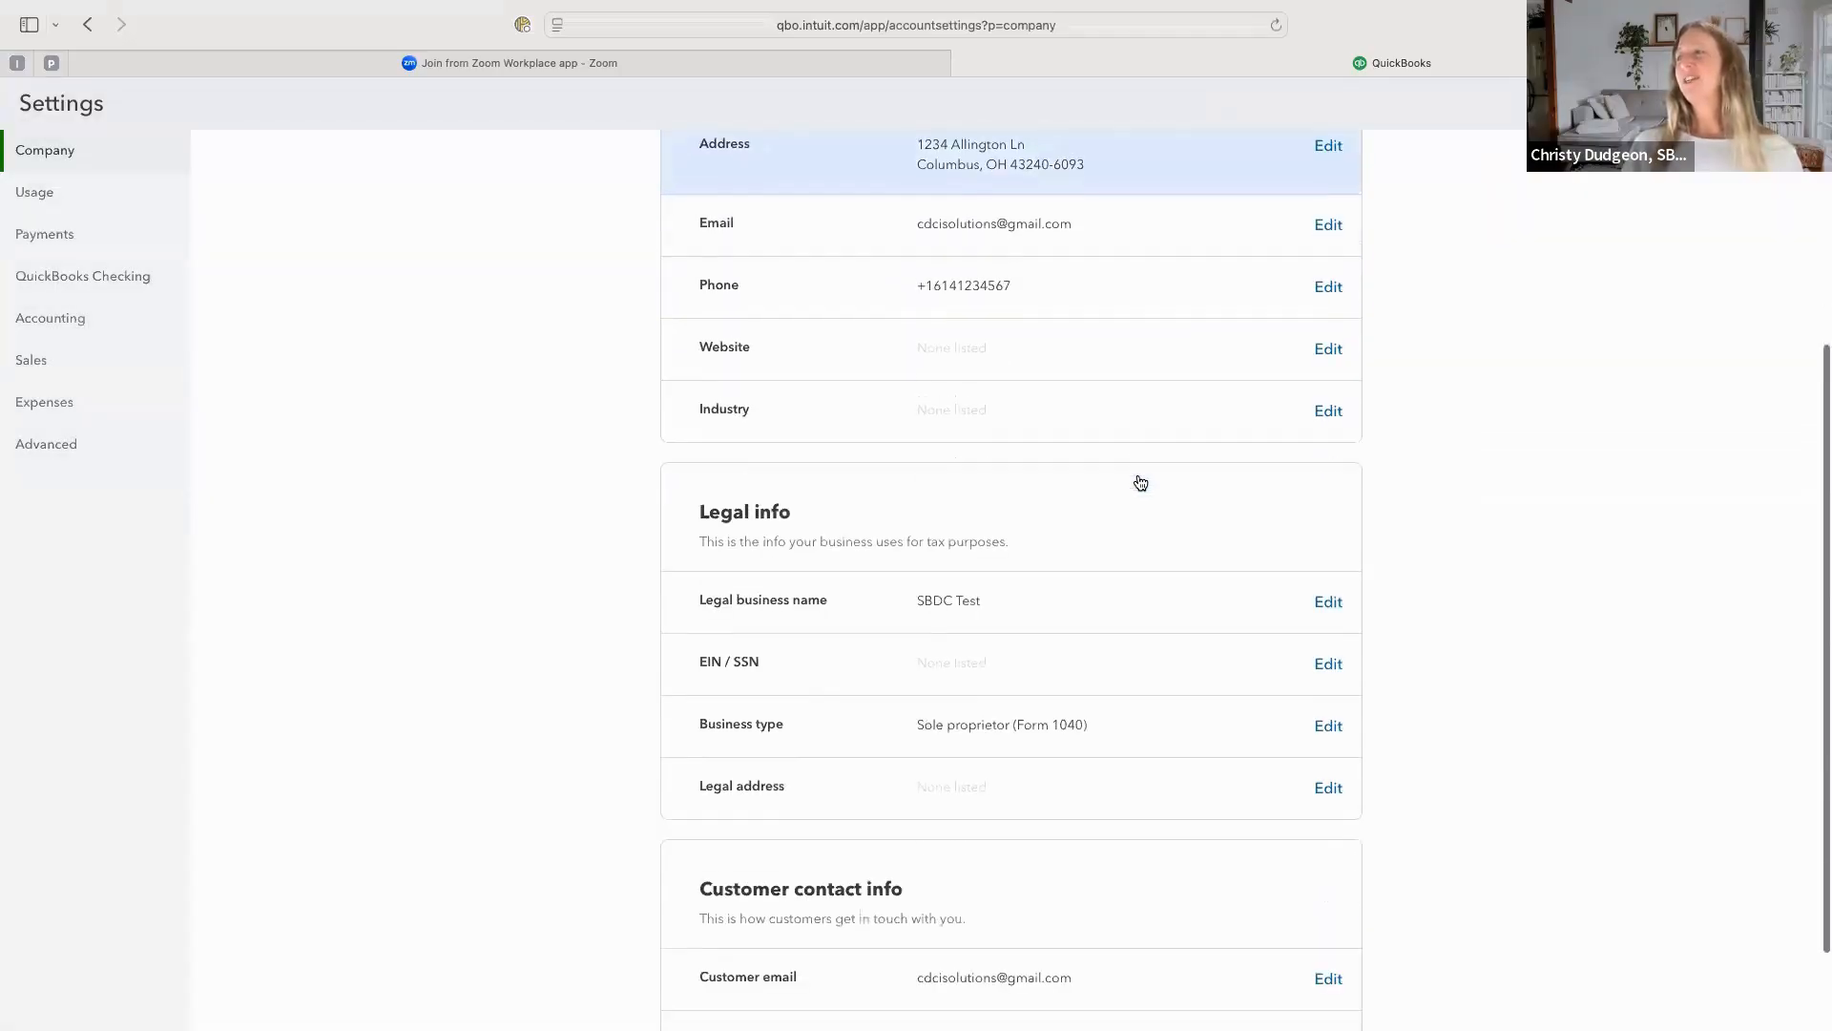
pyautogui.scroll(-1, 1140, 480)
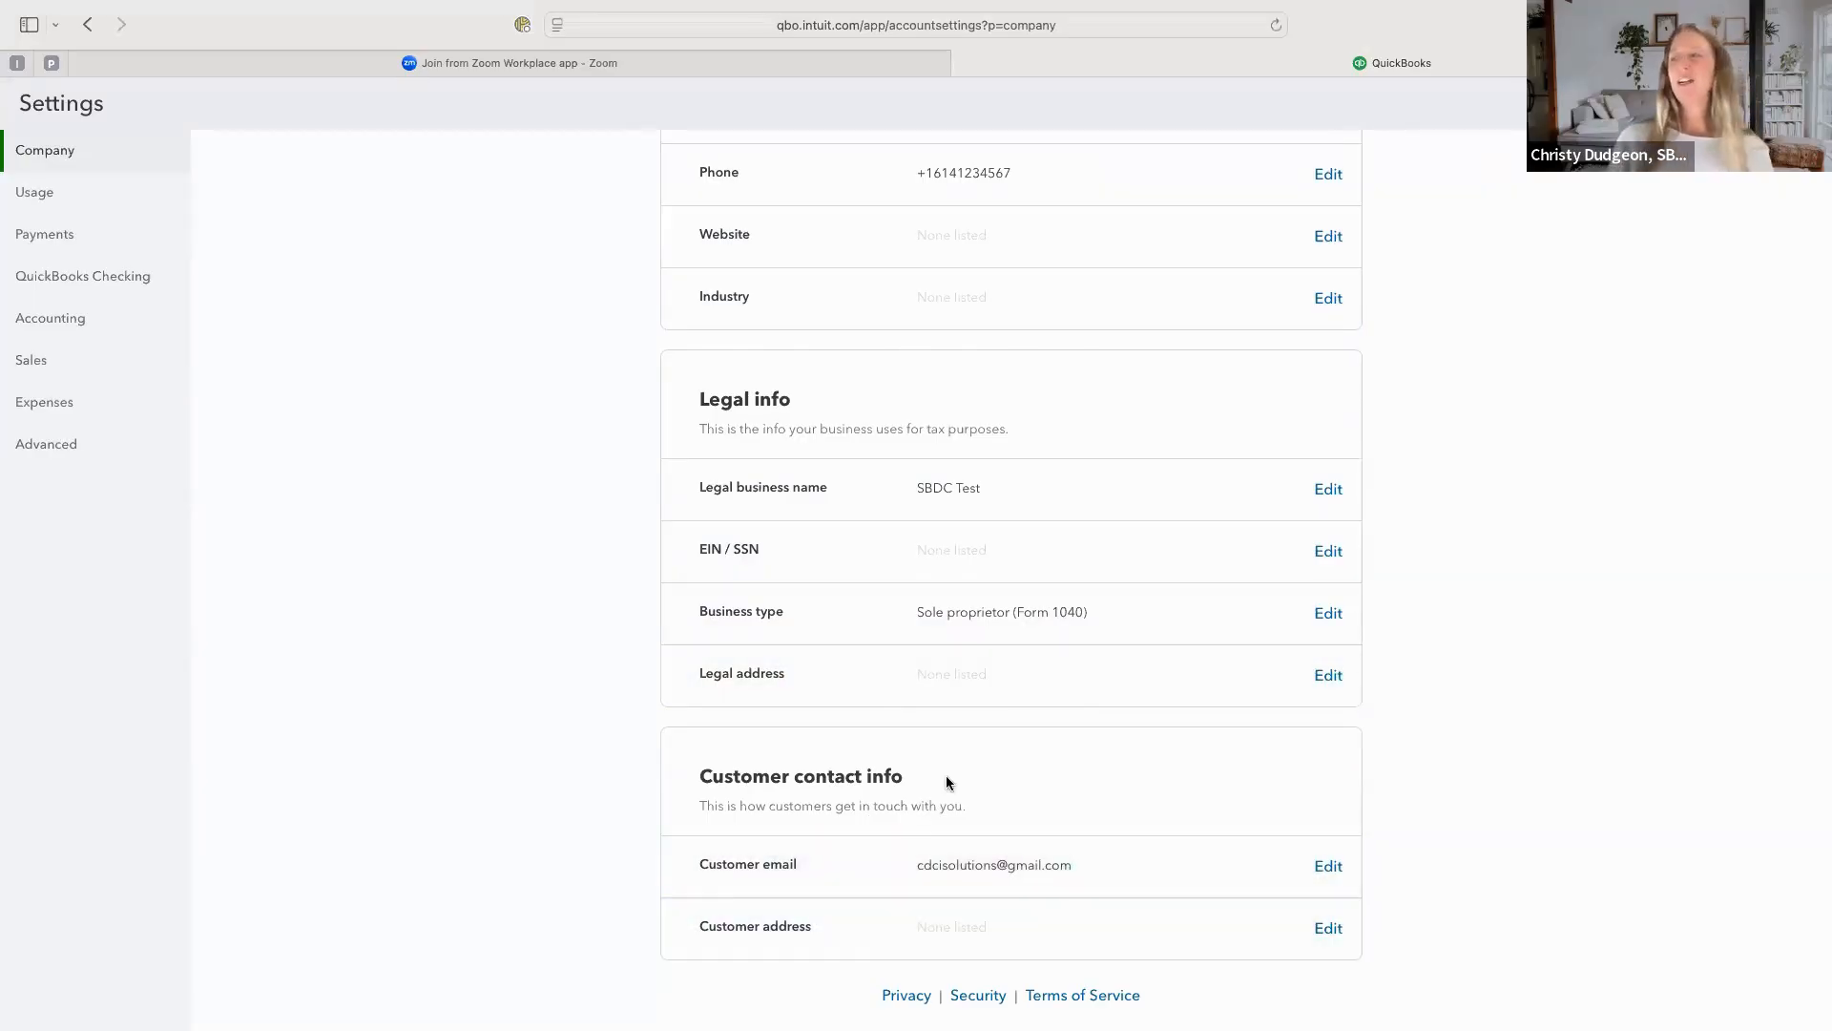
pyautogui.scroll(5, 947, 777)
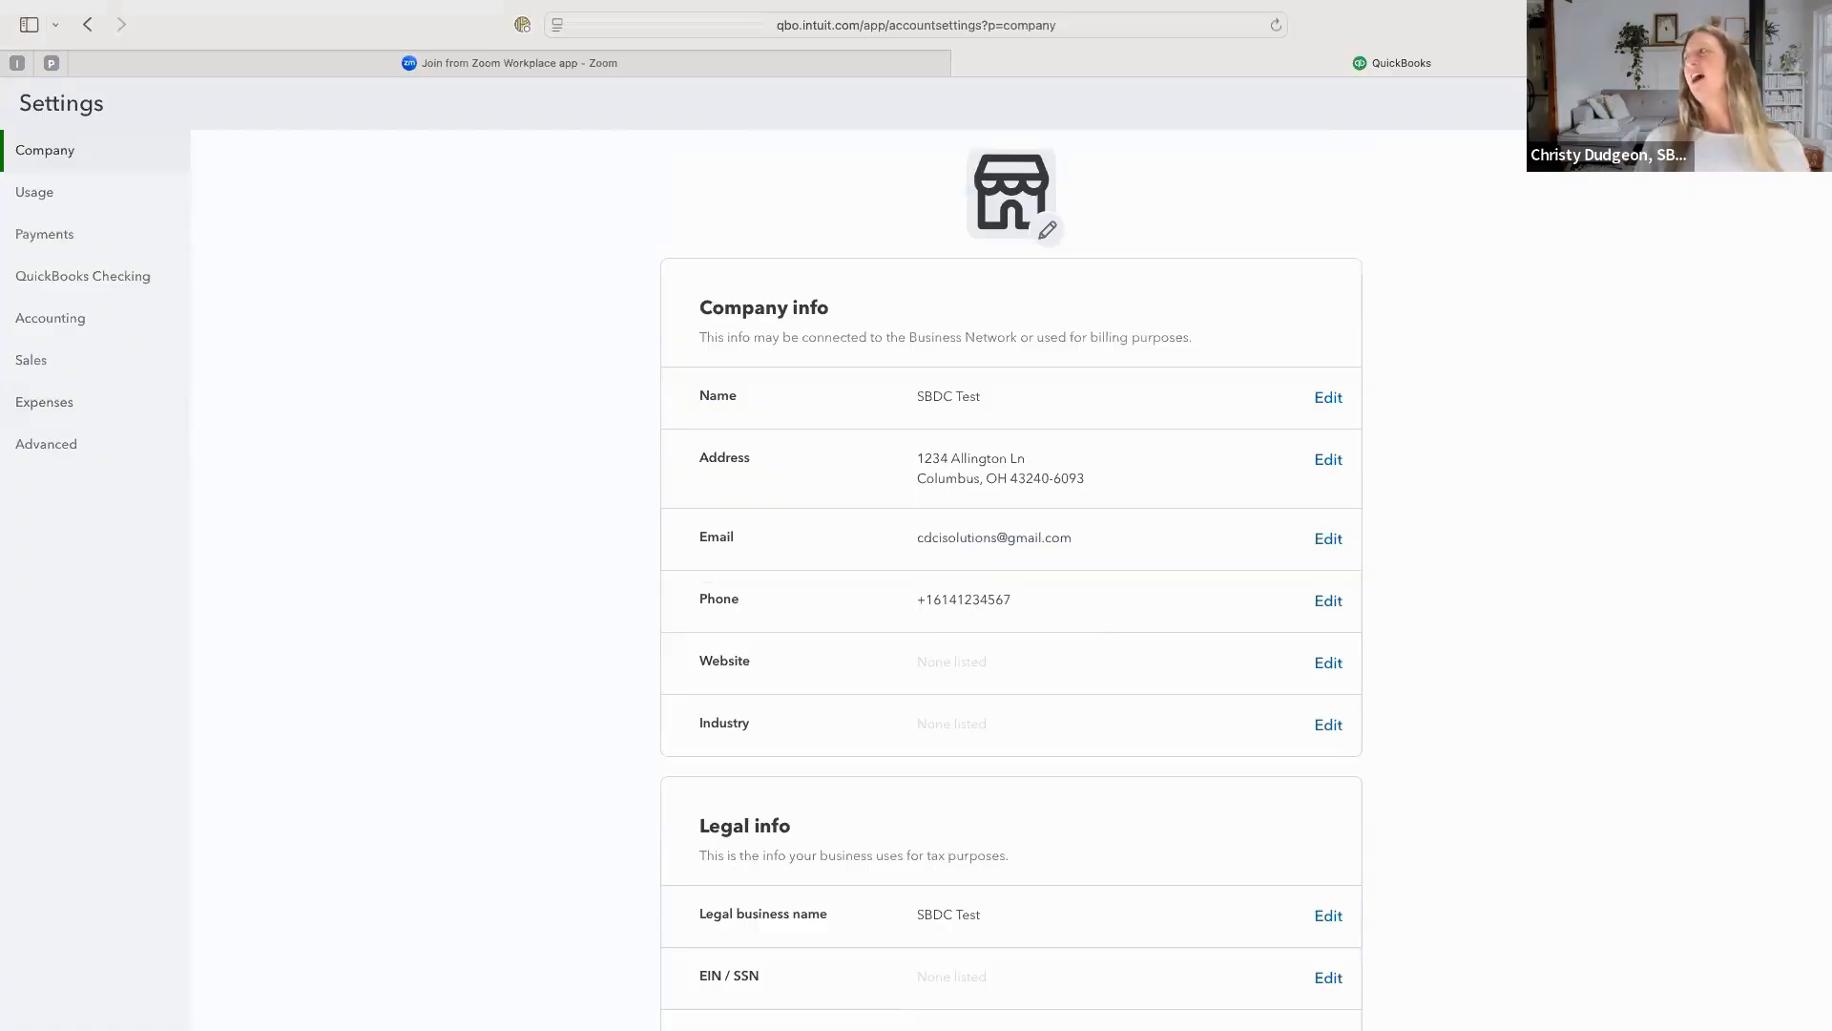
pyautogui.click(1803, 103)
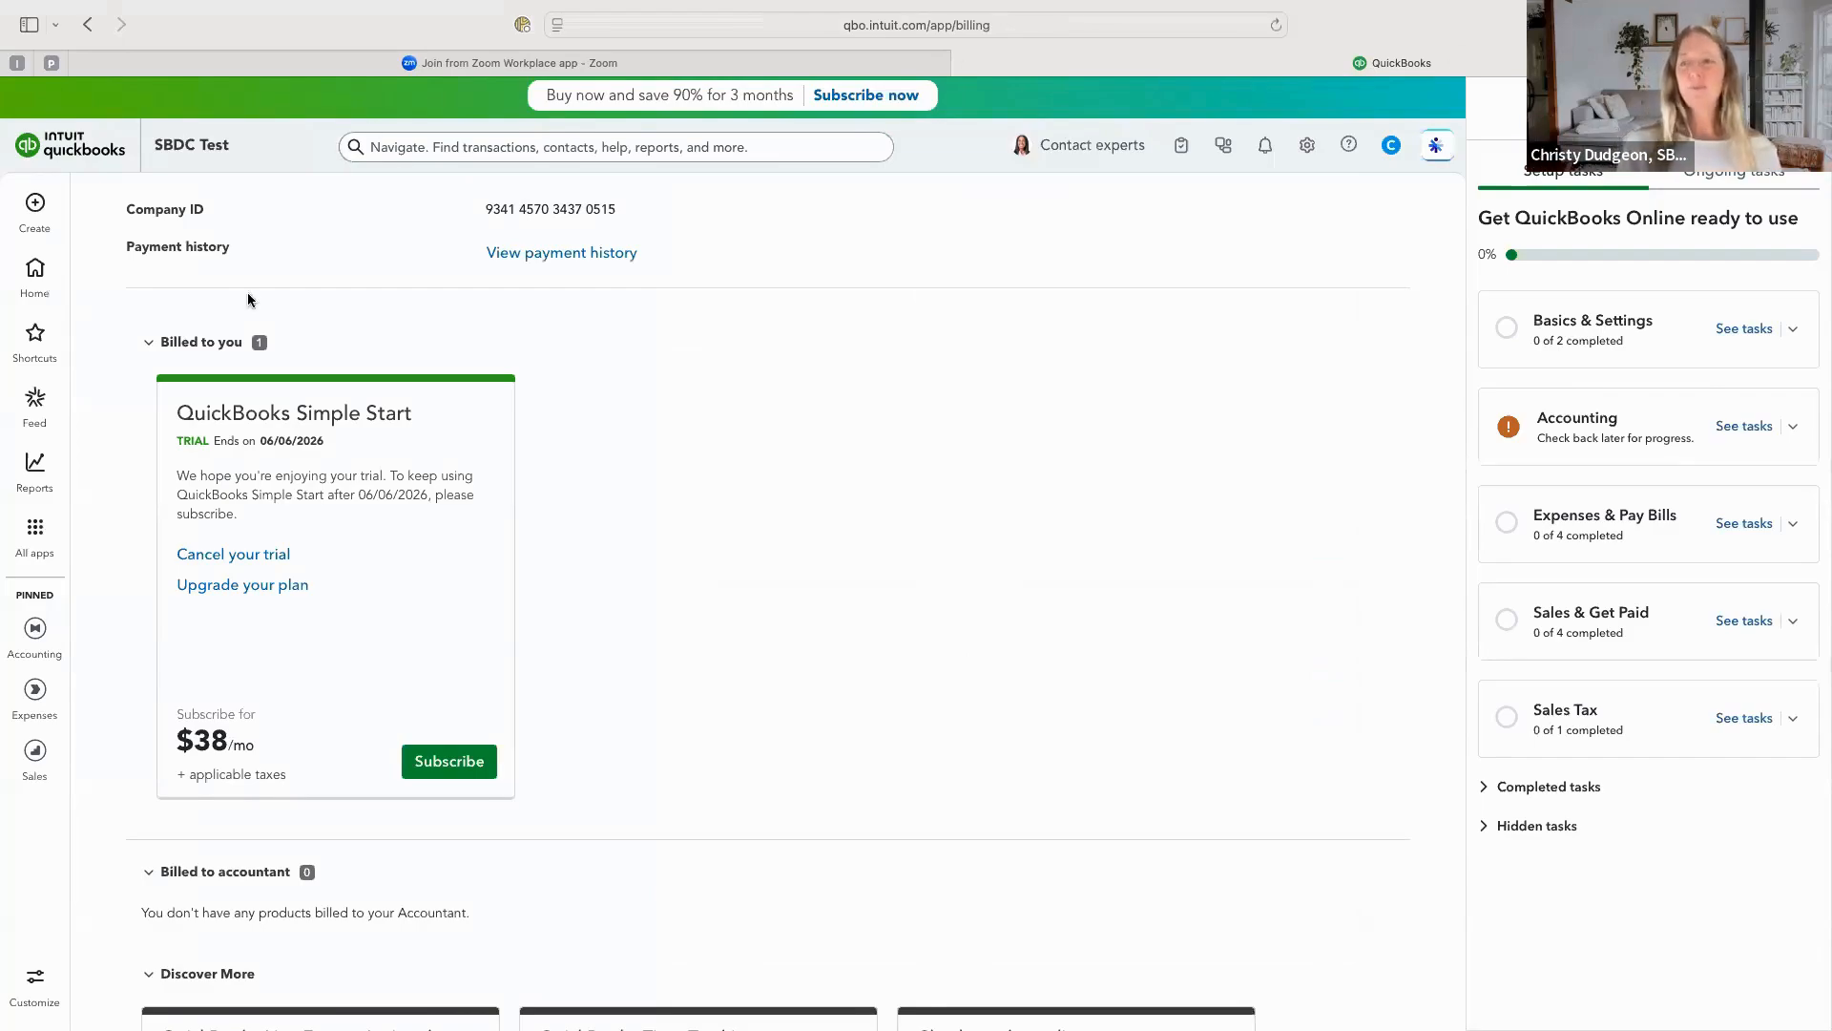
# Go to the home dashboard and hide its financial info.
pyautogui.click(34, 271)
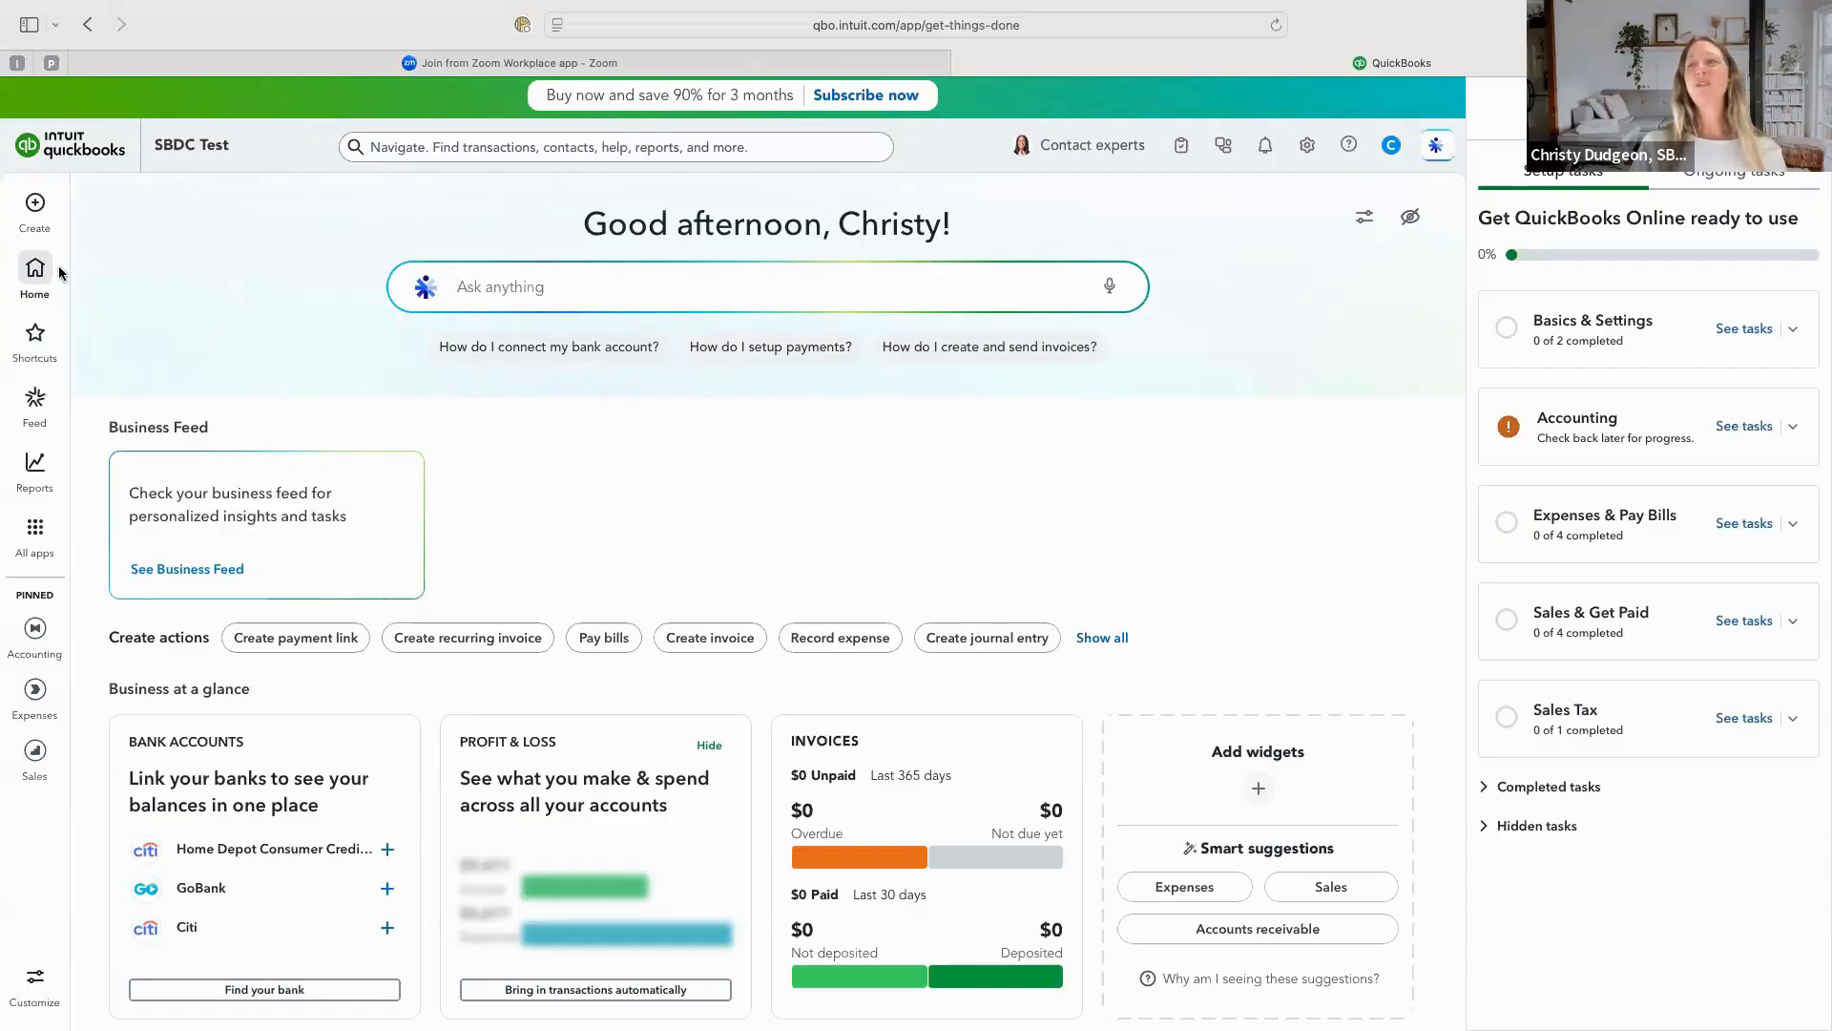
pyautogui.click(1410, 226)
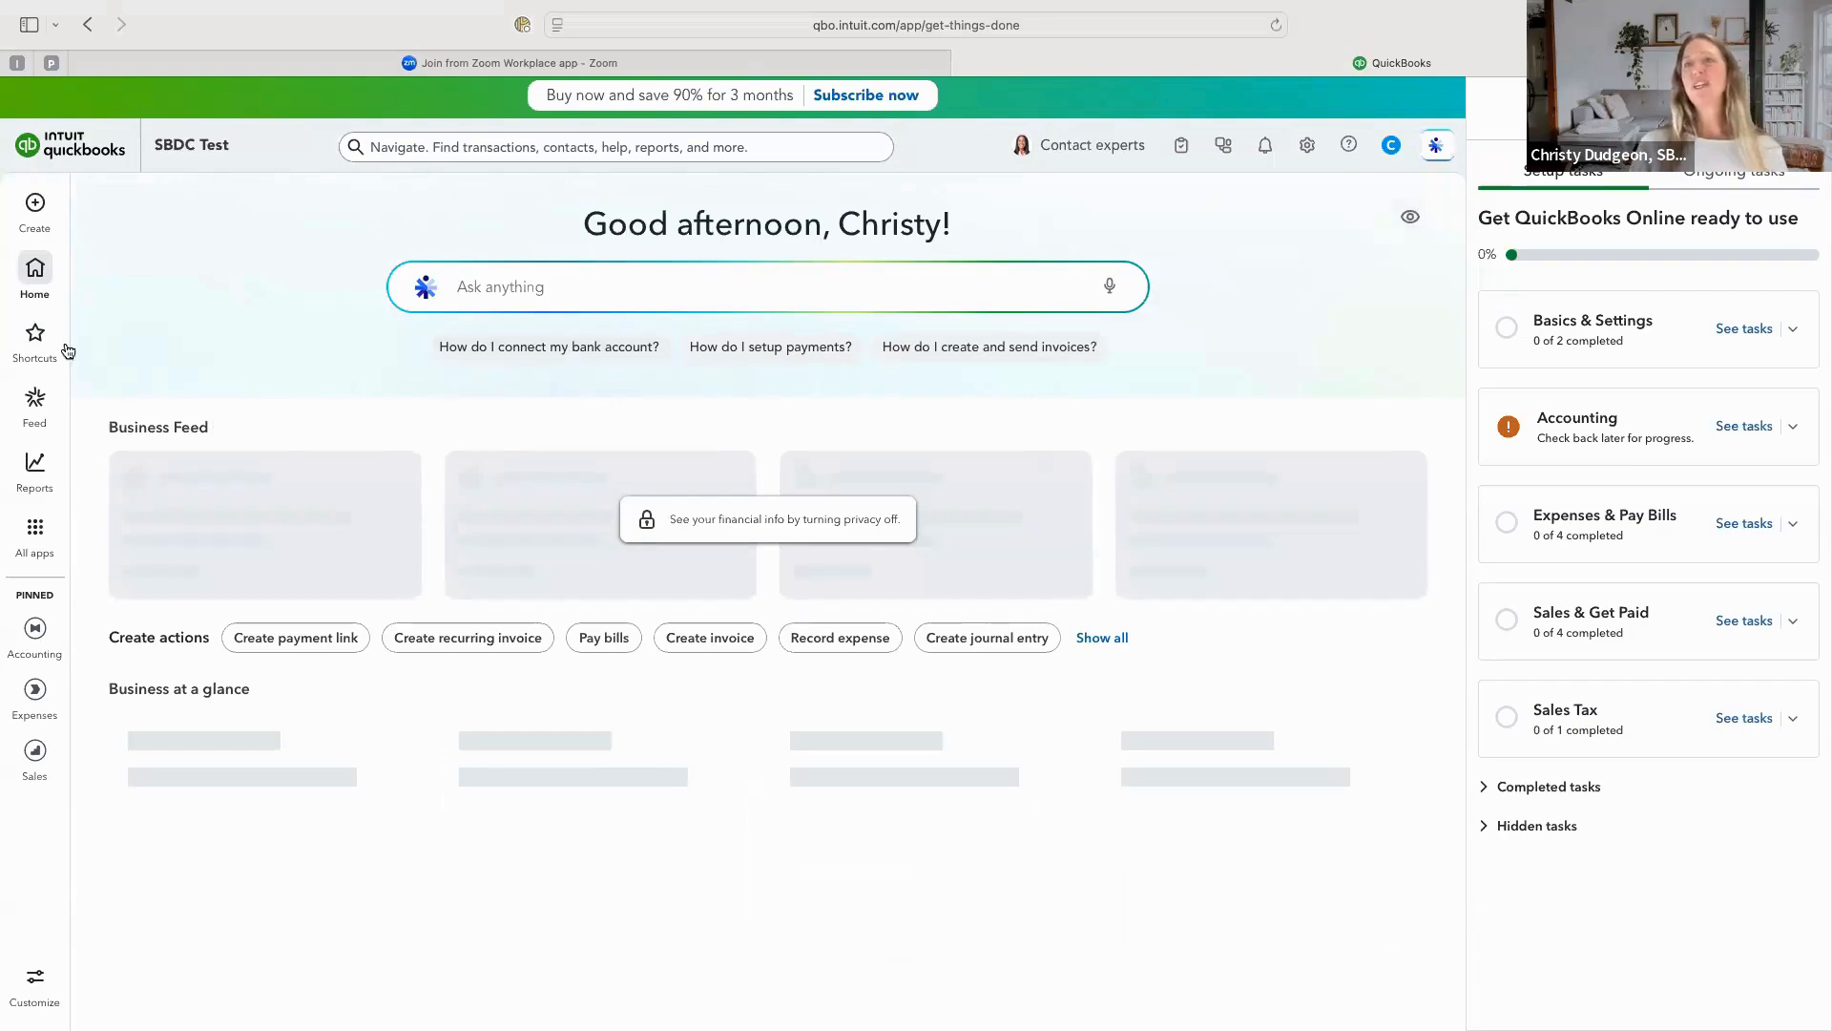
# Go to the Accounting area, open the company's chart of accounts and close the setup tasks beside it.
pyautogui.moveTo(38, 530)
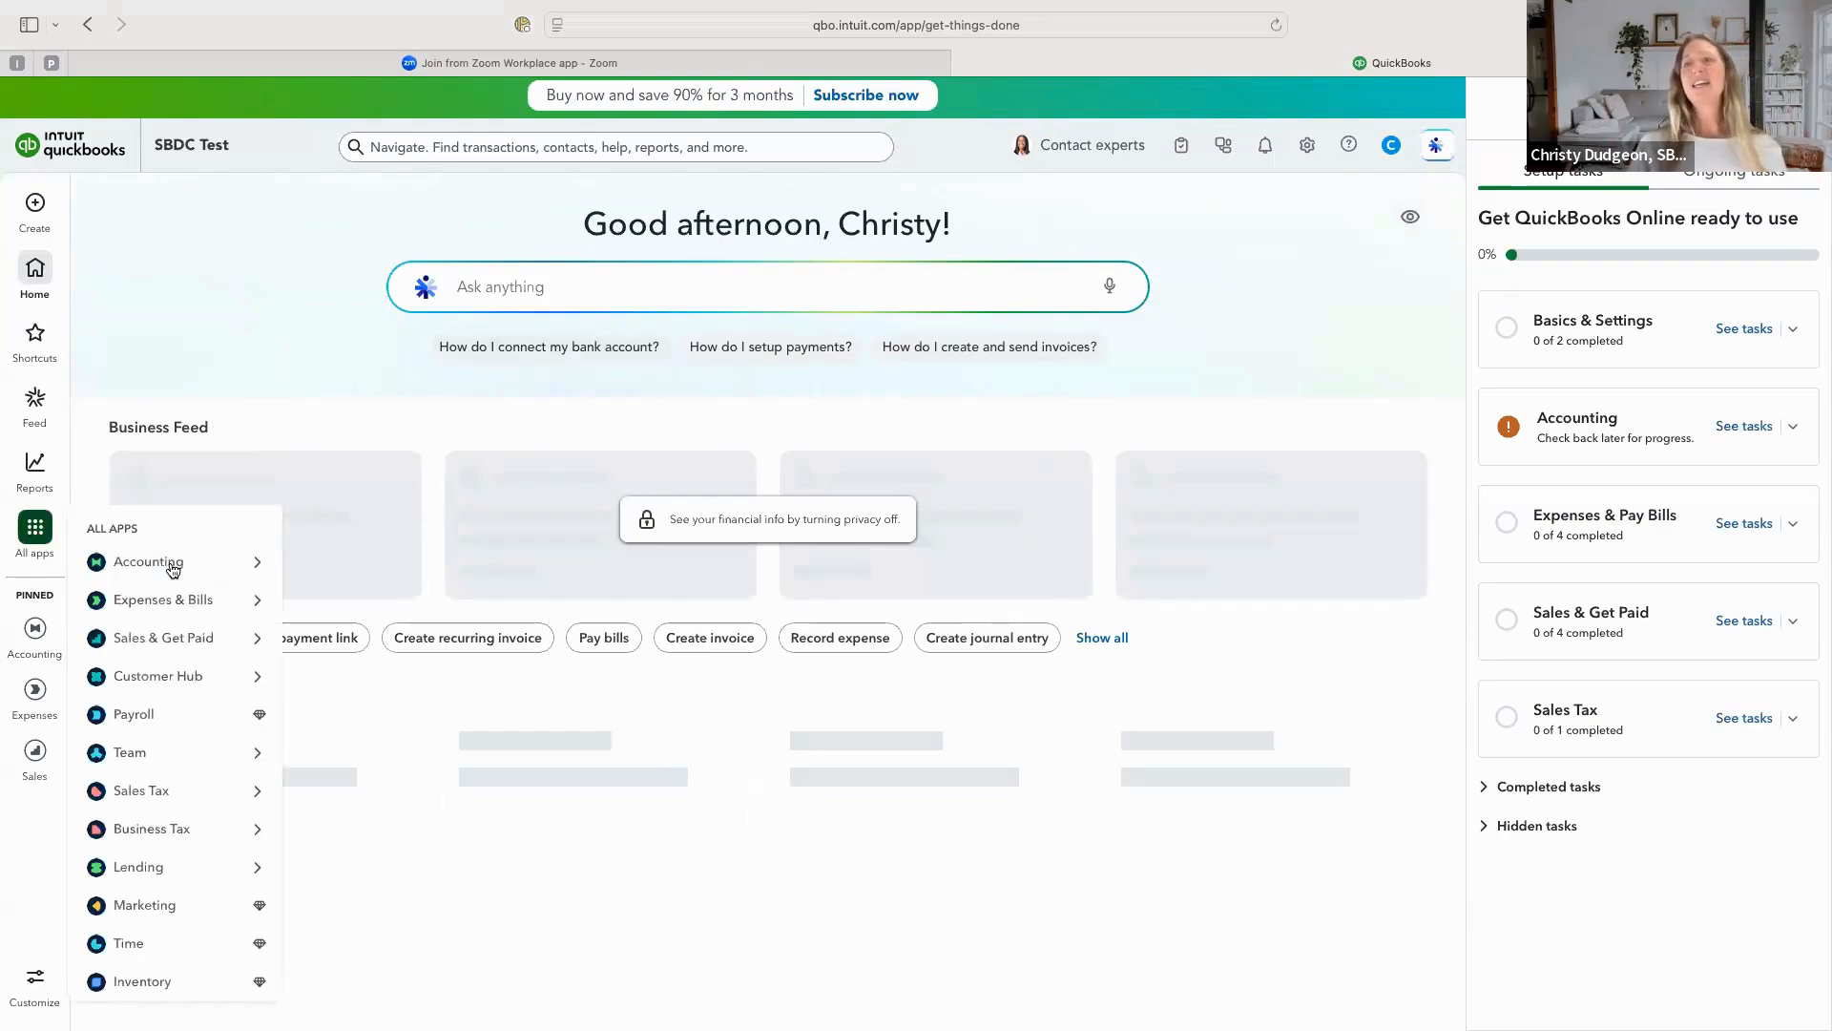
pyautogui.click(172, 570)
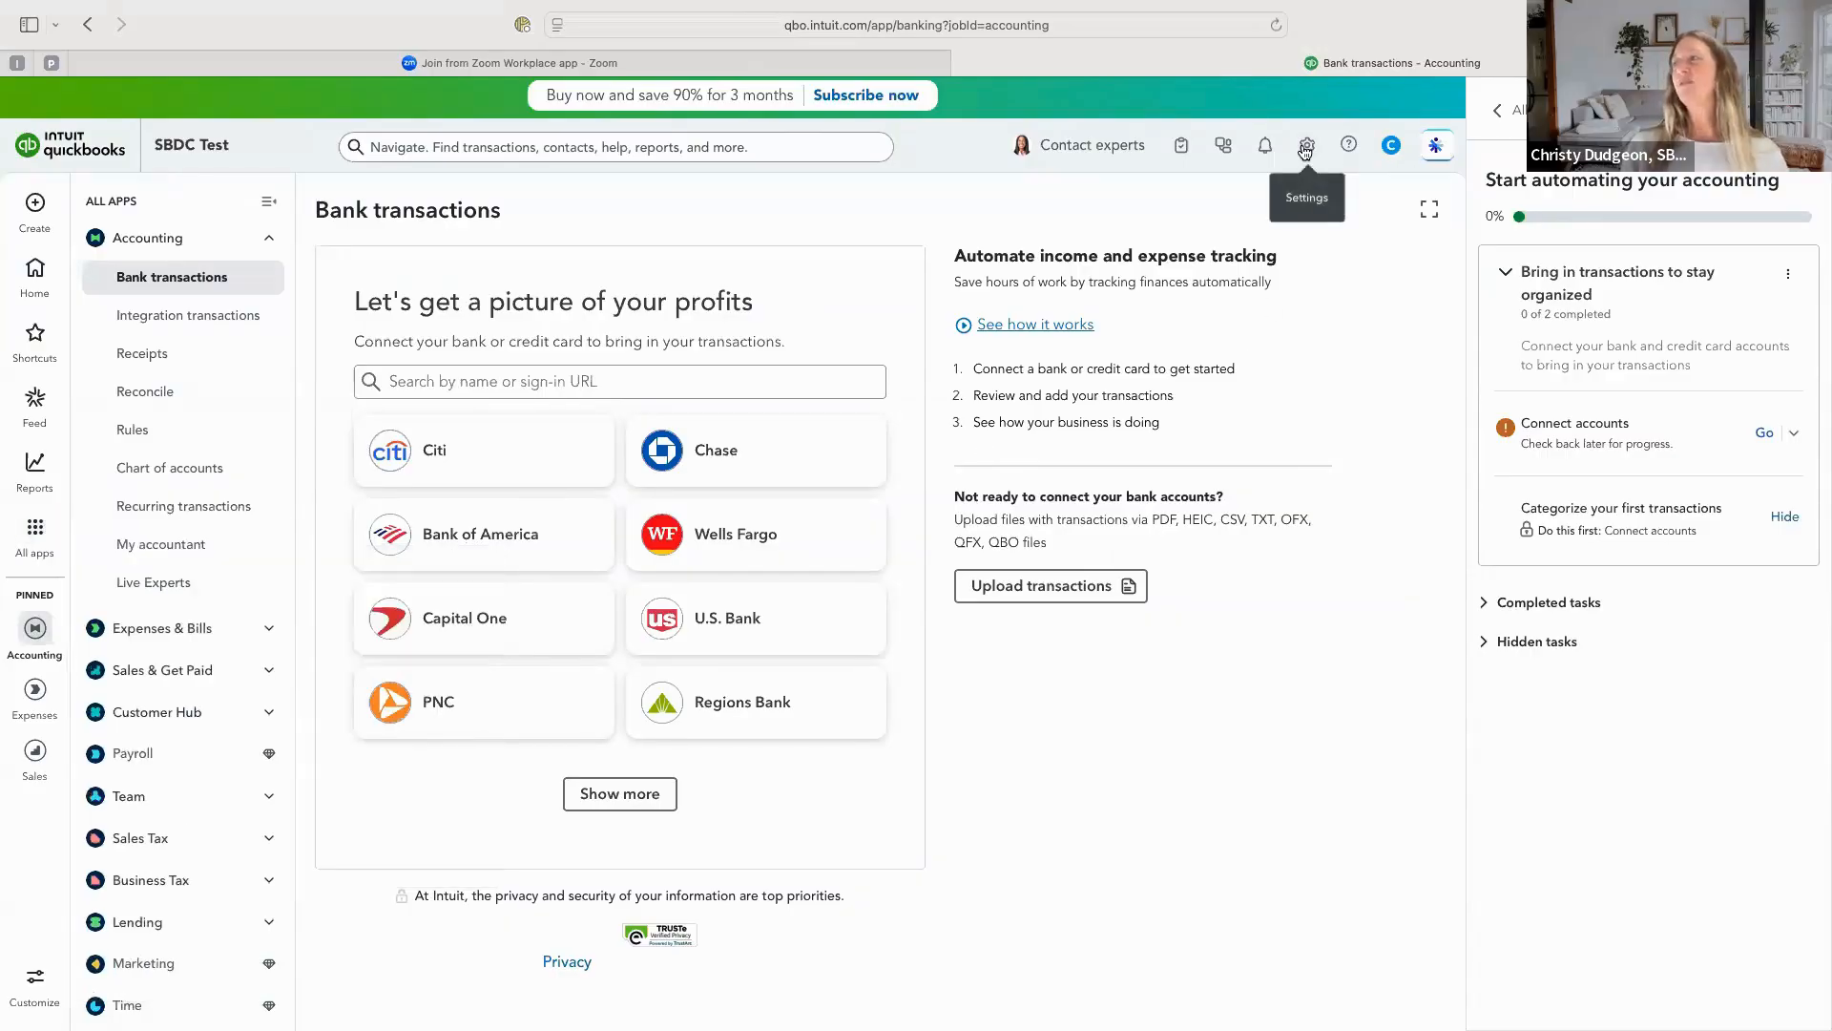
pyautogui.click(1305, 150)
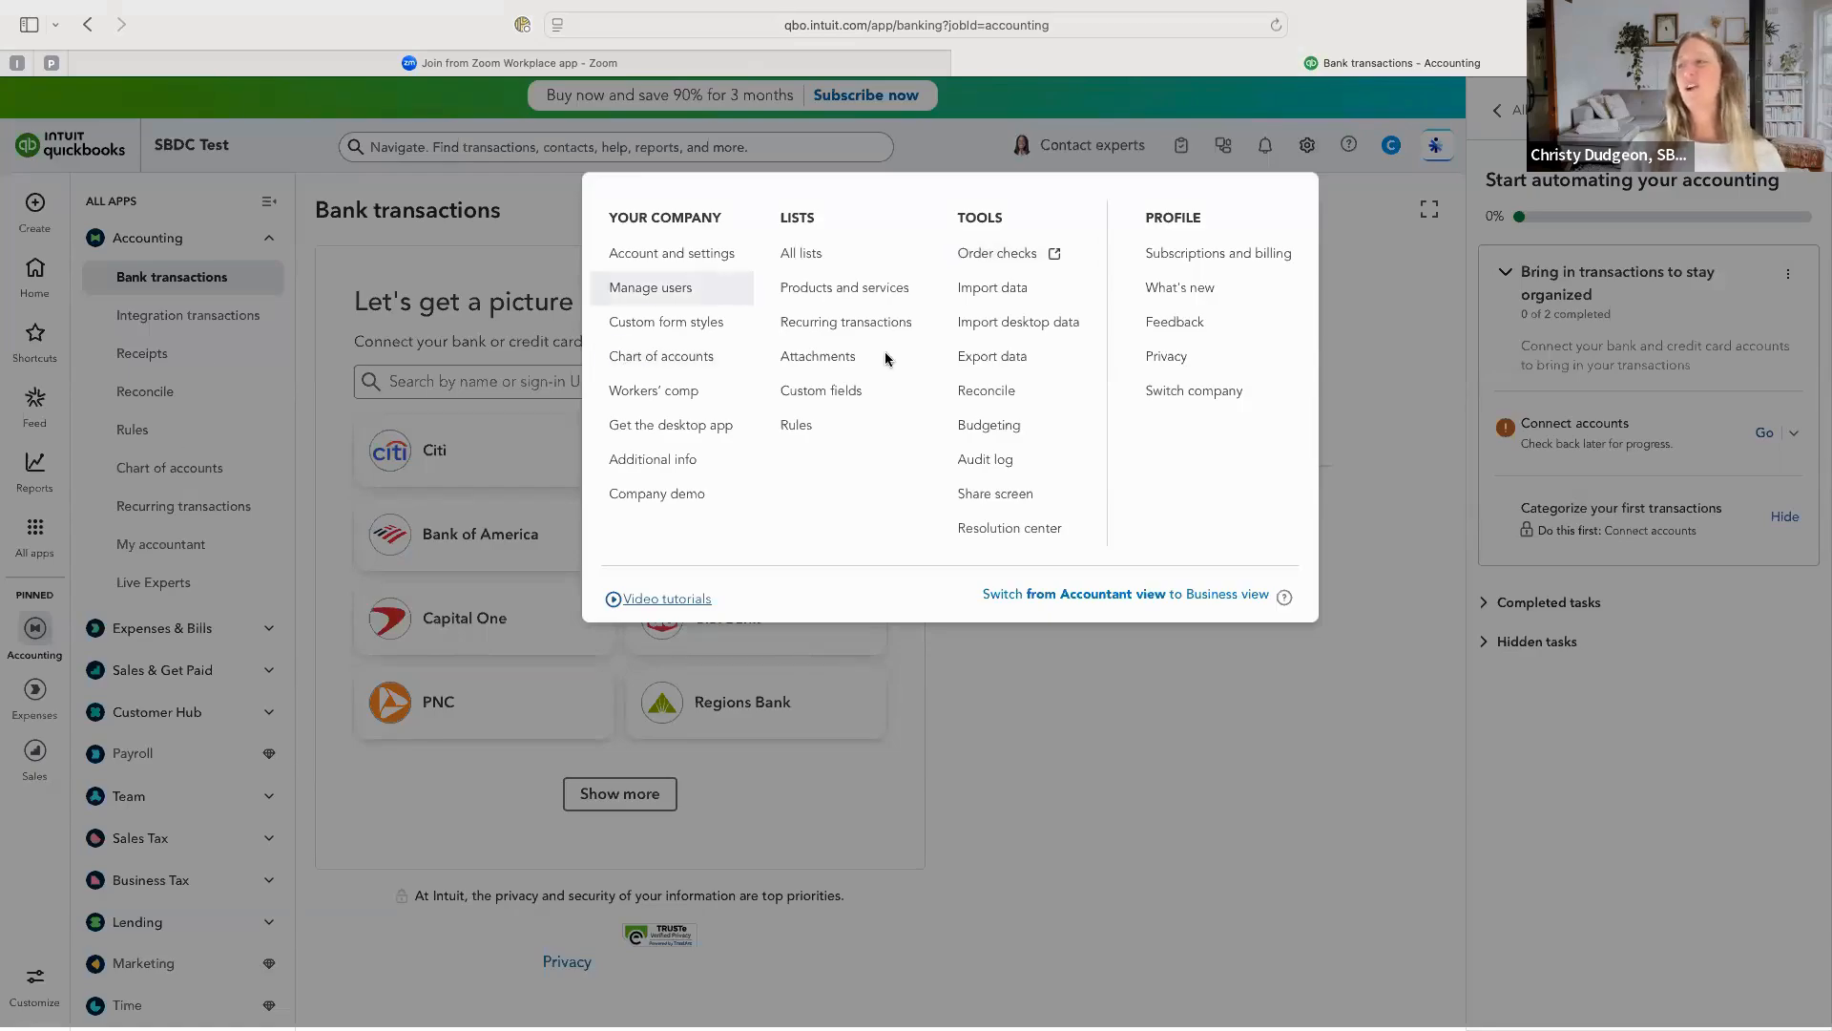
pyautogui.click(679, 370)
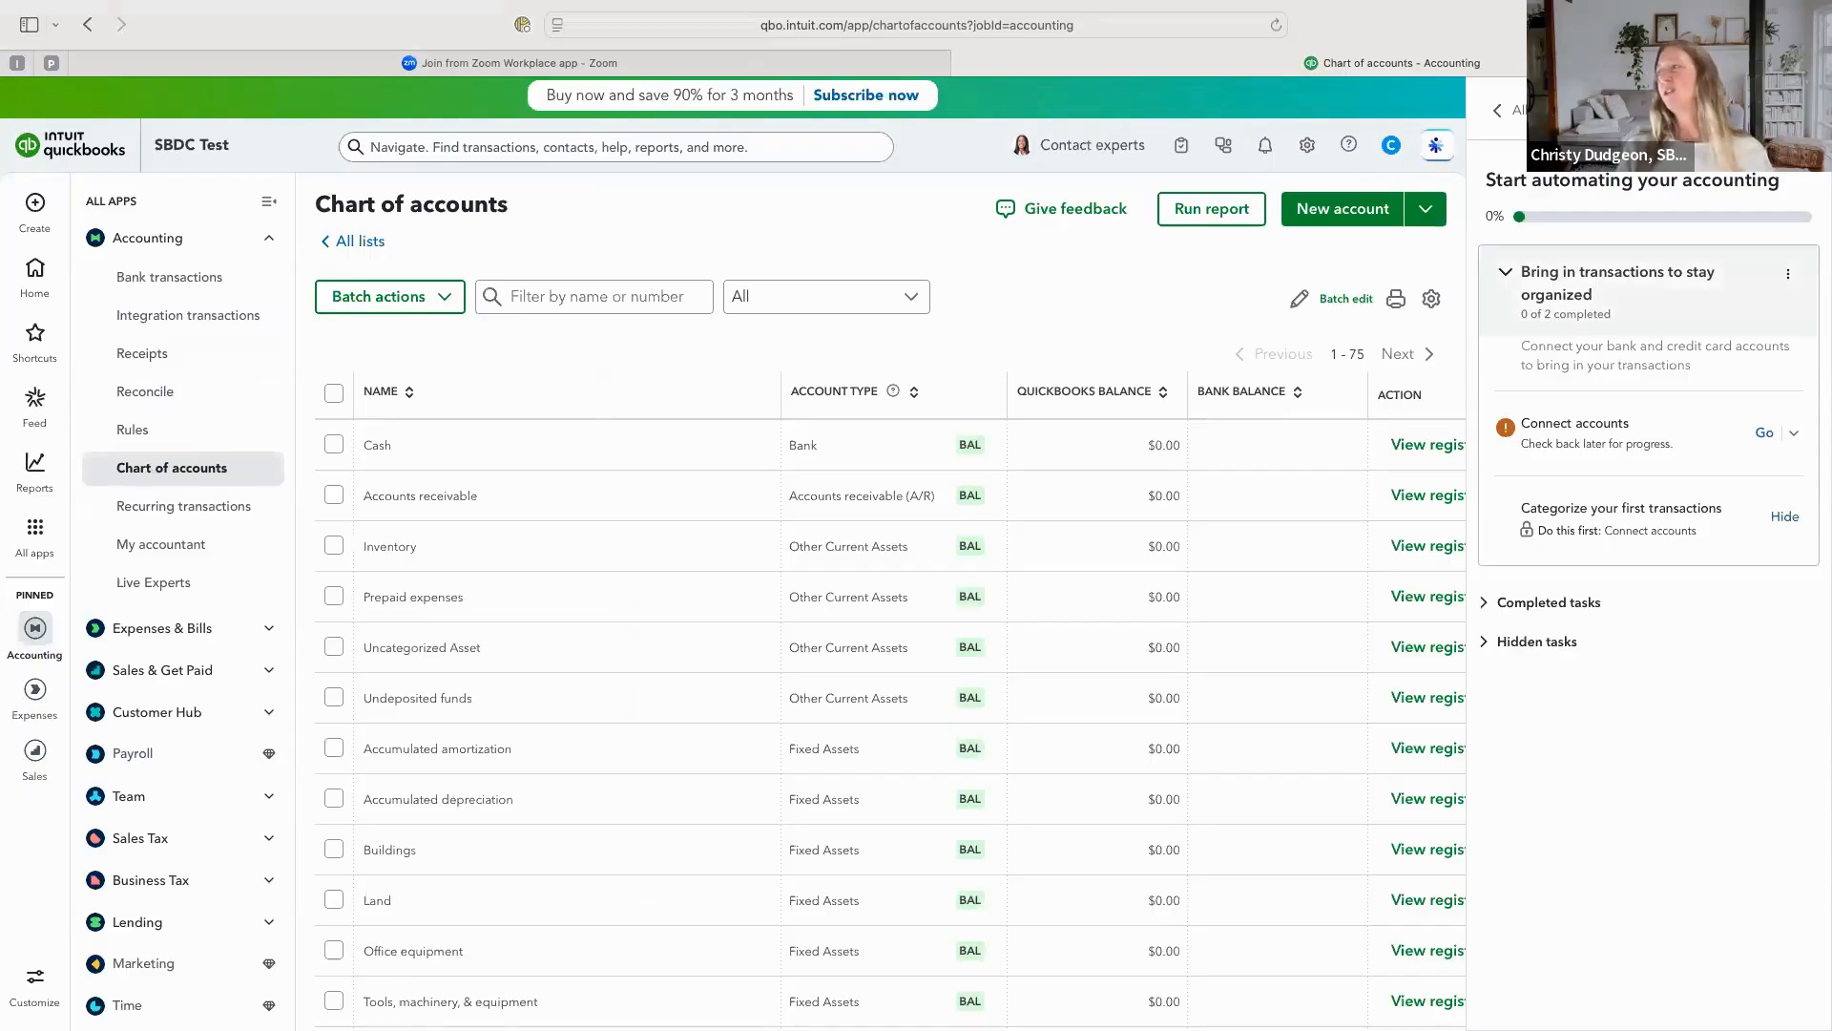
pyautogui.click(1802, 110)
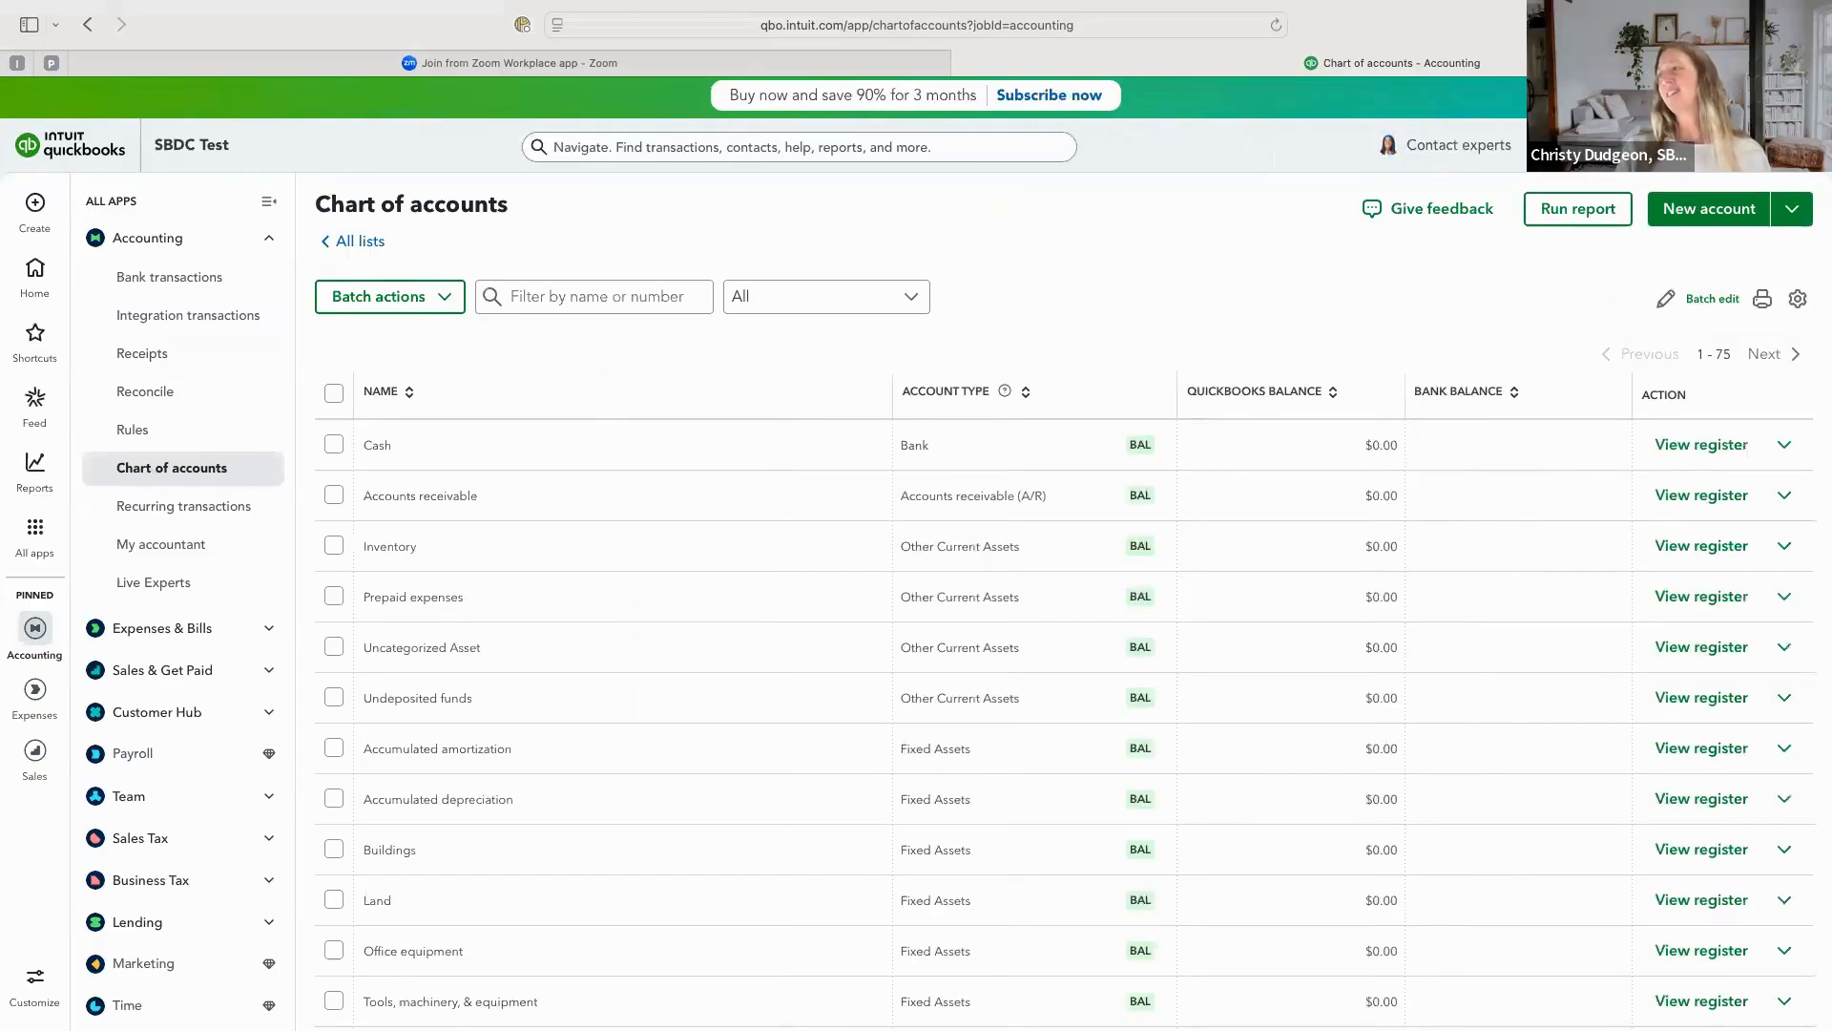
# Look through the second page of the chart of accounts and check the actions available for the Cash account.
pyautogui.click(1785, 353)
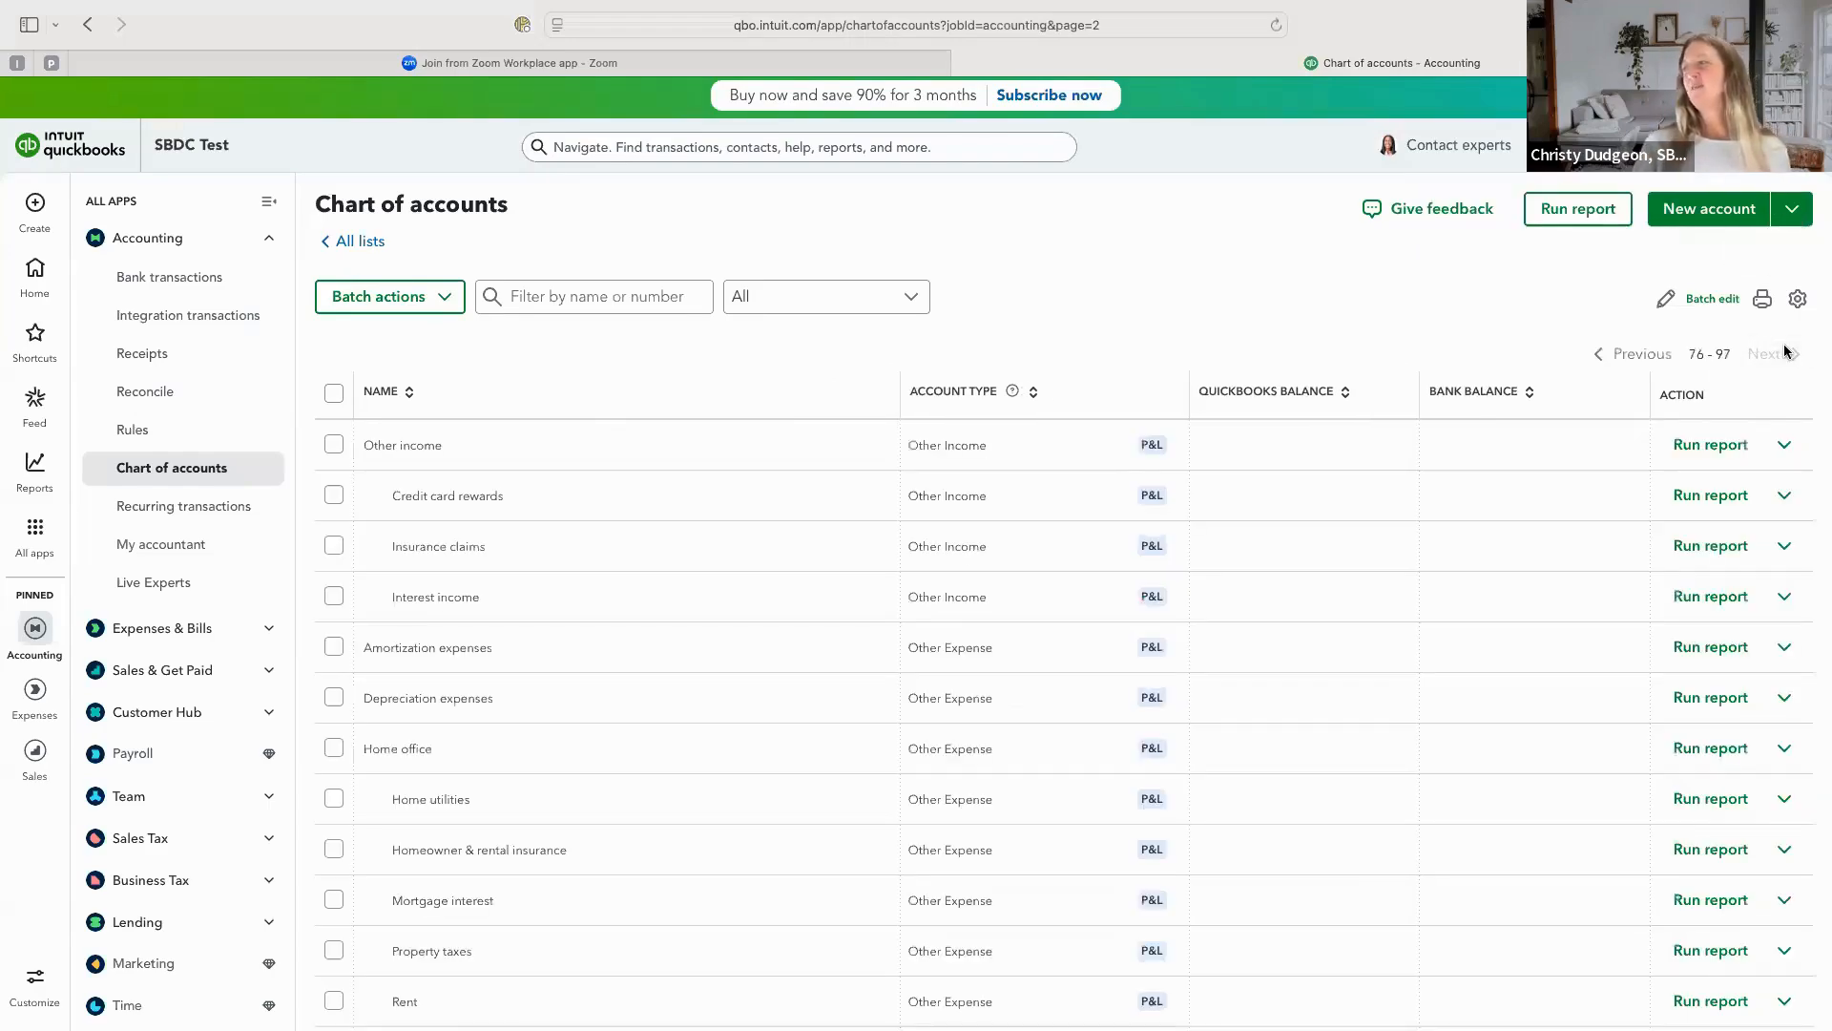
pyautogui.click(1618, 359)
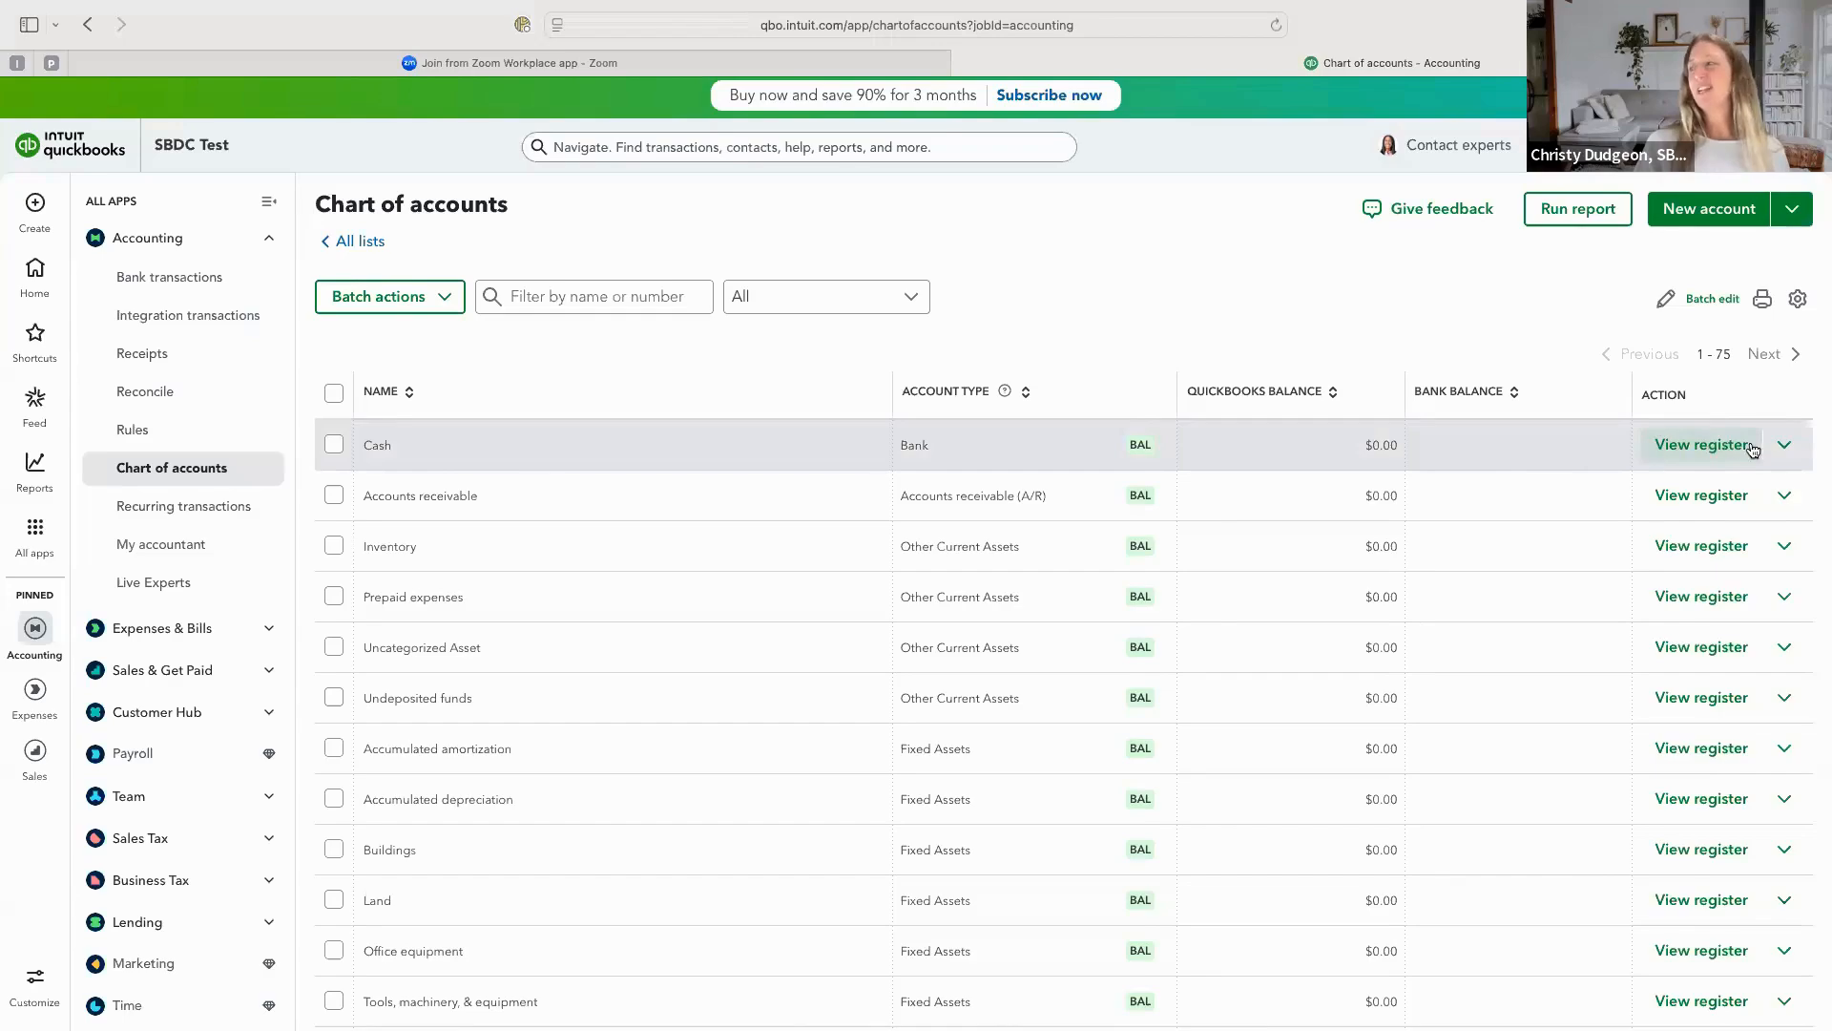
pyautogui.click(1785, 446)
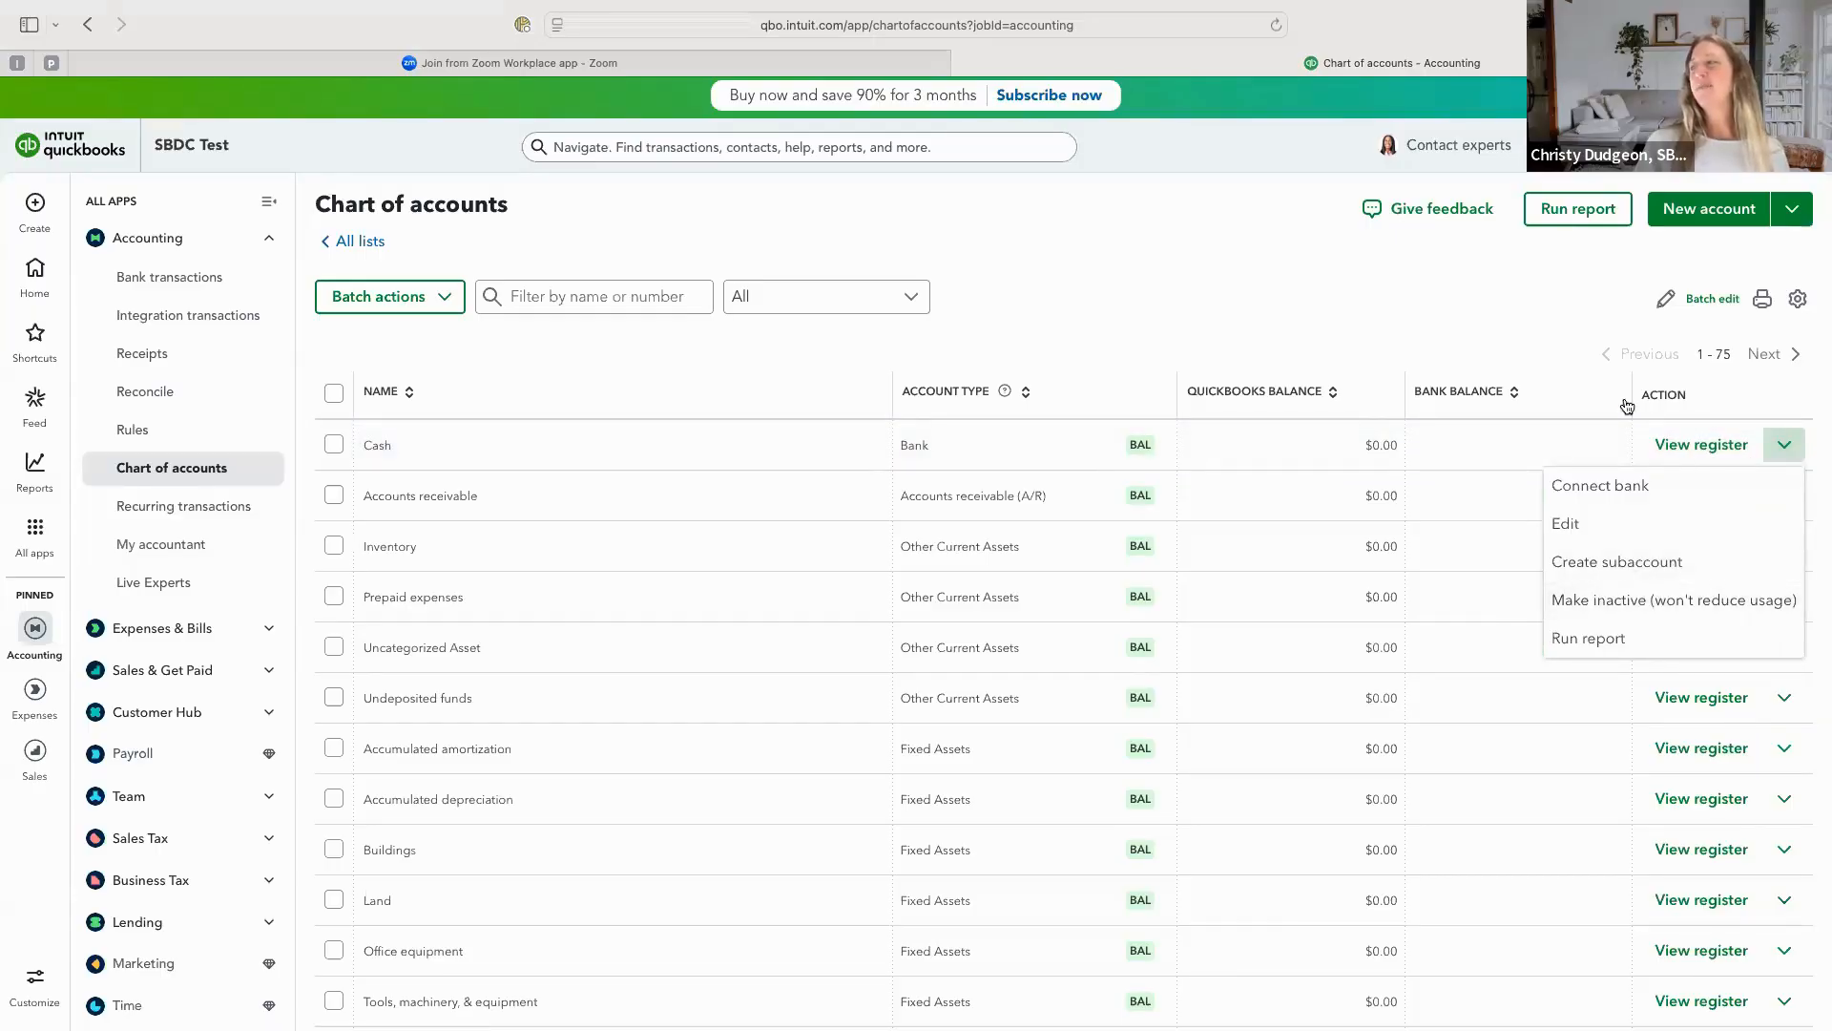
pyautogui.click(1560, 323)
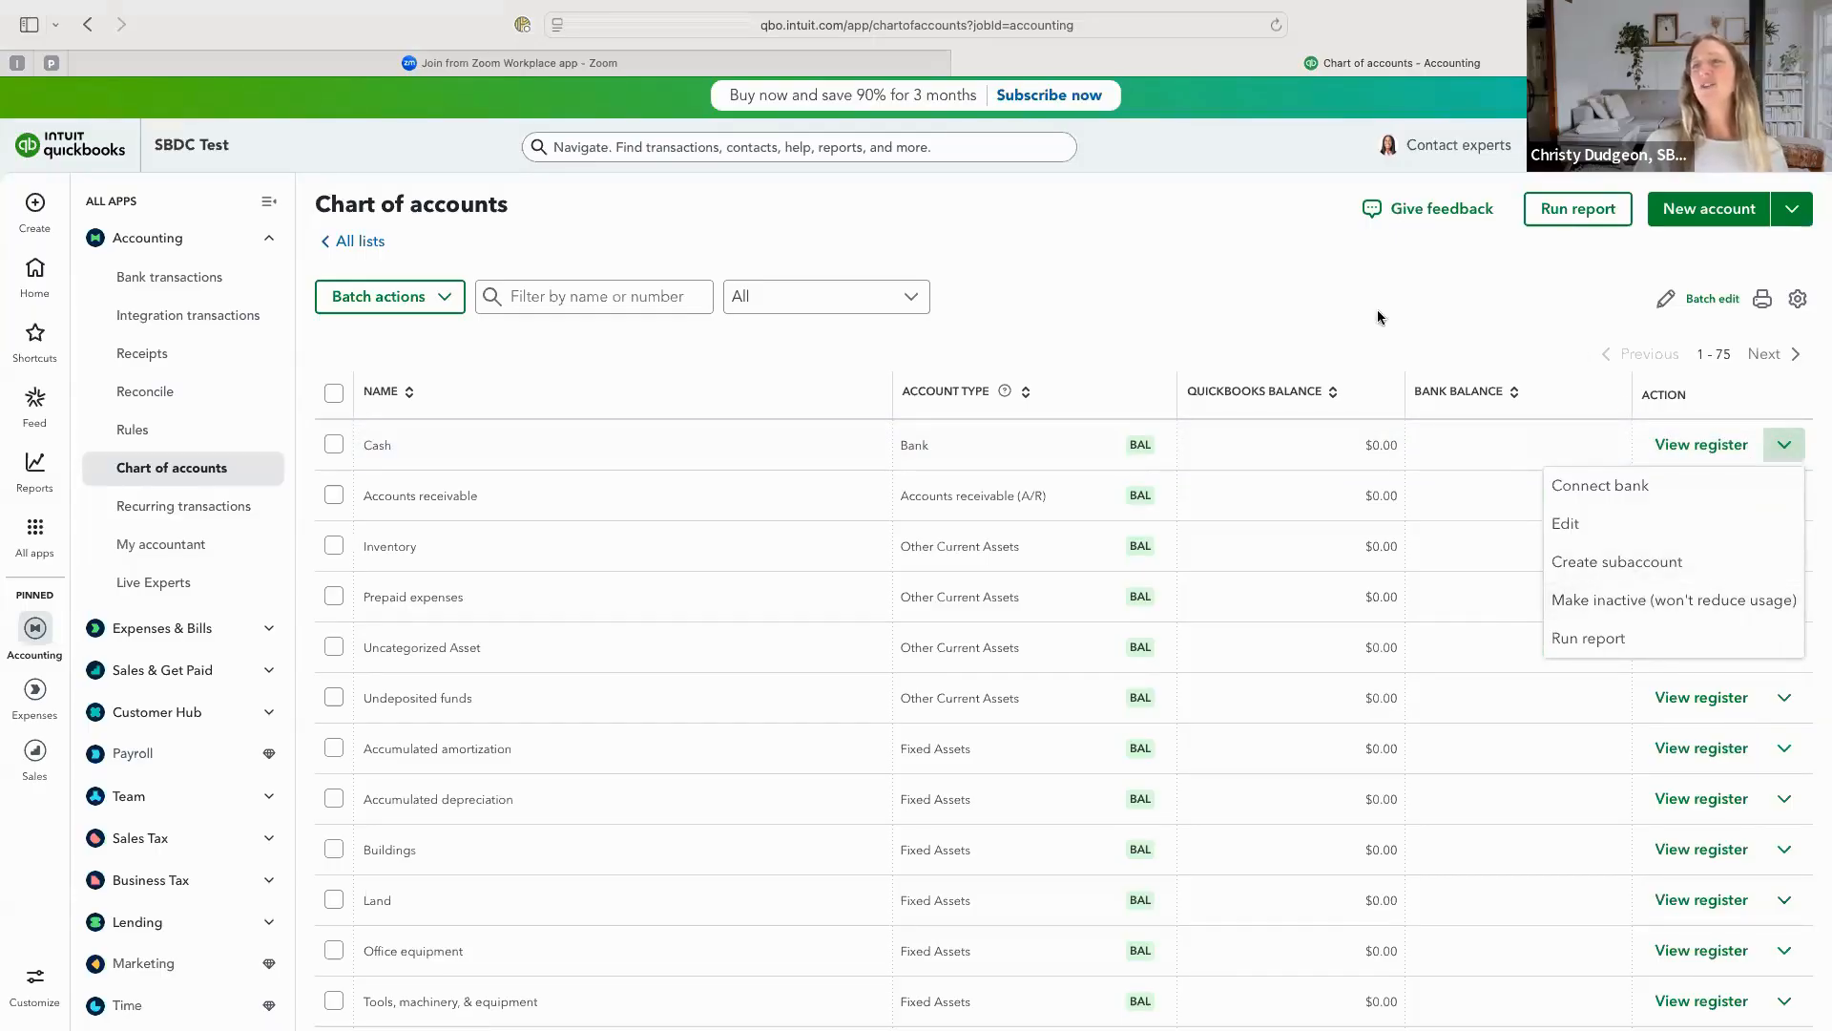
# Batch-deactivate the Cash, Inventory and Prepaid expenses accounts plus all fixed asset accounts from Accumulated amortization through Vehicles.
pyautogui.click(334, 446)
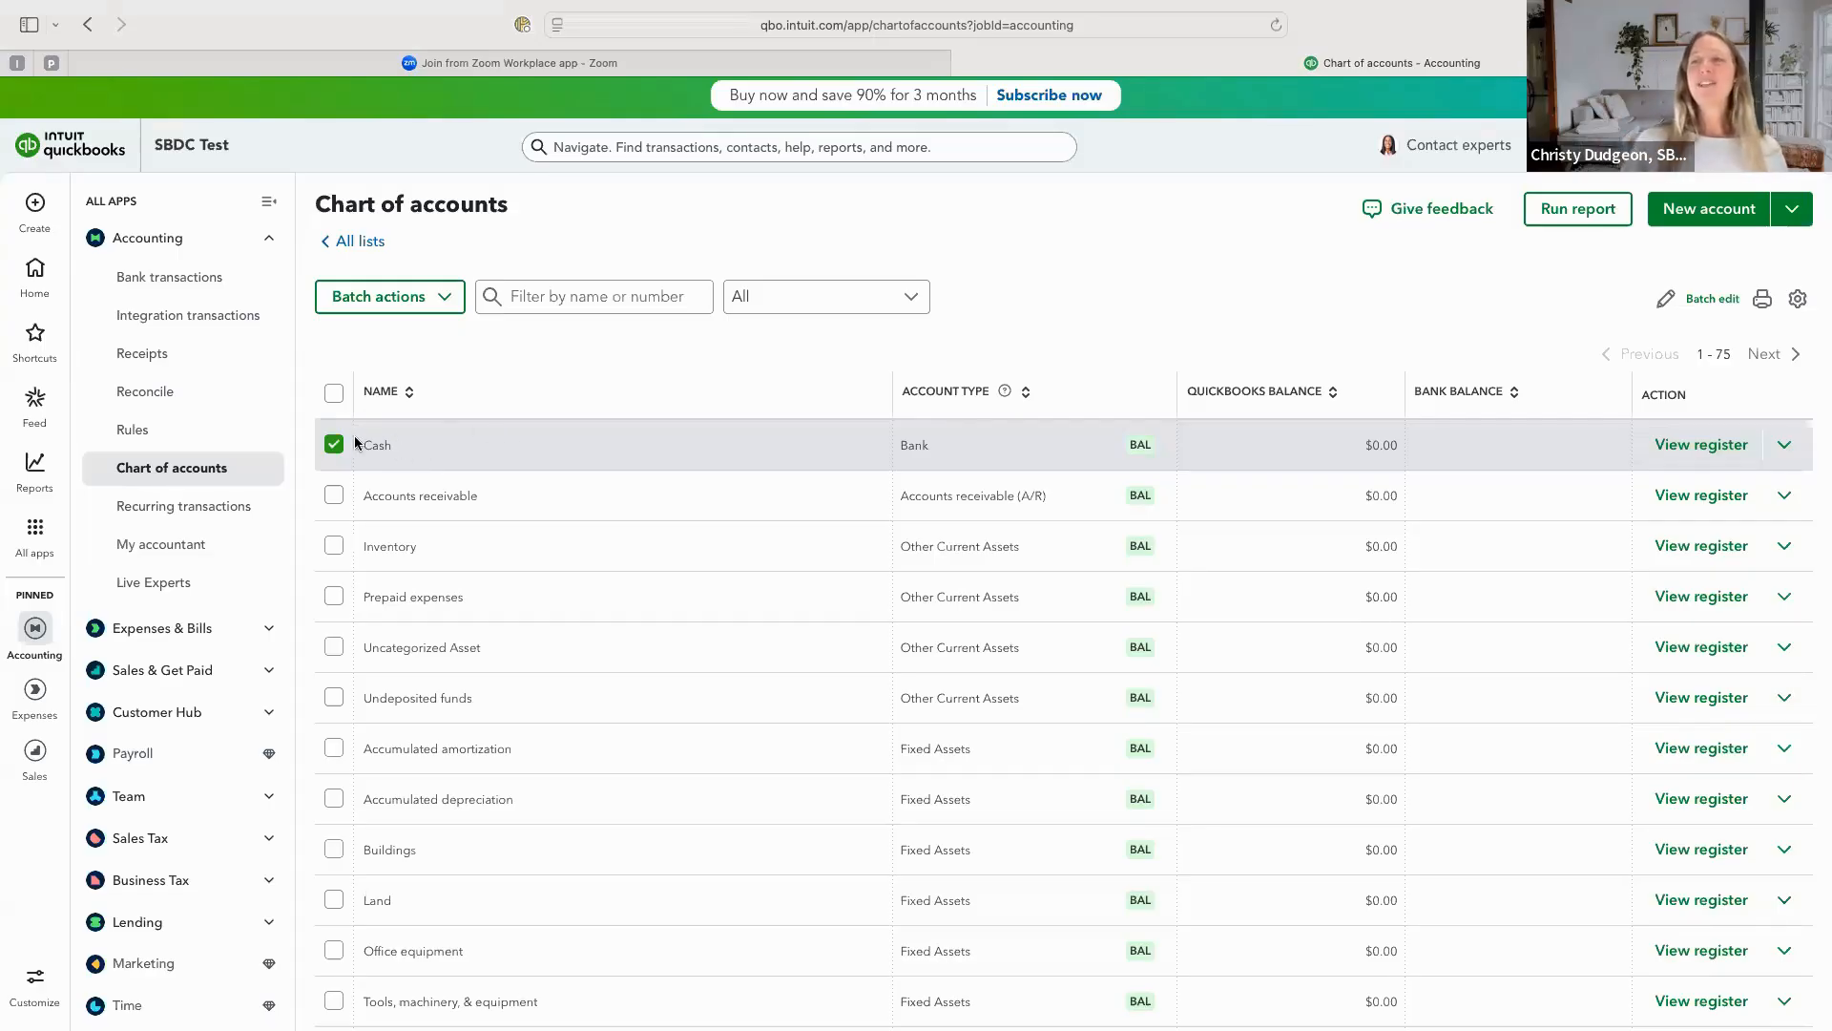
pyautogui.click(334, 545)
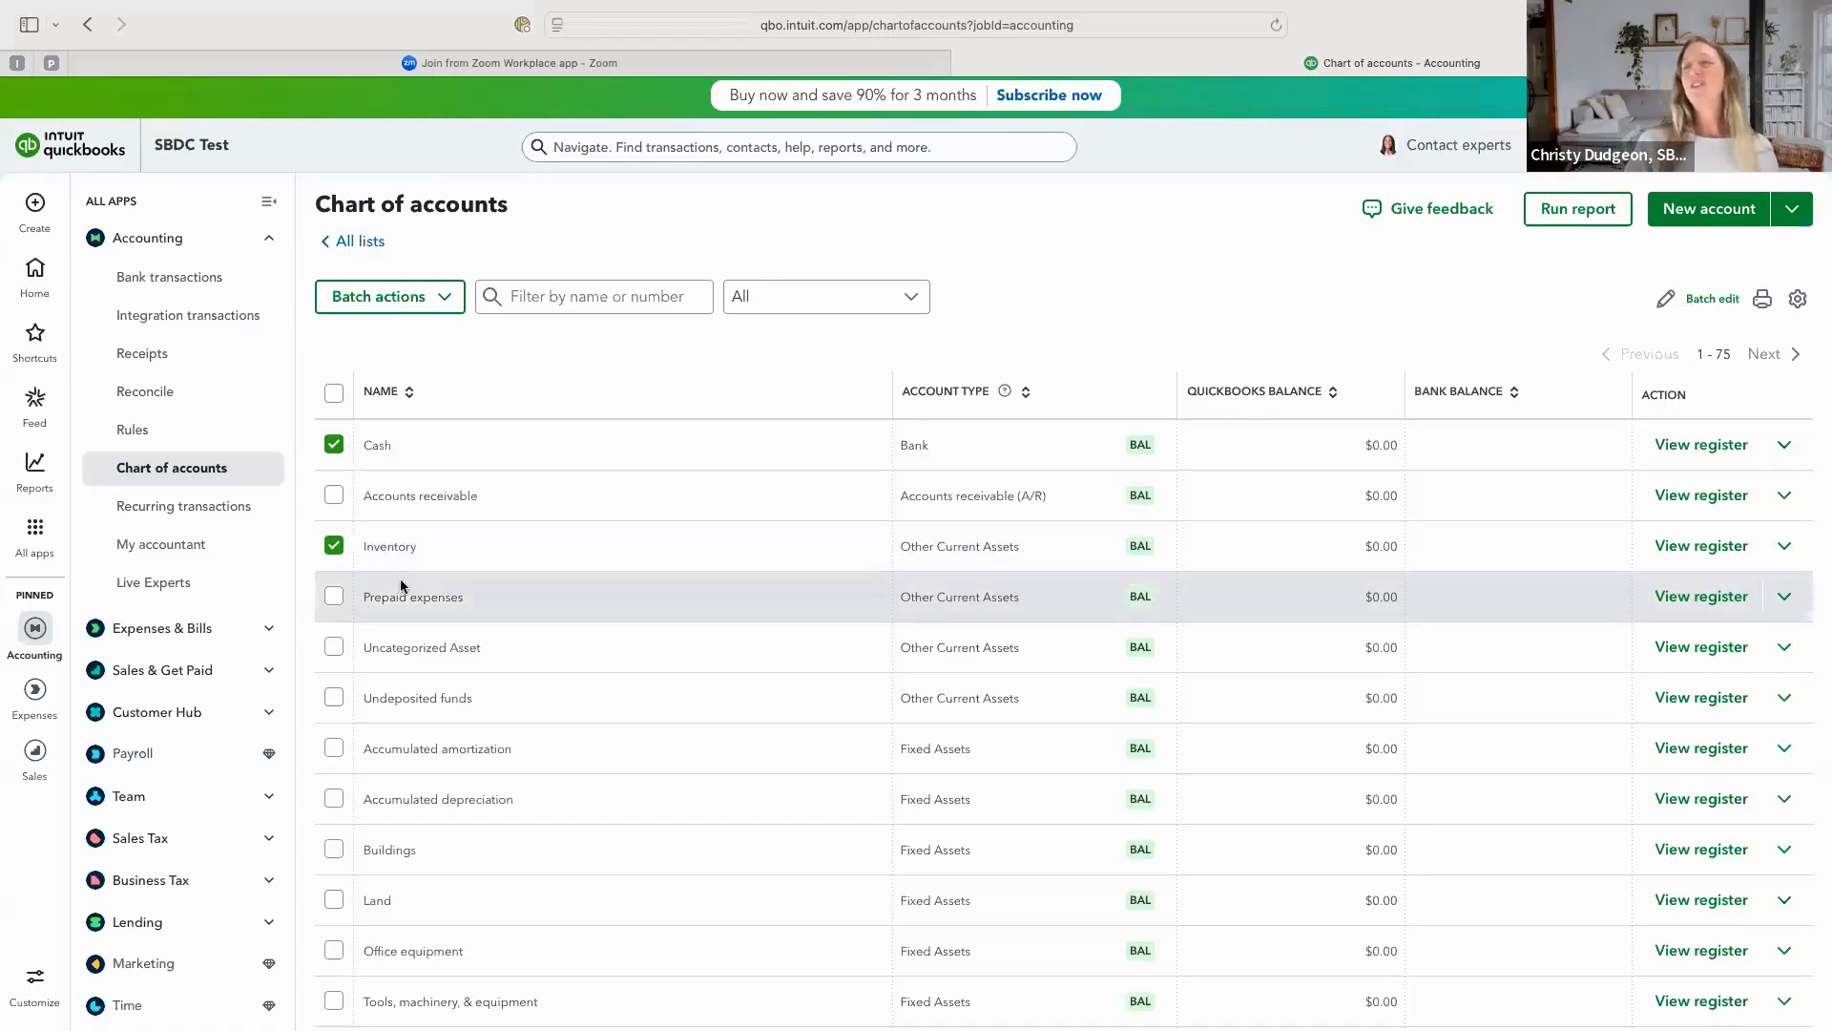
pyautogui.click(334, 596)
pyautogui.scroll(-2, 433, 559)
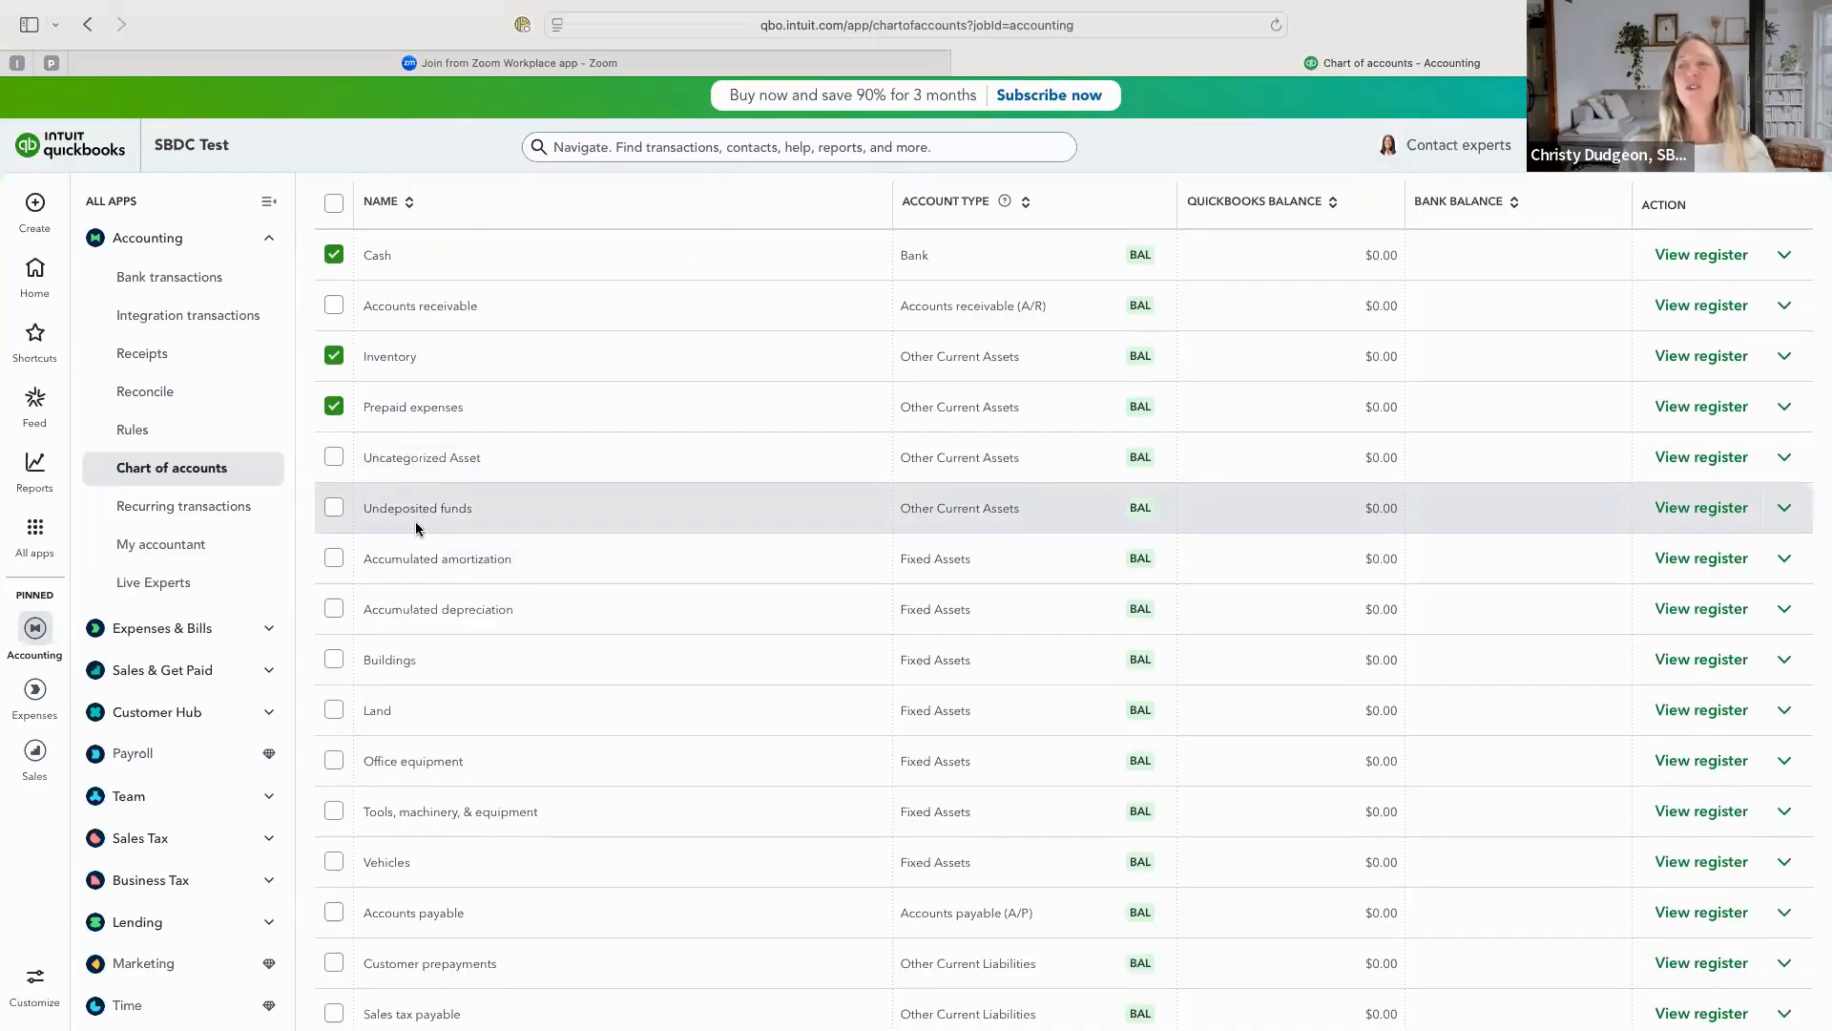
pyautogui.click(334, 559)
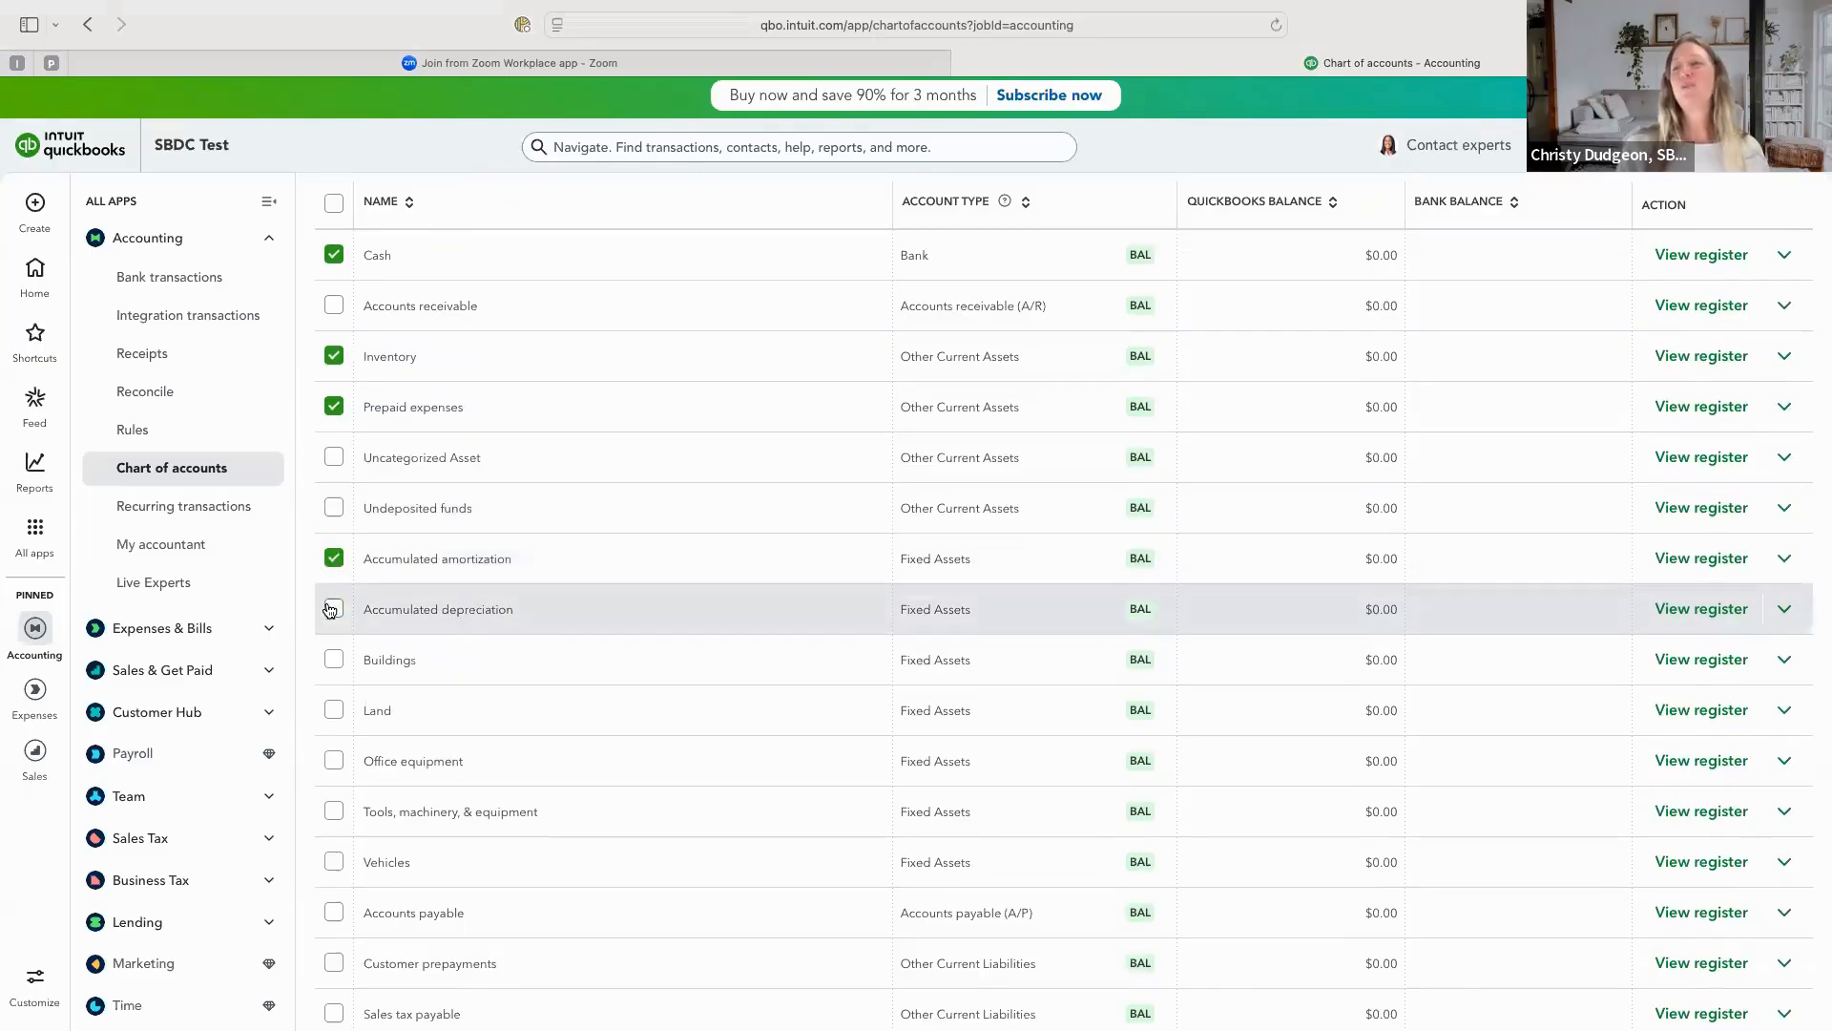
pyautogui.click(332, 610)
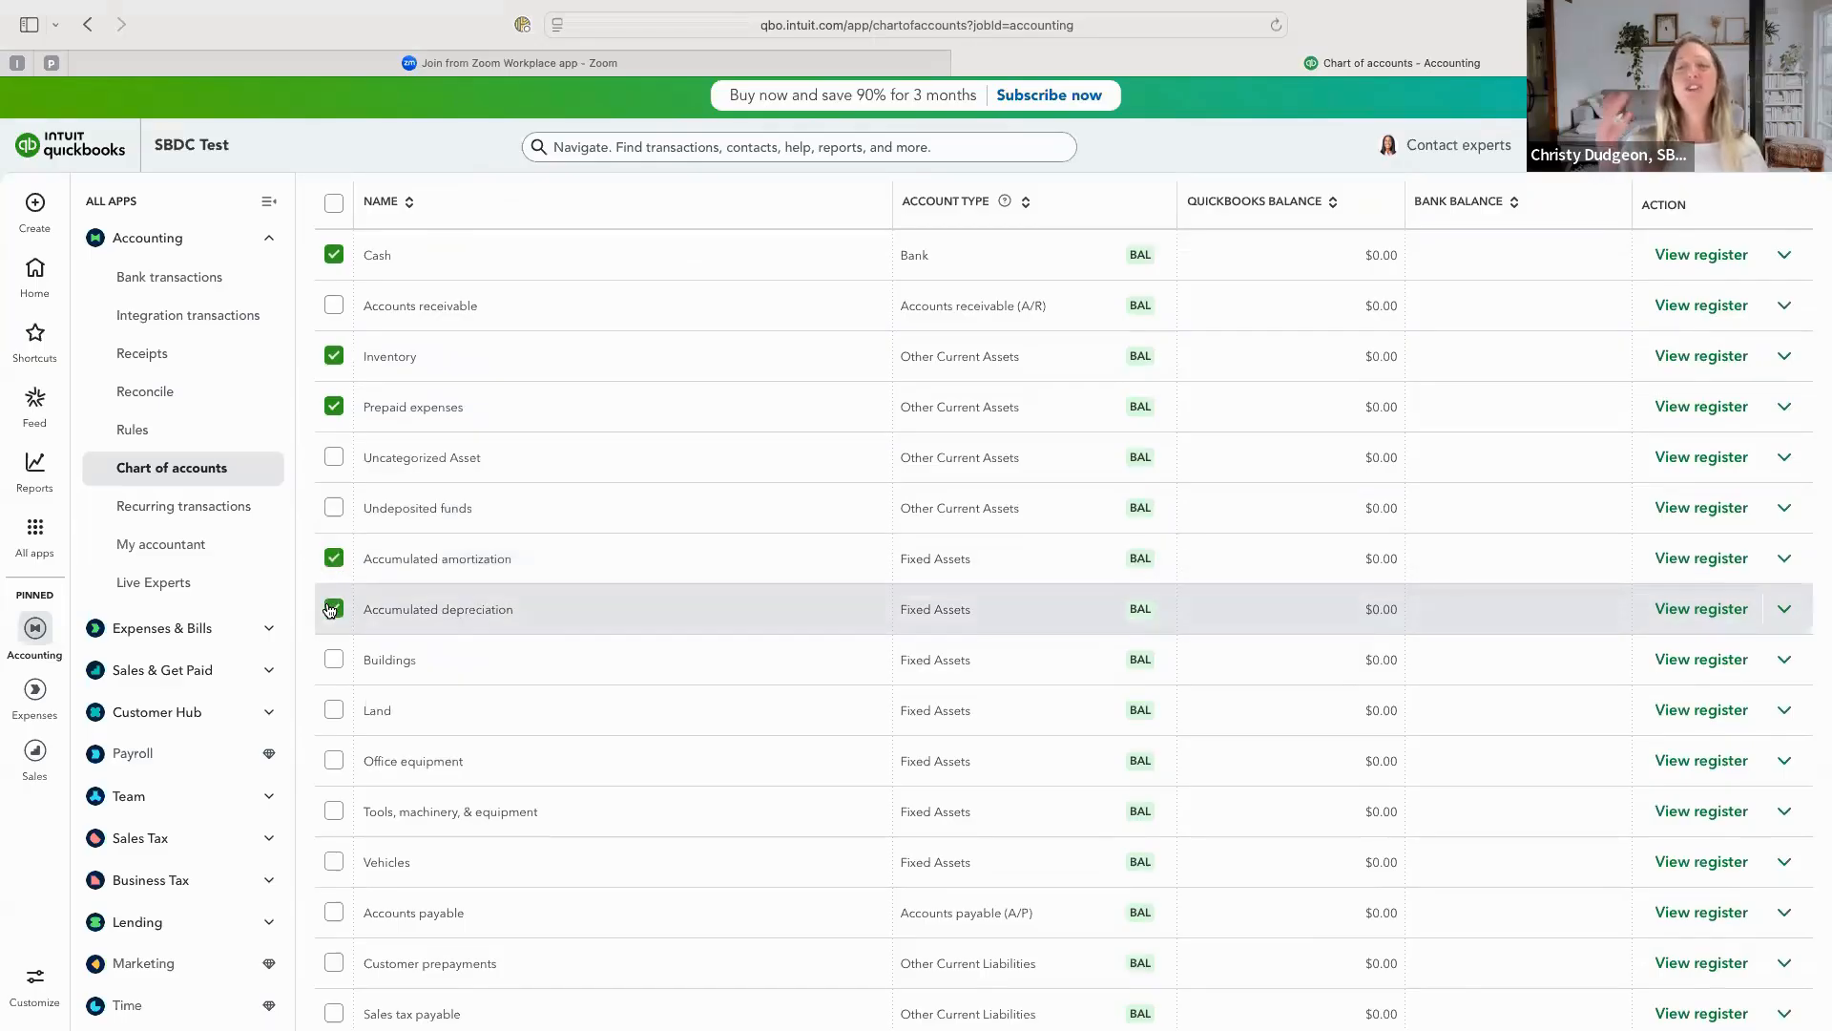
pyautogui.click(333, 660)
pyautogui.click(334, 711)
pyautogui.scroll(-3, 336, 717)
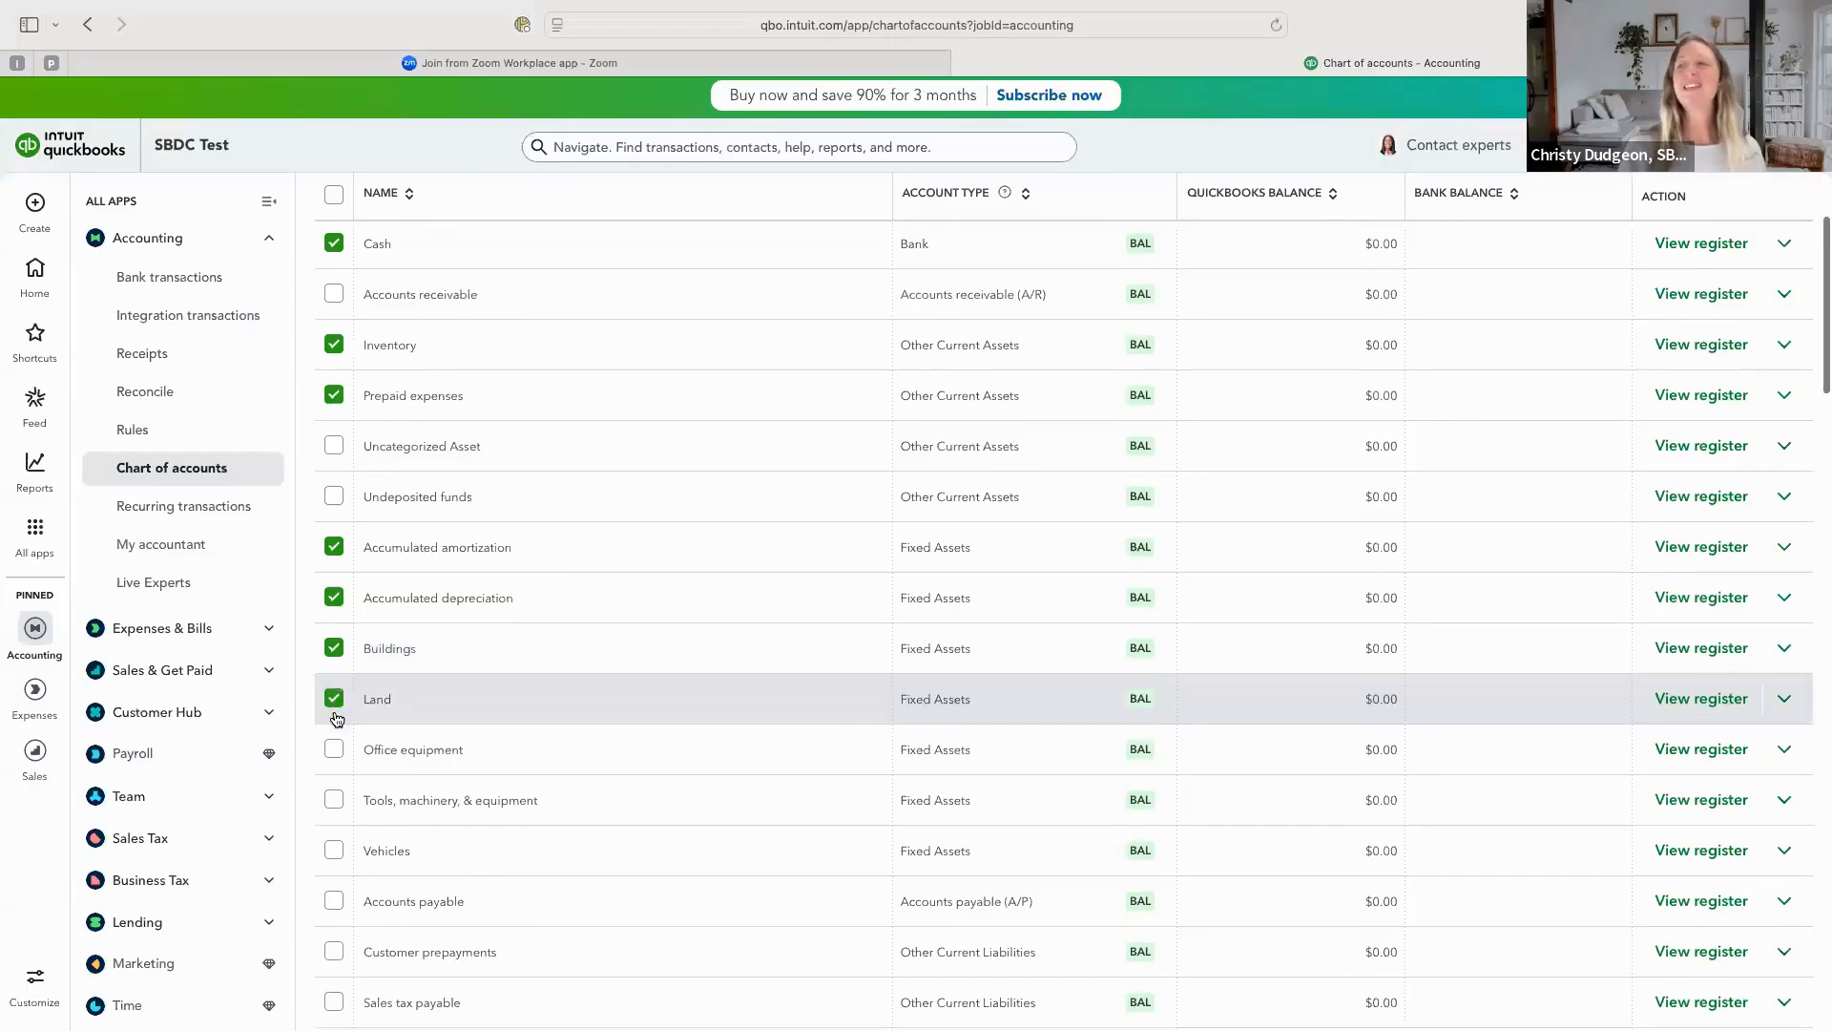
pyautogui.click(334, 601)
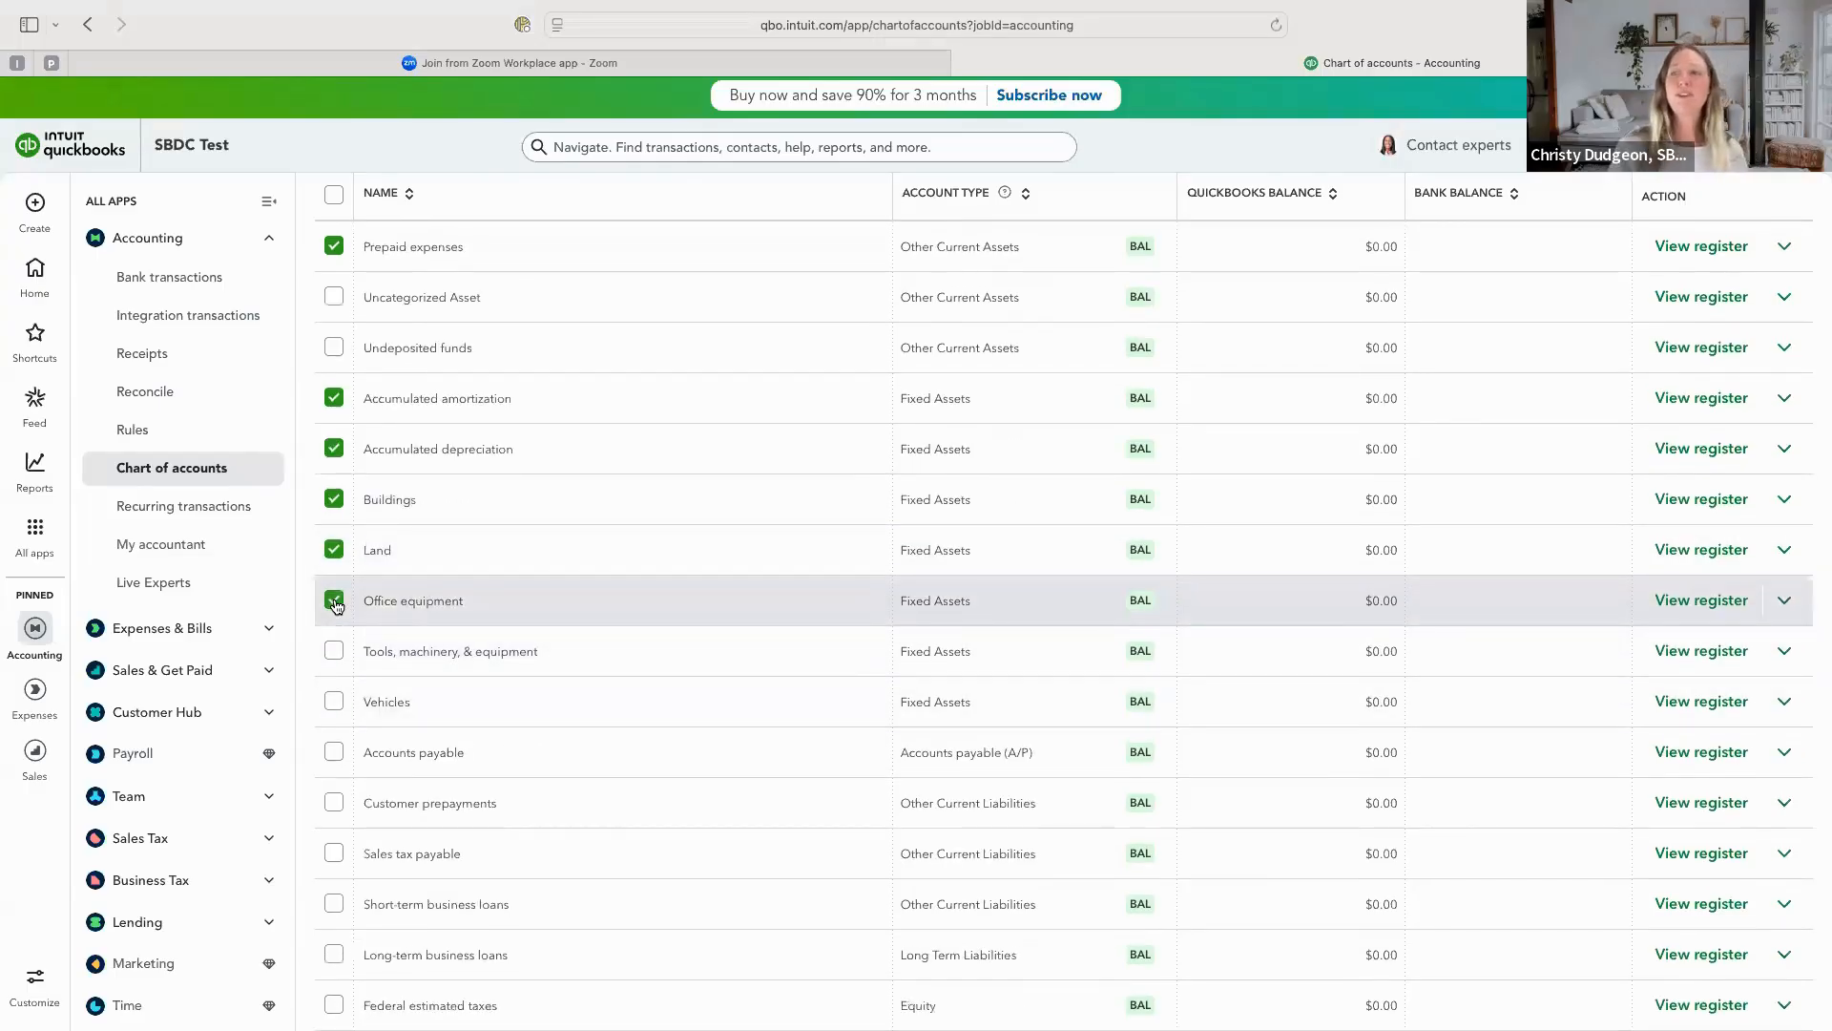
pyautogui.click(334, 657)
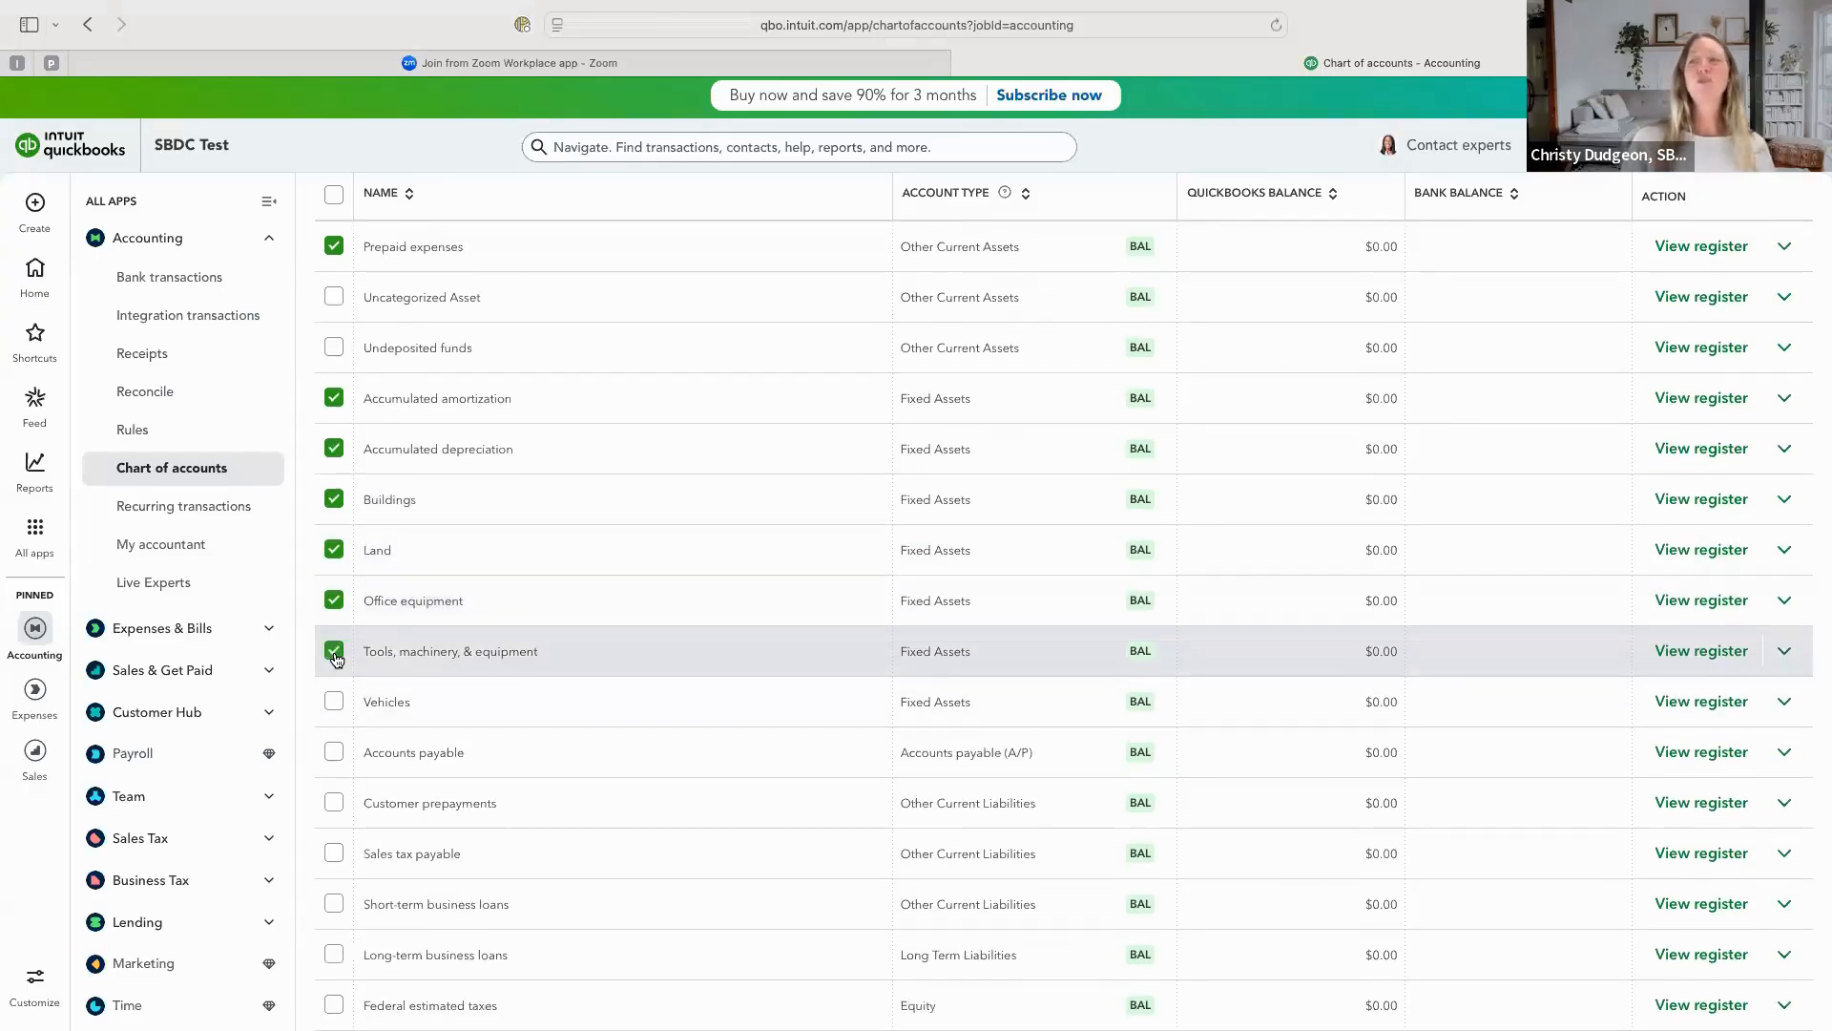
pyautogui.click(334, 704)
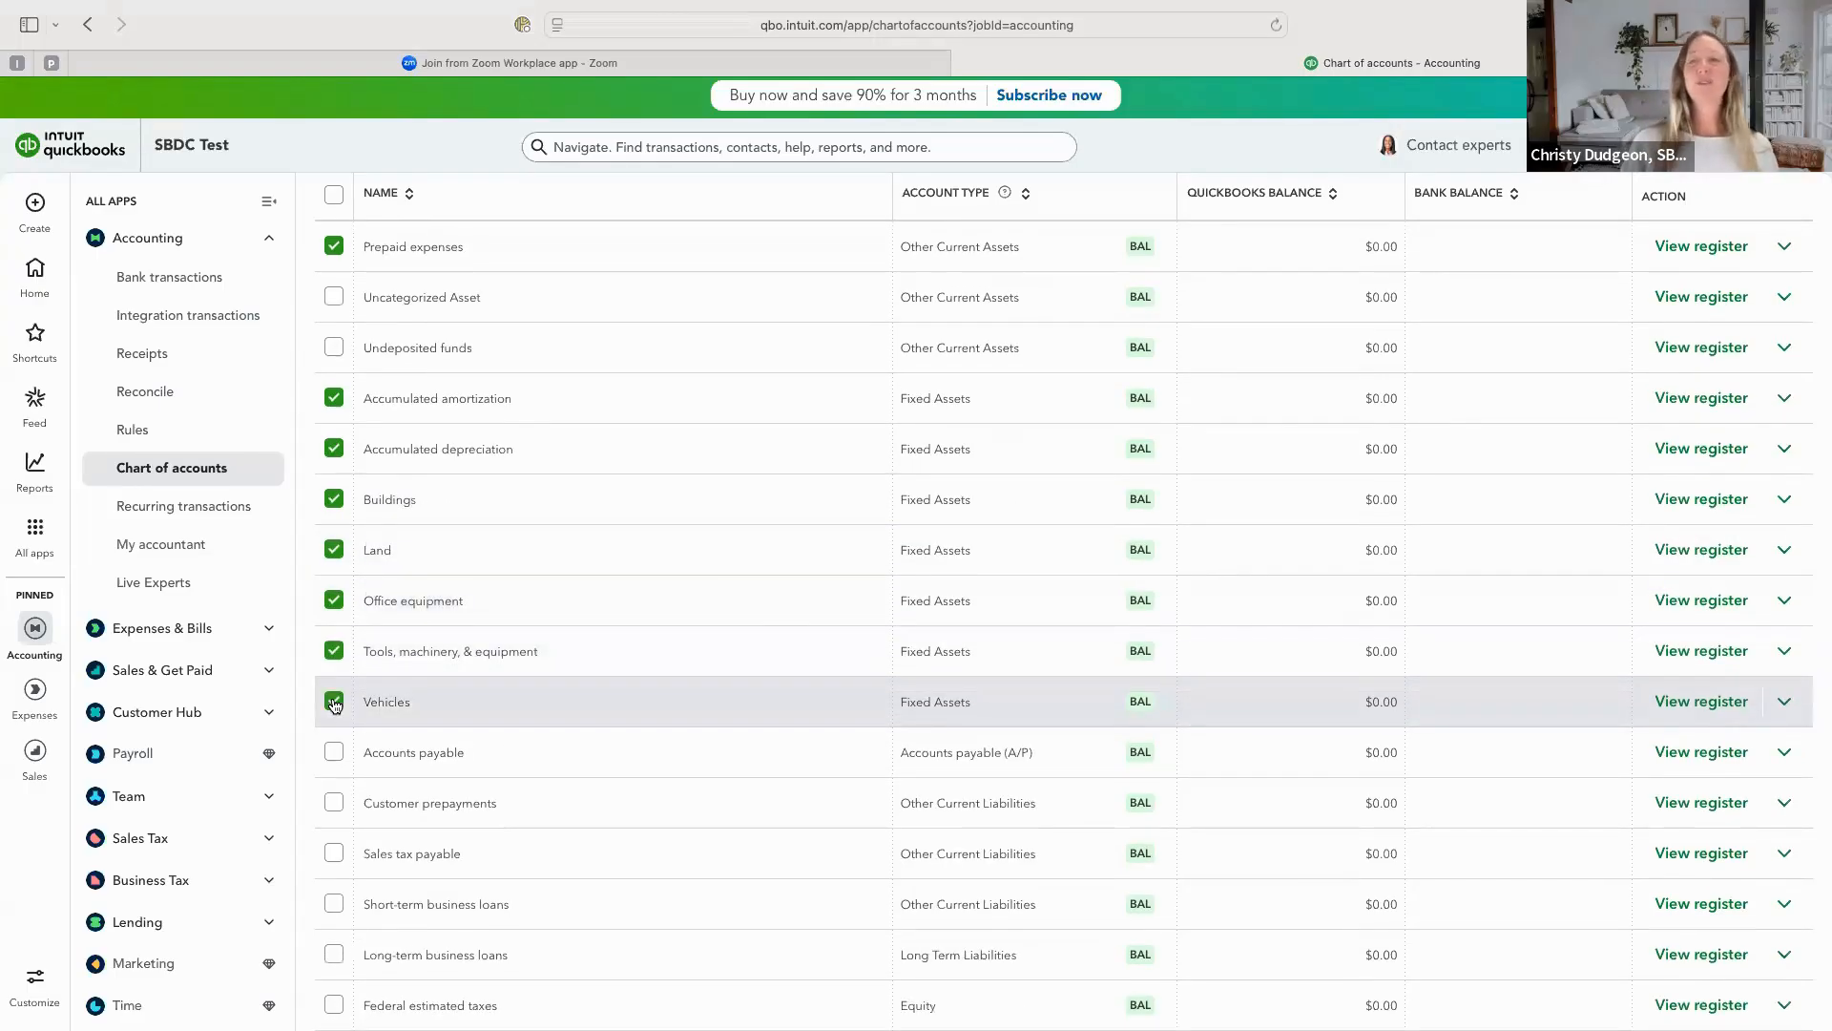
pyautogui.scroll(-1, 332, 704)
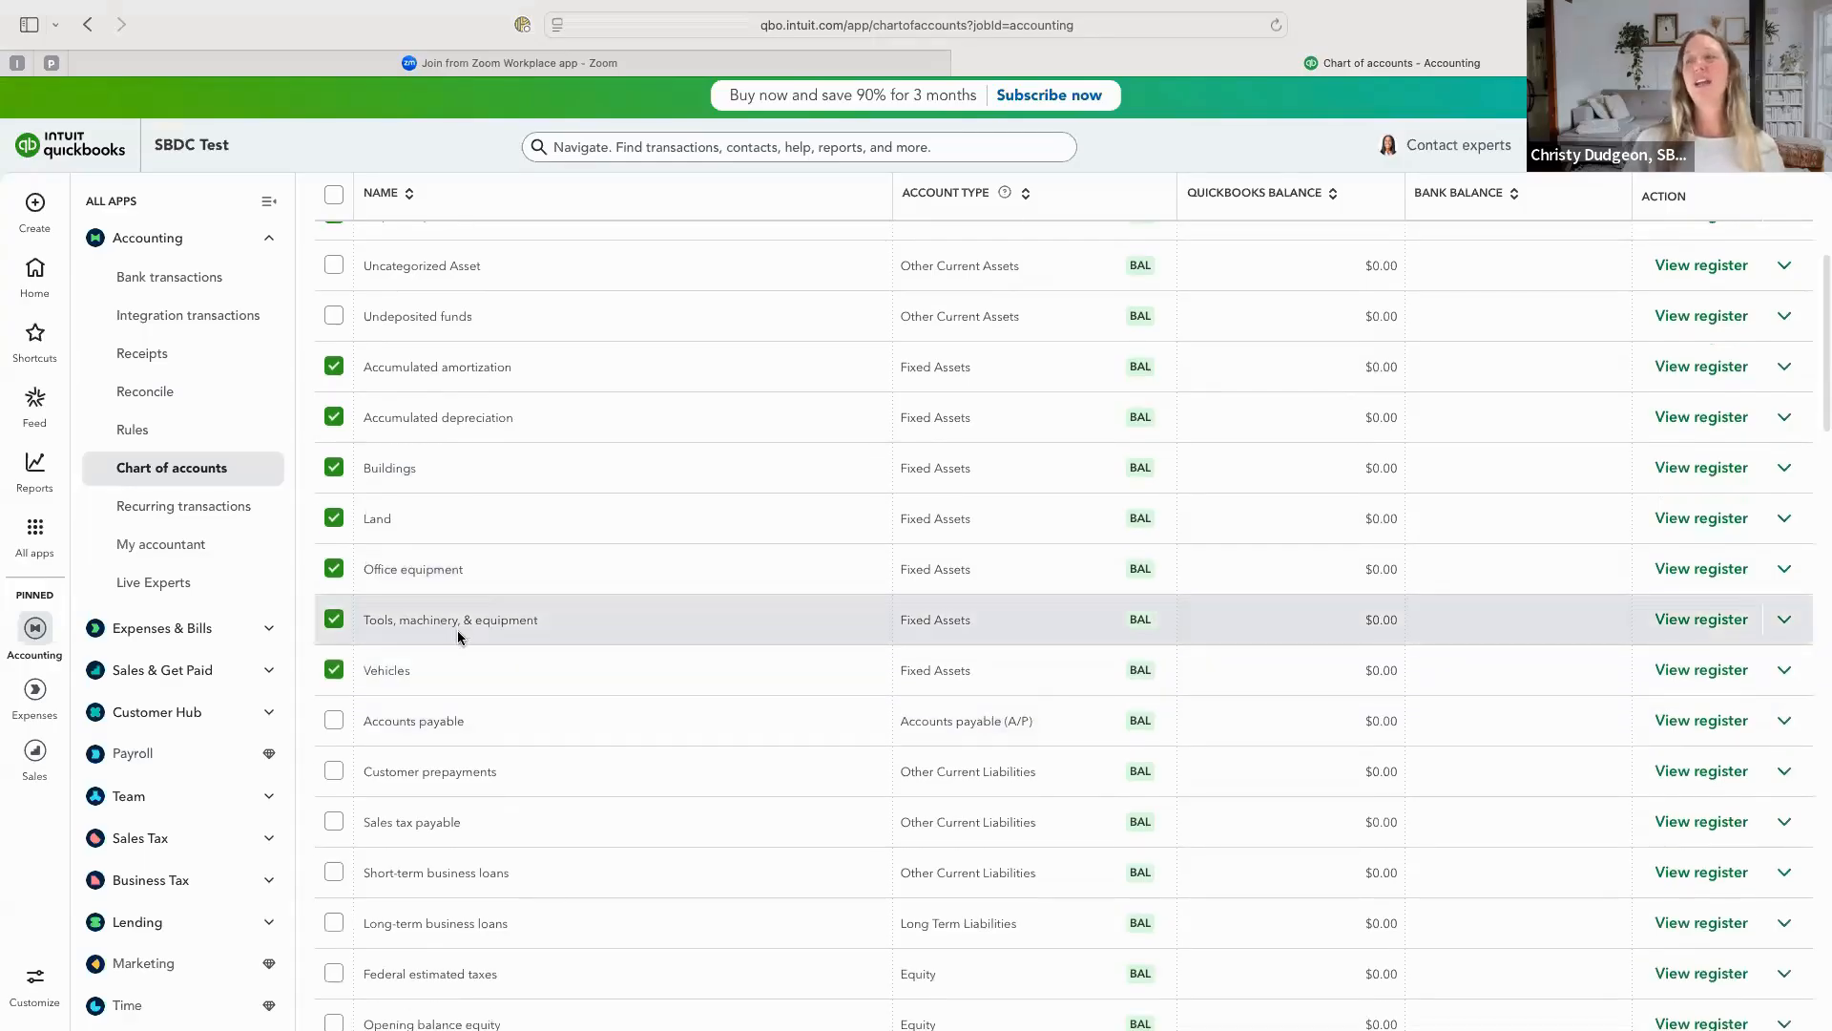
pyautogui.scroll(4, 456, 630)
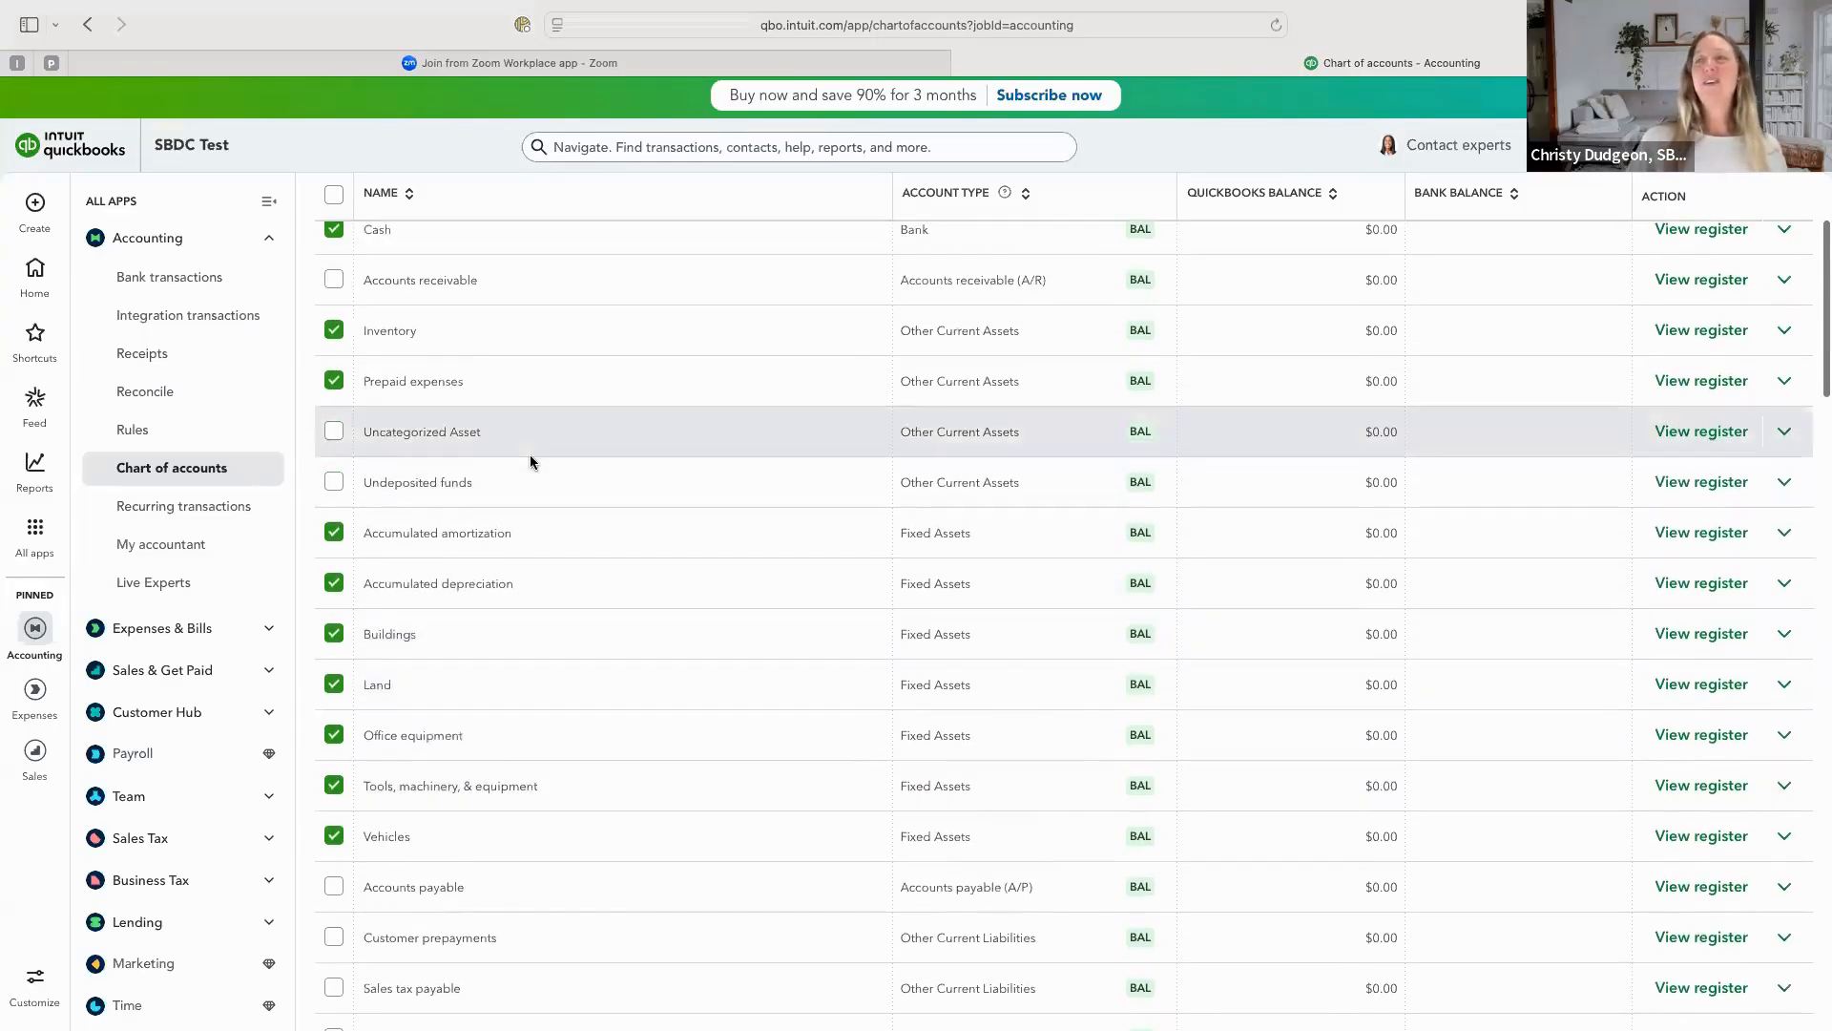
pyautogui.scroll(4, 530, 454)
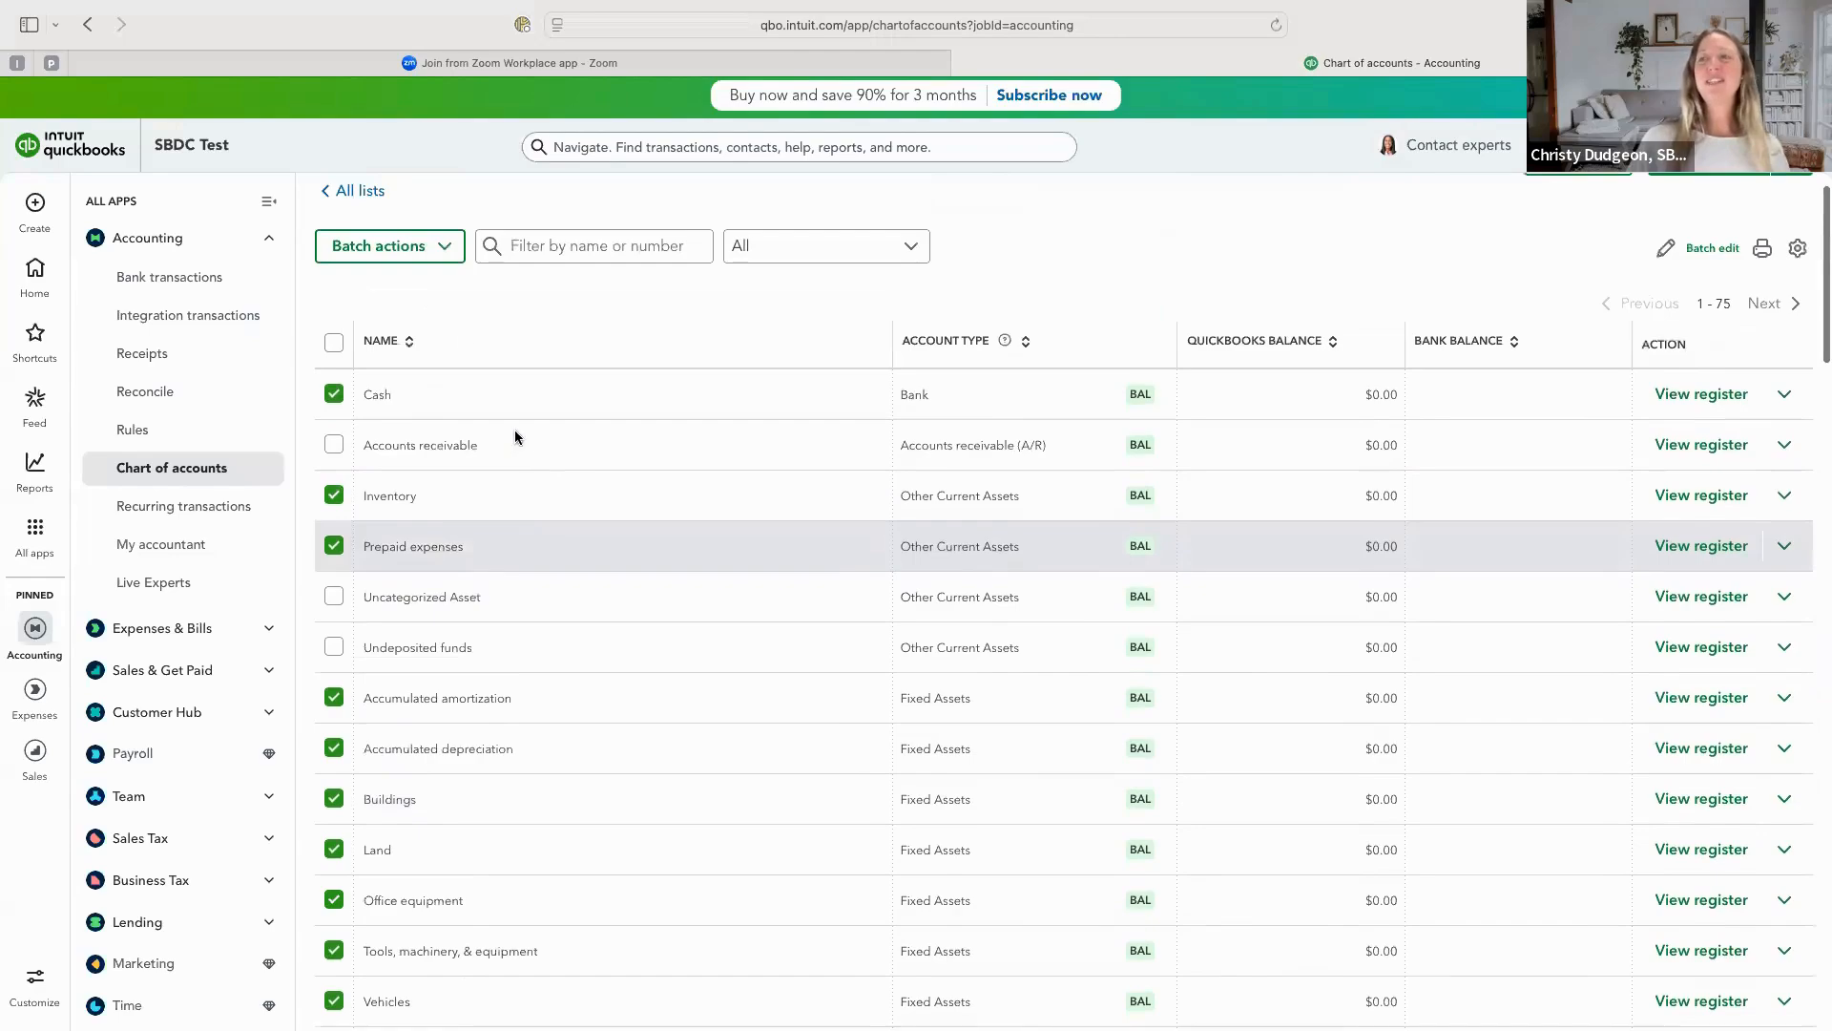
pyautogui.click(434, 248)
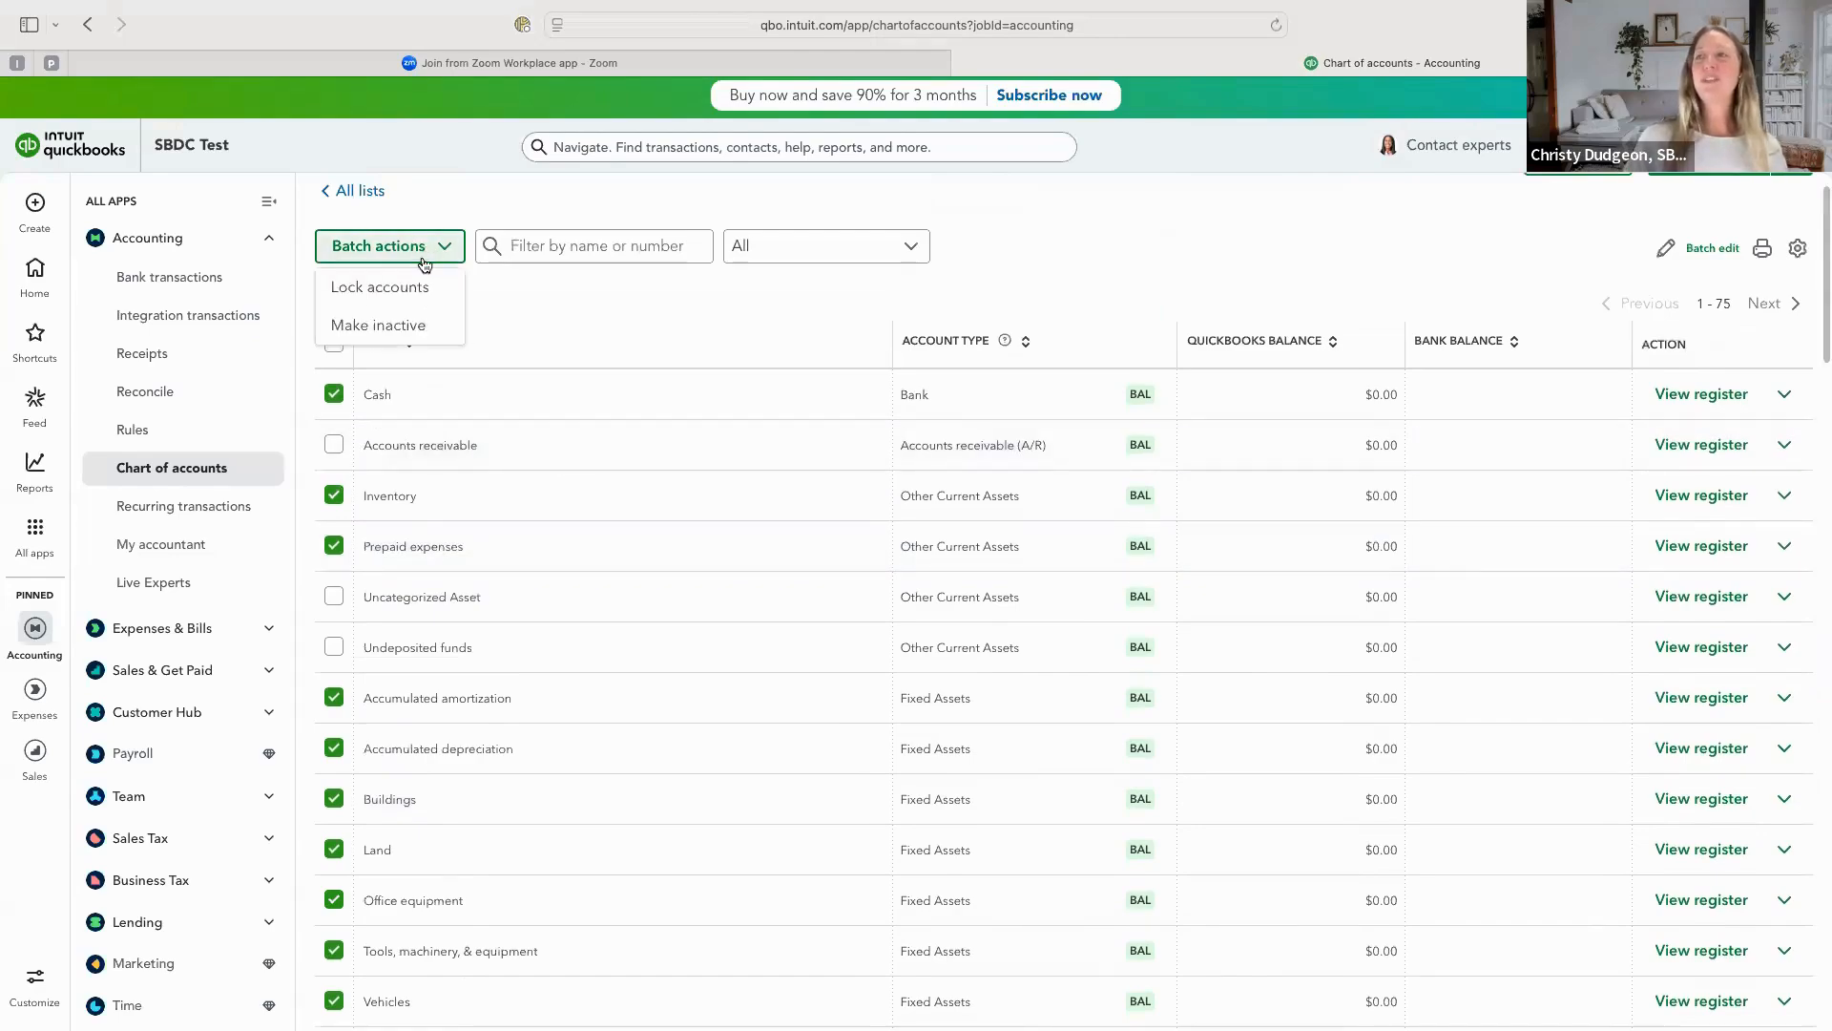
pyautogui.click(397, 330)
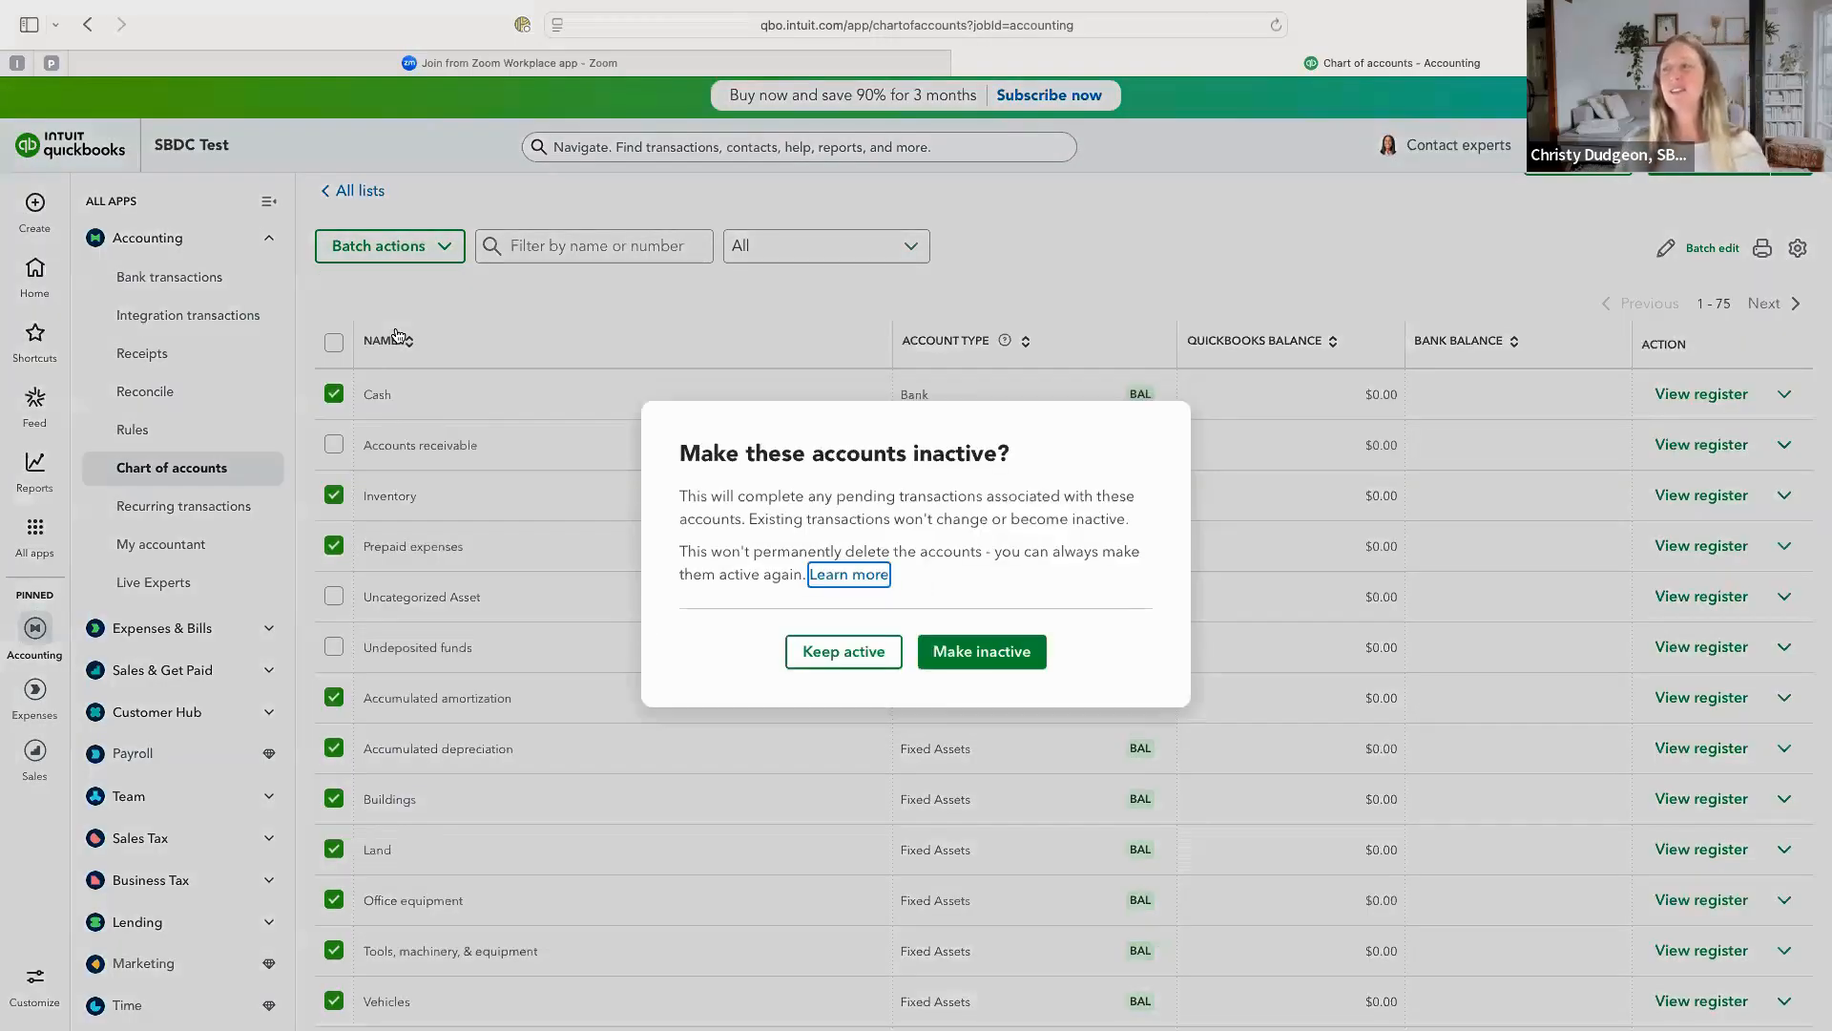
pyautogui.click(987, 662)
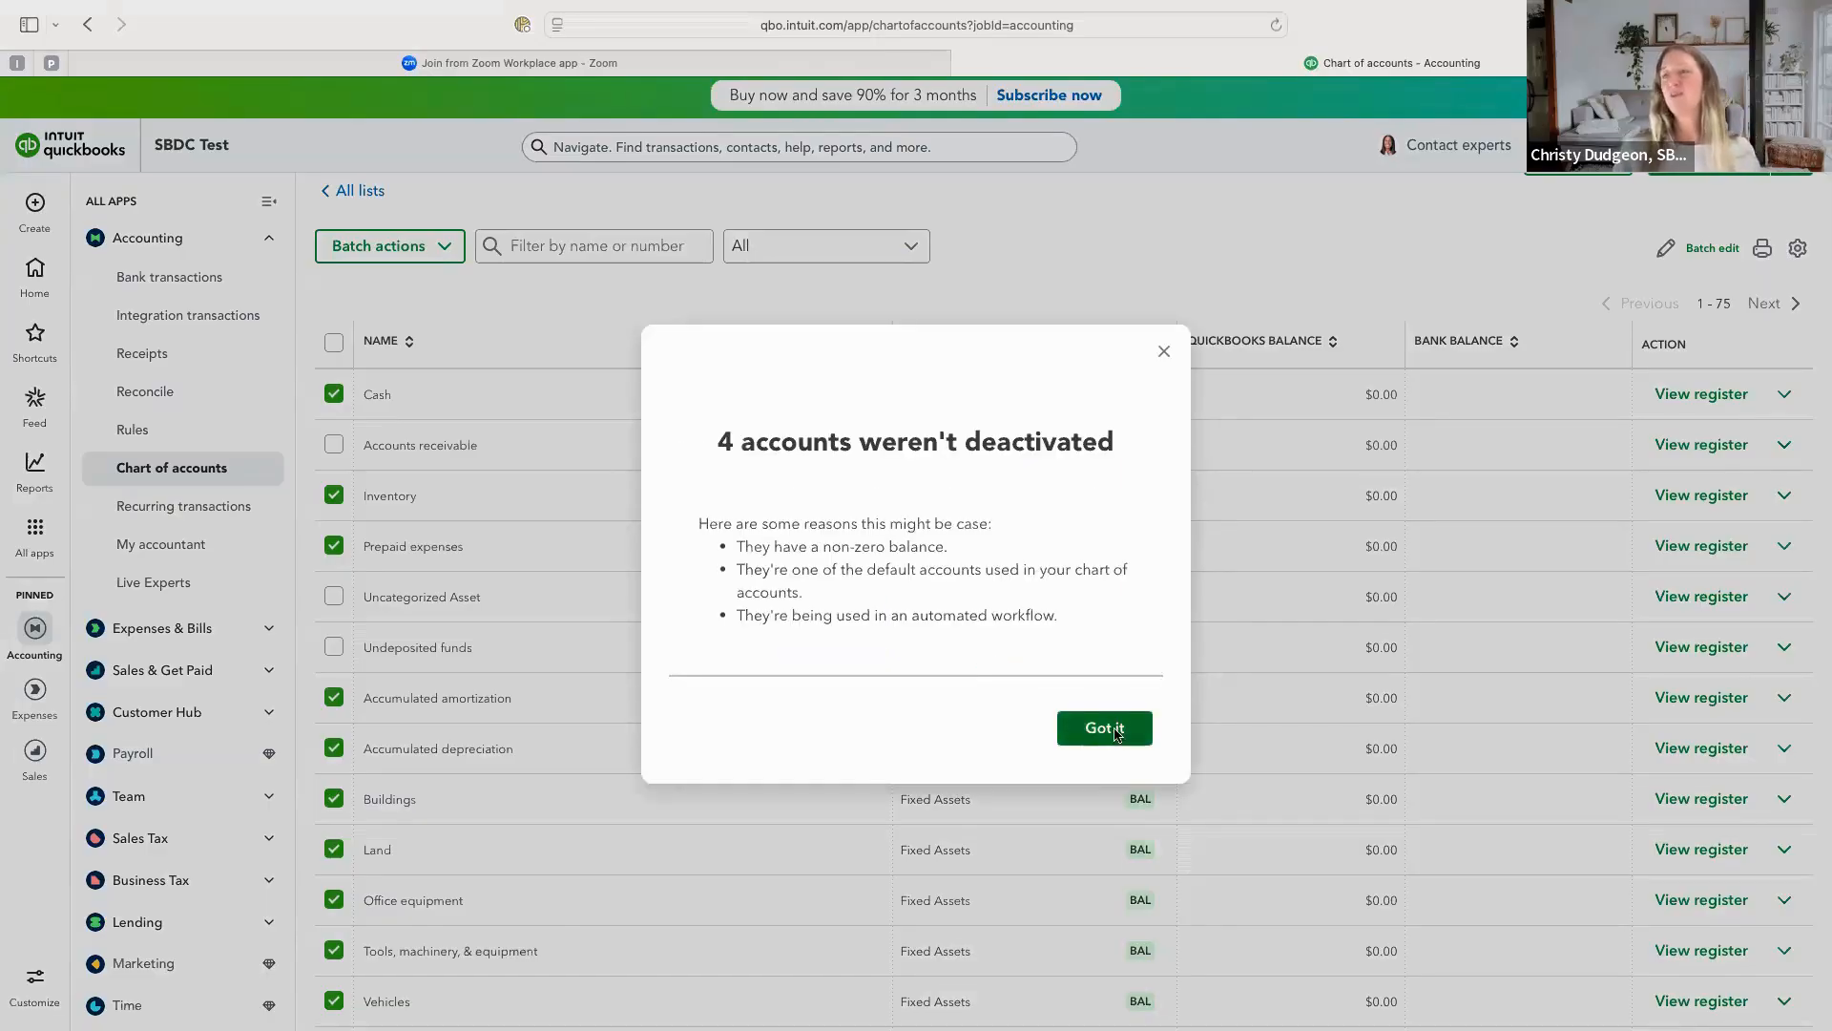
pyautogui.click(1114, 730)
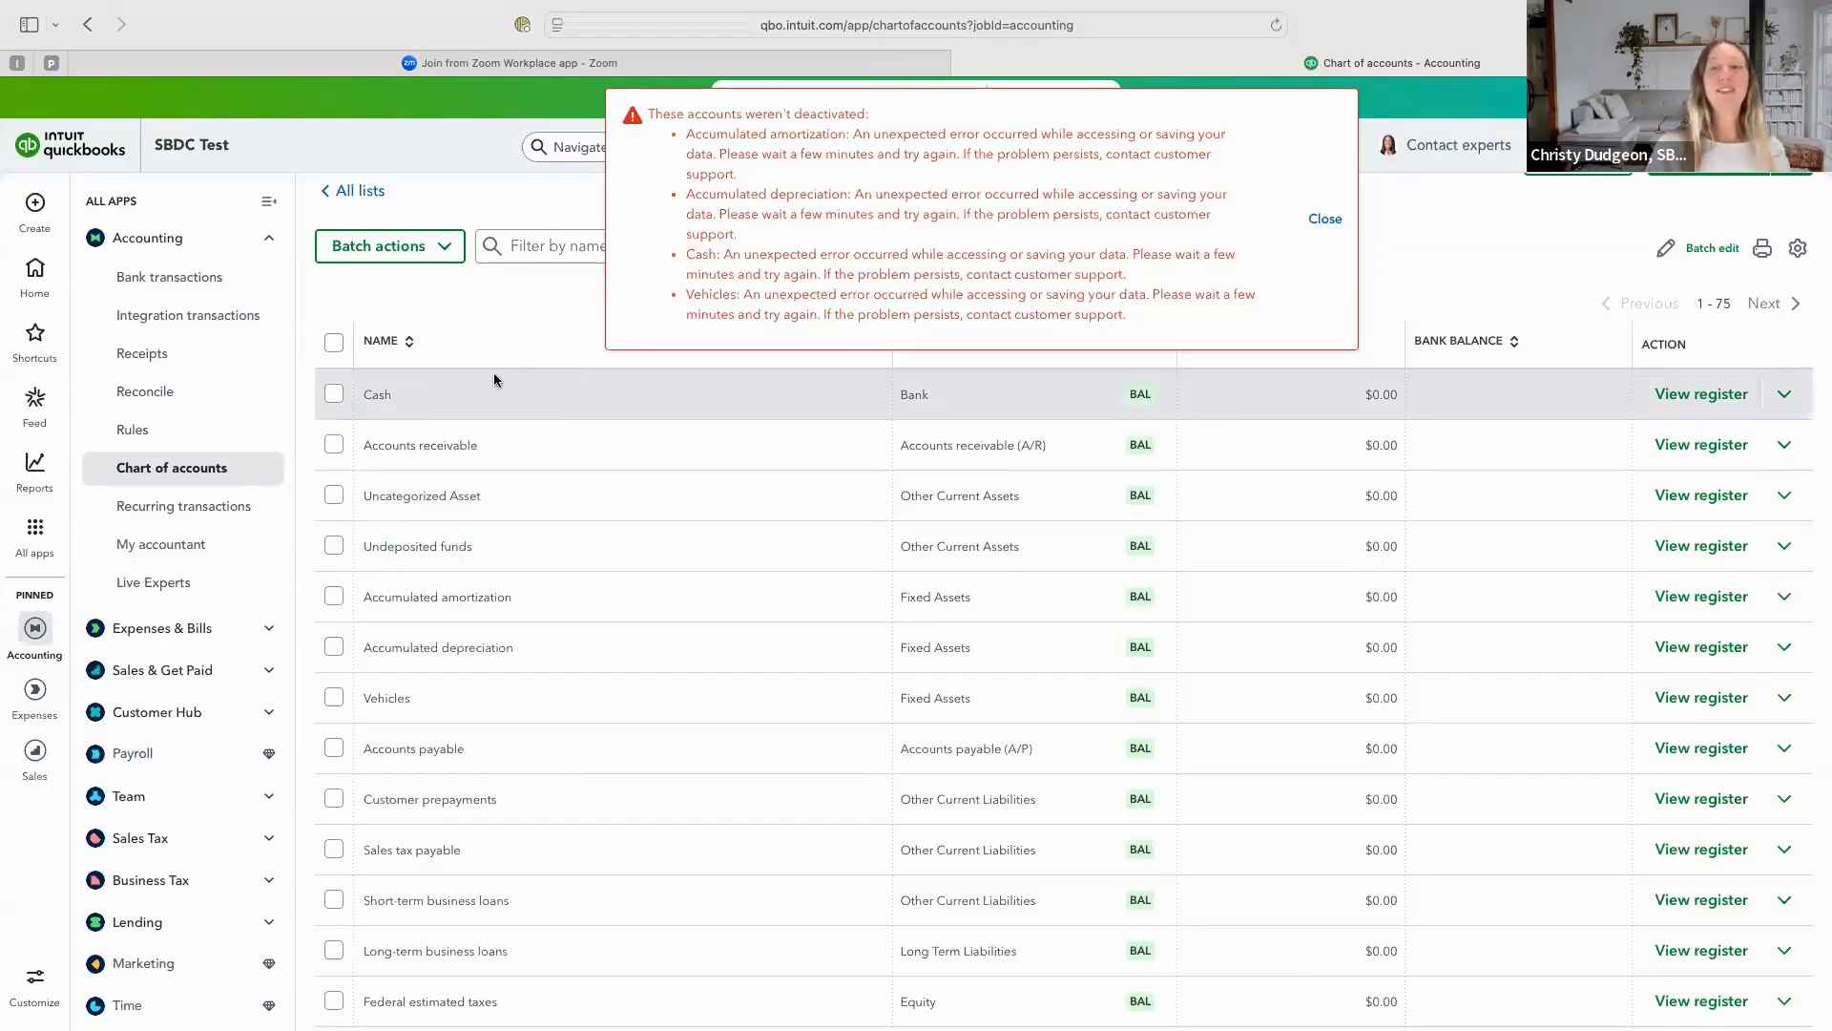
# Make the Vehicles and Accumulated amortization accounts inactive individually.
pyautogui.scroll(-1, 449, 400)
pyautogui.scroll(-2, 453, 406)
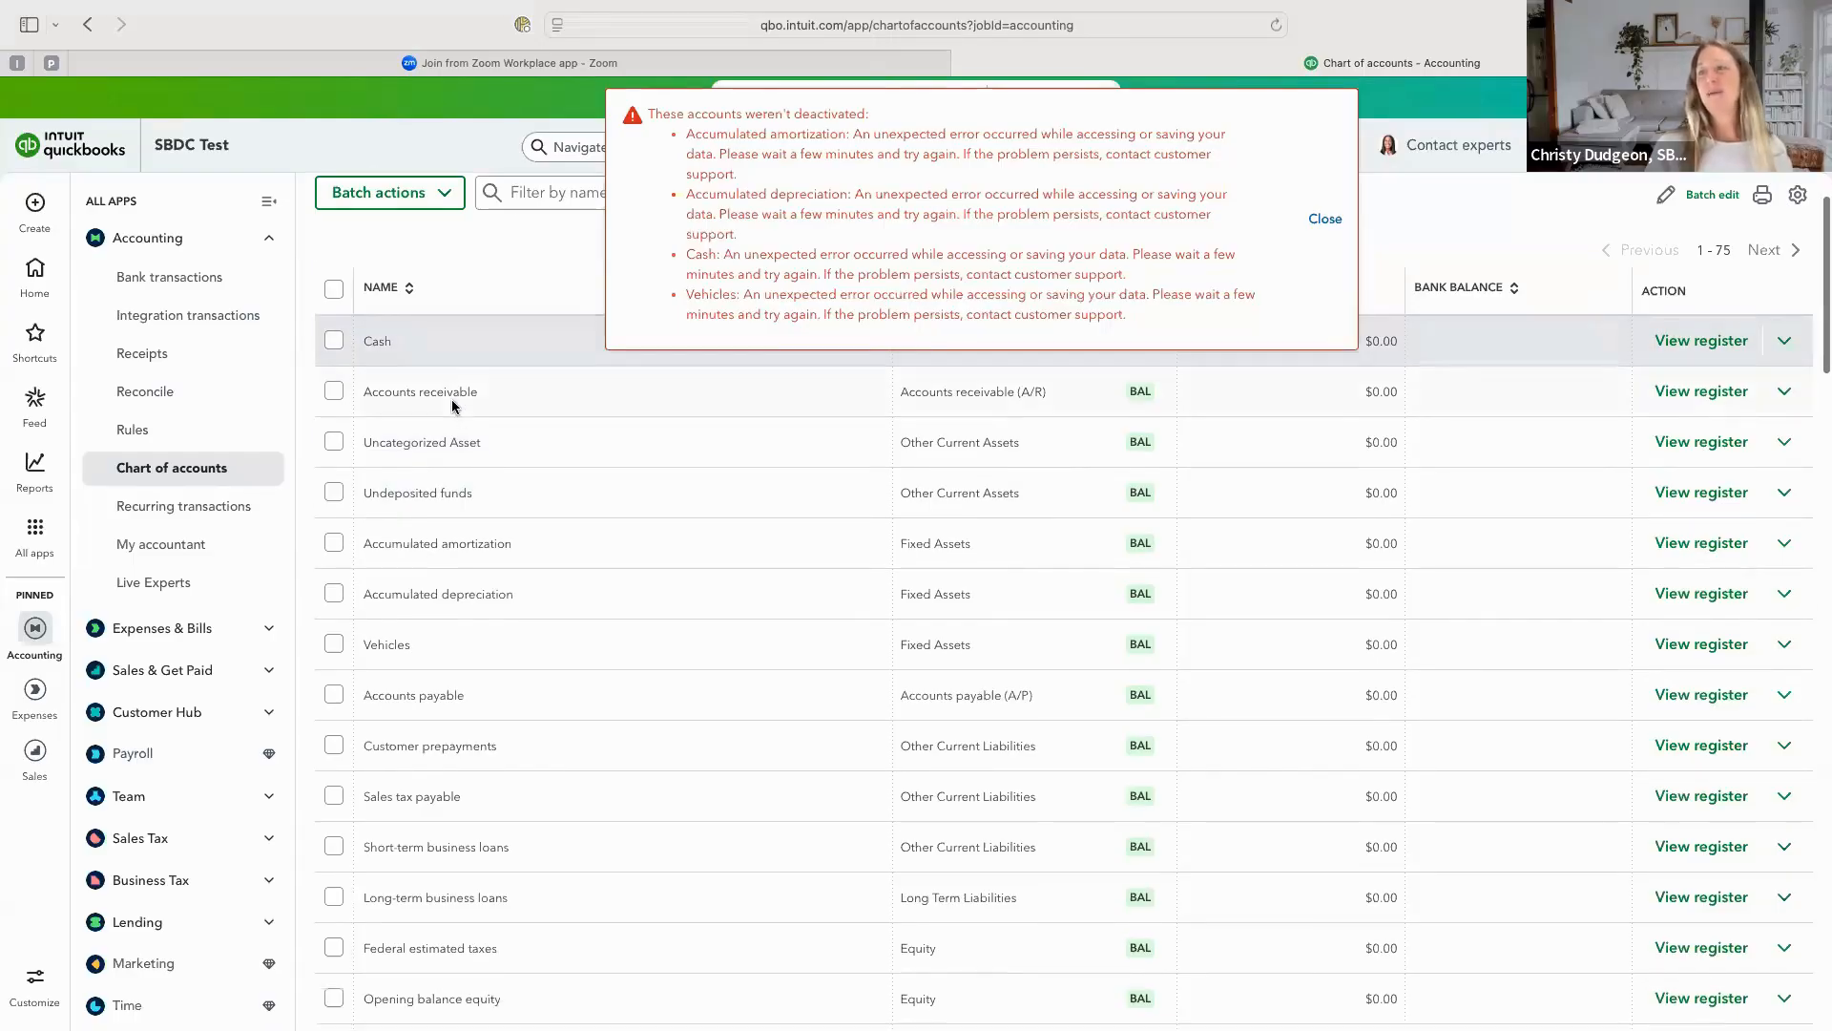
pyautogui.click(1784, 644)
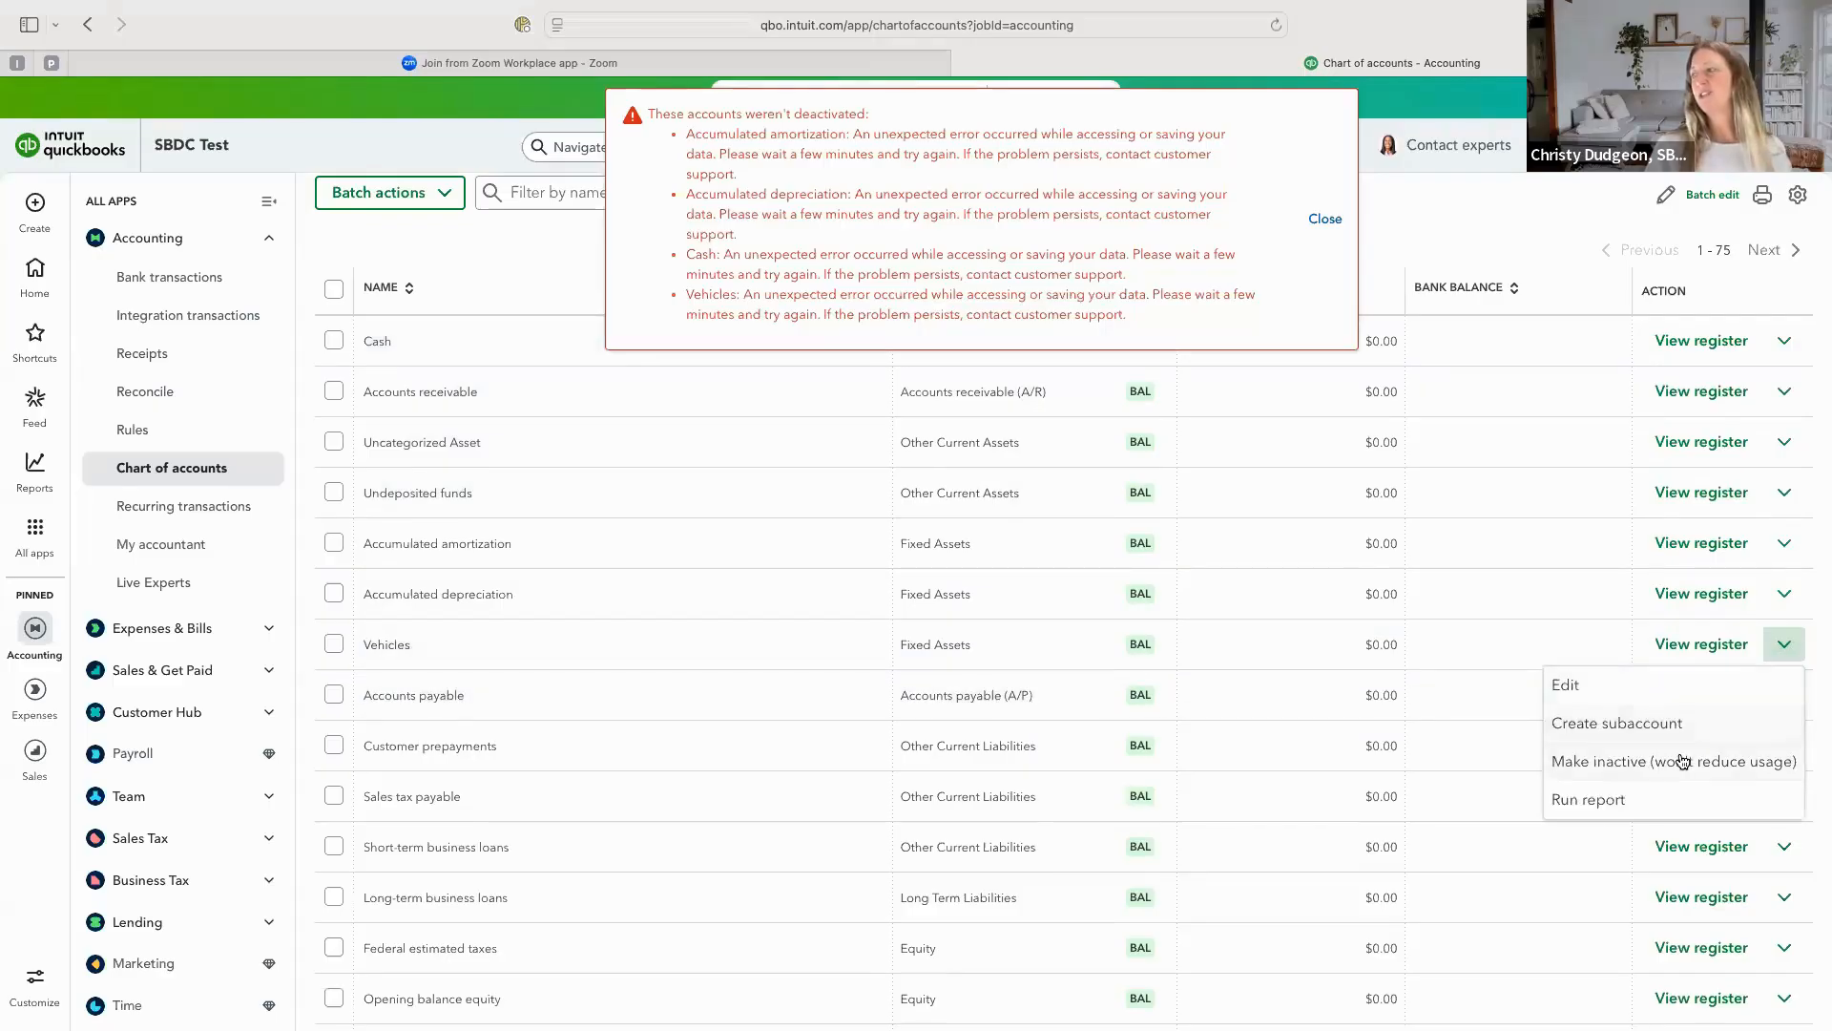
pyautogui.click(1682, 761)
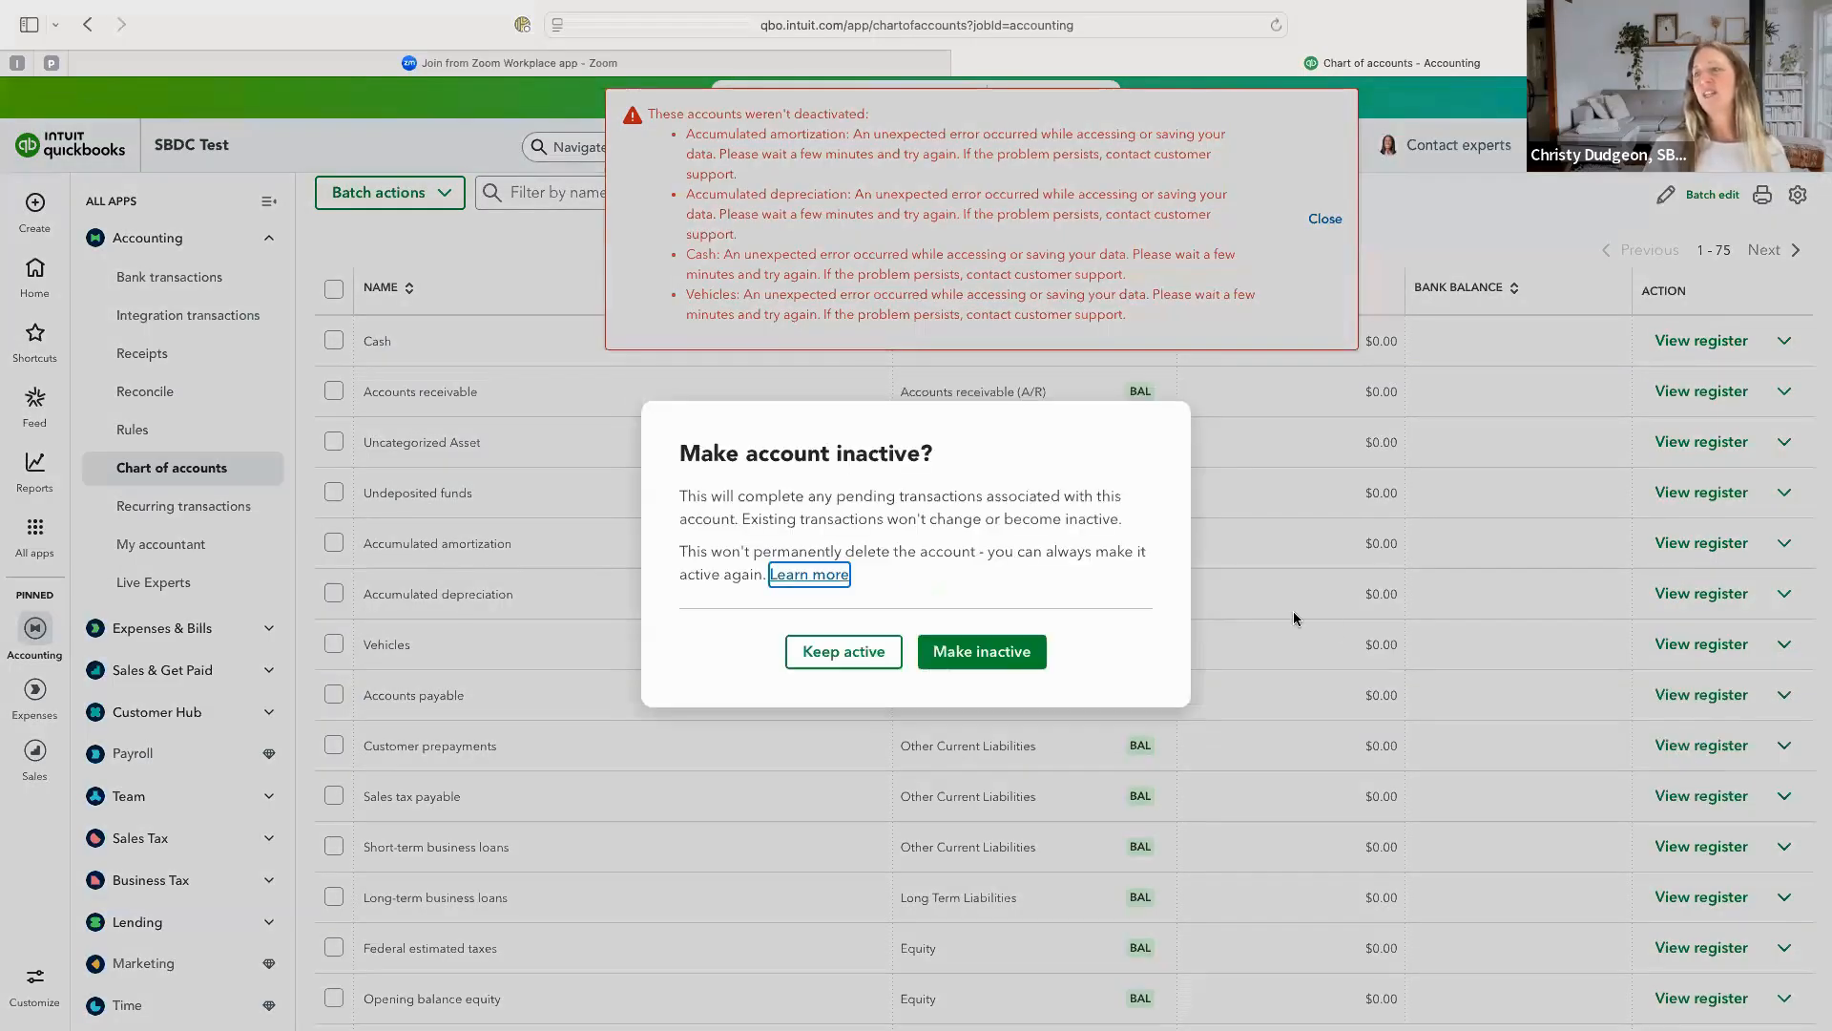
pyautogui.click(982, 652)
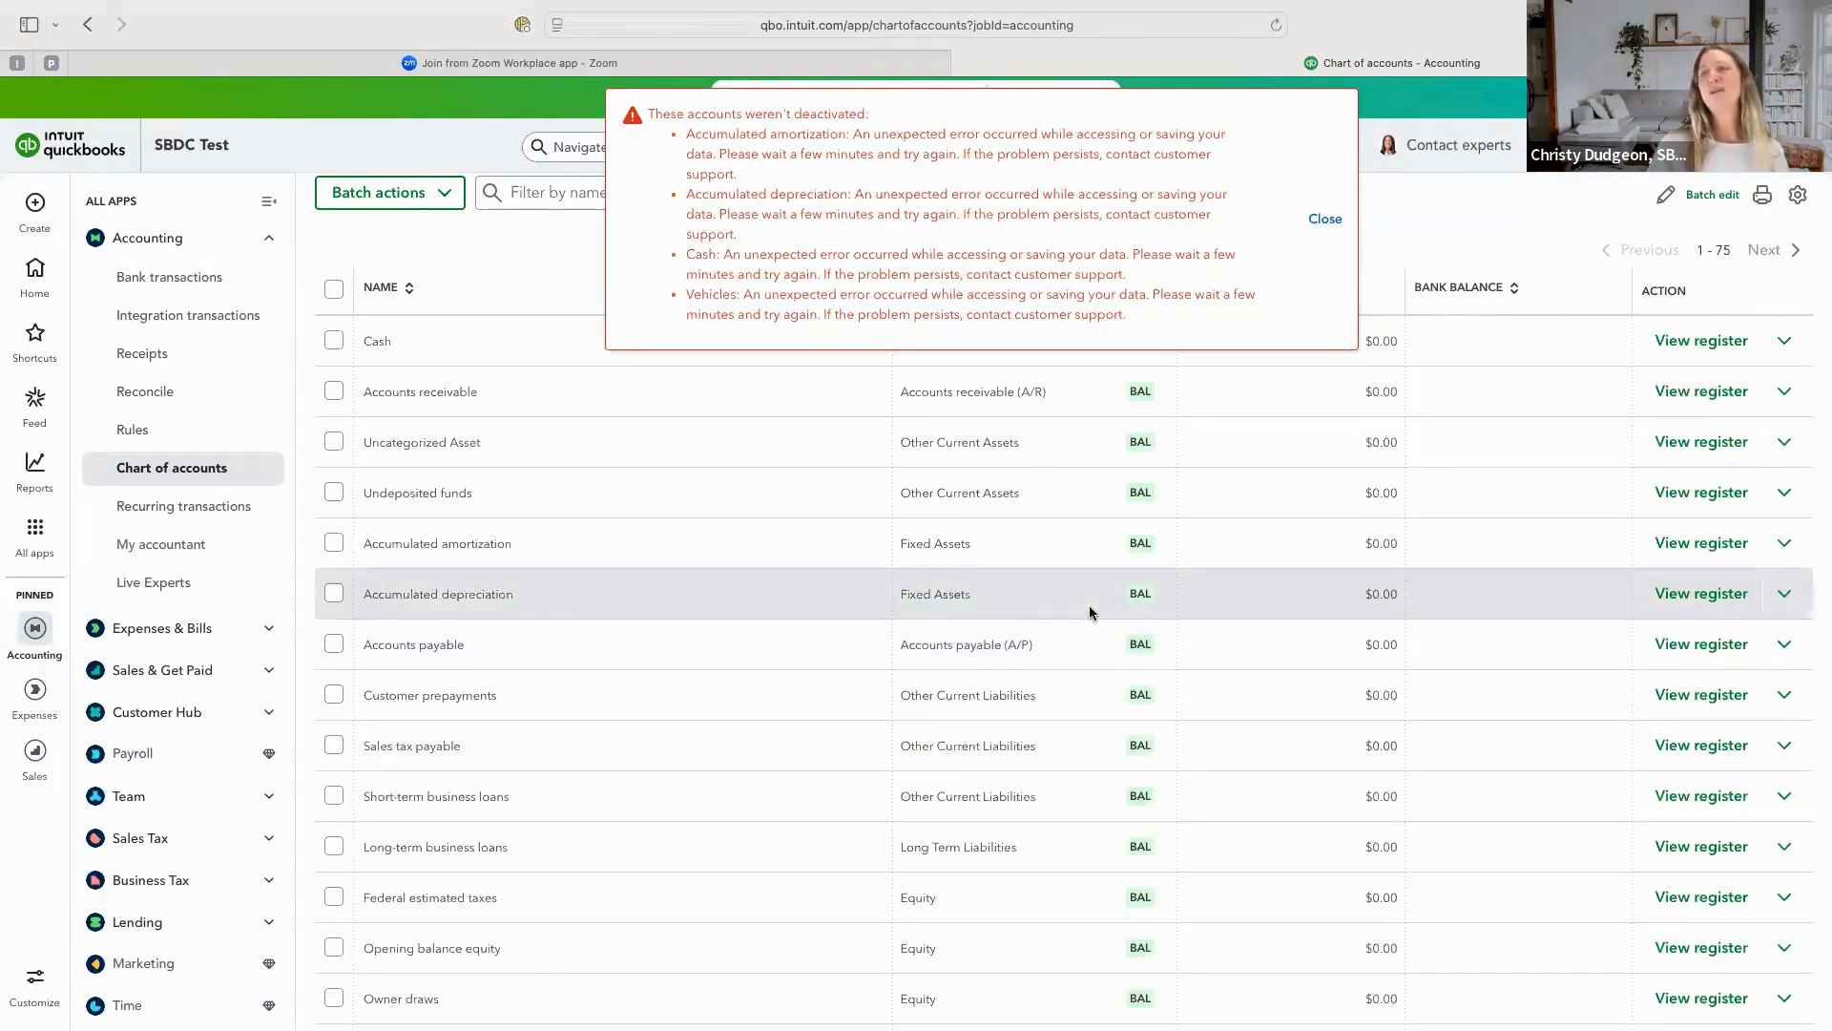
pyautogui.click(1784, 603)
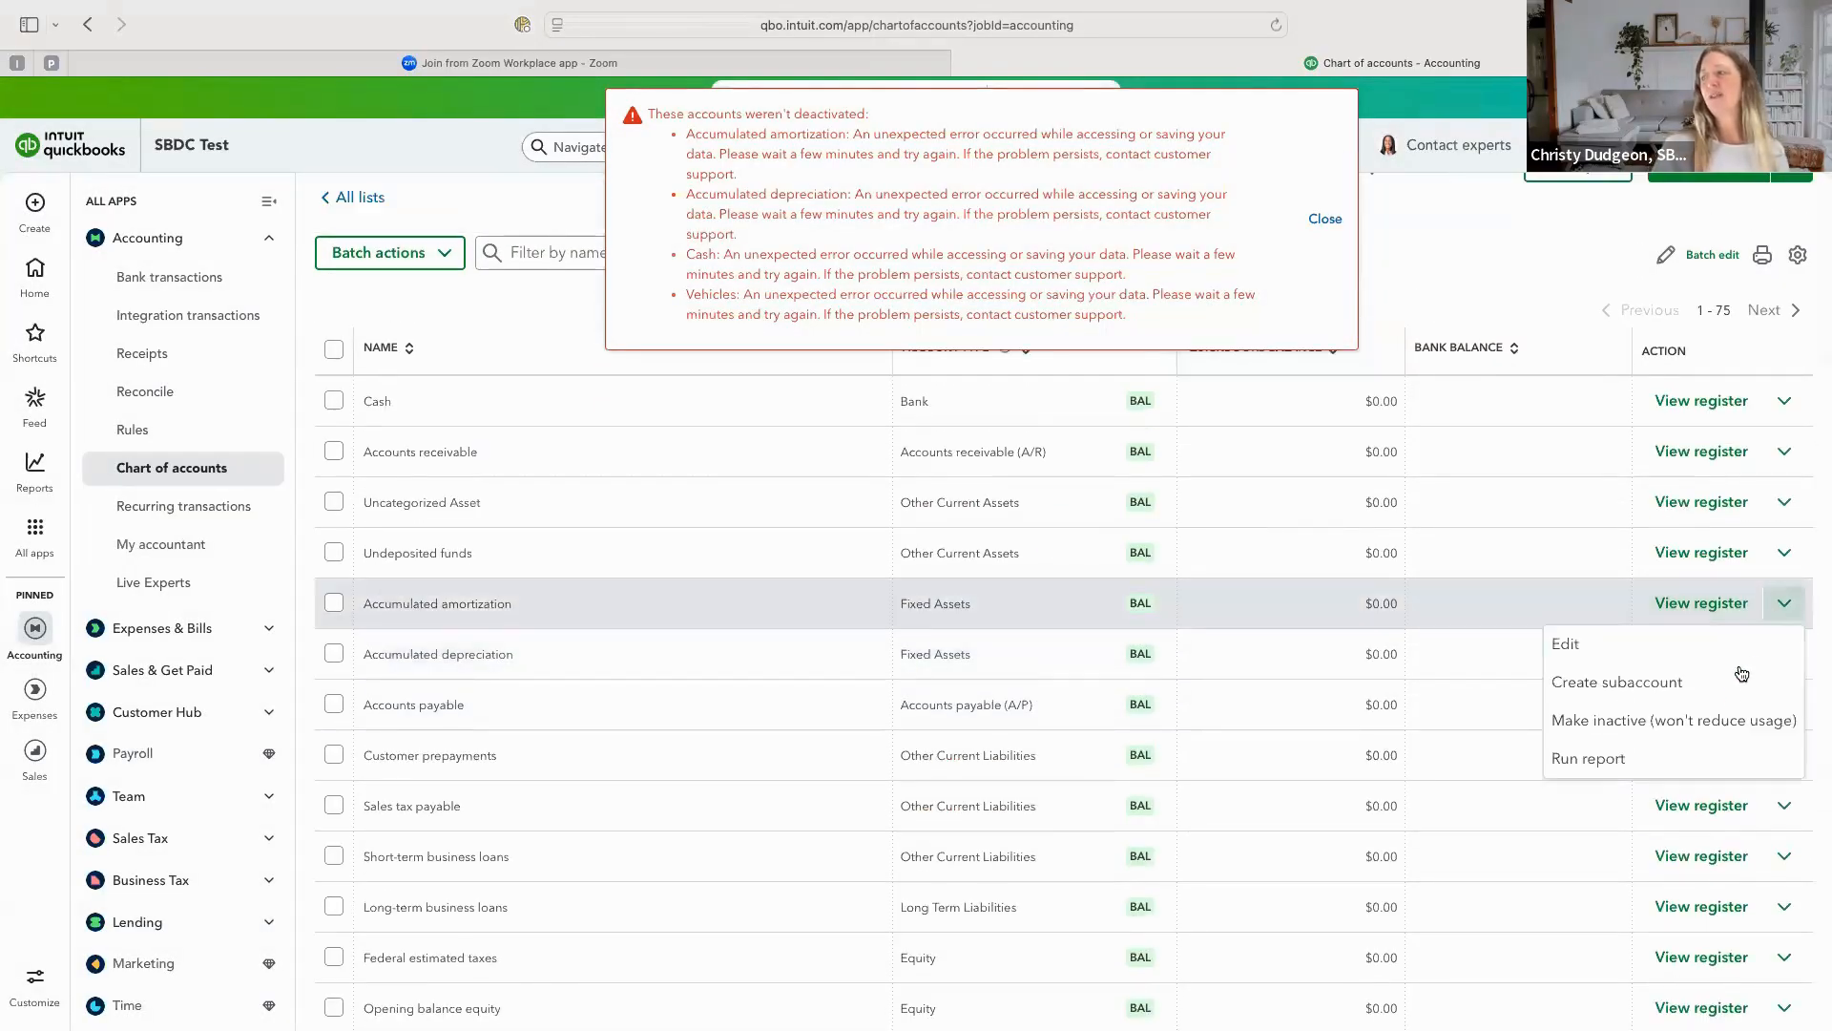
pyautogui.click(1718, 719)
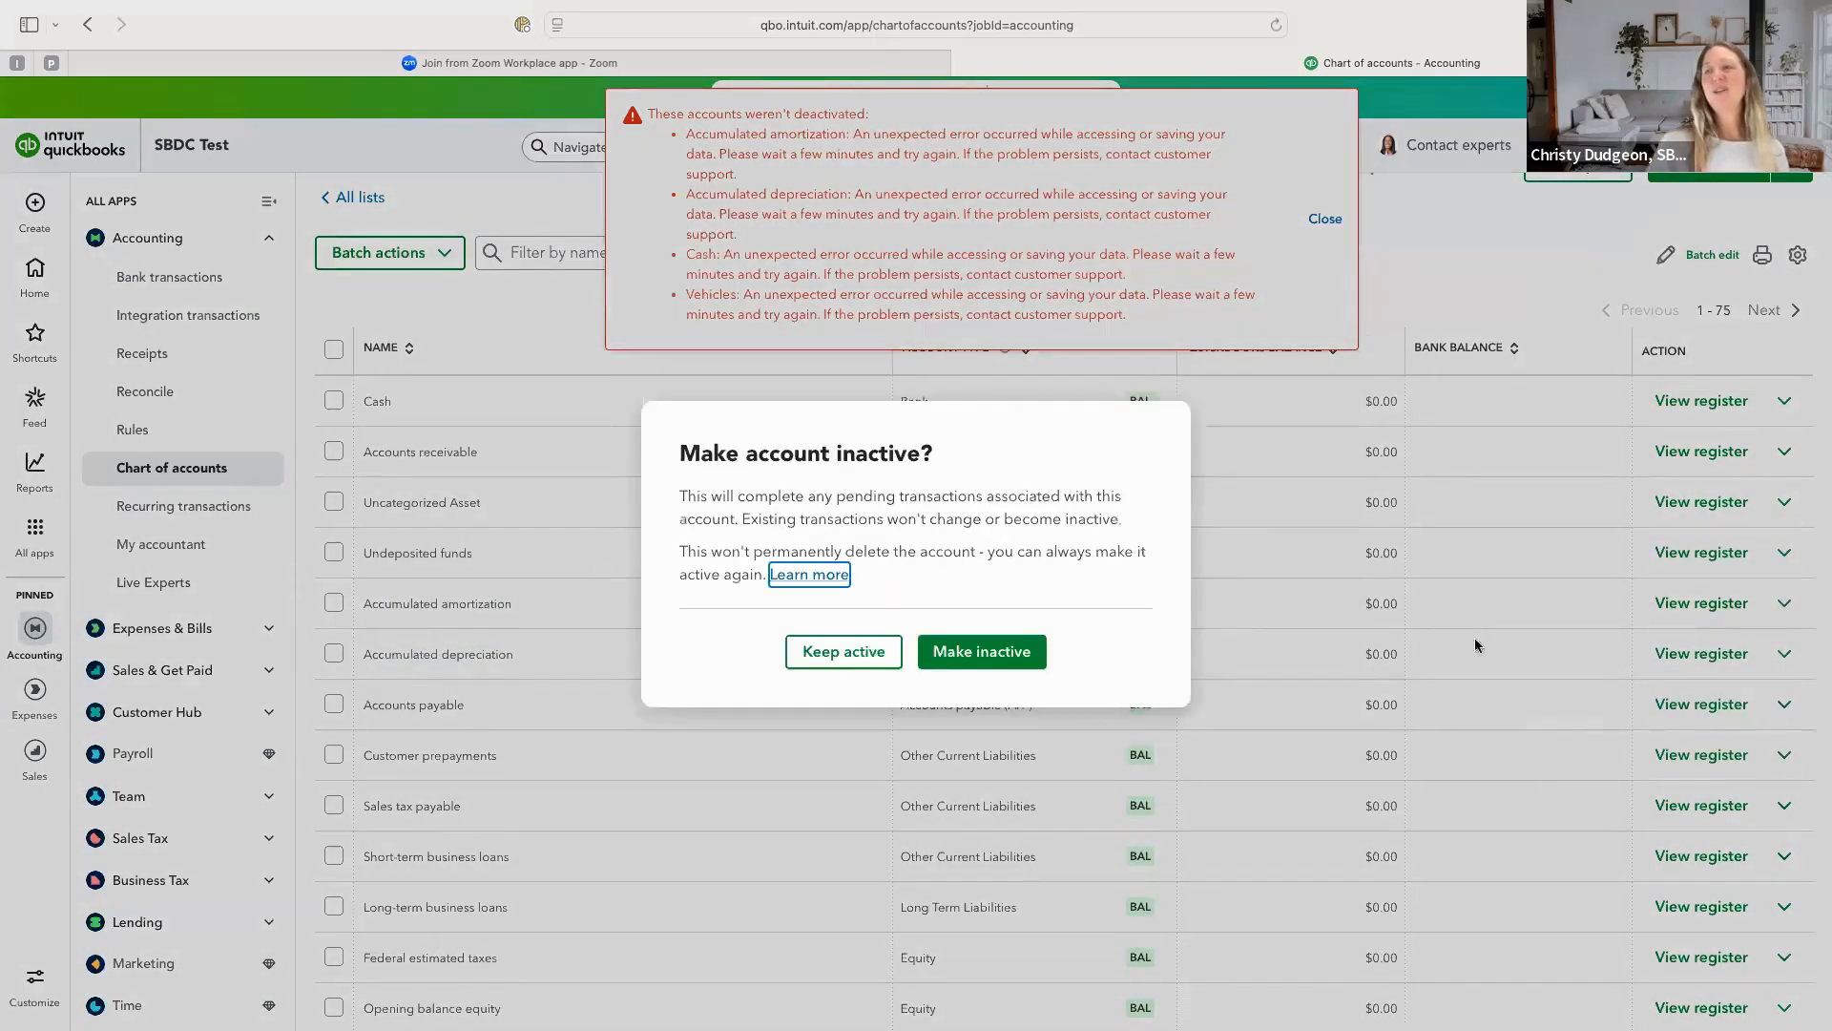
pyautogui.click(986, 651)
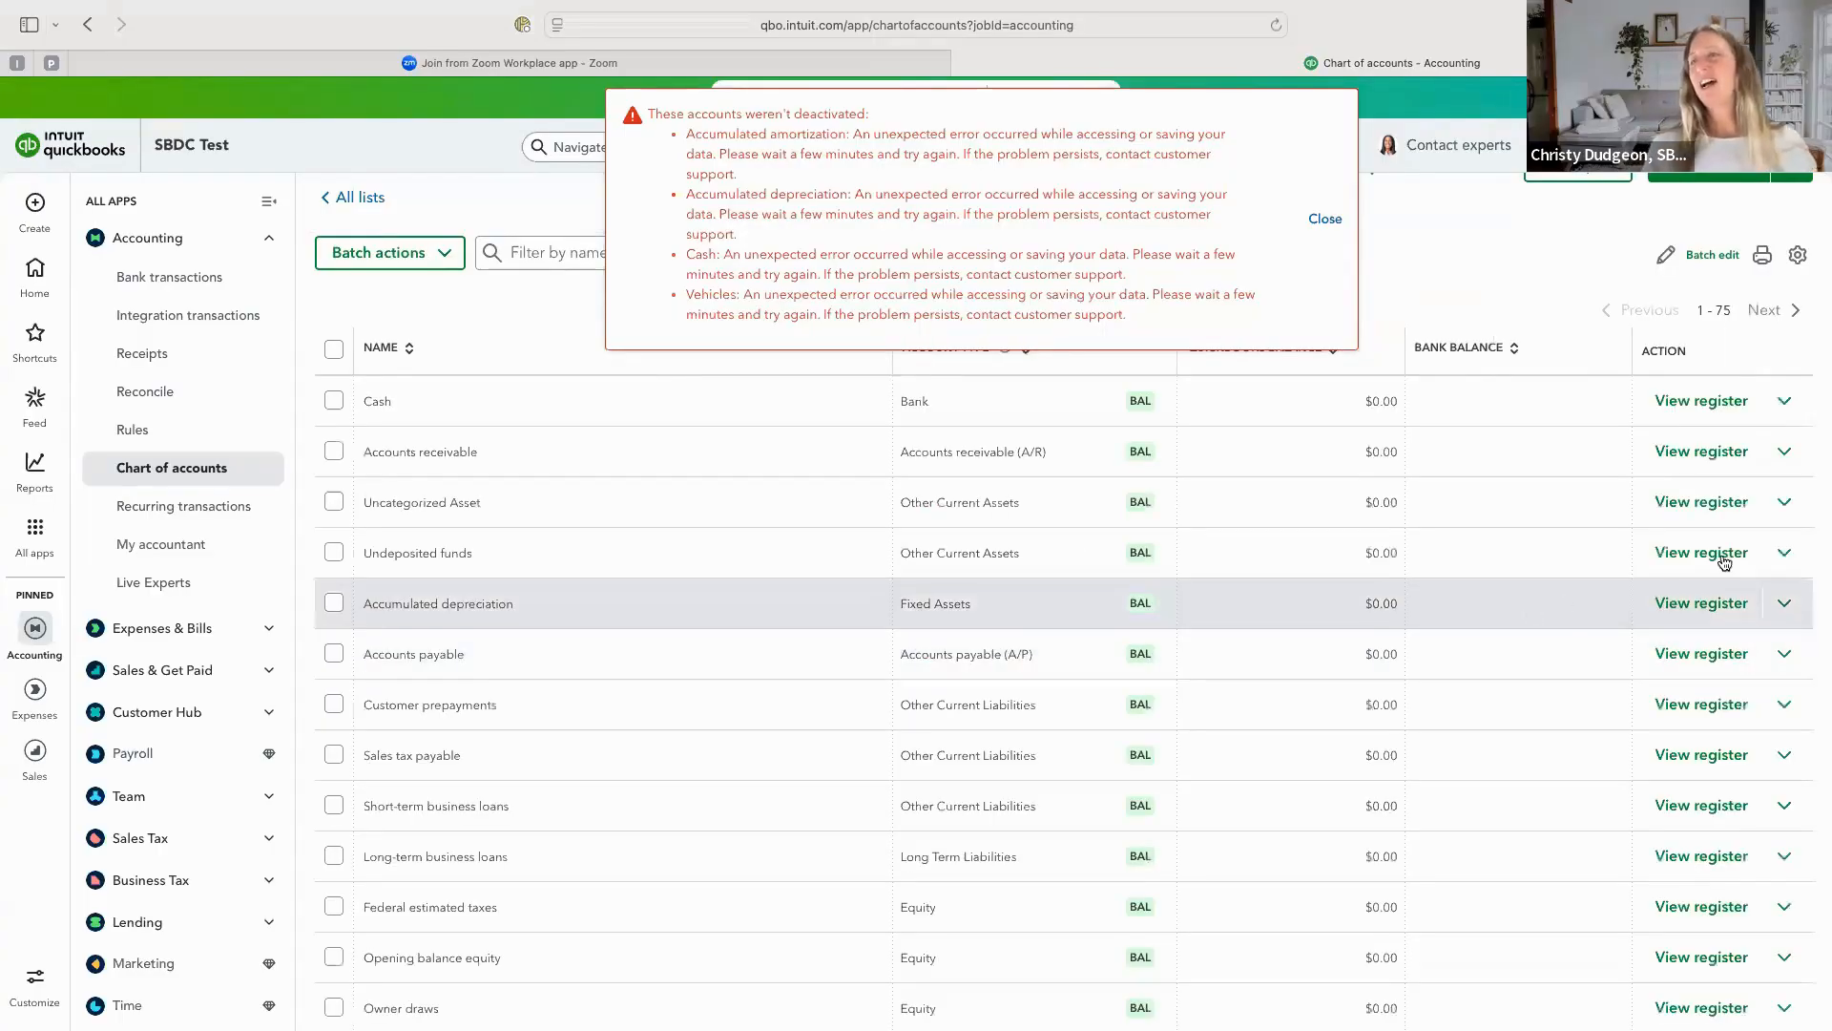
# Make the Accumulated depreciation and Cash accounts inactive individually and dismiss the deactivation error notice.
pyautogui.click(1790, 605)
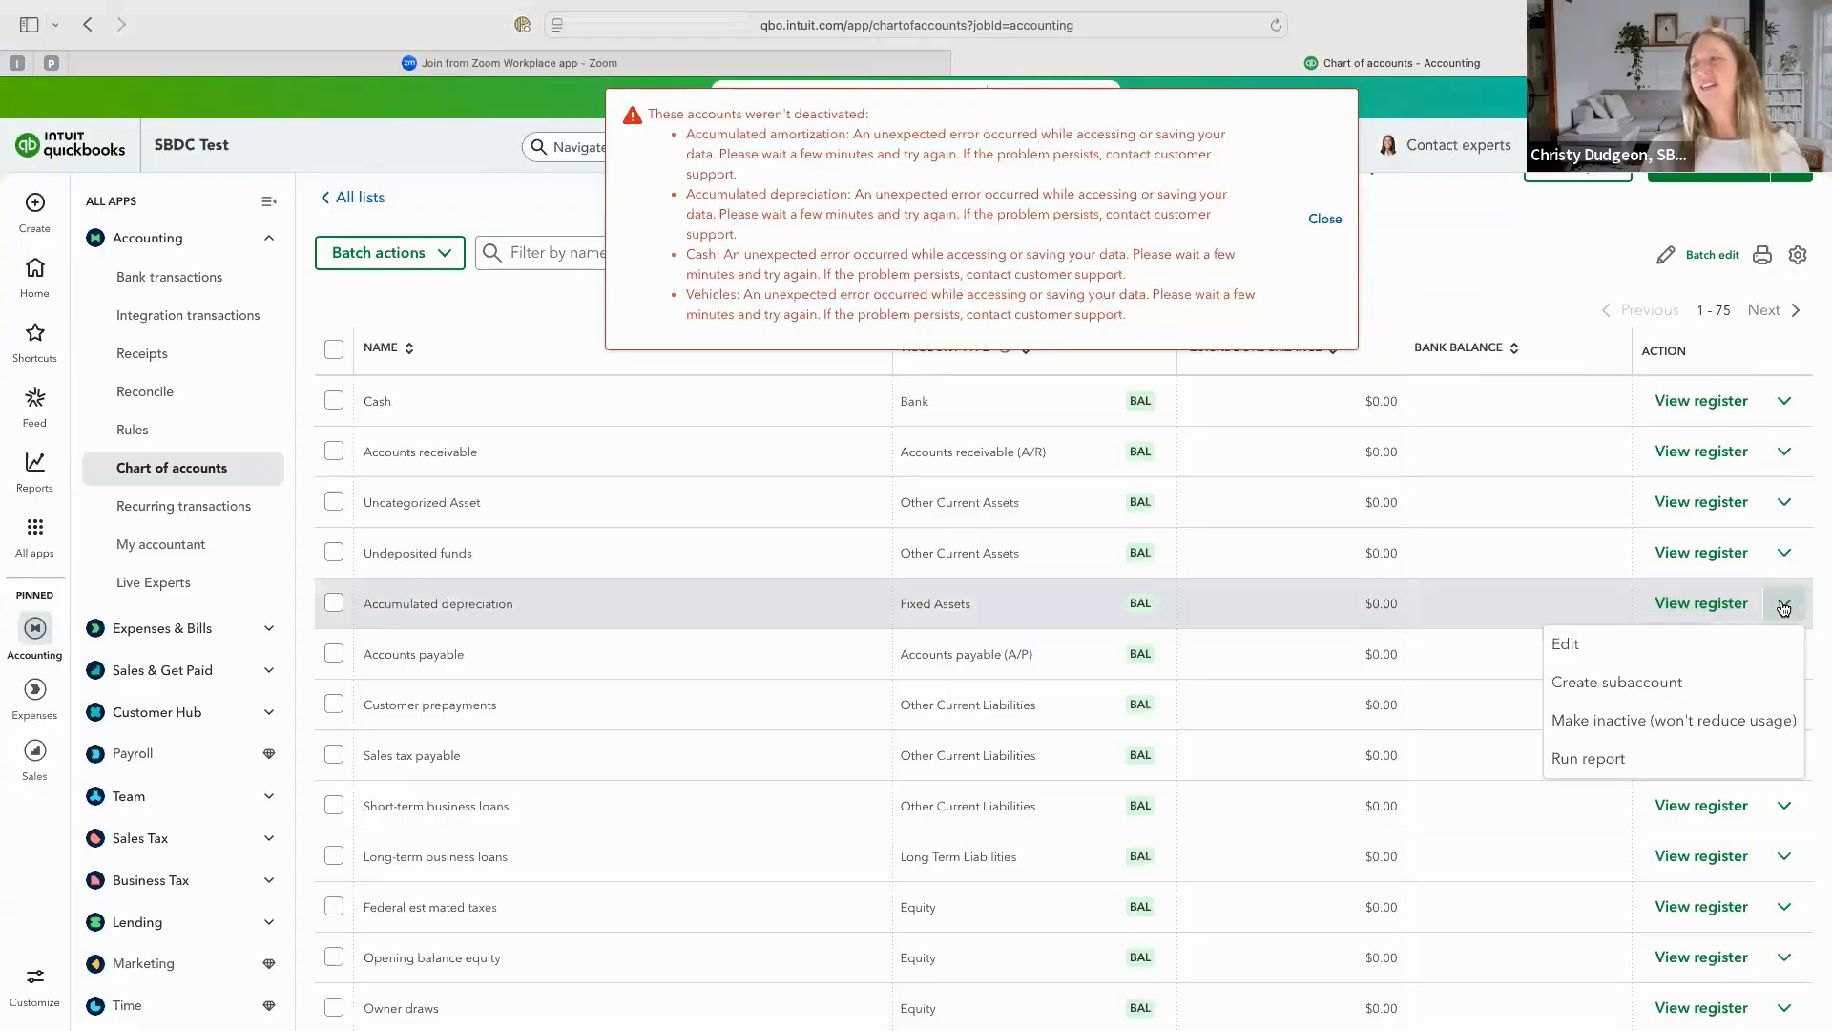
pyautogui.click(1662, 721)
pyautogui.click(996, 657)
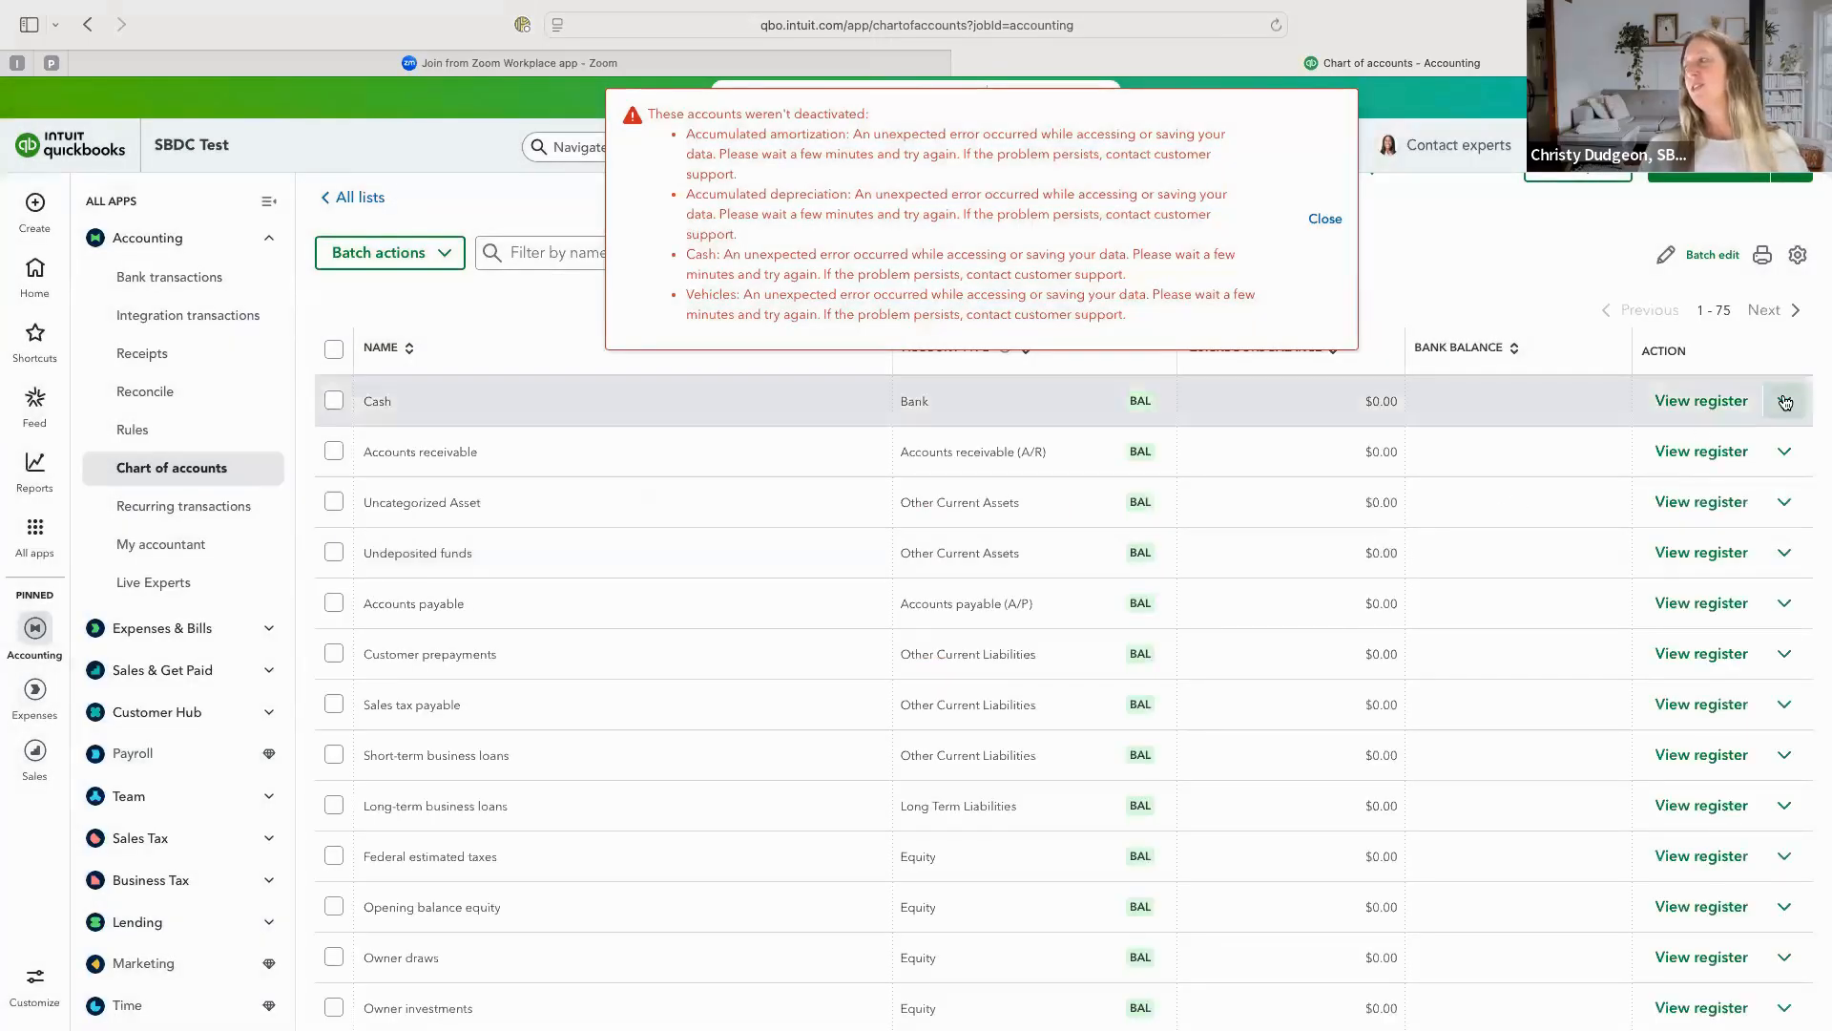
pyautogui.click(1786, 402)
pyautogui.click(1667, 557)
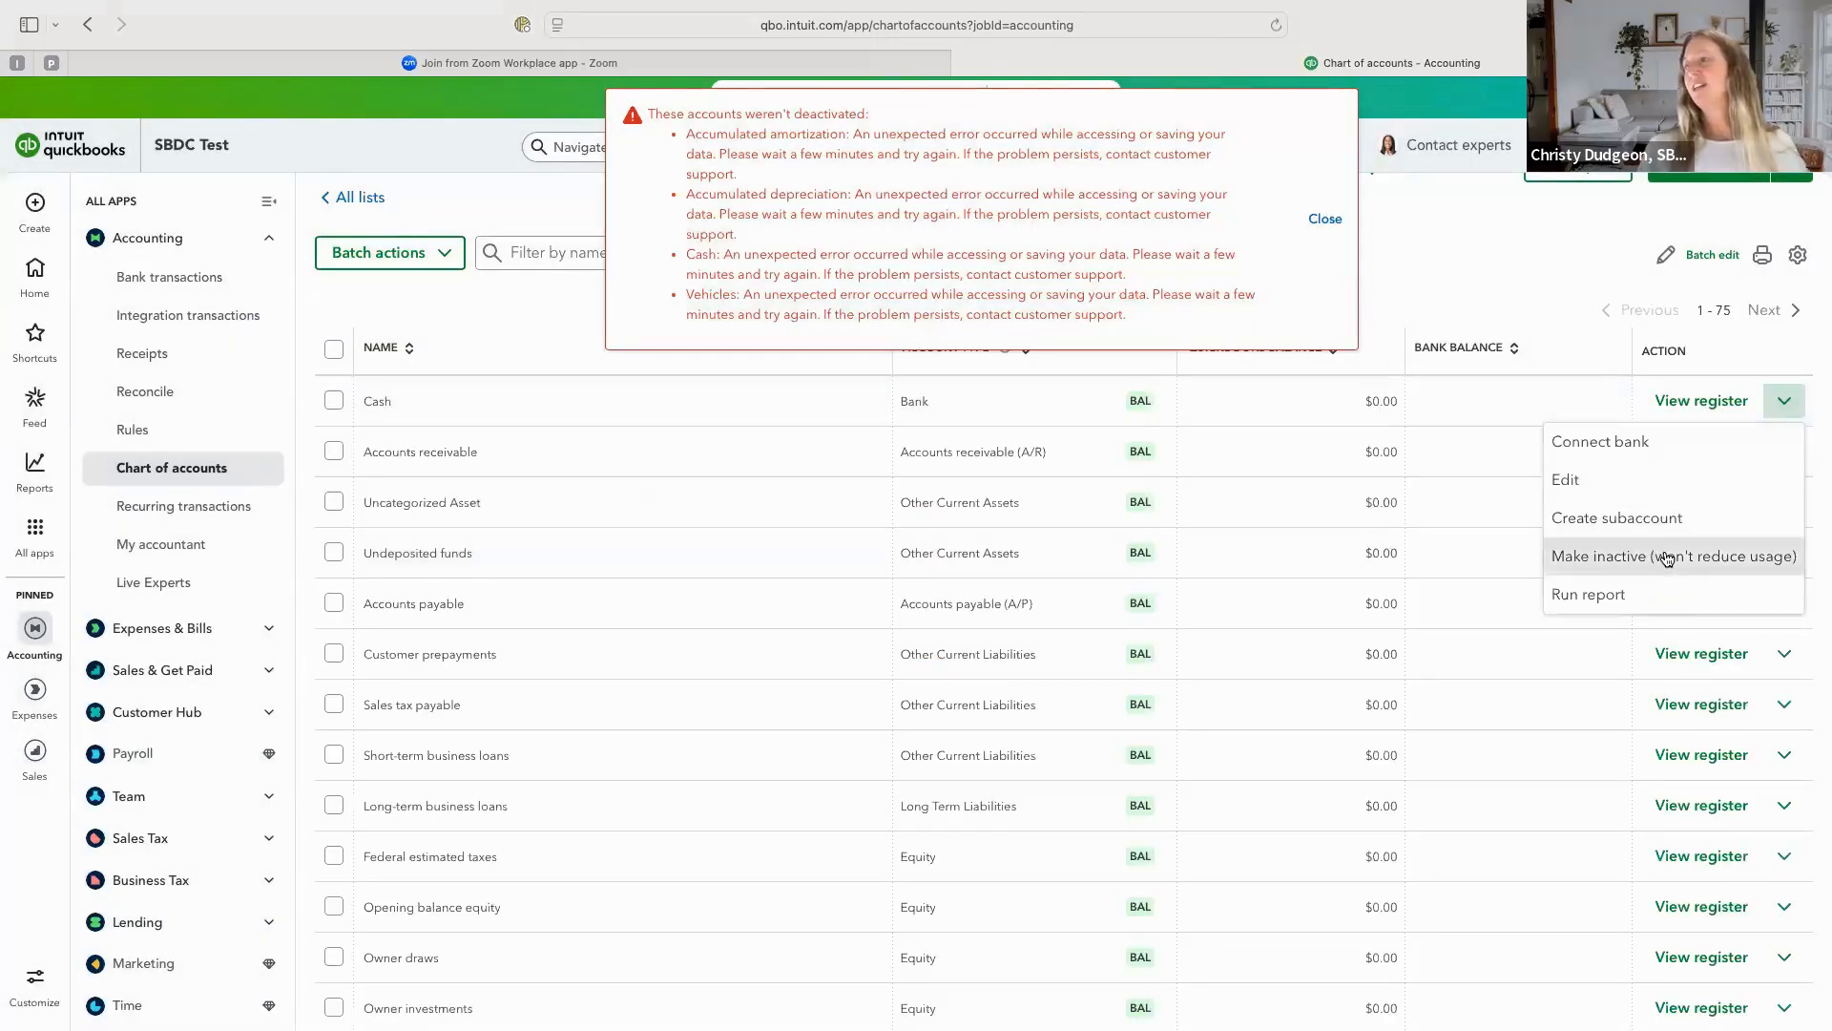
pyautogui.click(982, 653)
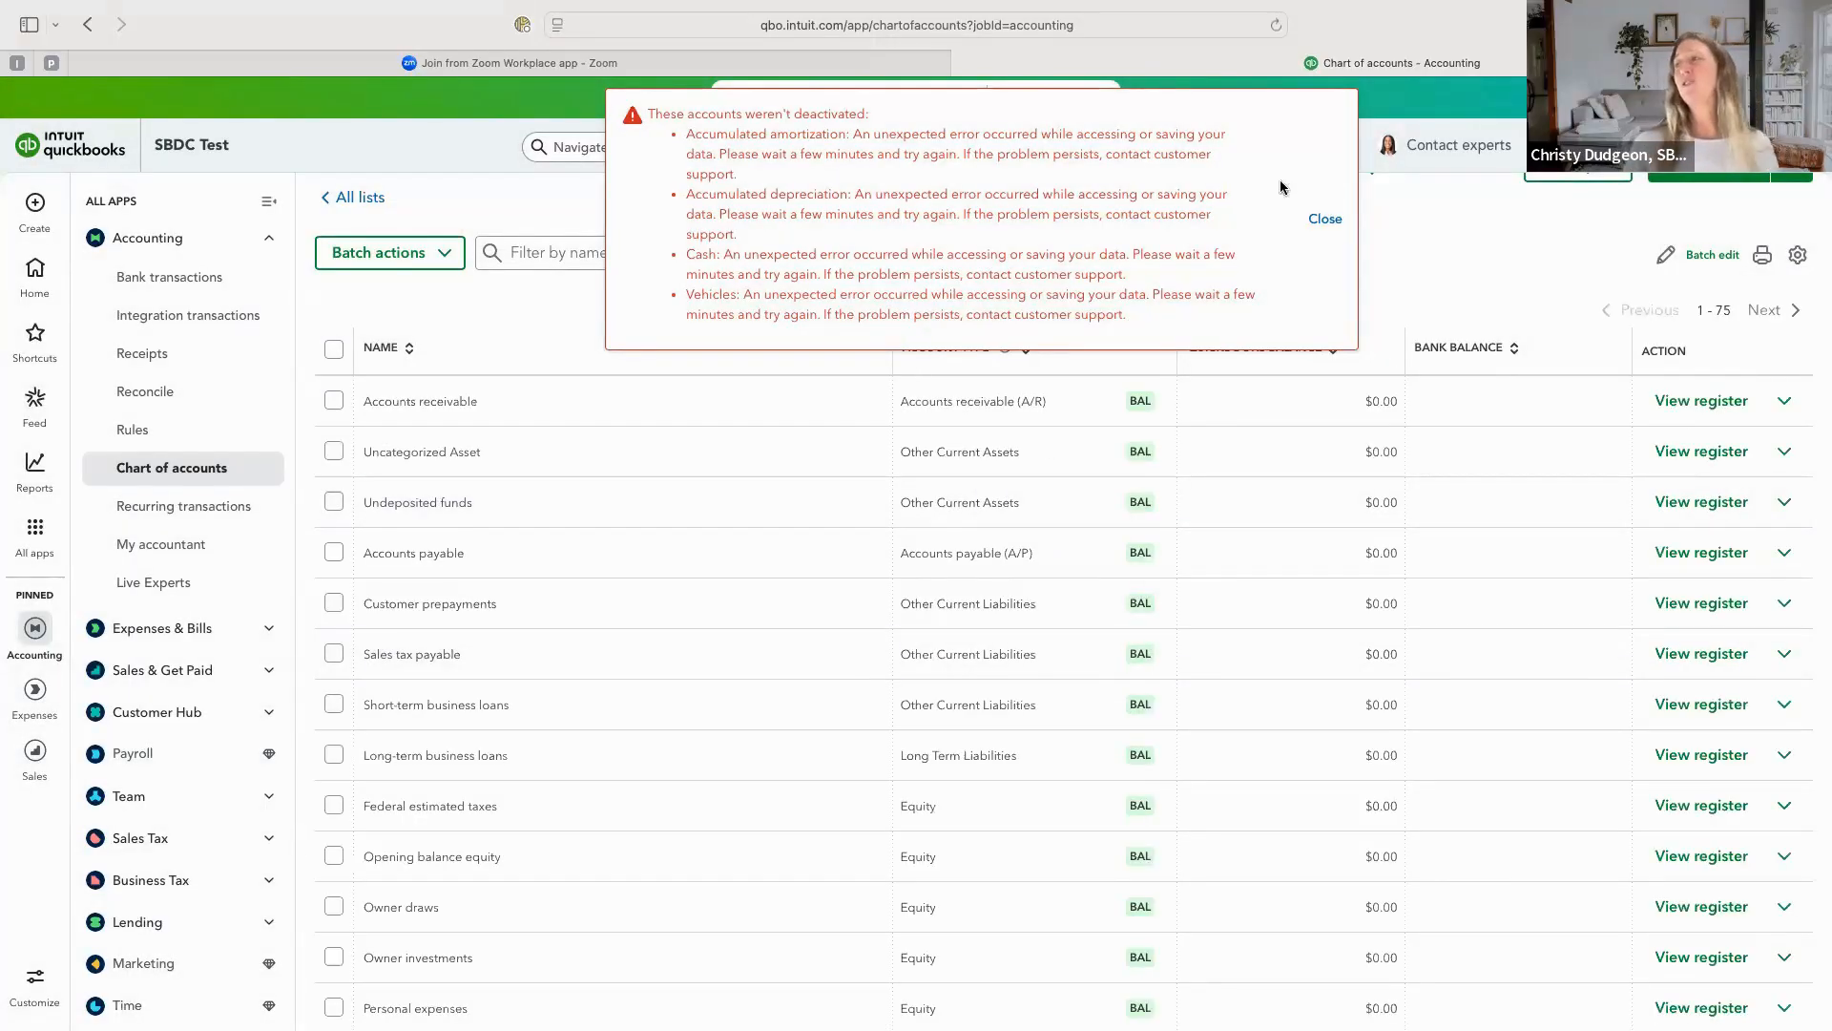
pyautogui.click(1324, 220)
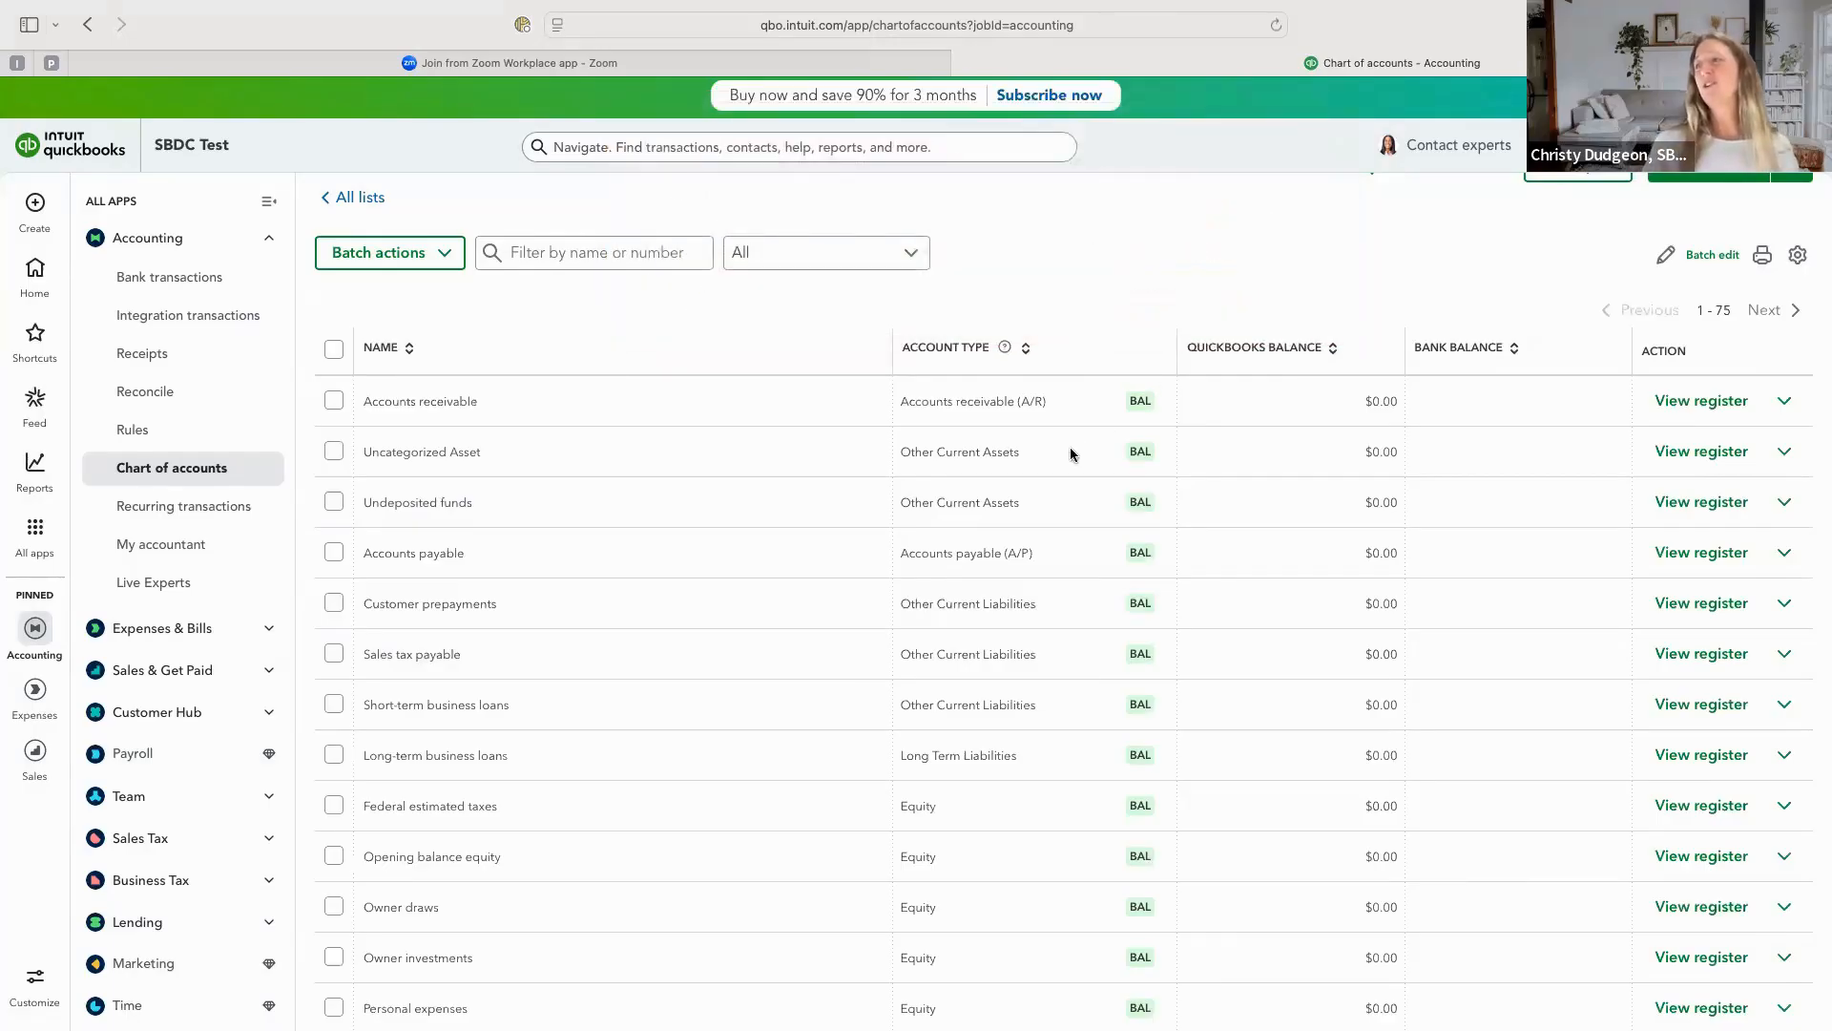
# Make the Customer prepayments account inactive in the chart of accounts.
pyautogui.scroll(-3, 813, 586)
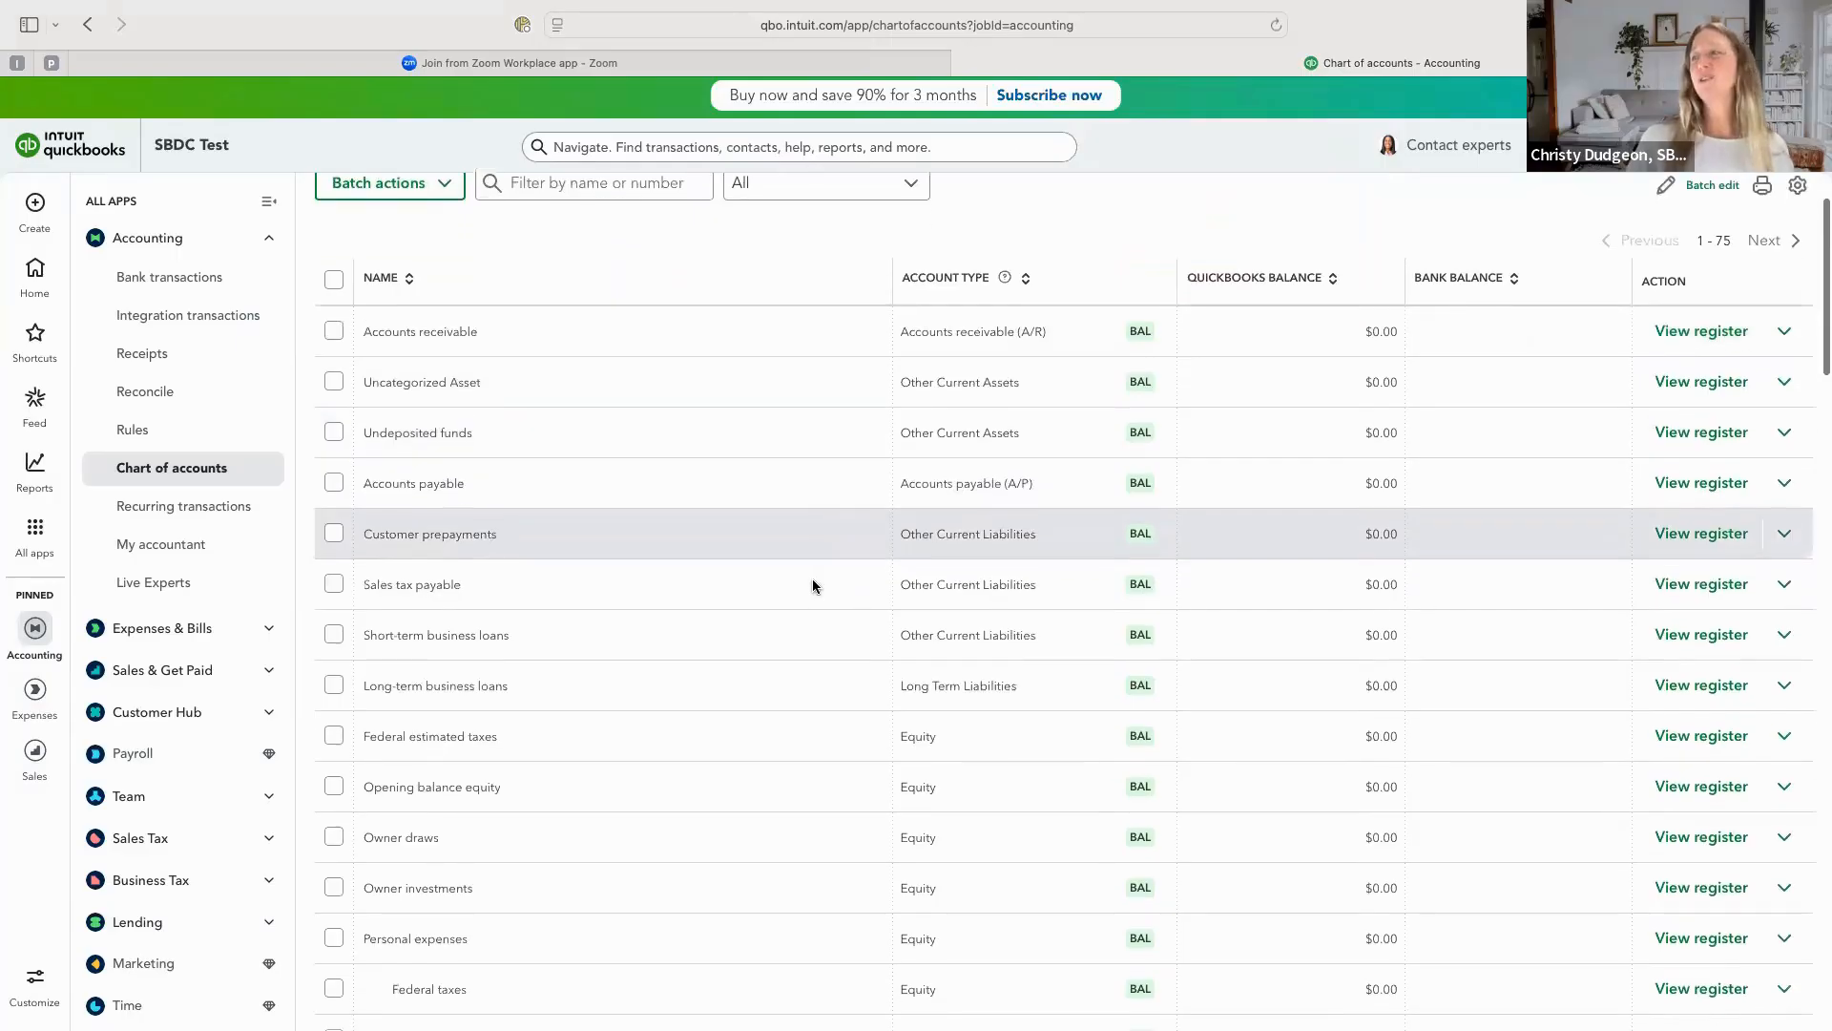
pyautogui.scroll(-1, 814, 581)
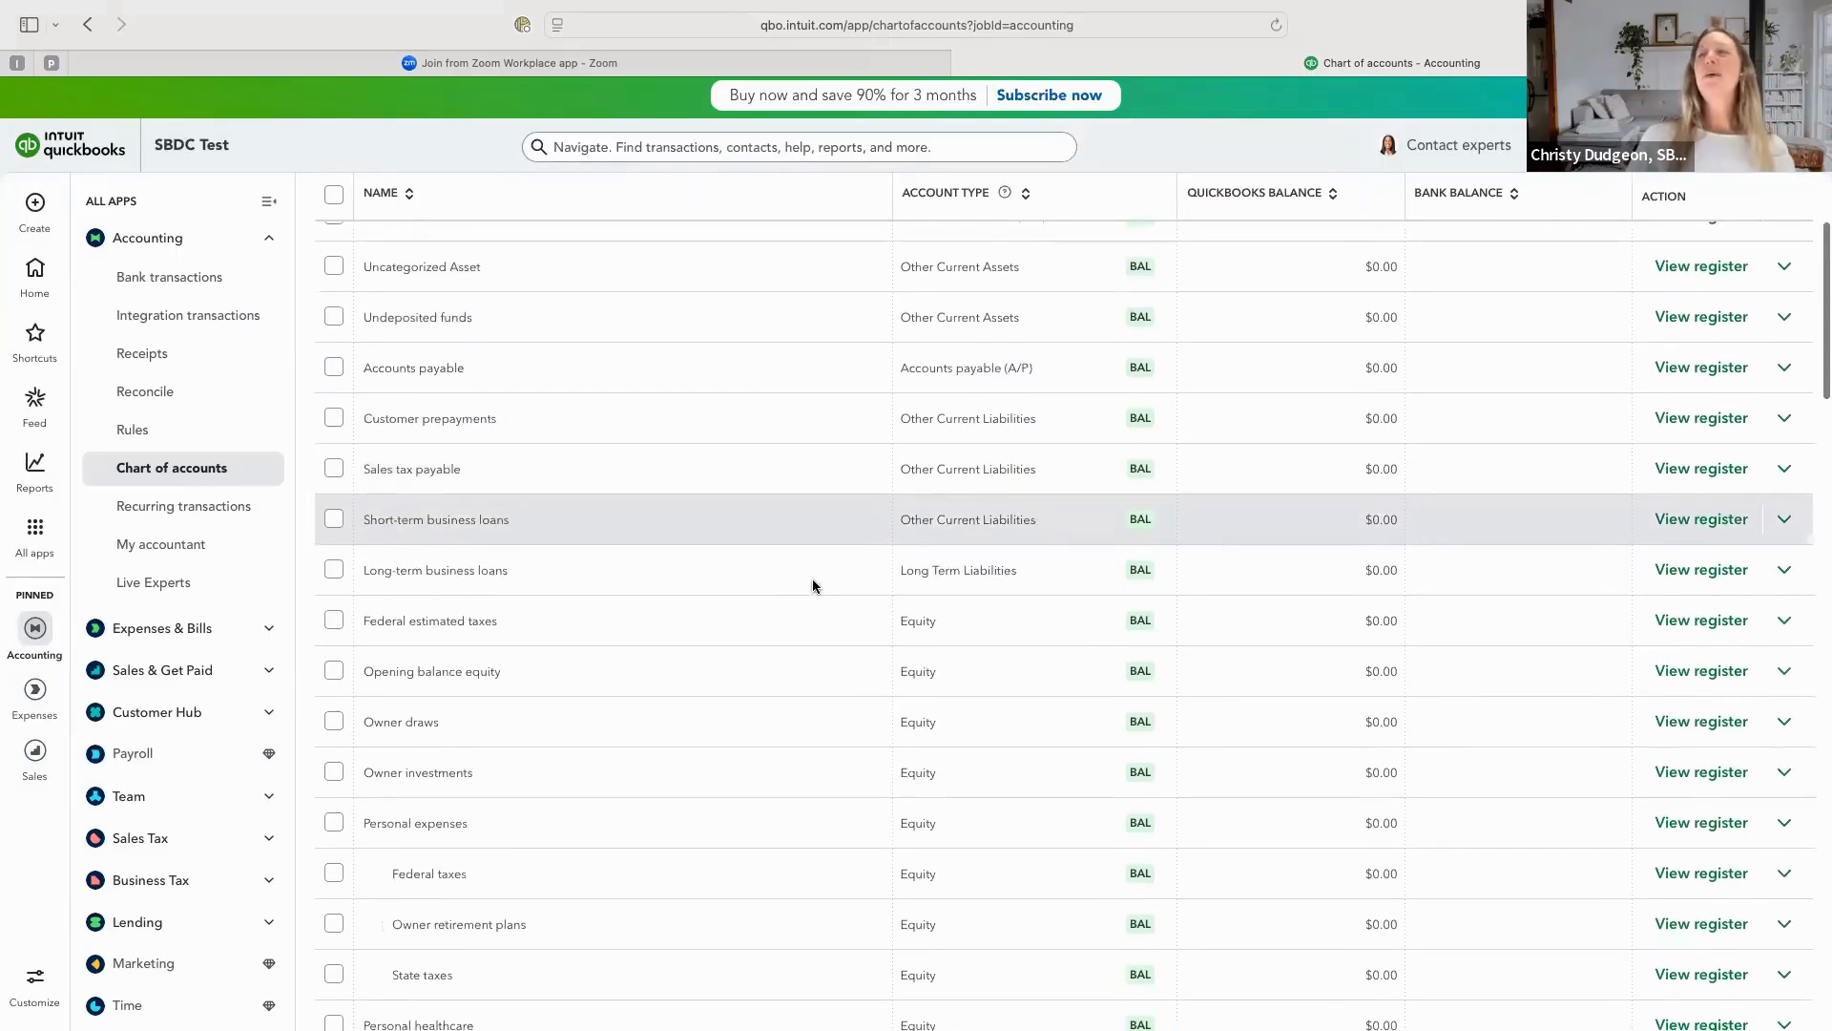
pyautogui.scroll(1, 813, 580)
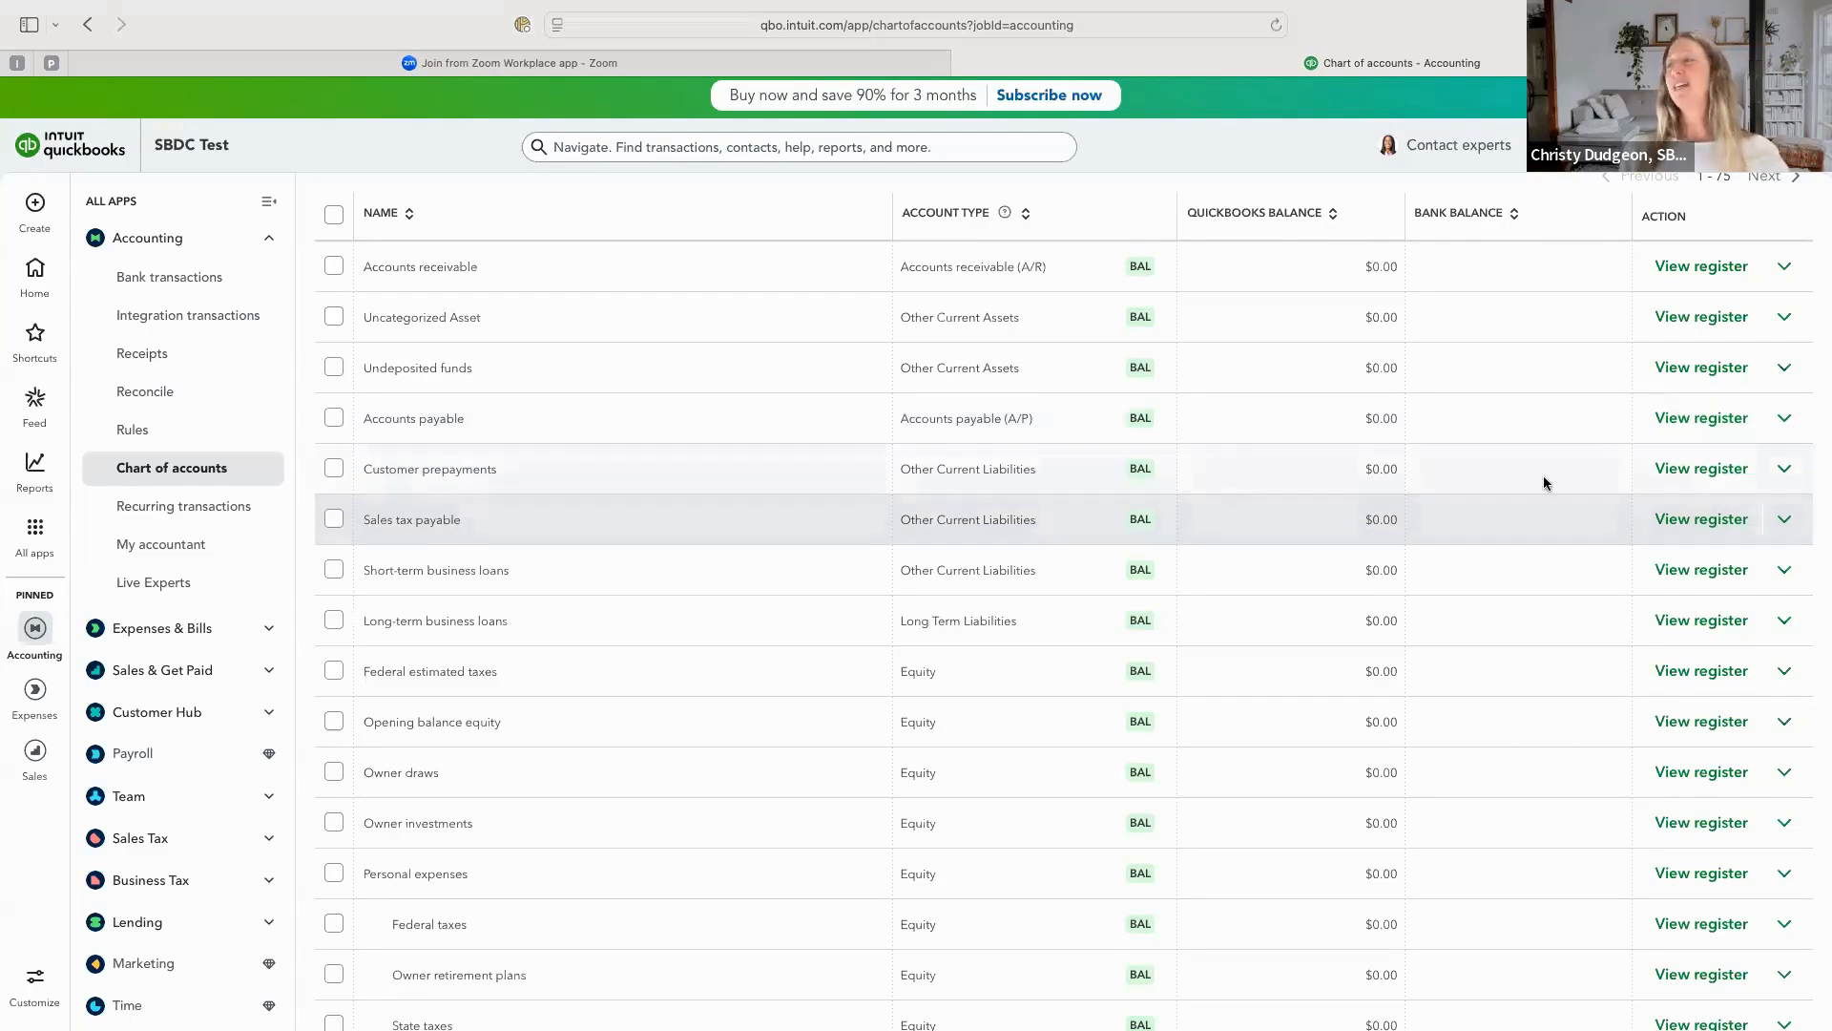
pyautogui.click(1784, 469)
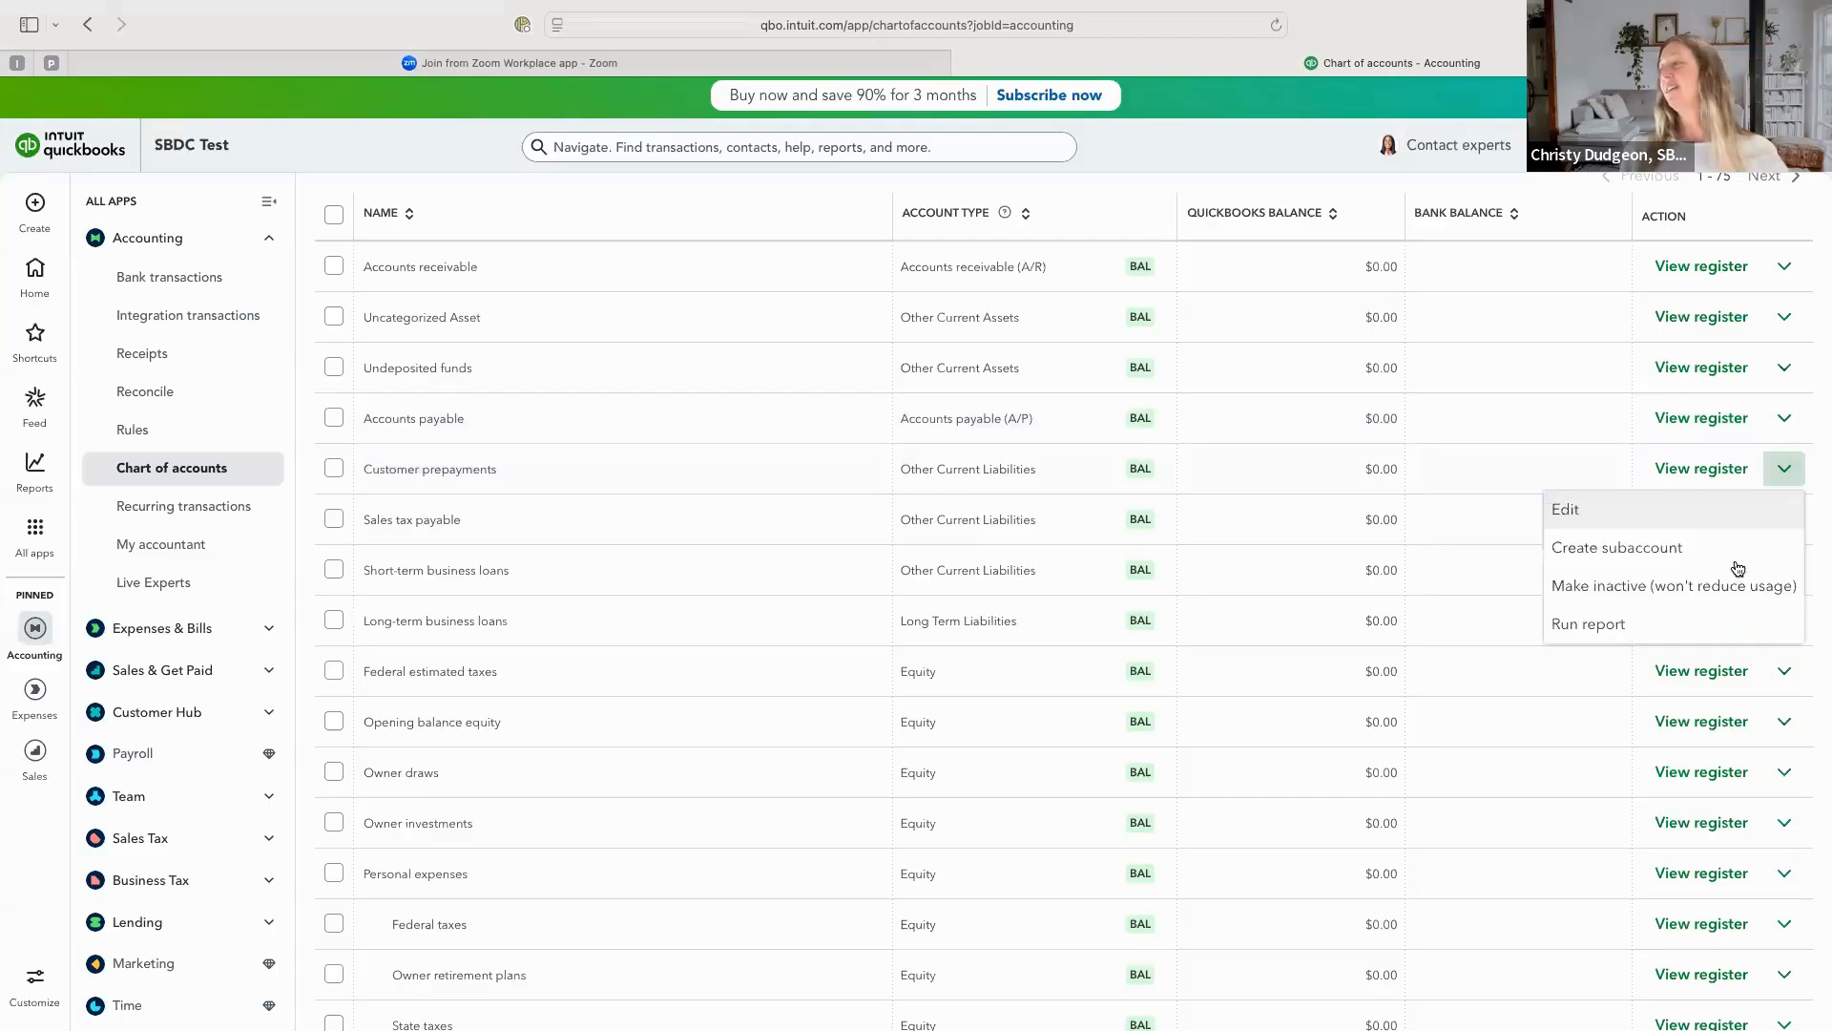
pyautogui.click(1622, 585)
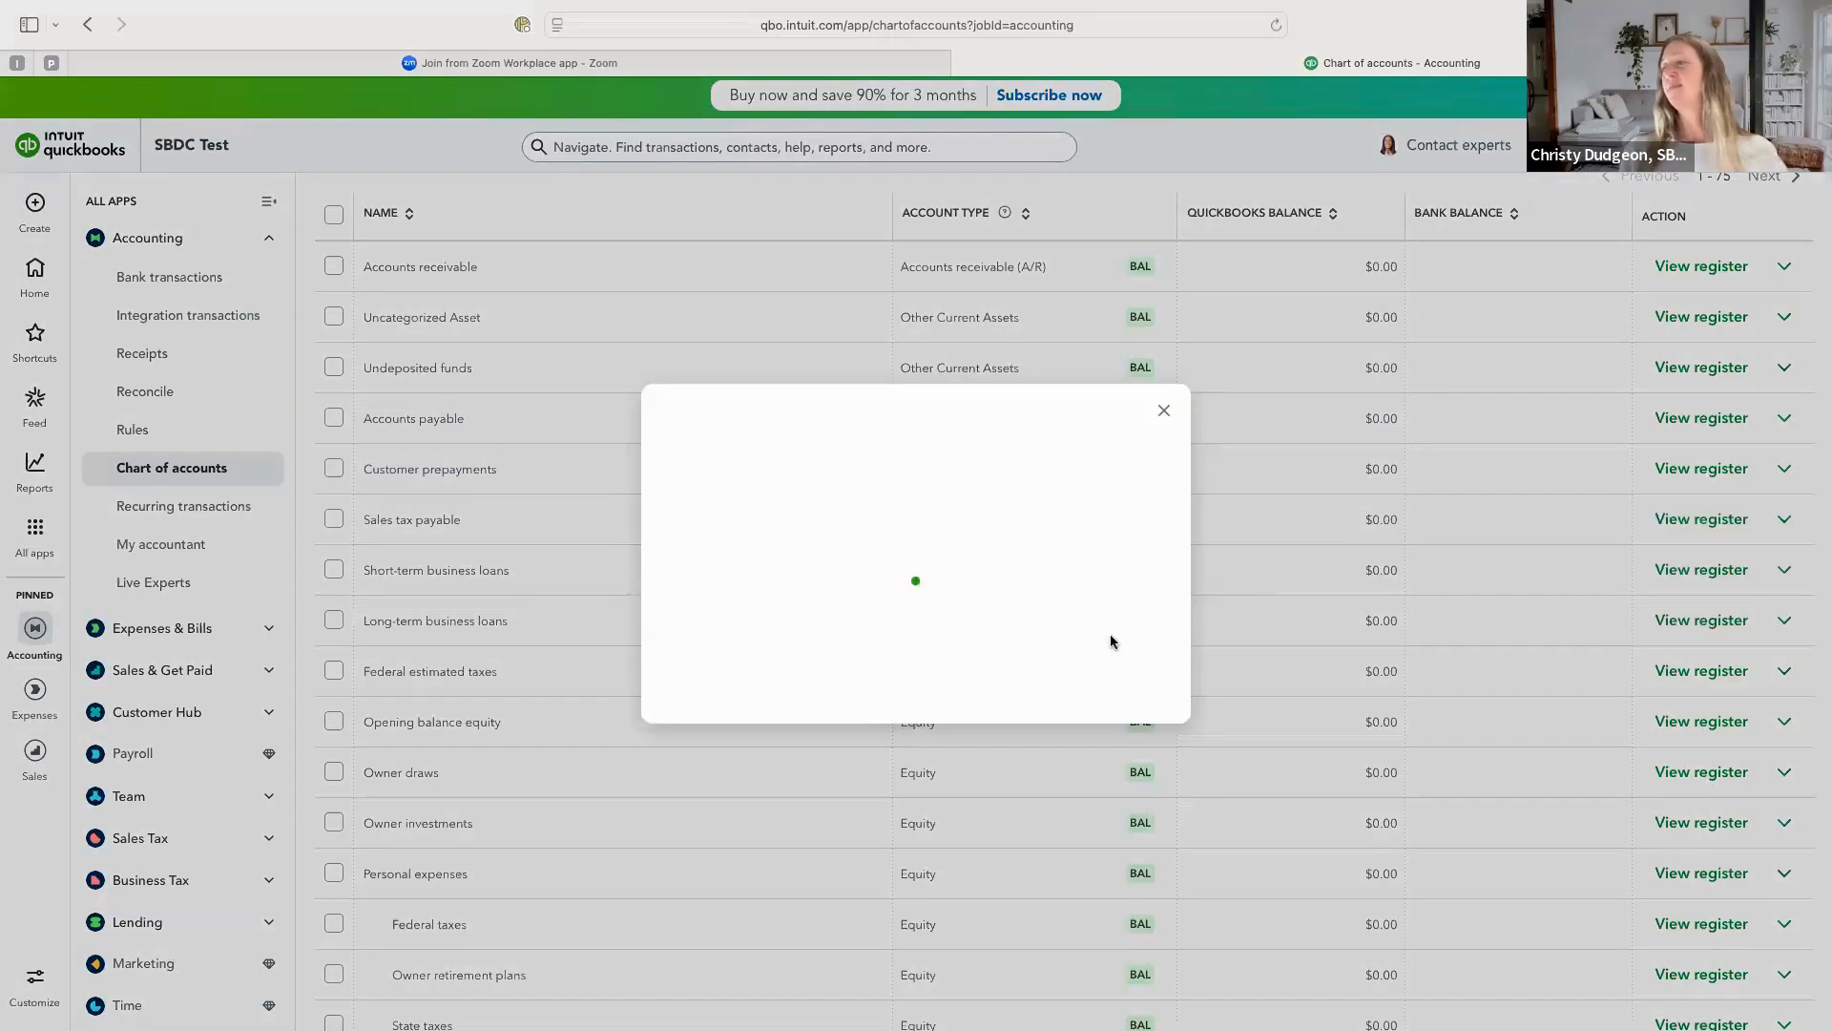
pyautogui.click(983, 652)
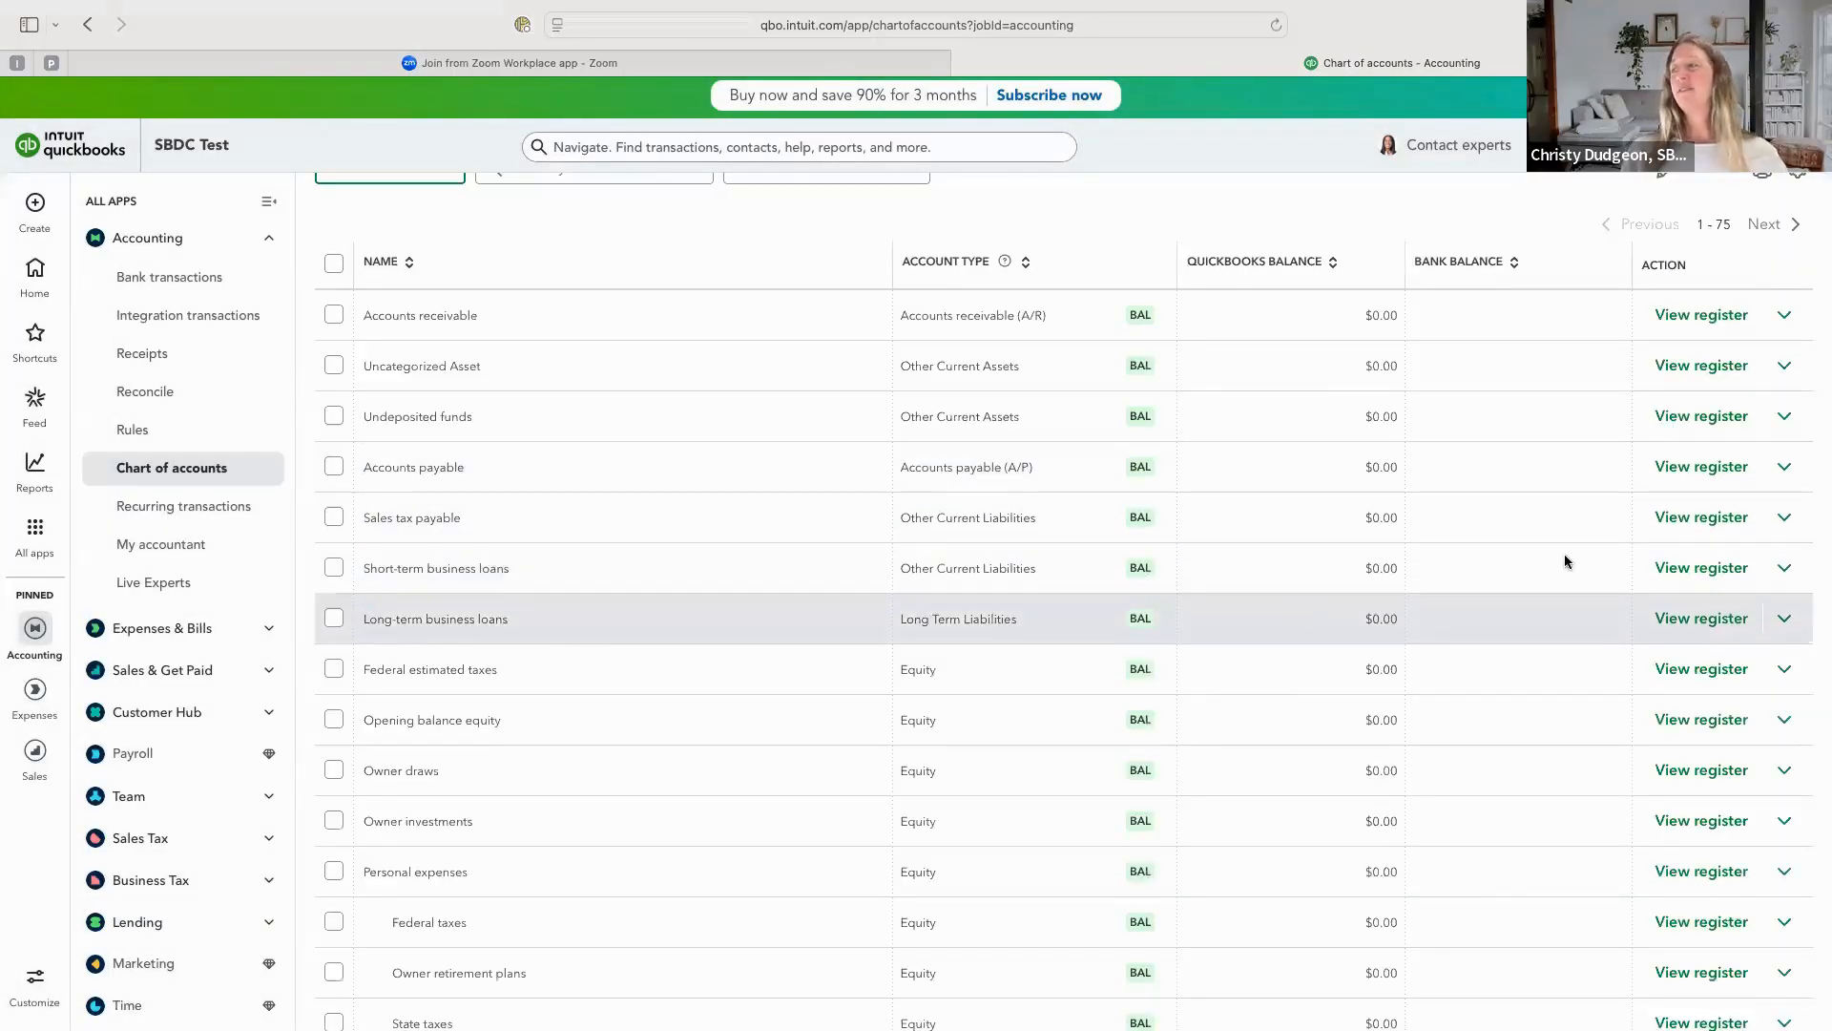
# Make the Short-term business loans and Long-term business loans accounts inactive.
pyautogui.click(1784, 569)
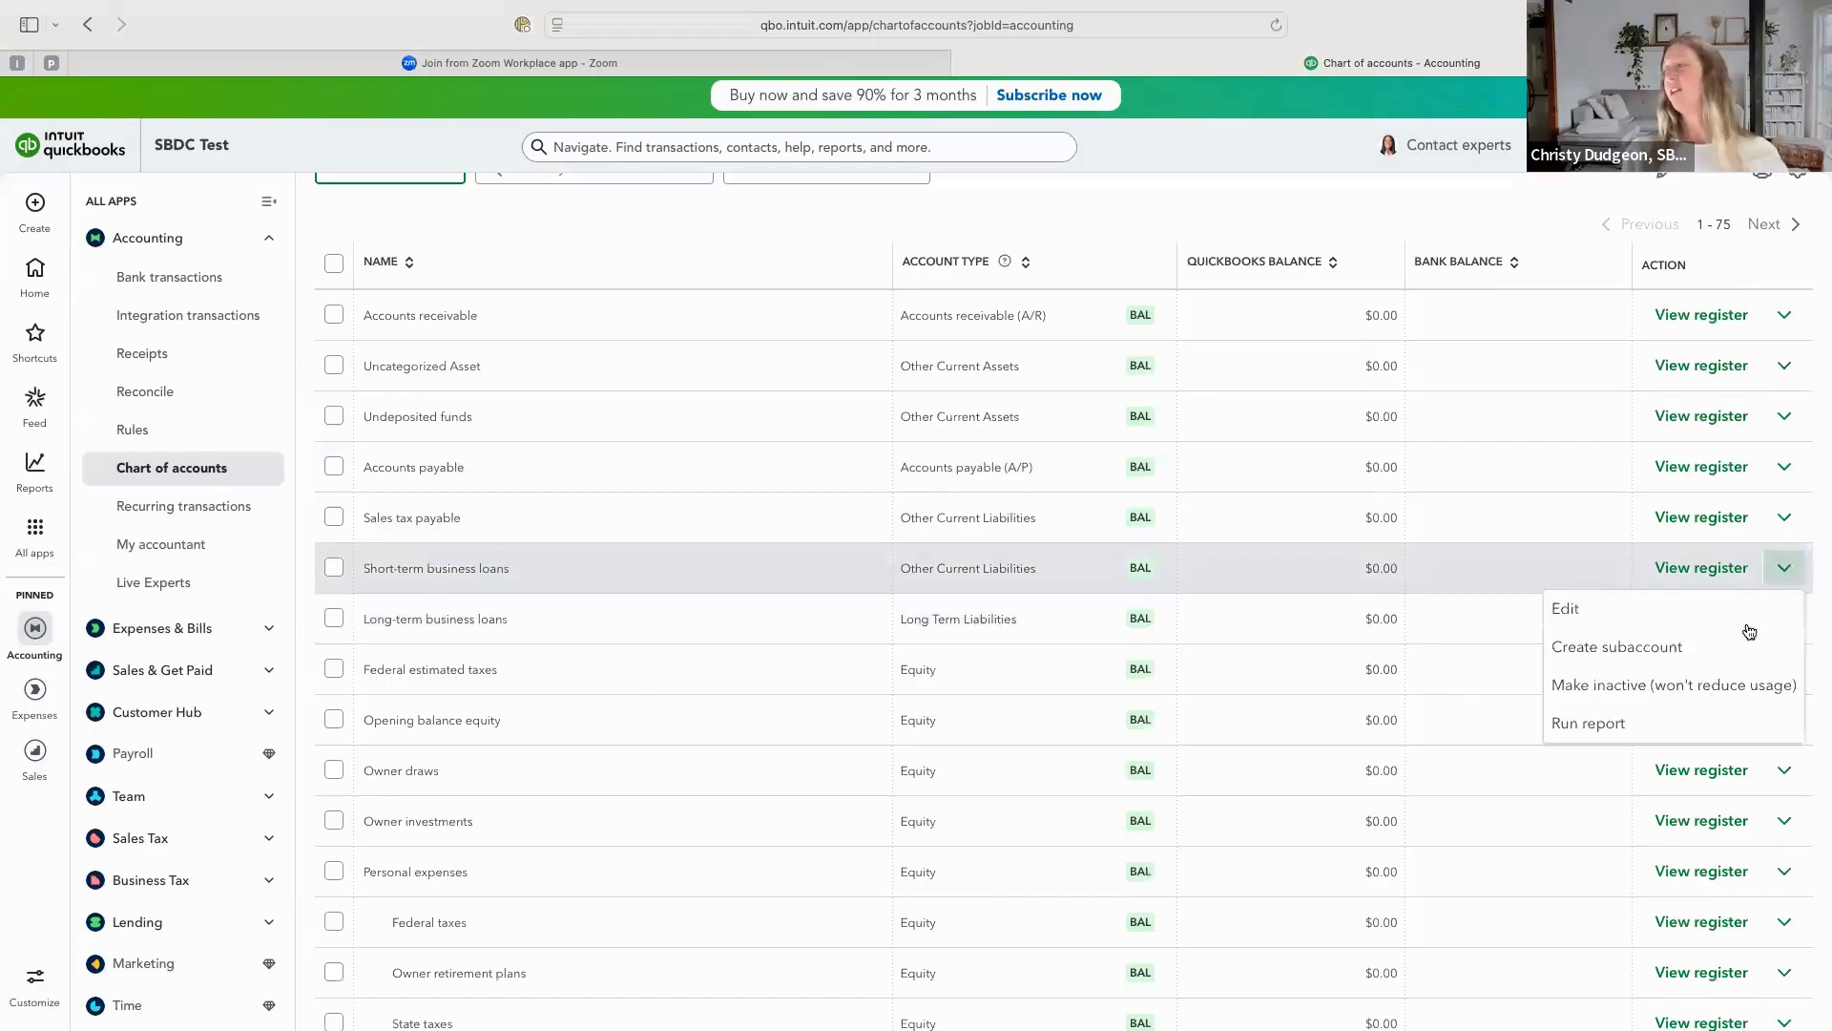
pyautogui.click(1723, 687)
pyautogui.click(1025, 649)
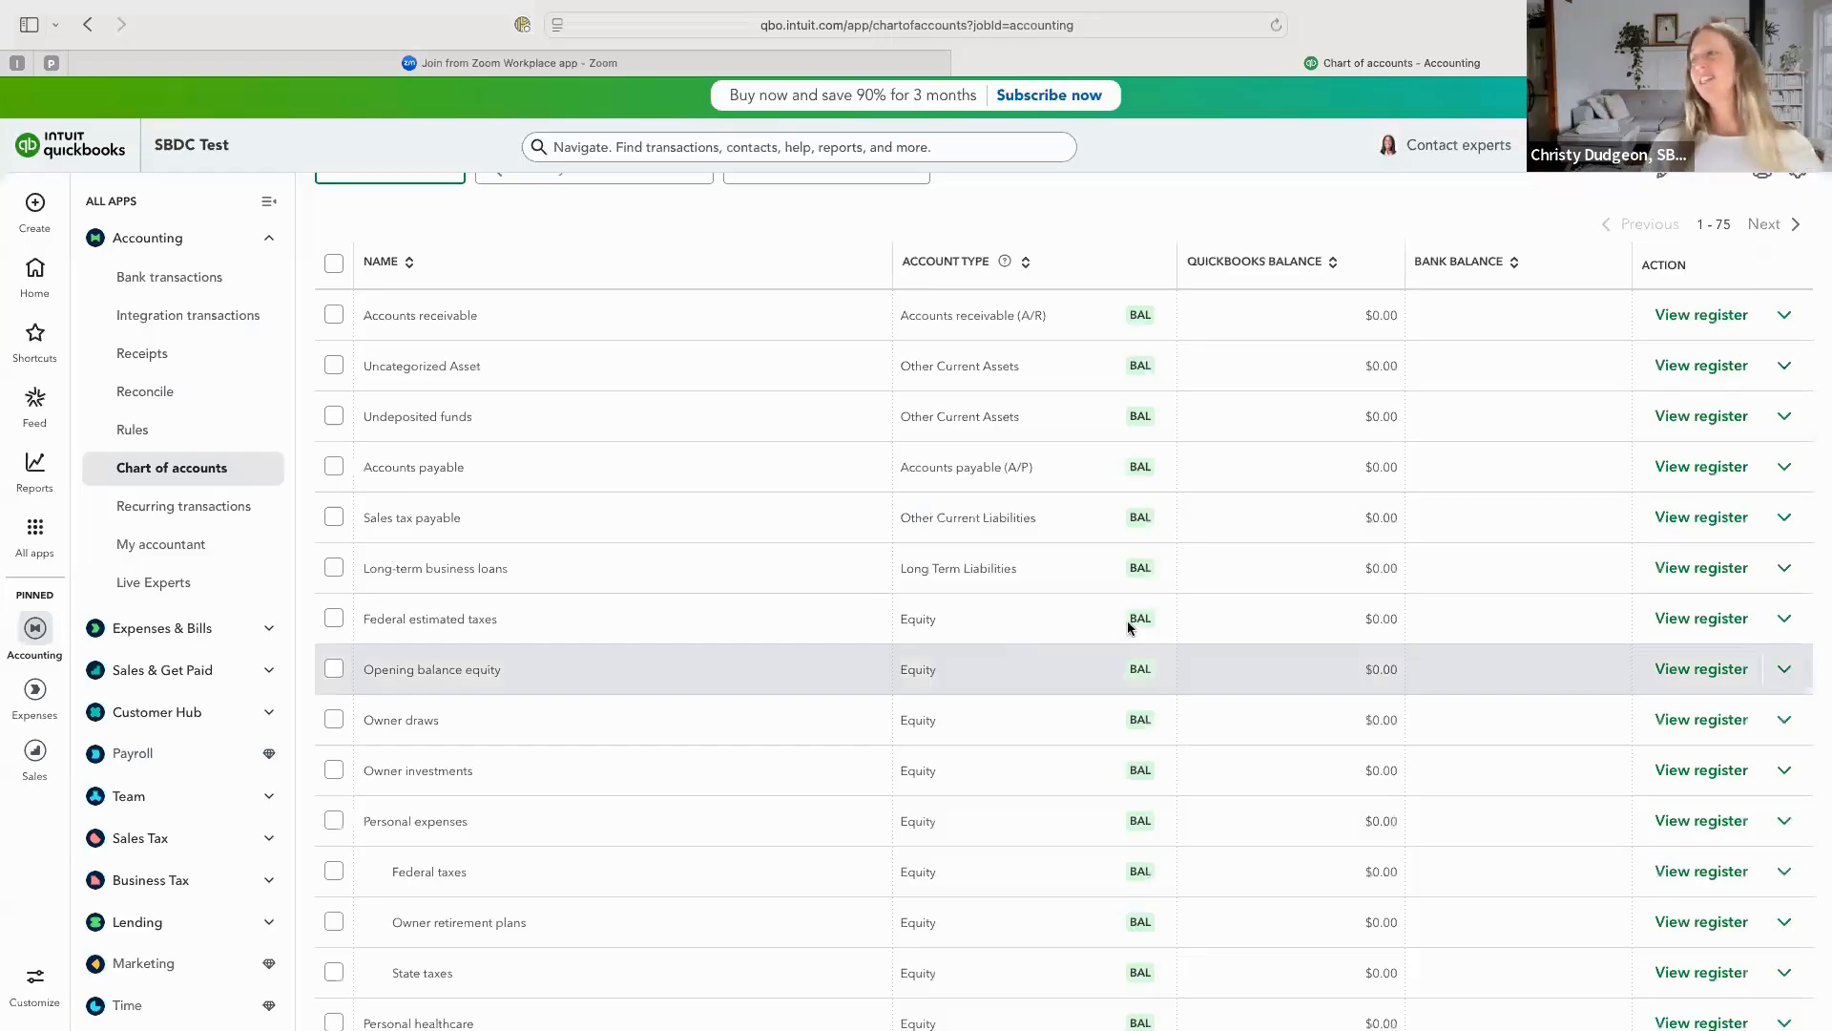
pyautogui.click(1796, 570)
pyautogui.click(1703, 686)
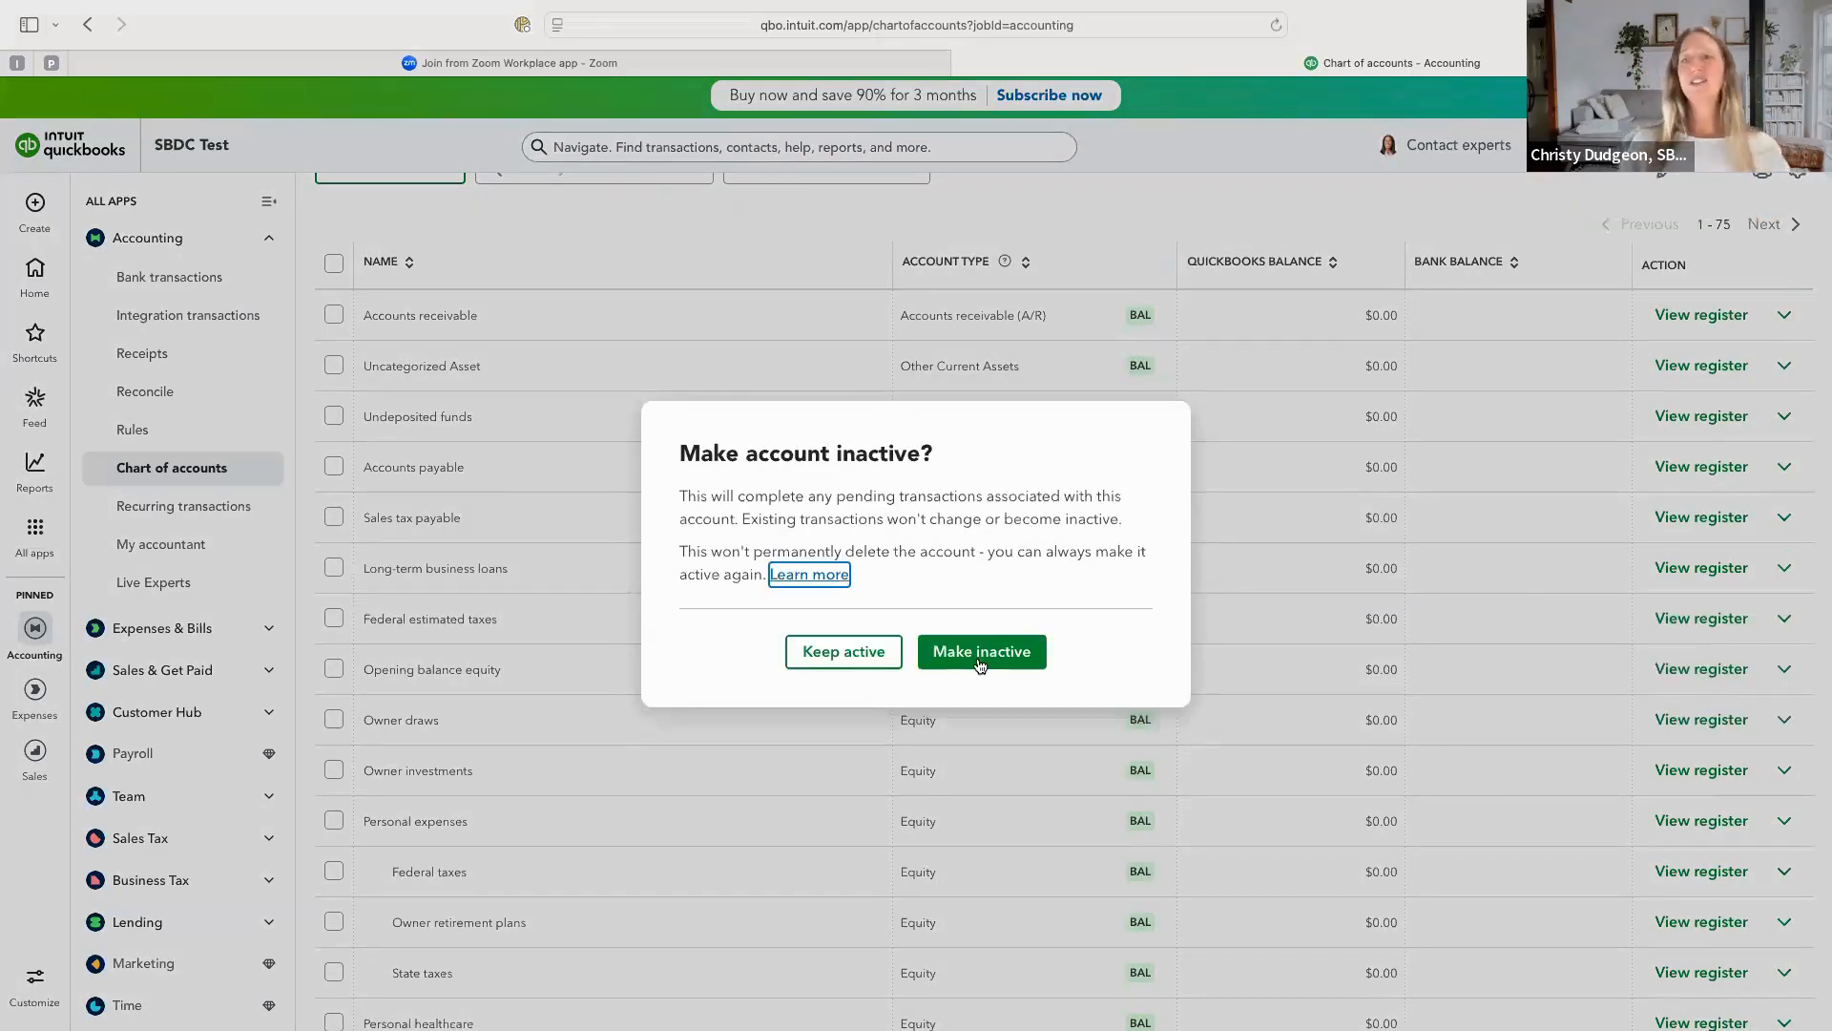
pyautogui.click(980, 661)
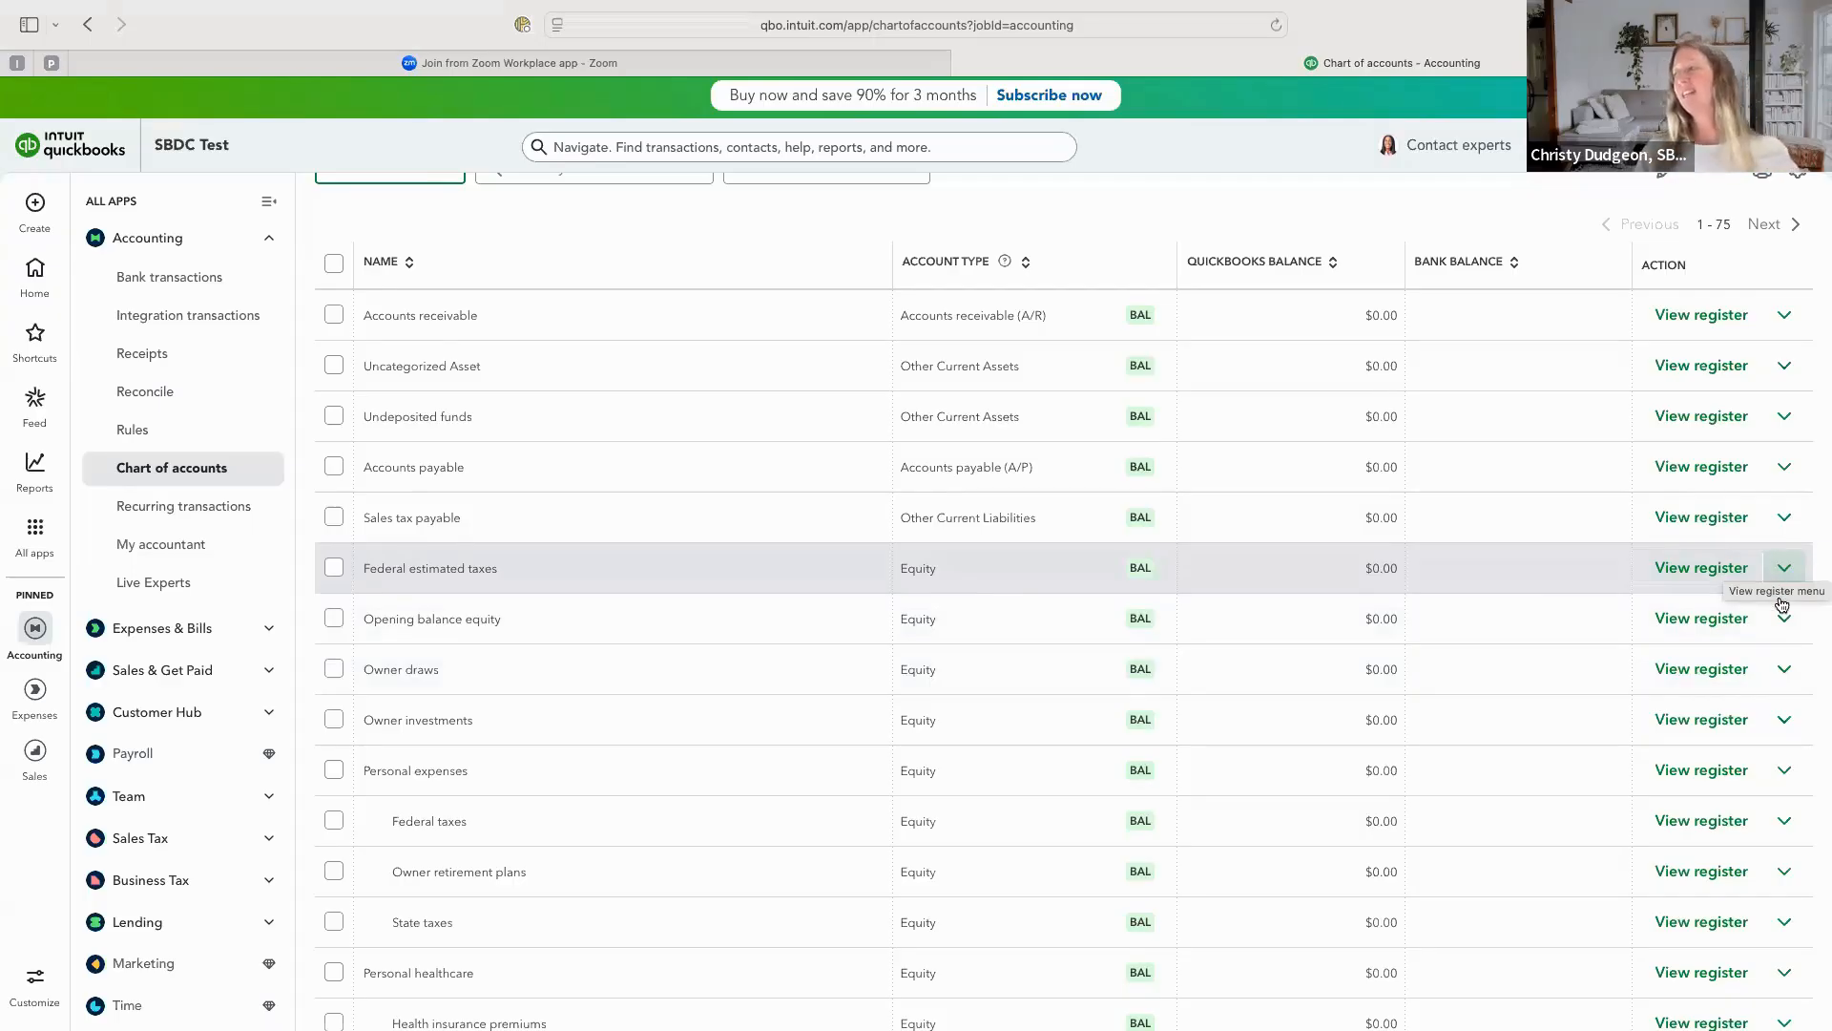
# Make the Federal estimated taxes equity account inactive.
pyautogui.click(1782, 569)
pyautogui.click(1729, 697)
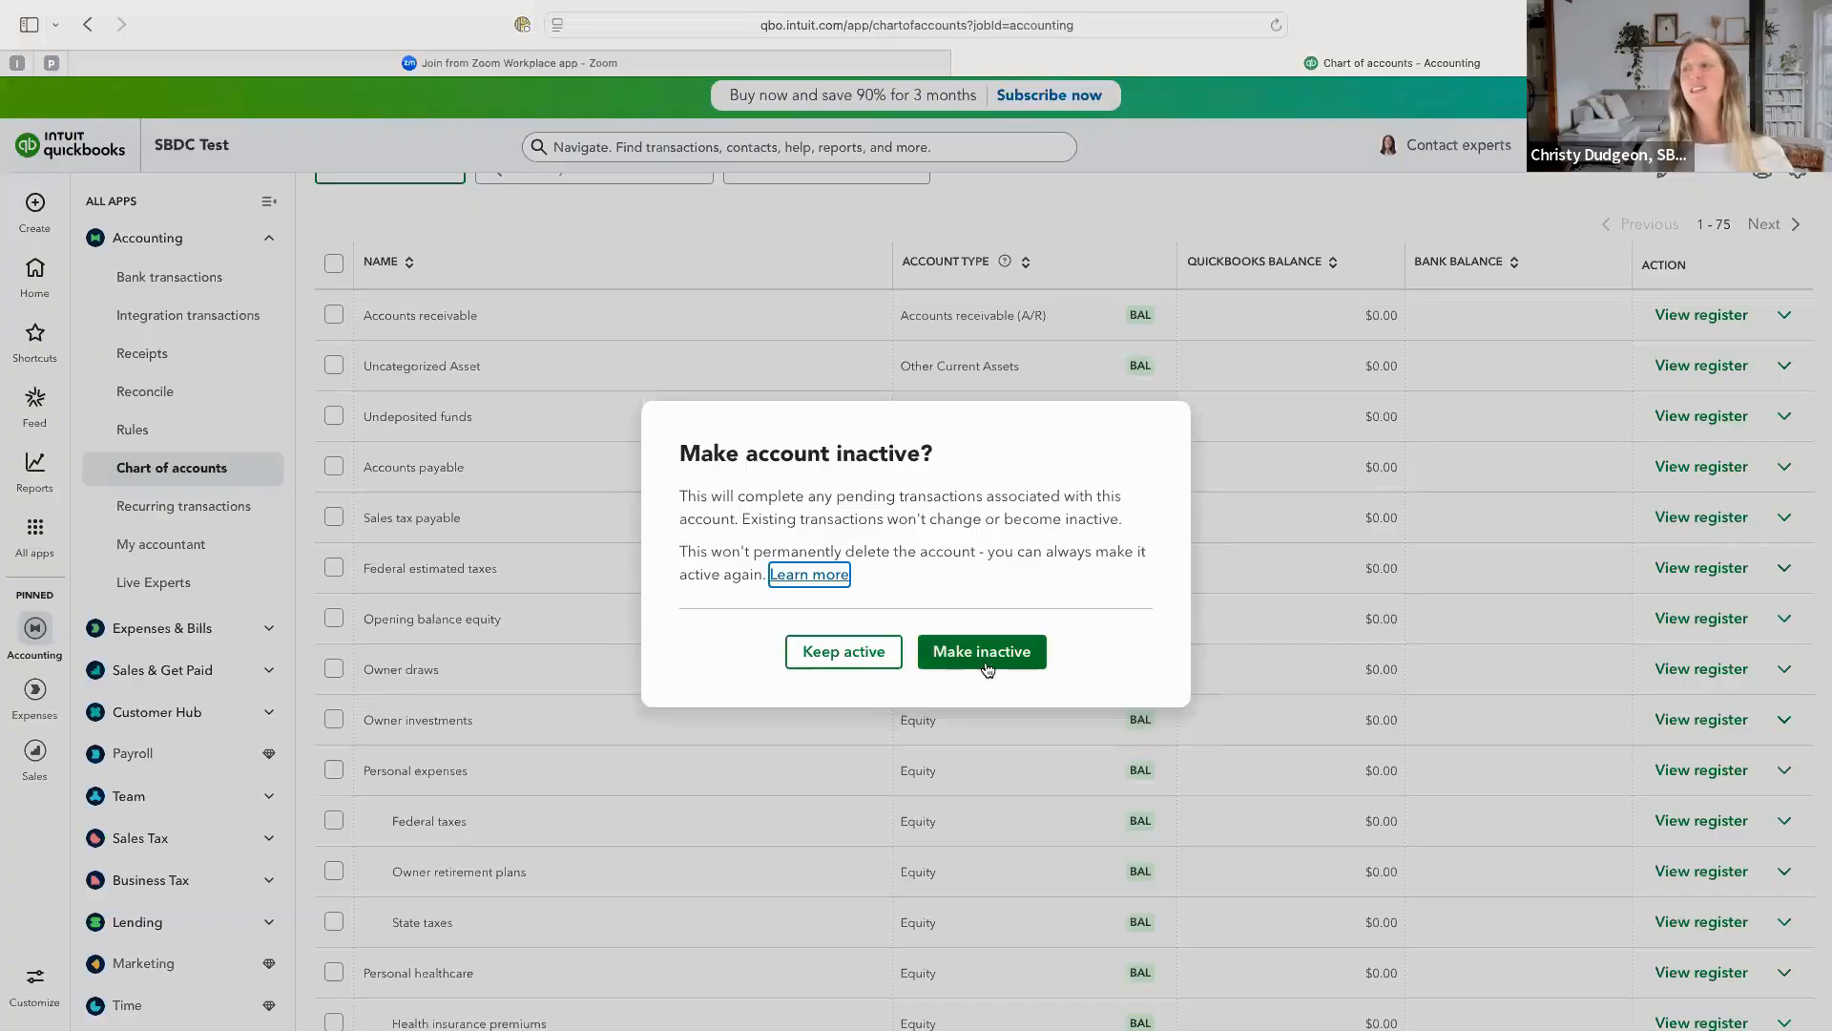
pyautogui.click(983, 659)
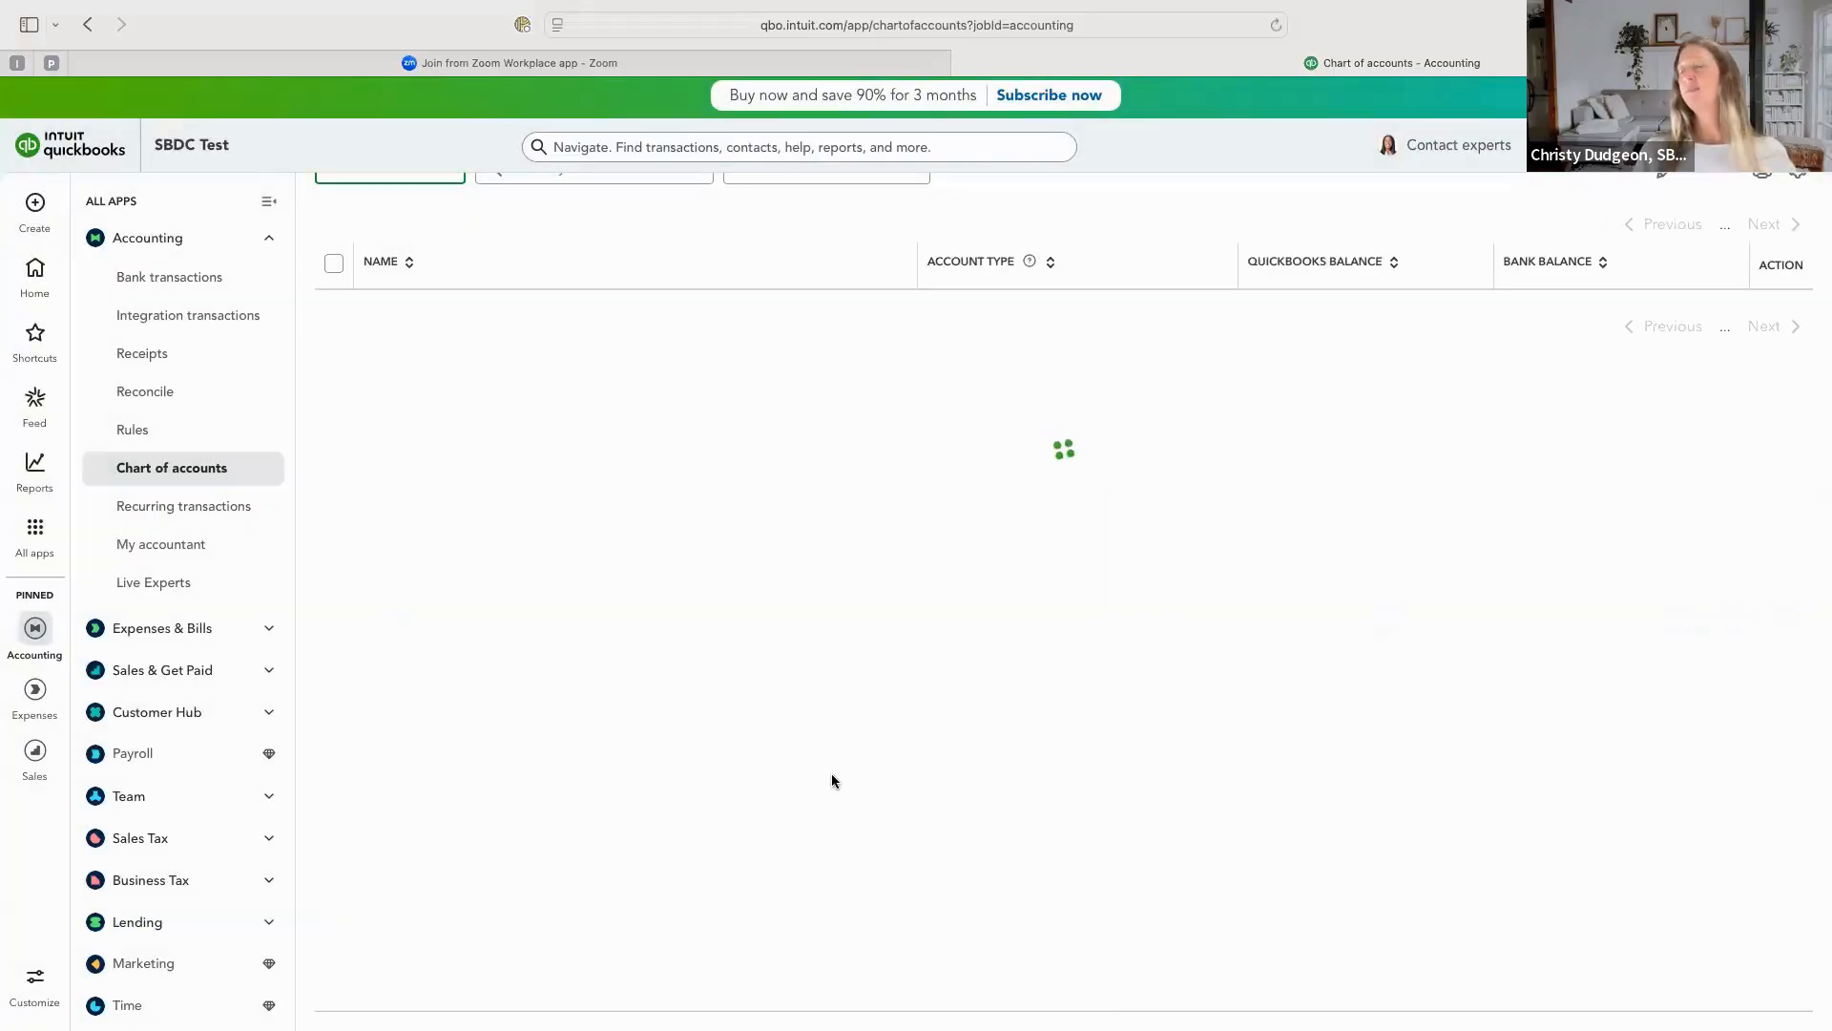
# Make the Personal expenses and Personal healthcare equity accounts inactive along with their subaccounts.
pyautogui.scroll(-2, 501, 532)
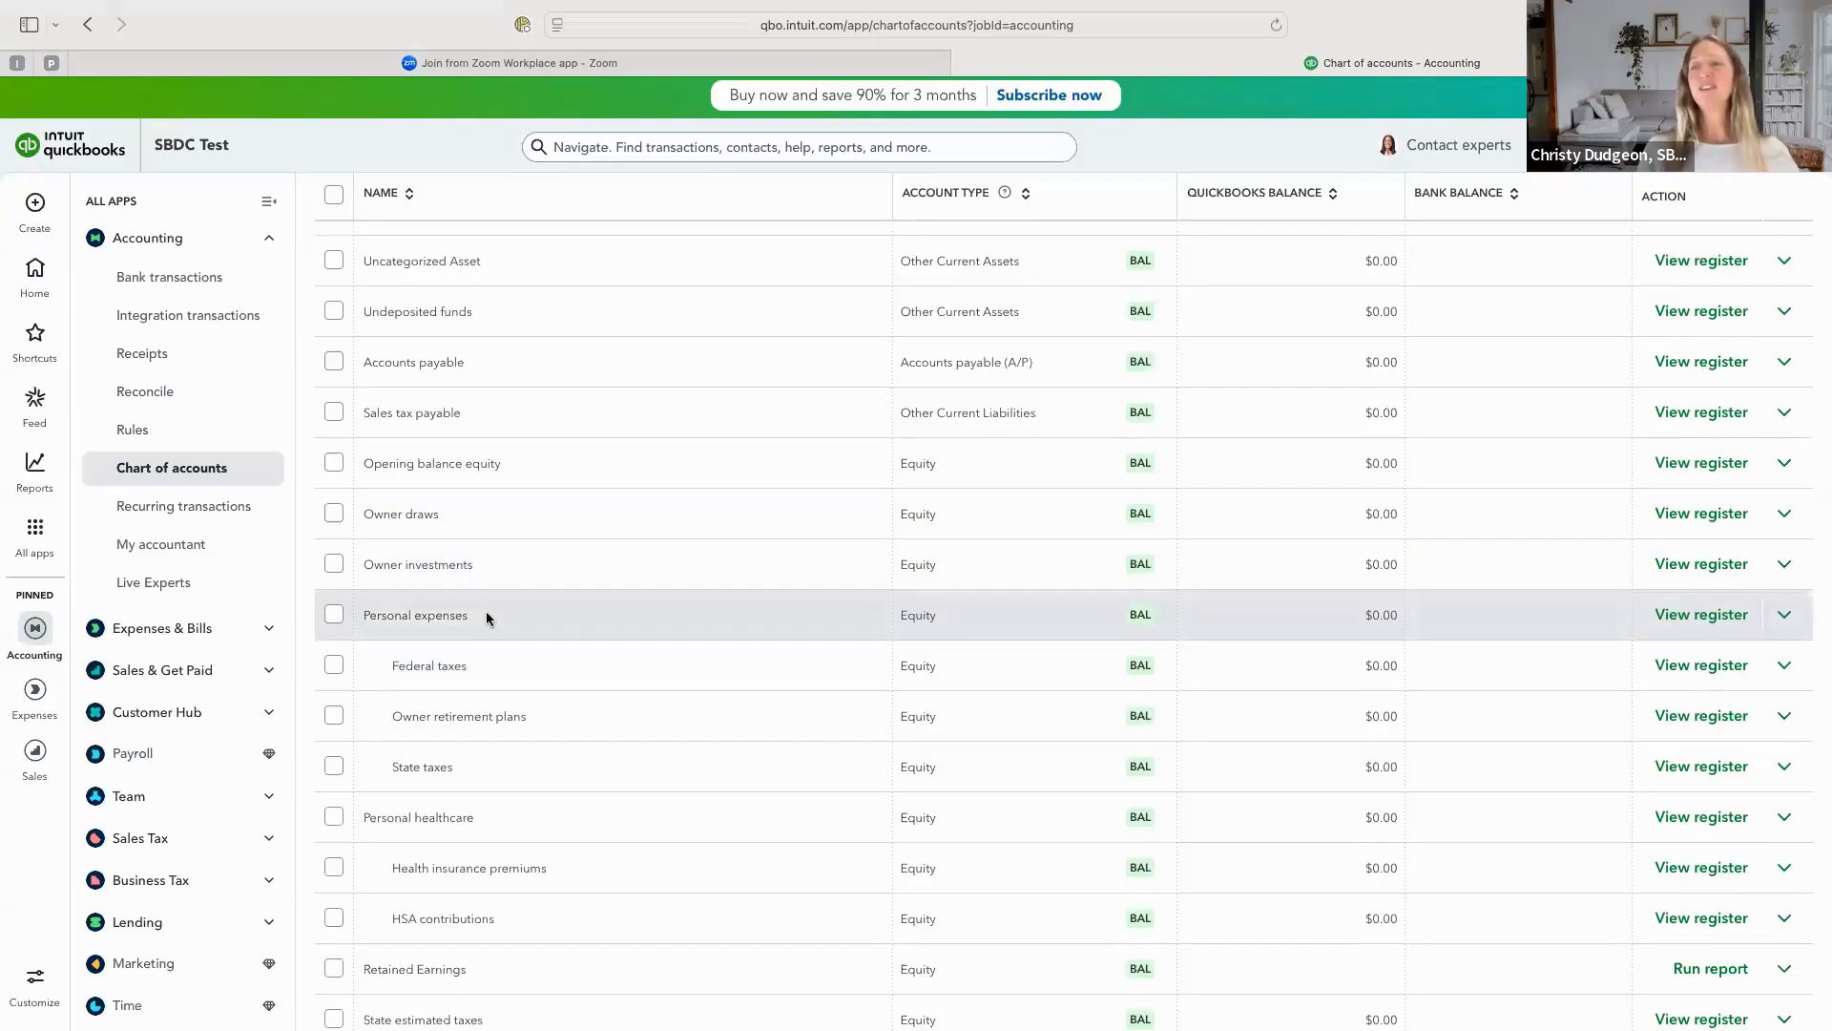
pyautogui.scroll(-2, 462, 786)
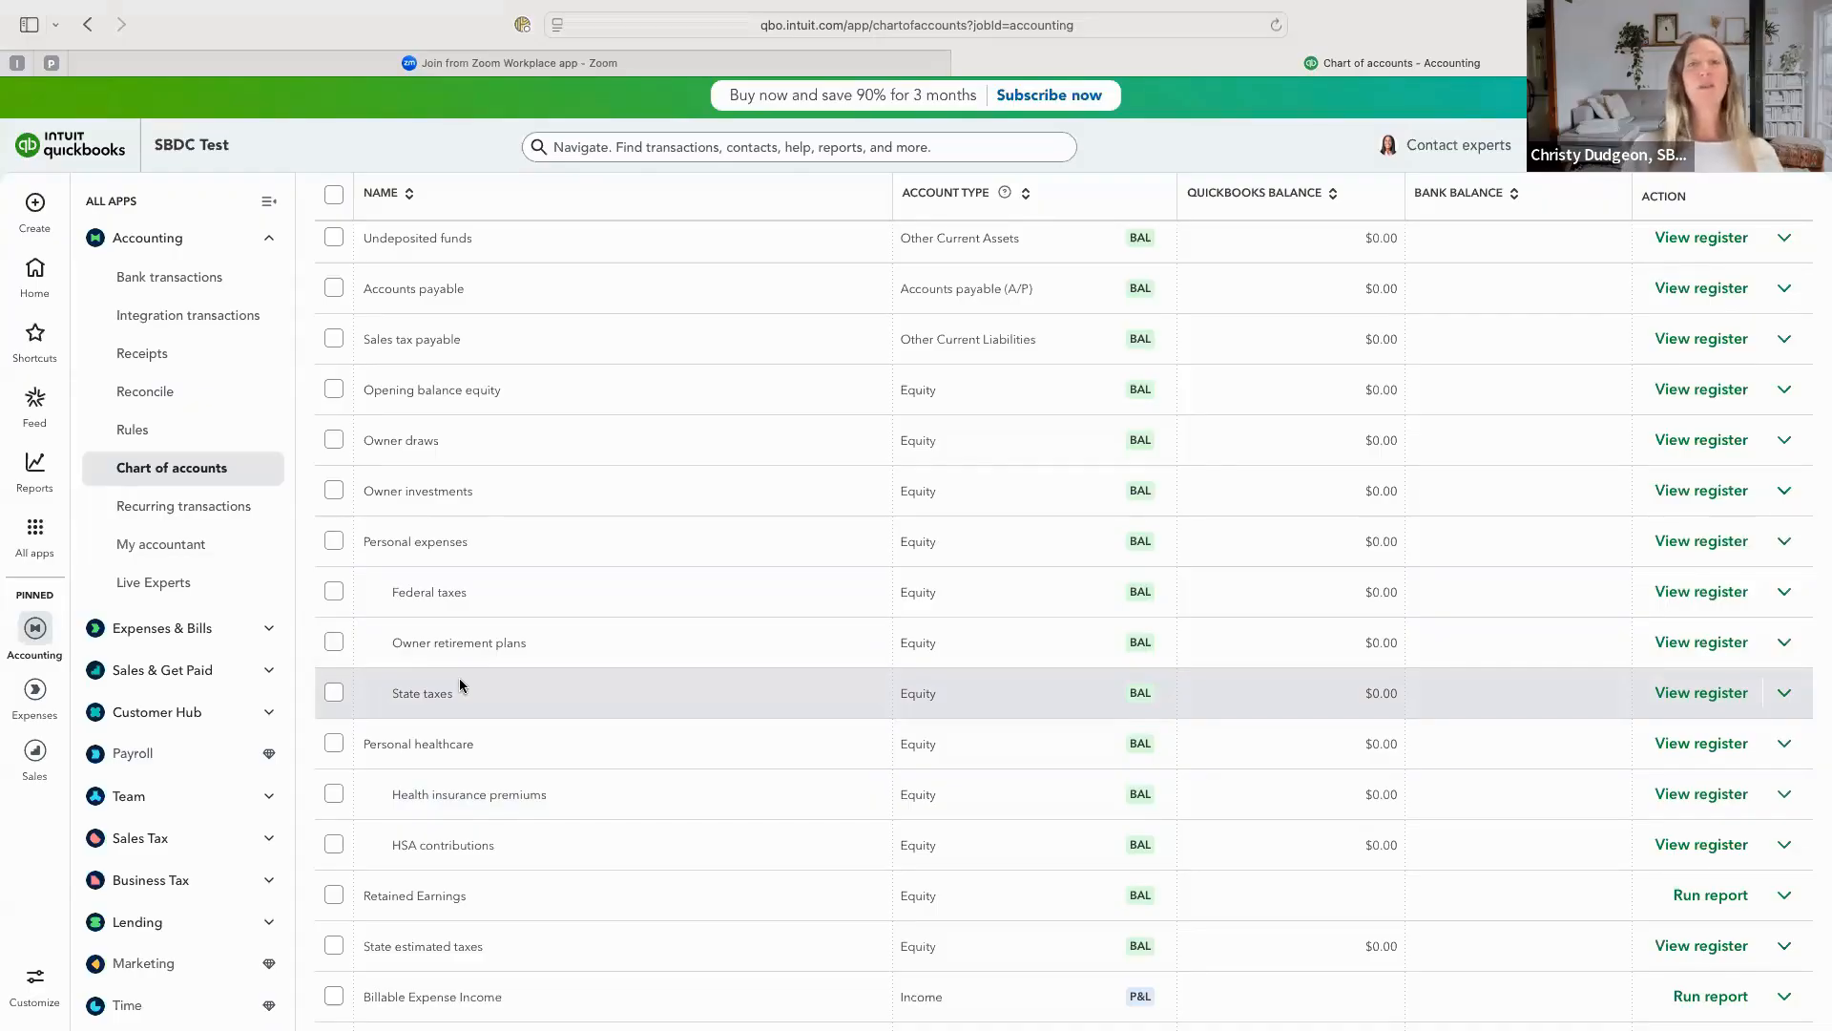
pyautogui.click(1787, 543)
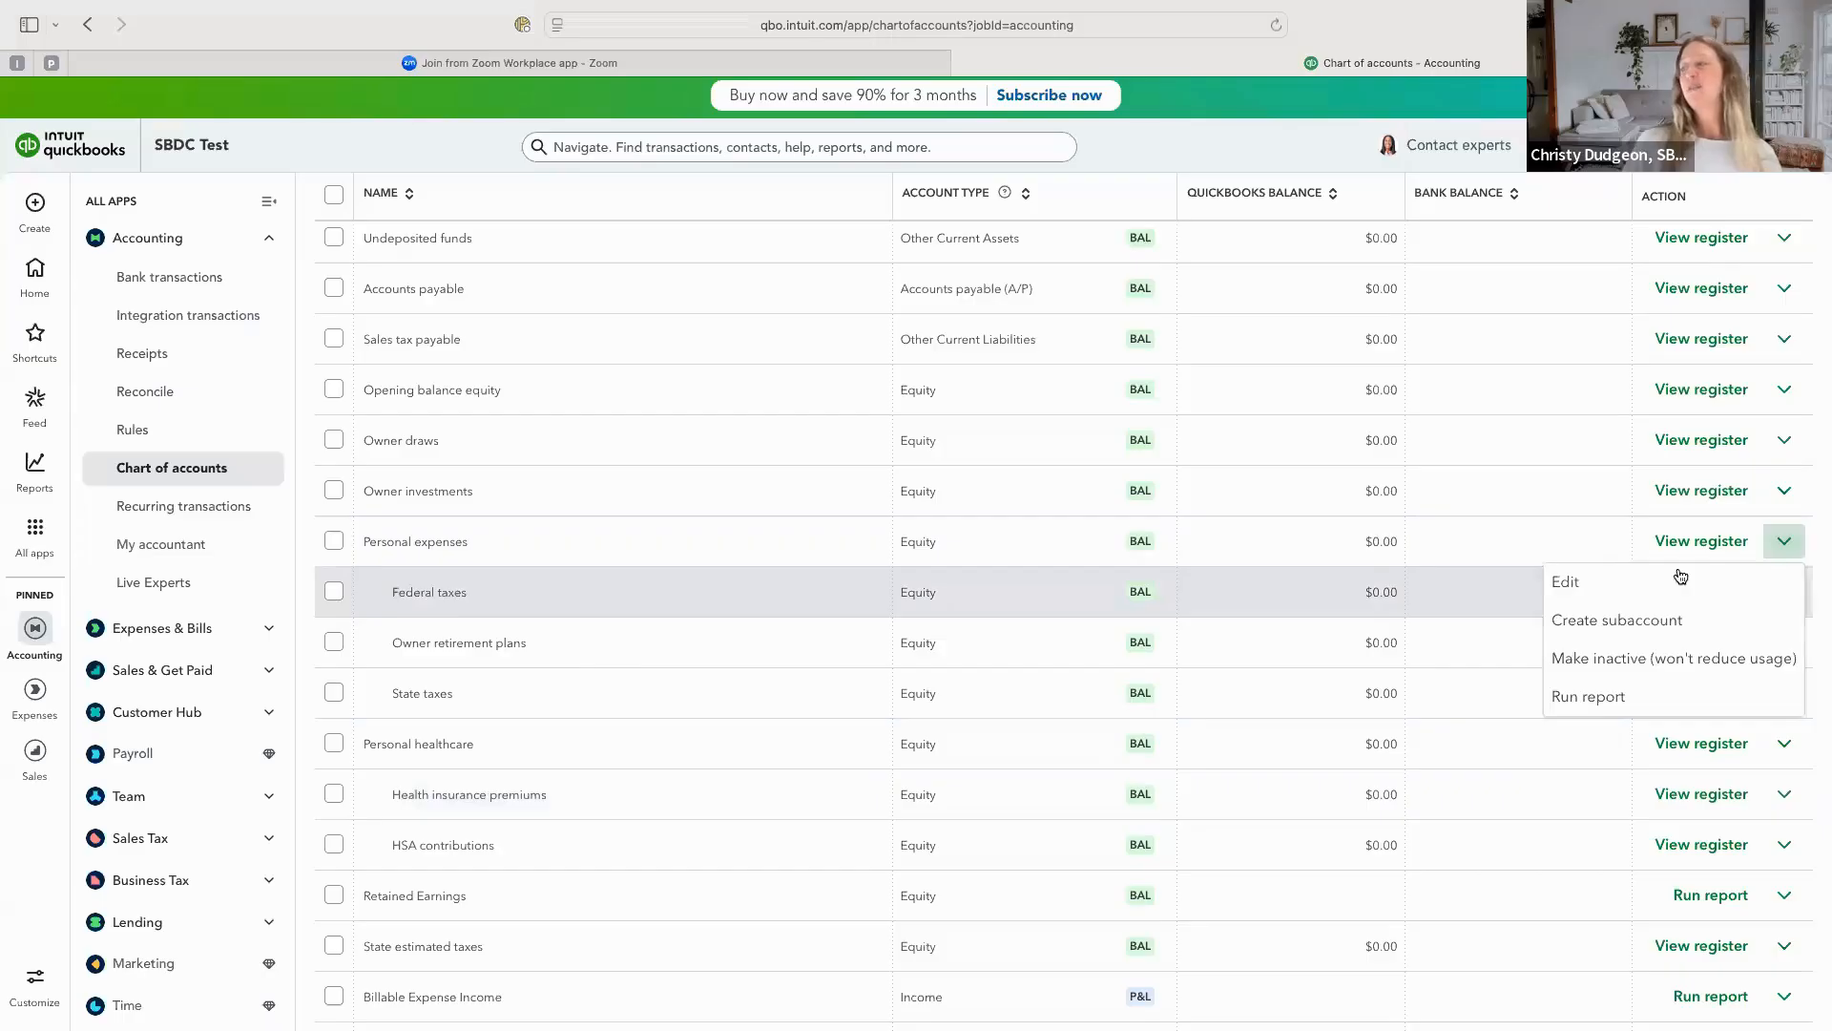
pyautogui.click(1700, 660)
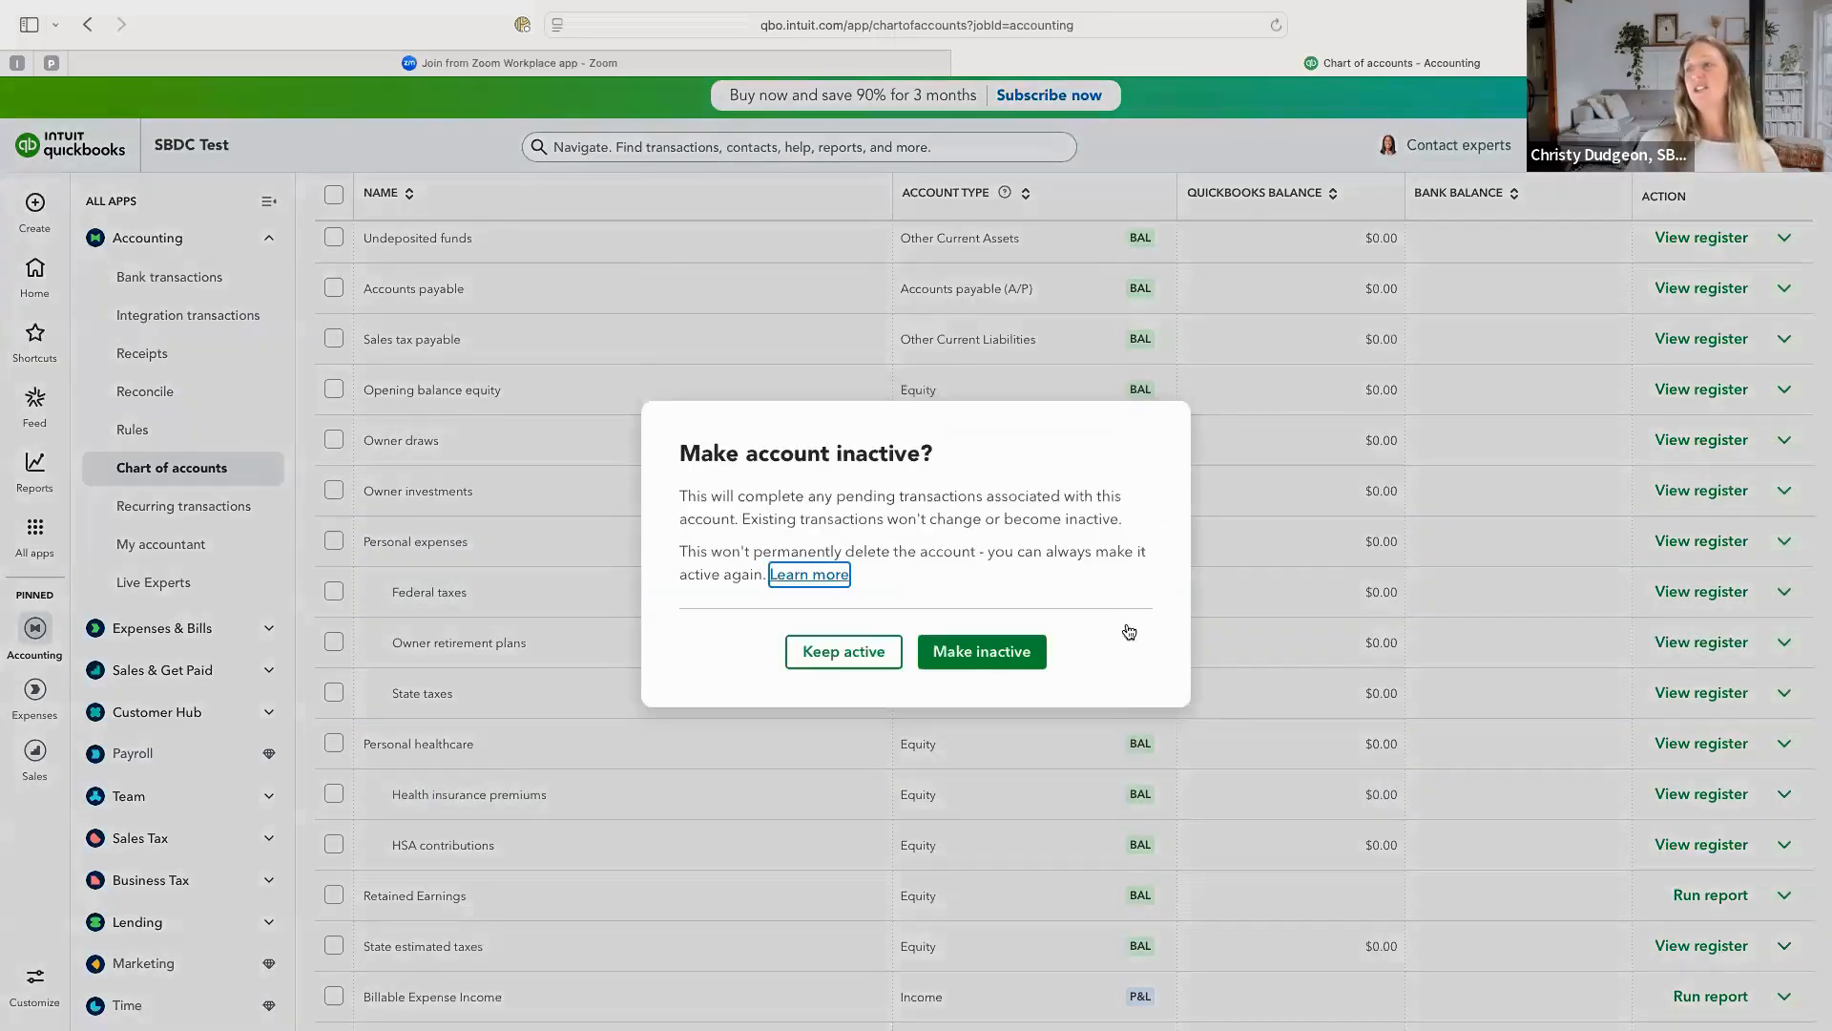
pyautogui.click(990, 655)
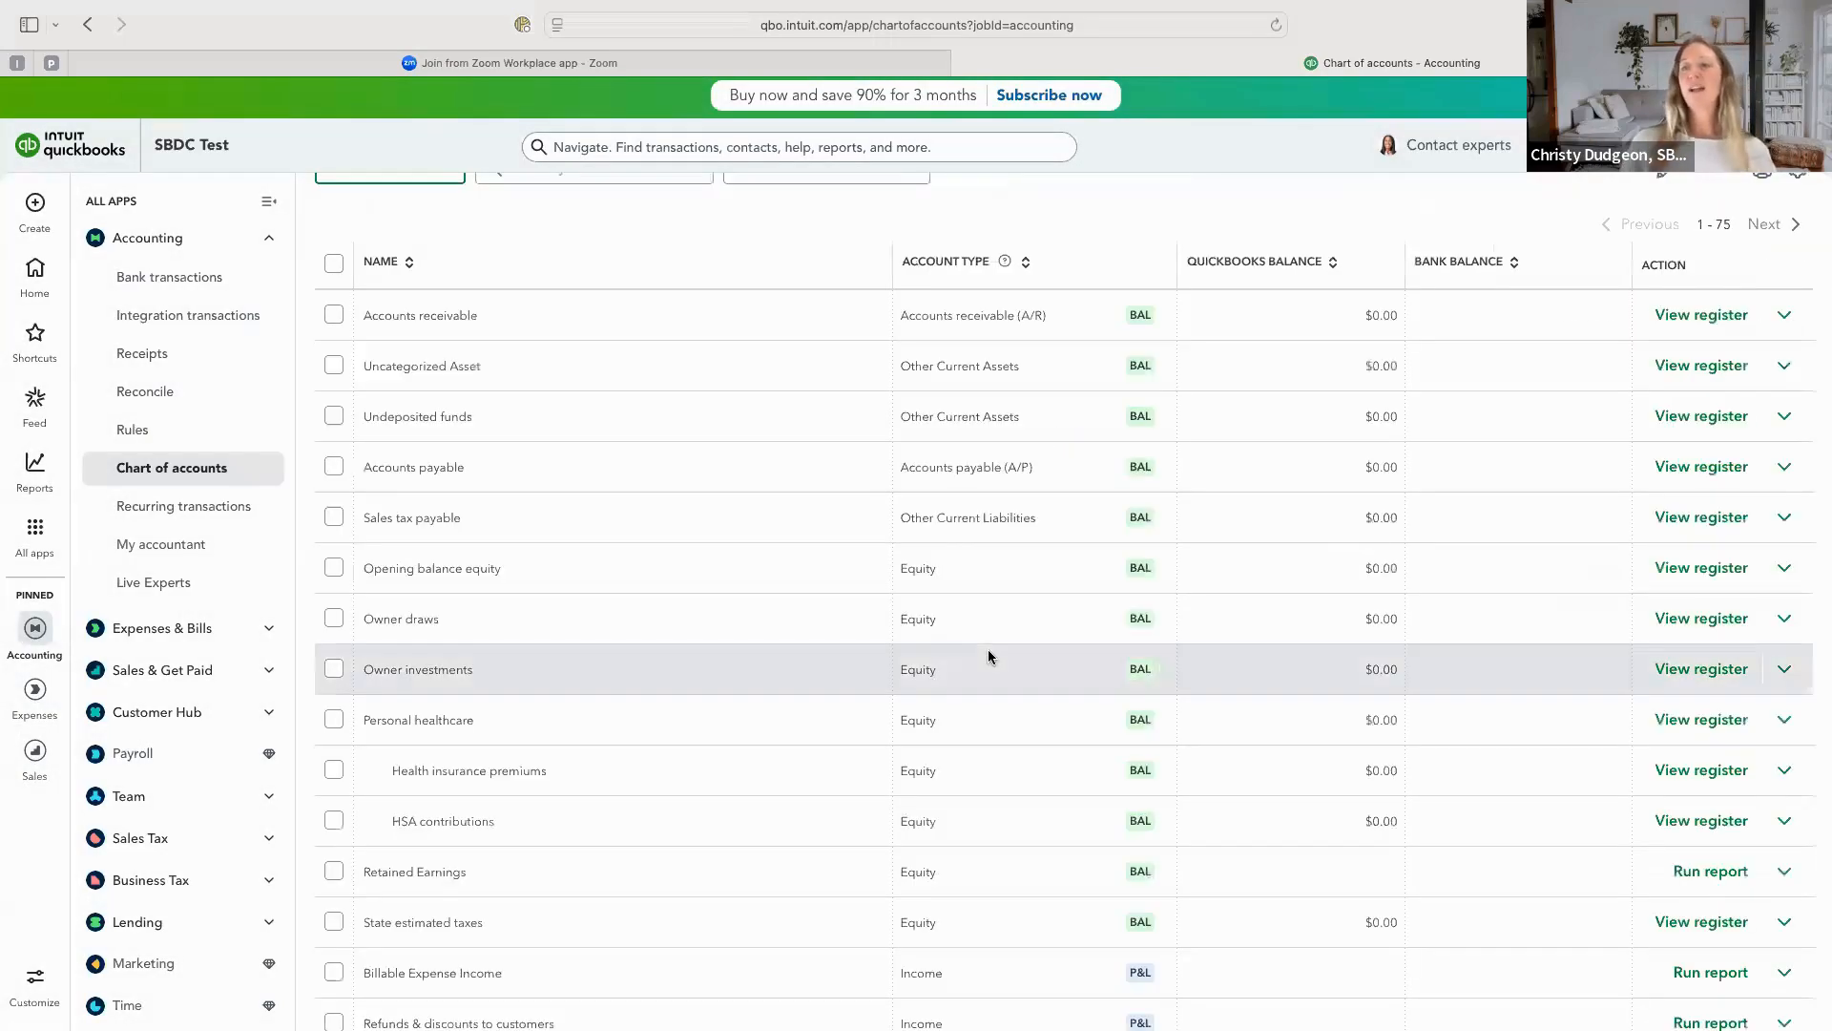
pyautogui.click(1784, 719)
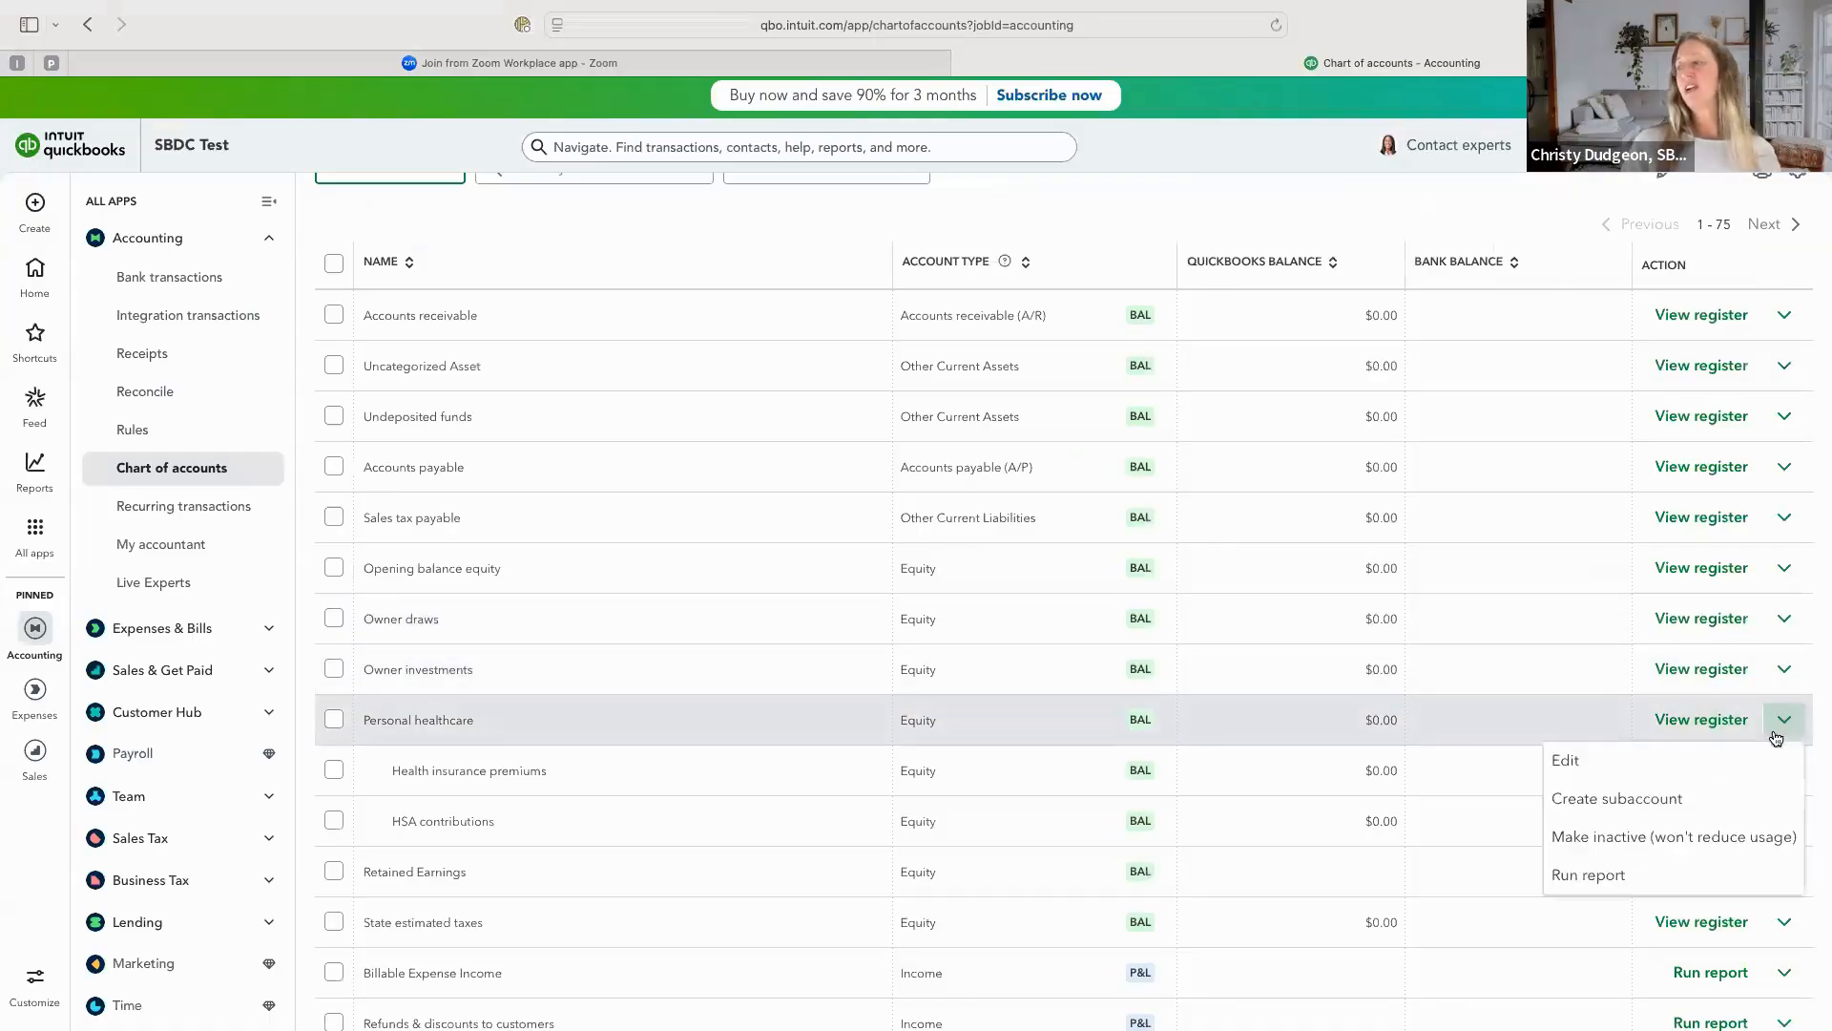
pyautogui.click(1685, 837)
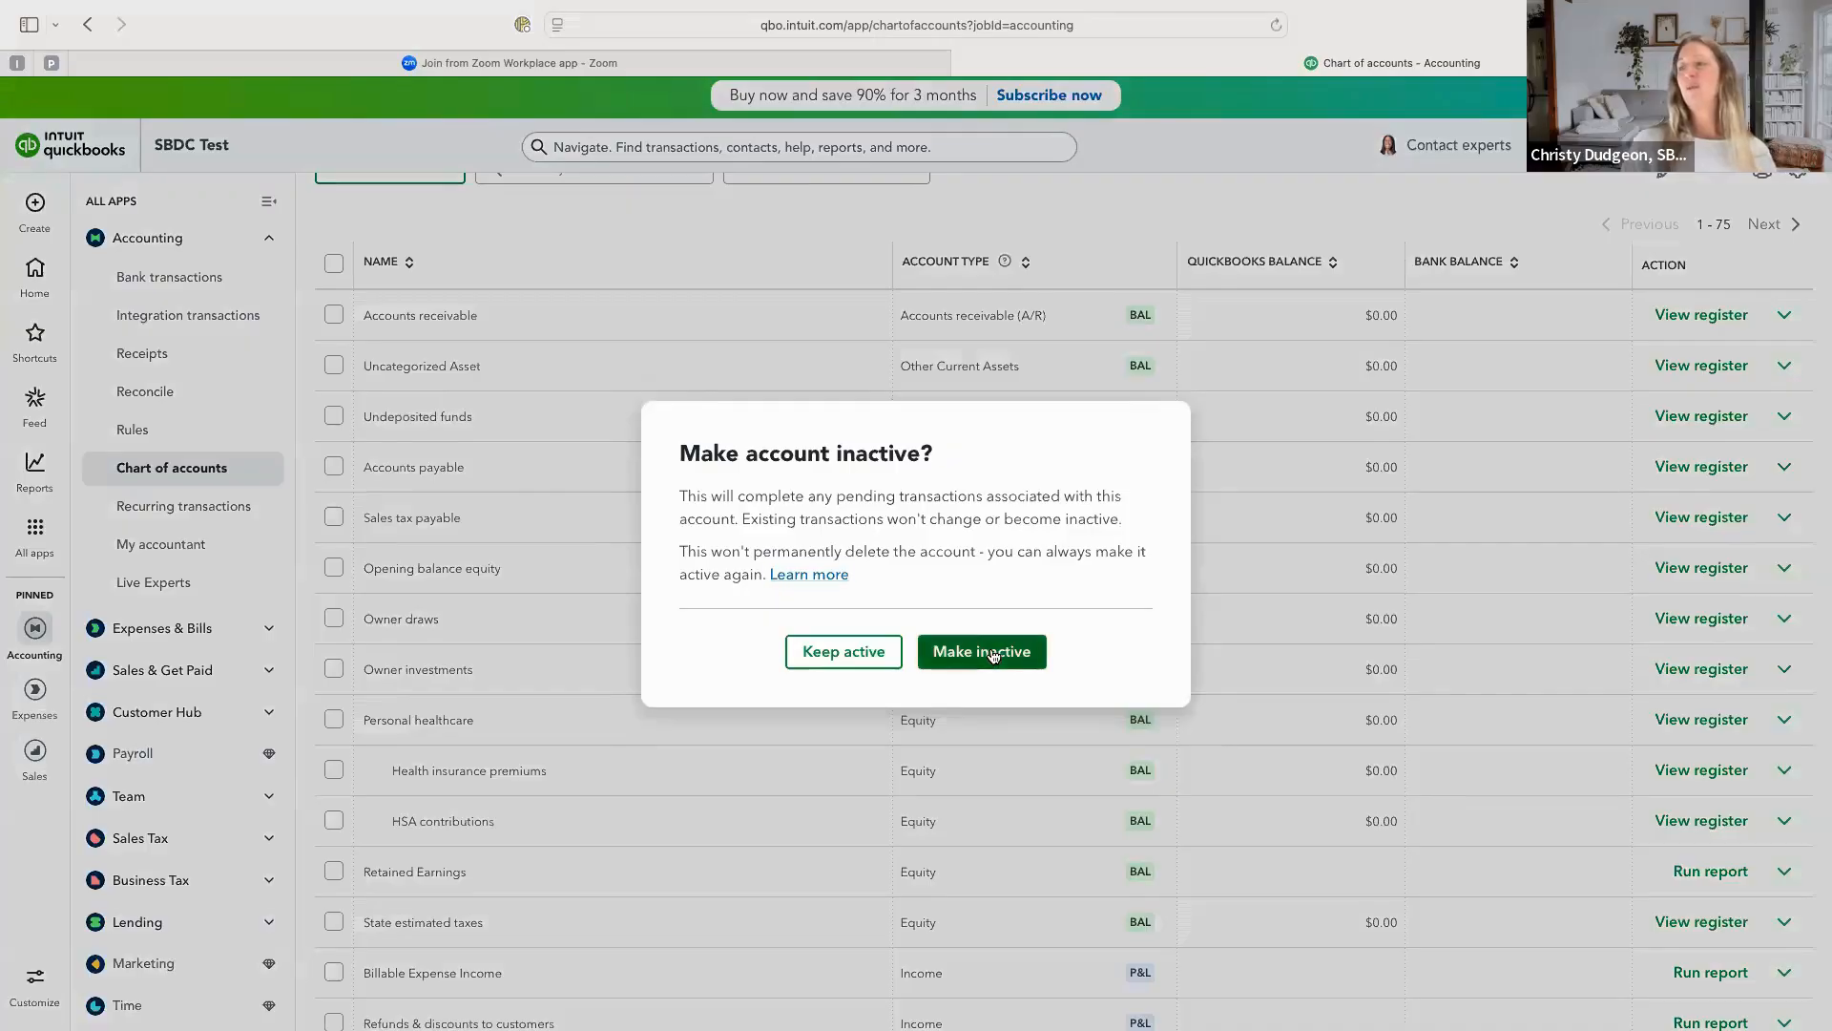
pyautogui.click(992, 653)
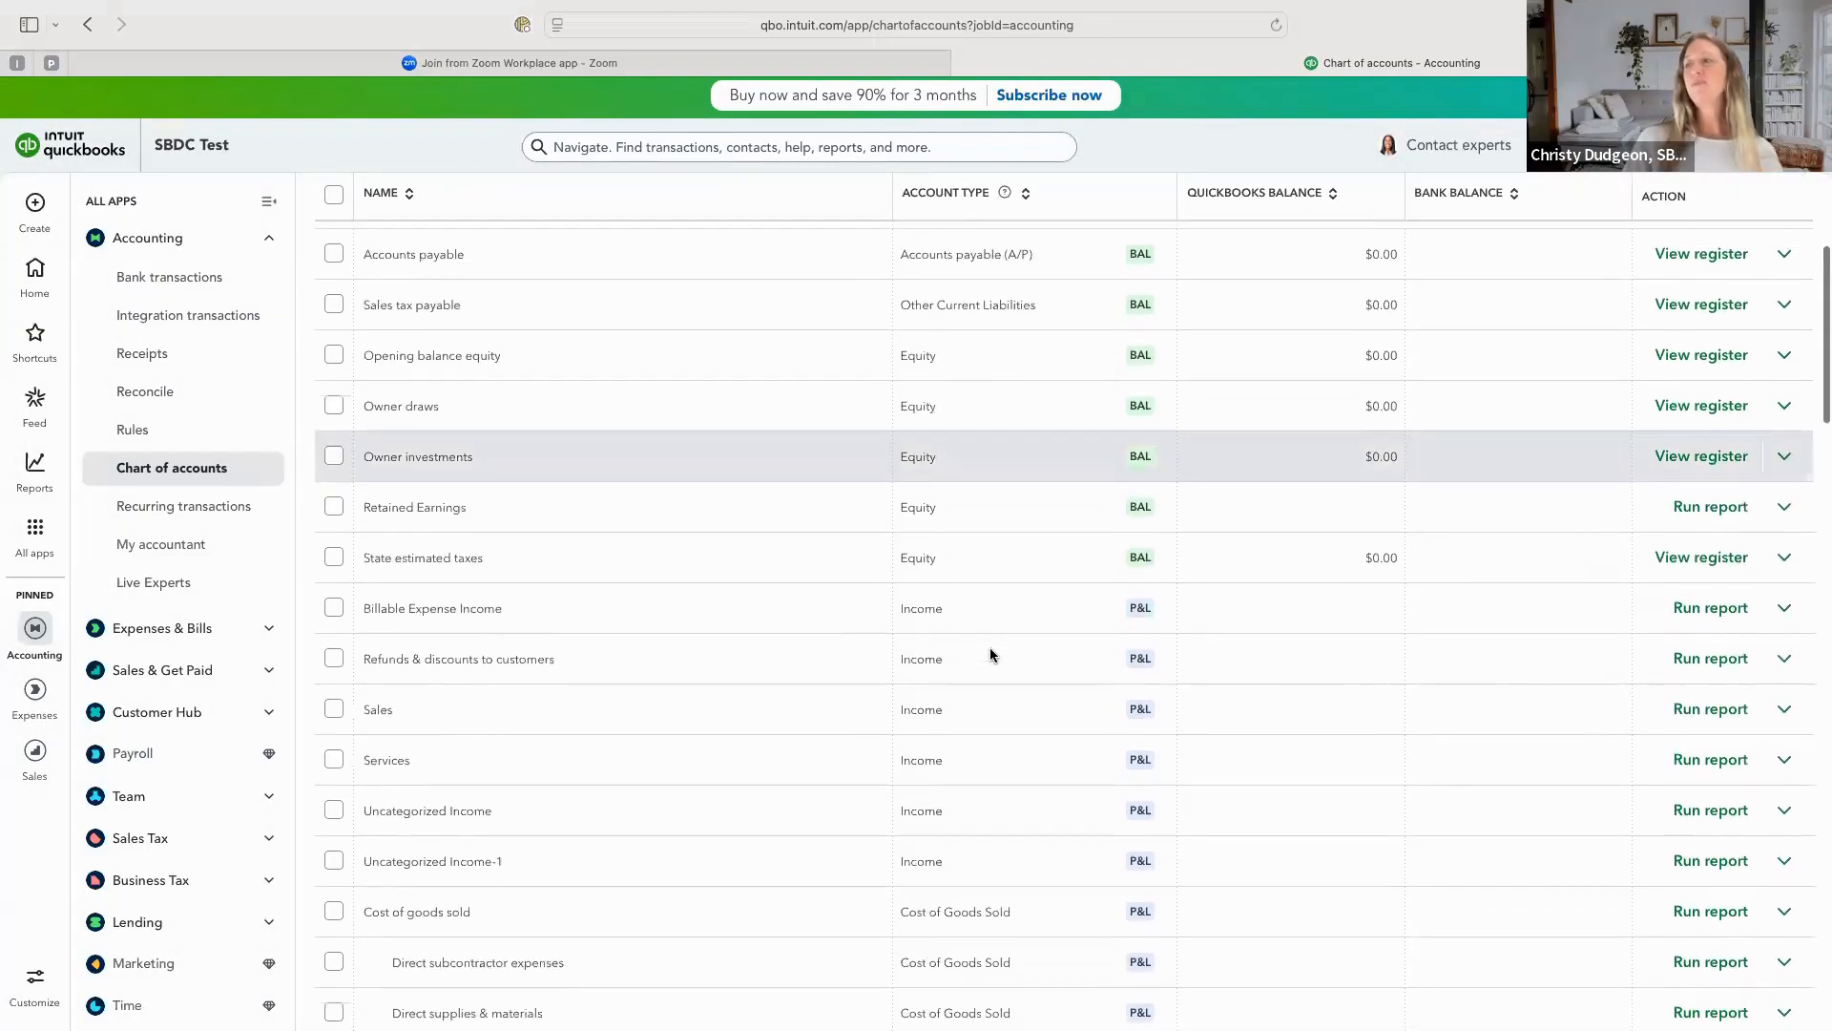
# Make the State estimated taxes equity account inactive.
pyautogui.scroll(3, 989, 655)
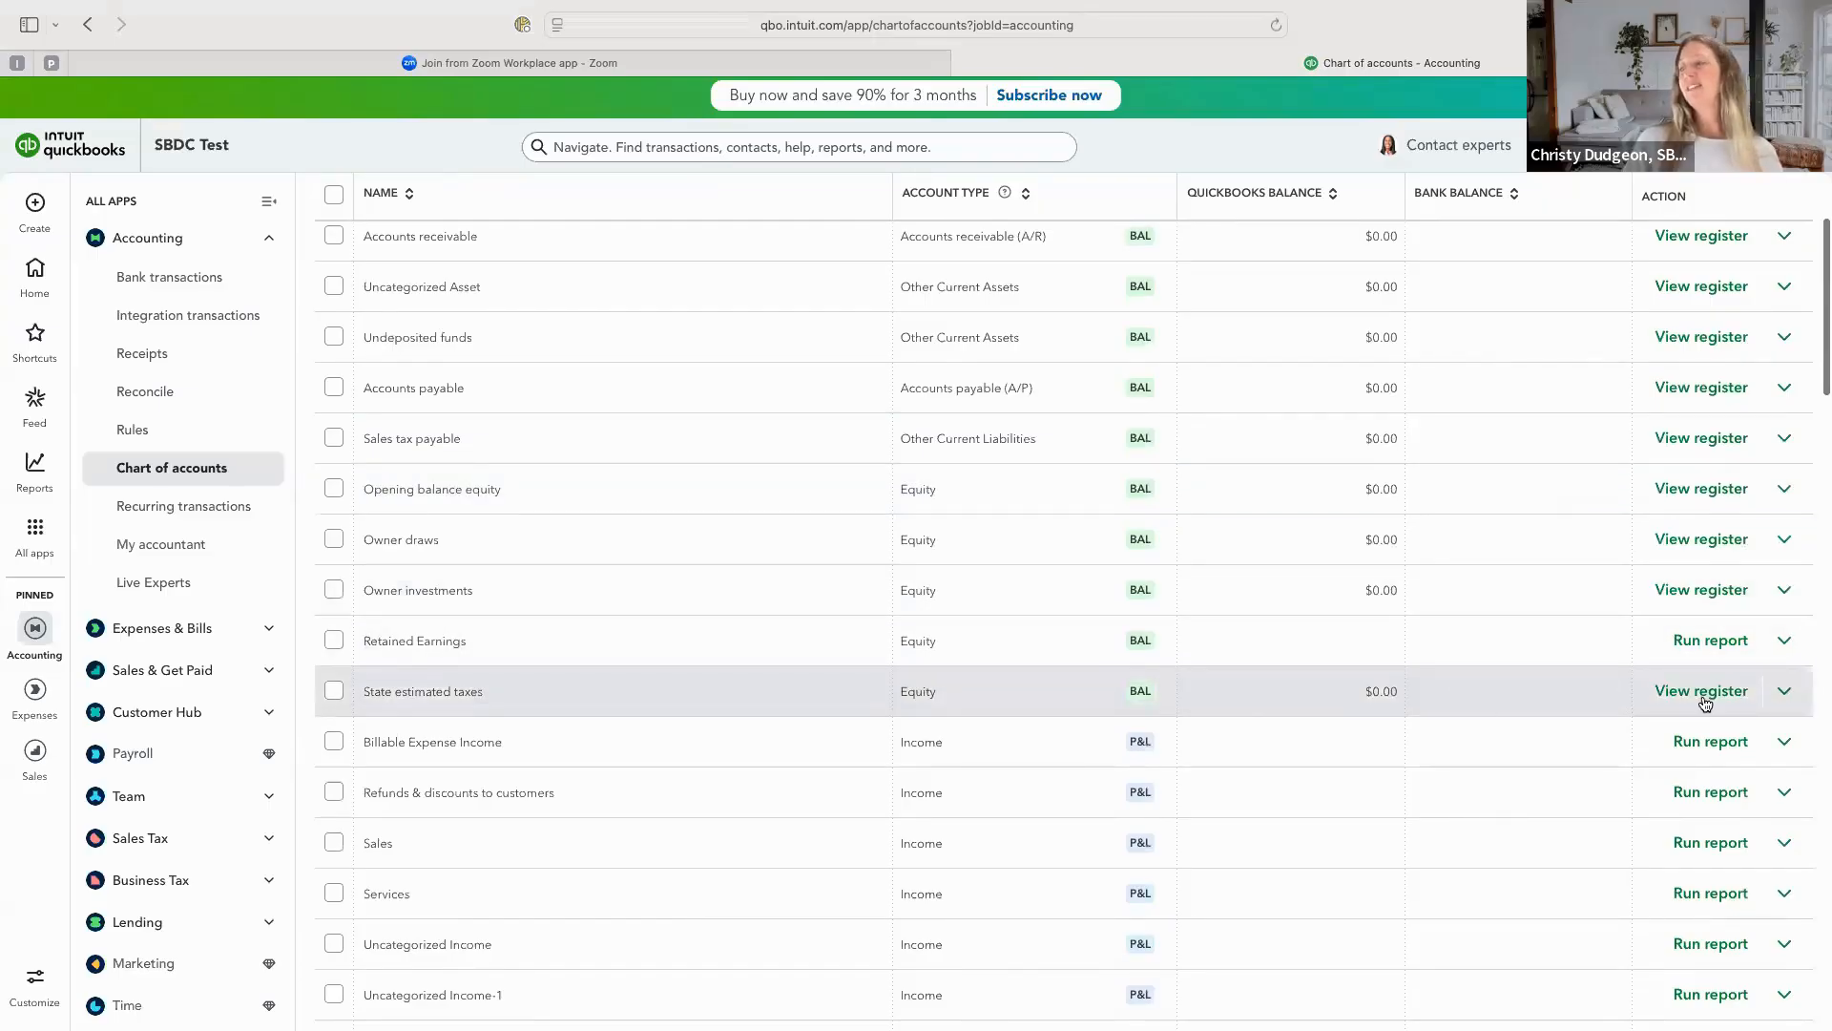
pyautogui.click(1783, 692)
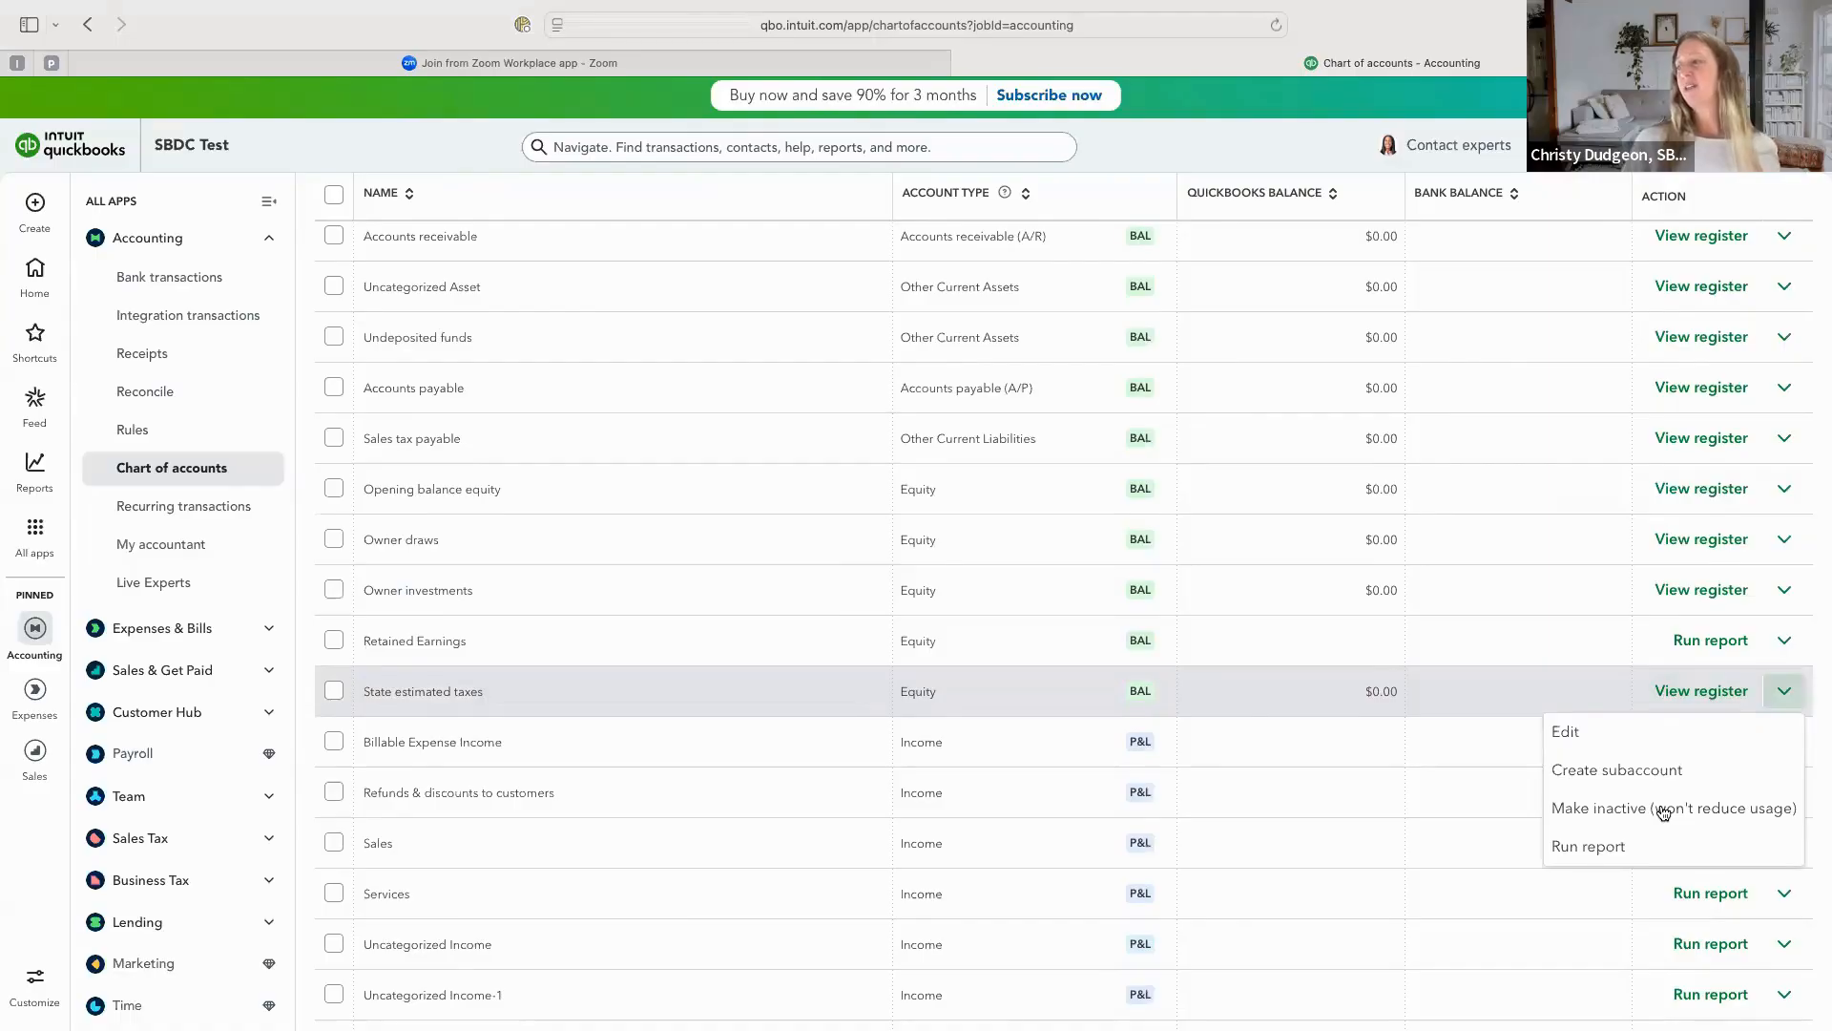
pyautogui.click(1658, 807)
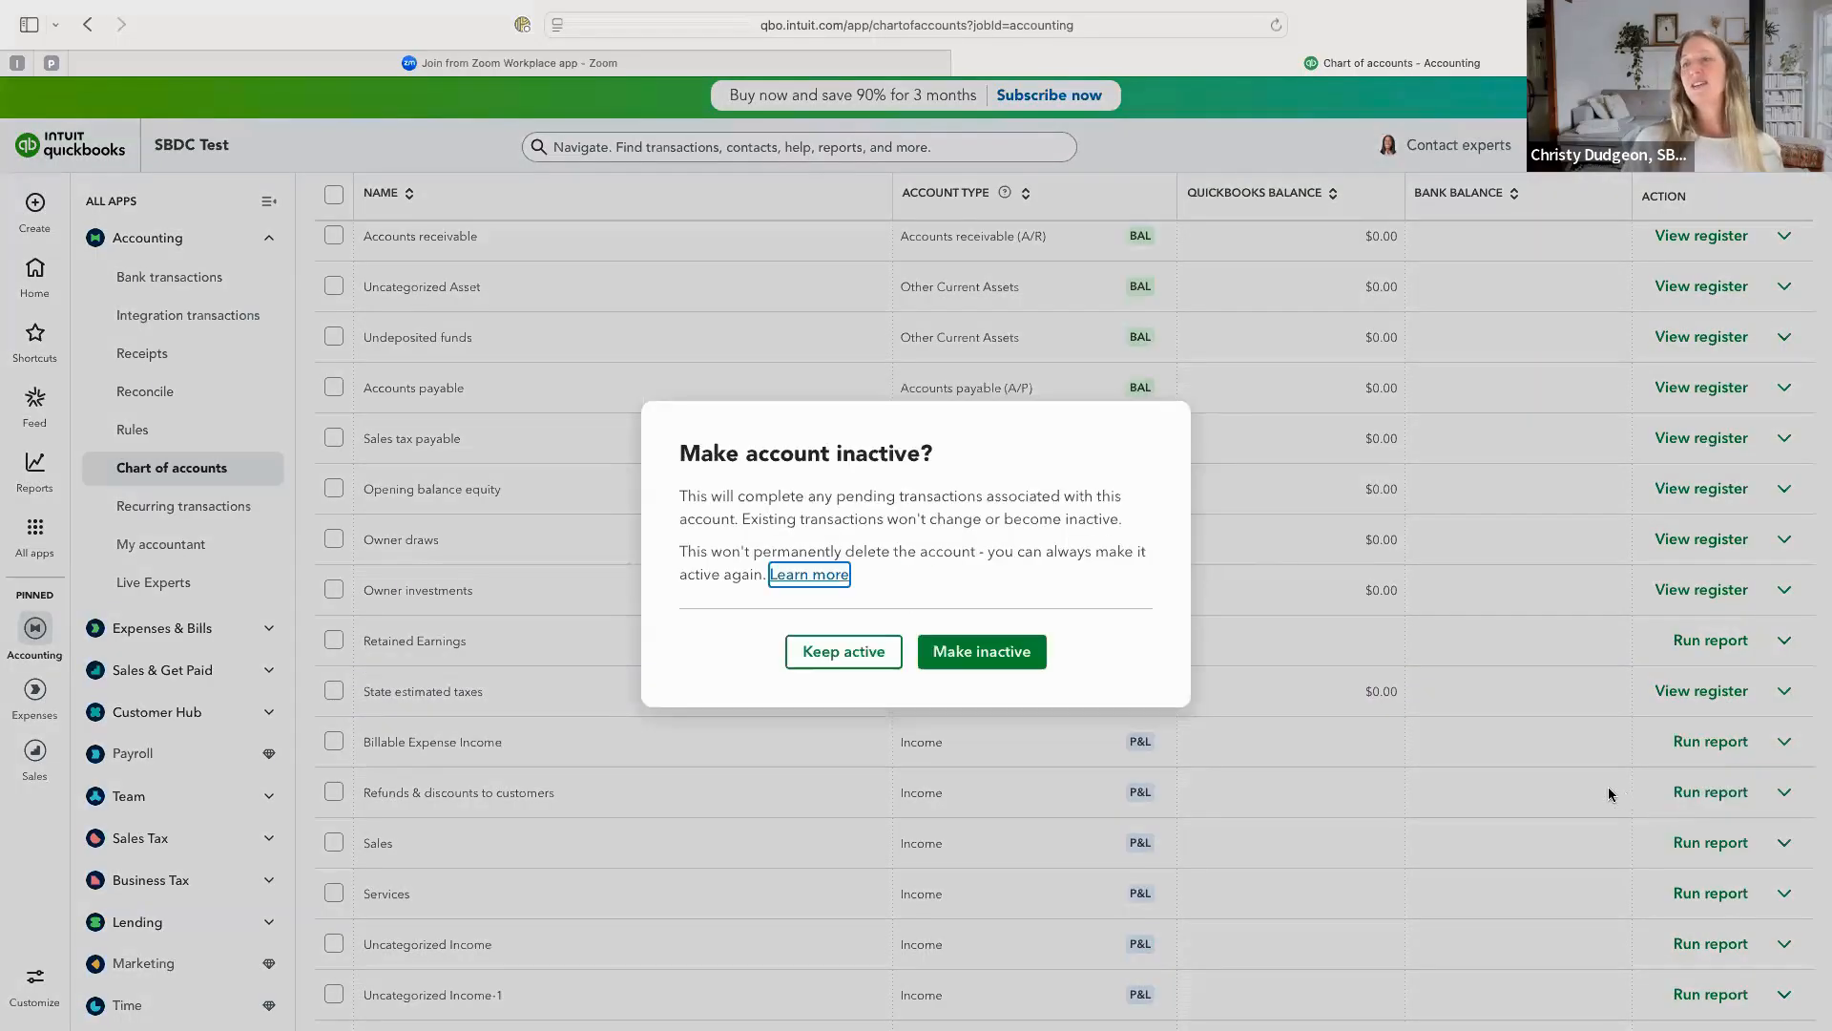
pyautogui.click(988, 653)
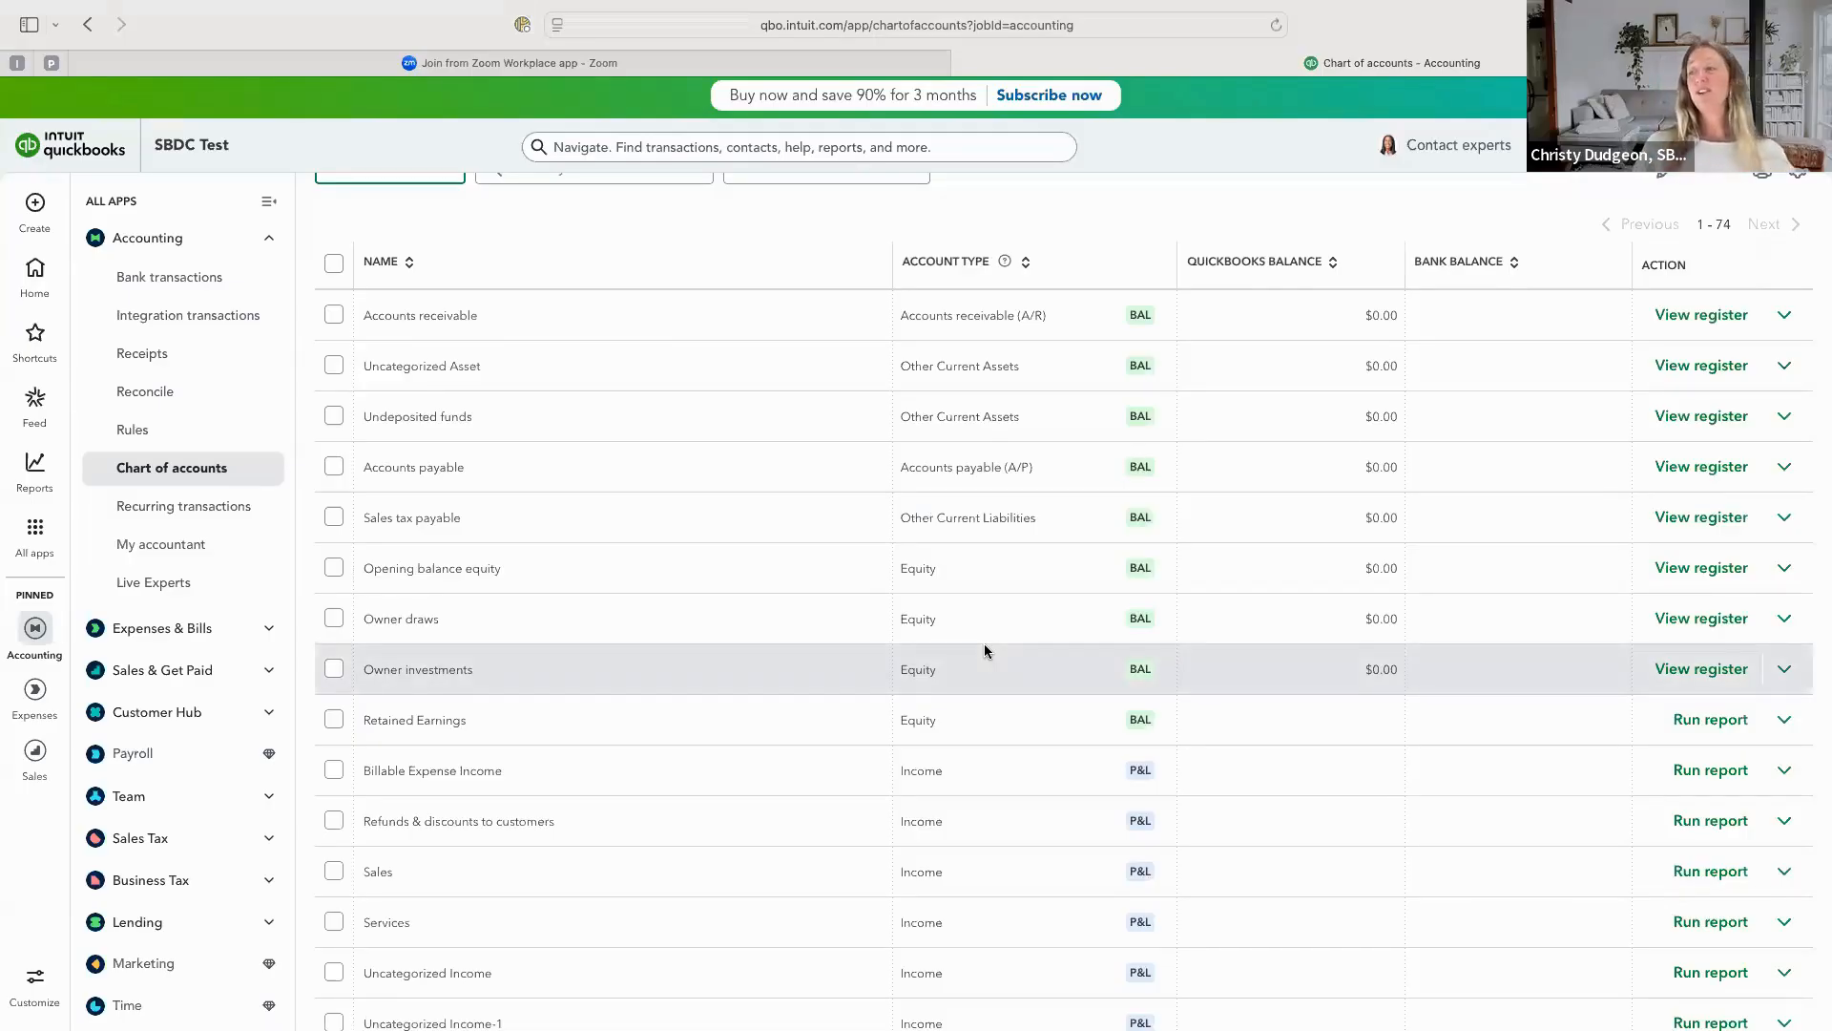
# Review the income, cost of goods sold and expense accounts in the chart of accounts.
pyautogui.scroll(-4, 974, 738)
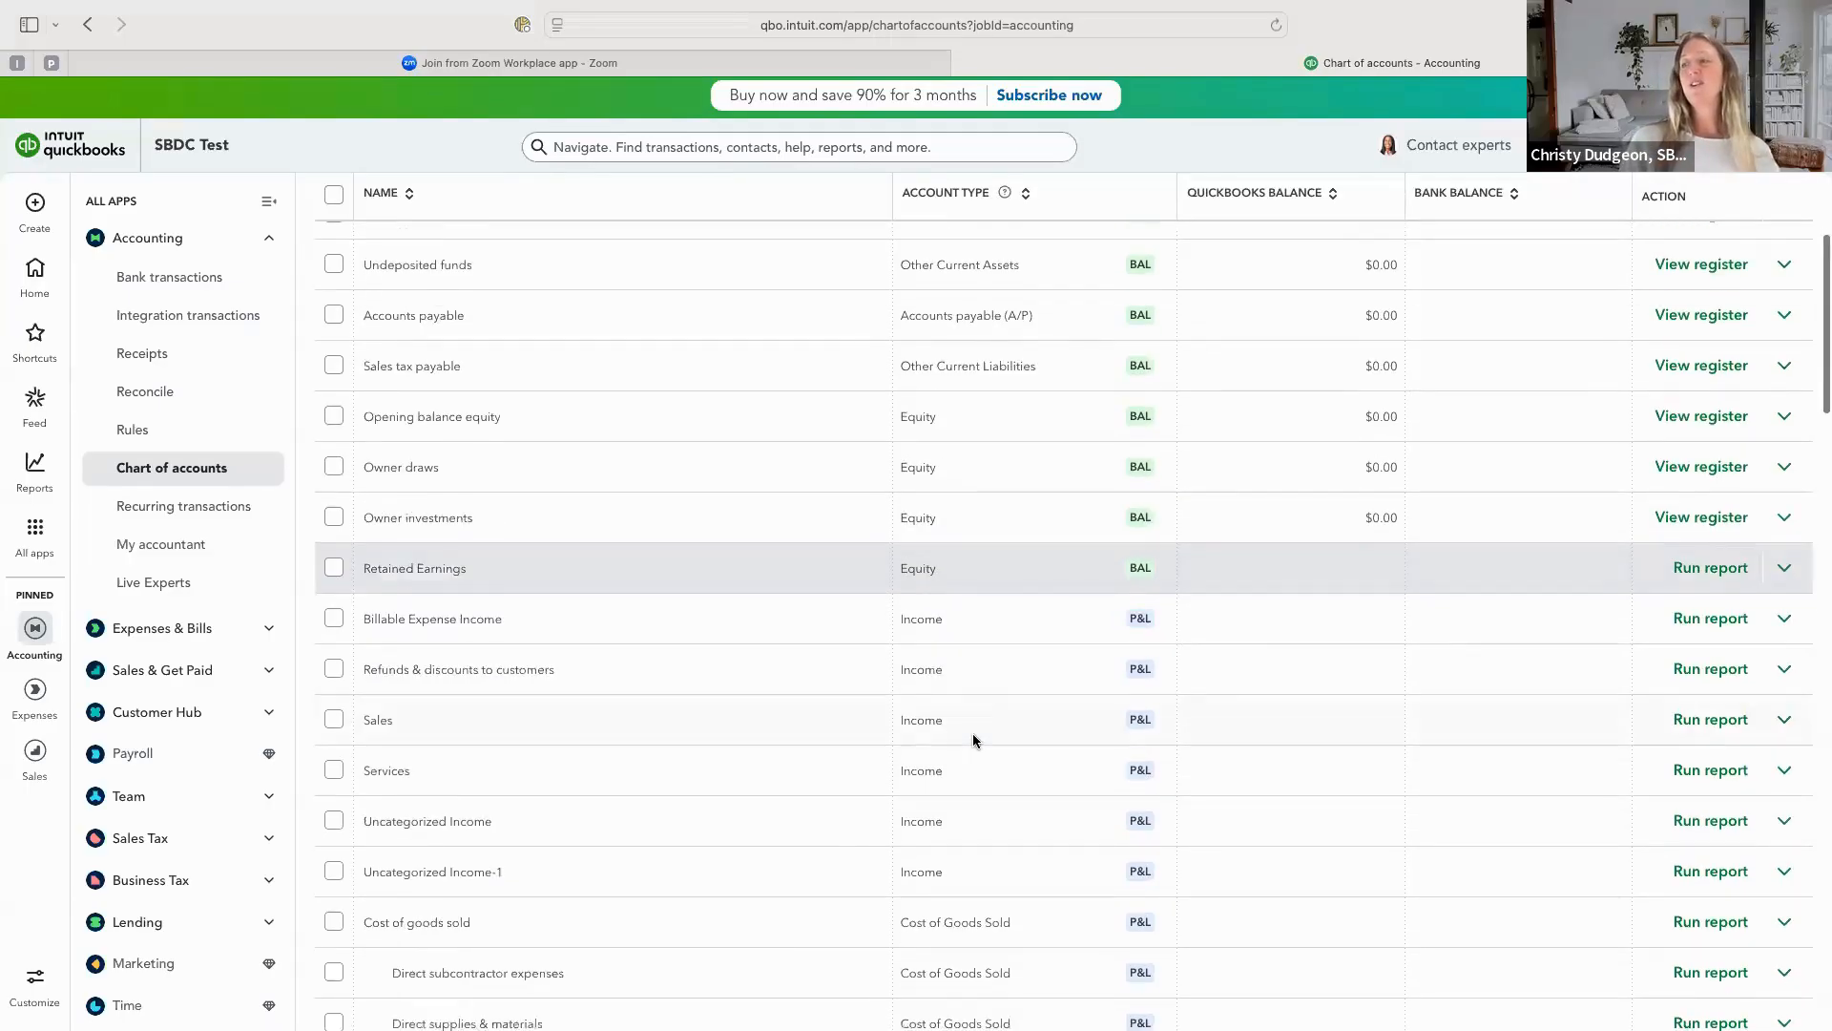
pyautogui.scroll(-2, 973, 738)
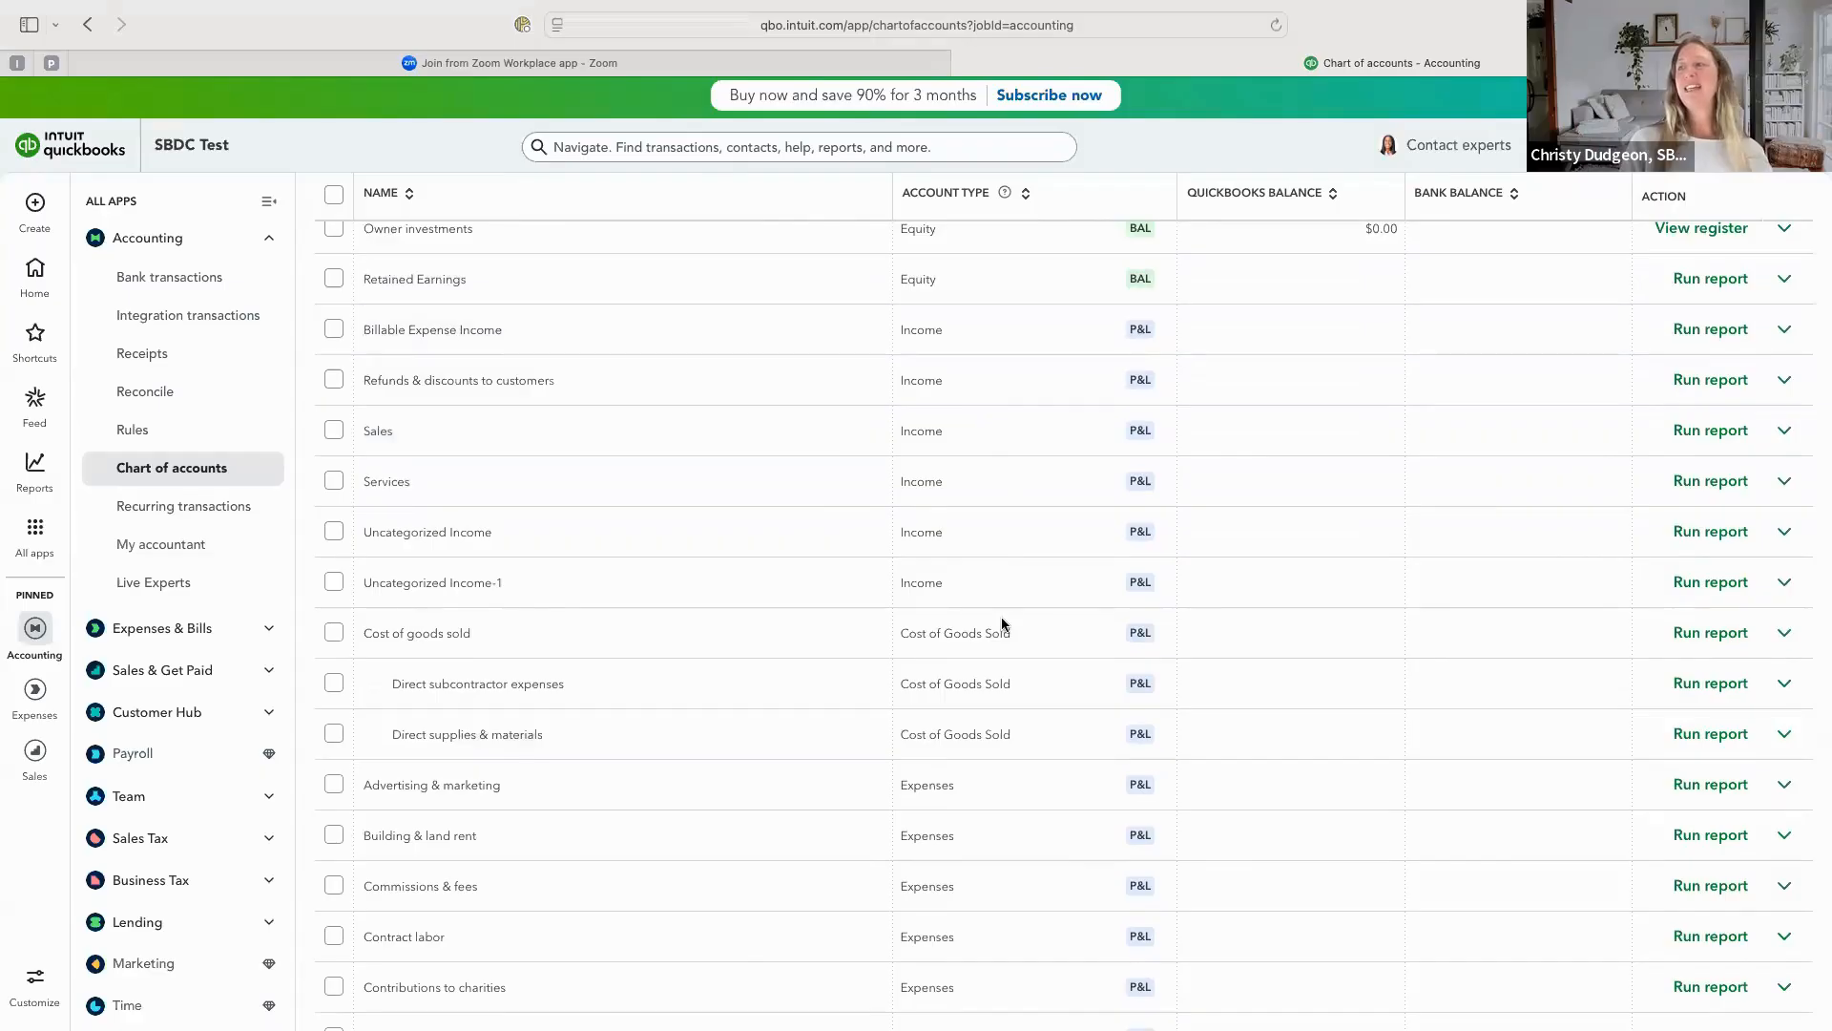
pyautogui.scroll(-2, 1002, 623)
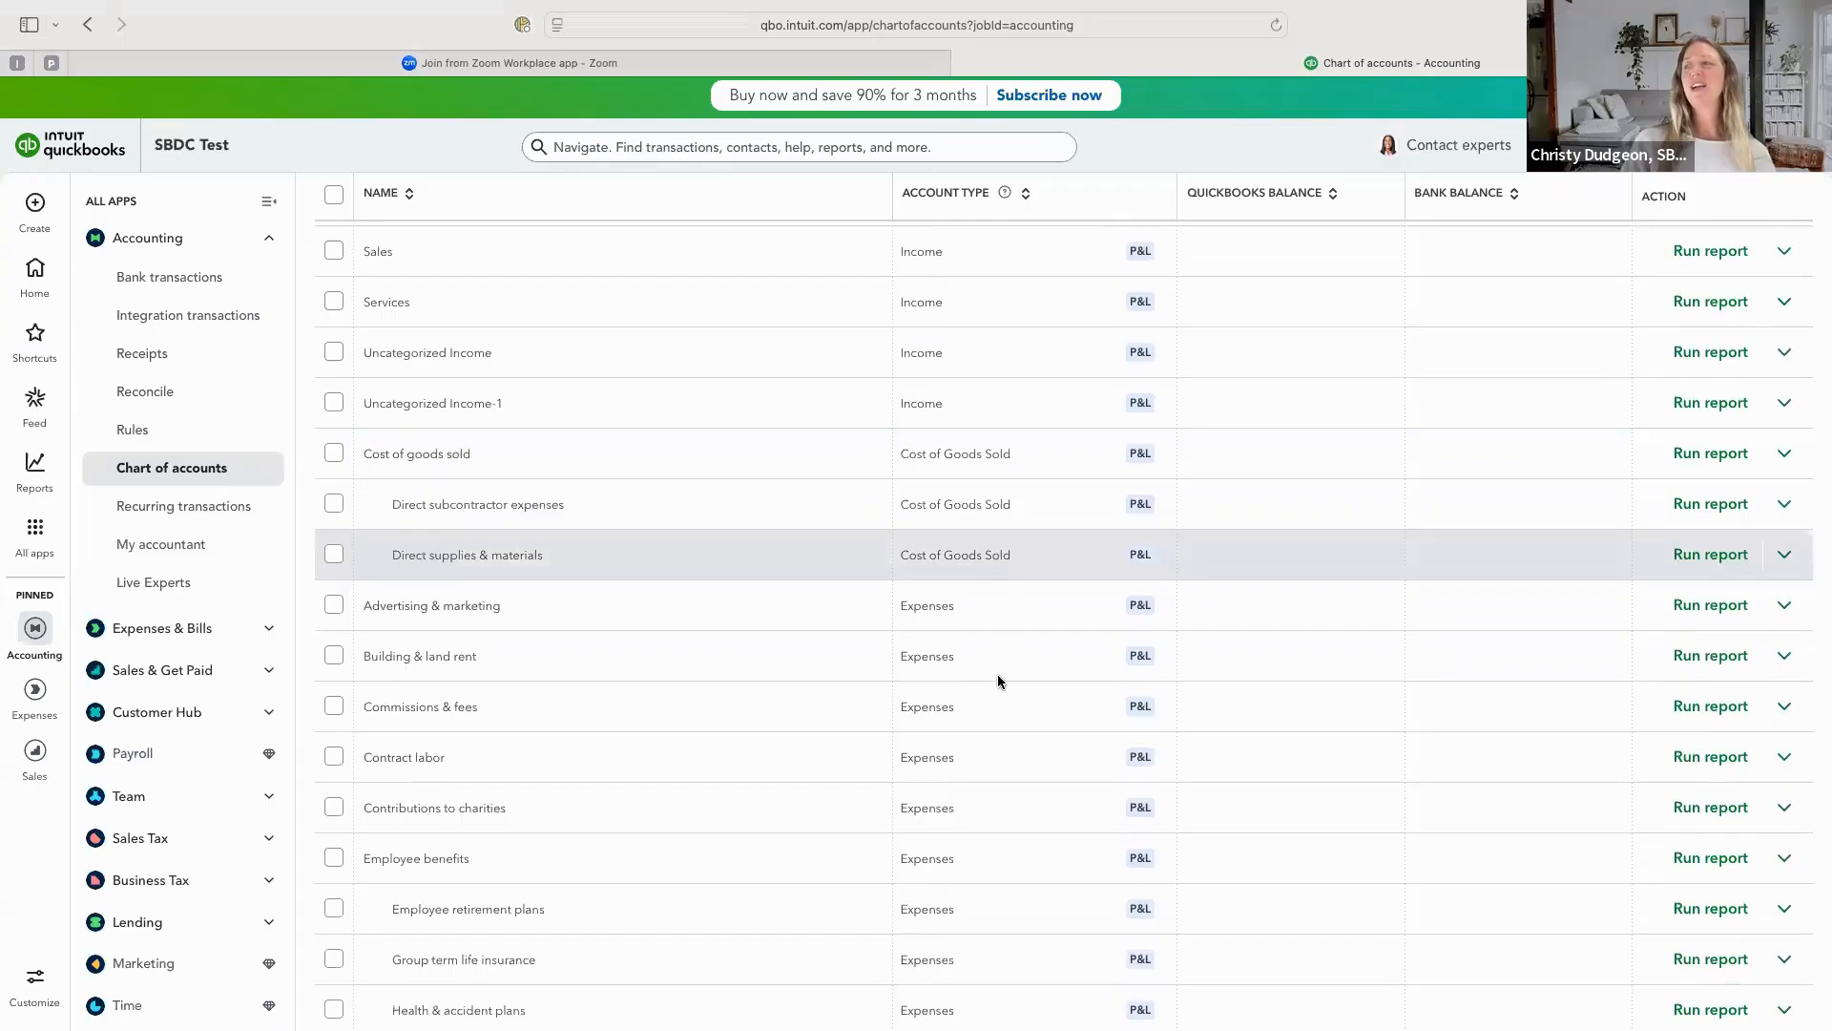
pyautogui.scroll(-3, 1000, 721)
pyautogui.scroll(-8, 1002, 729)
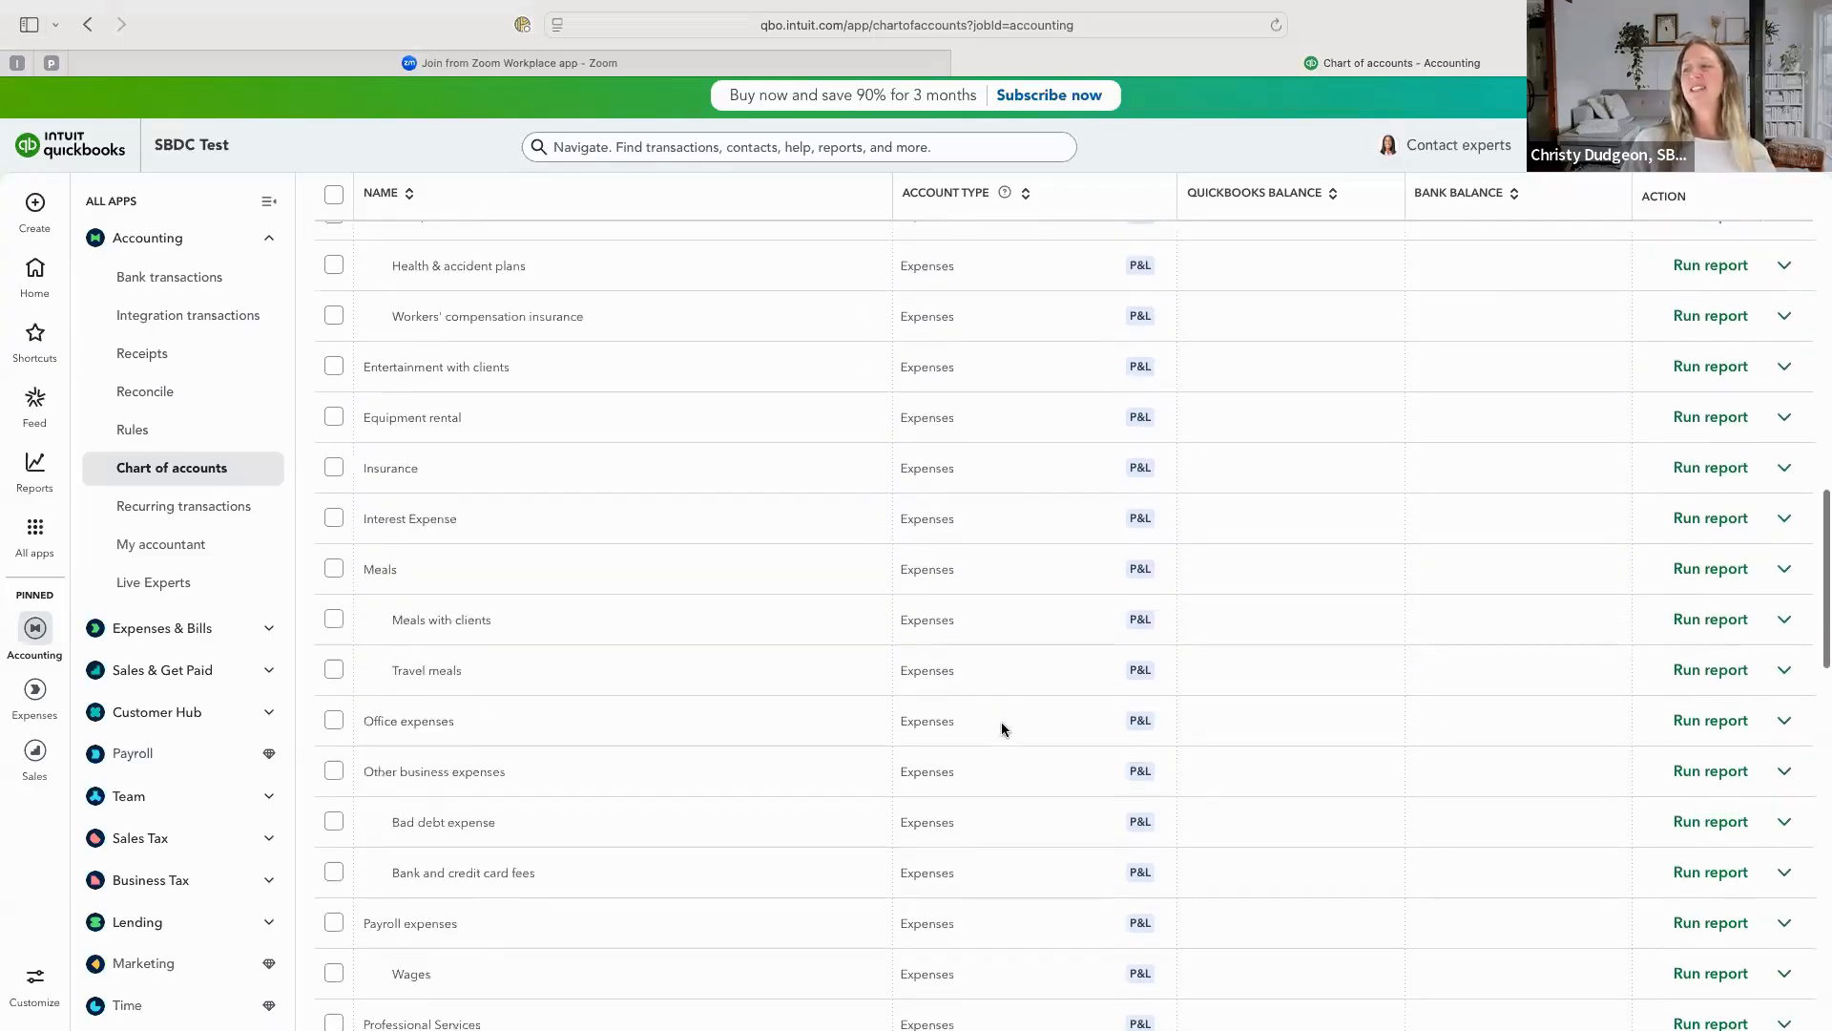